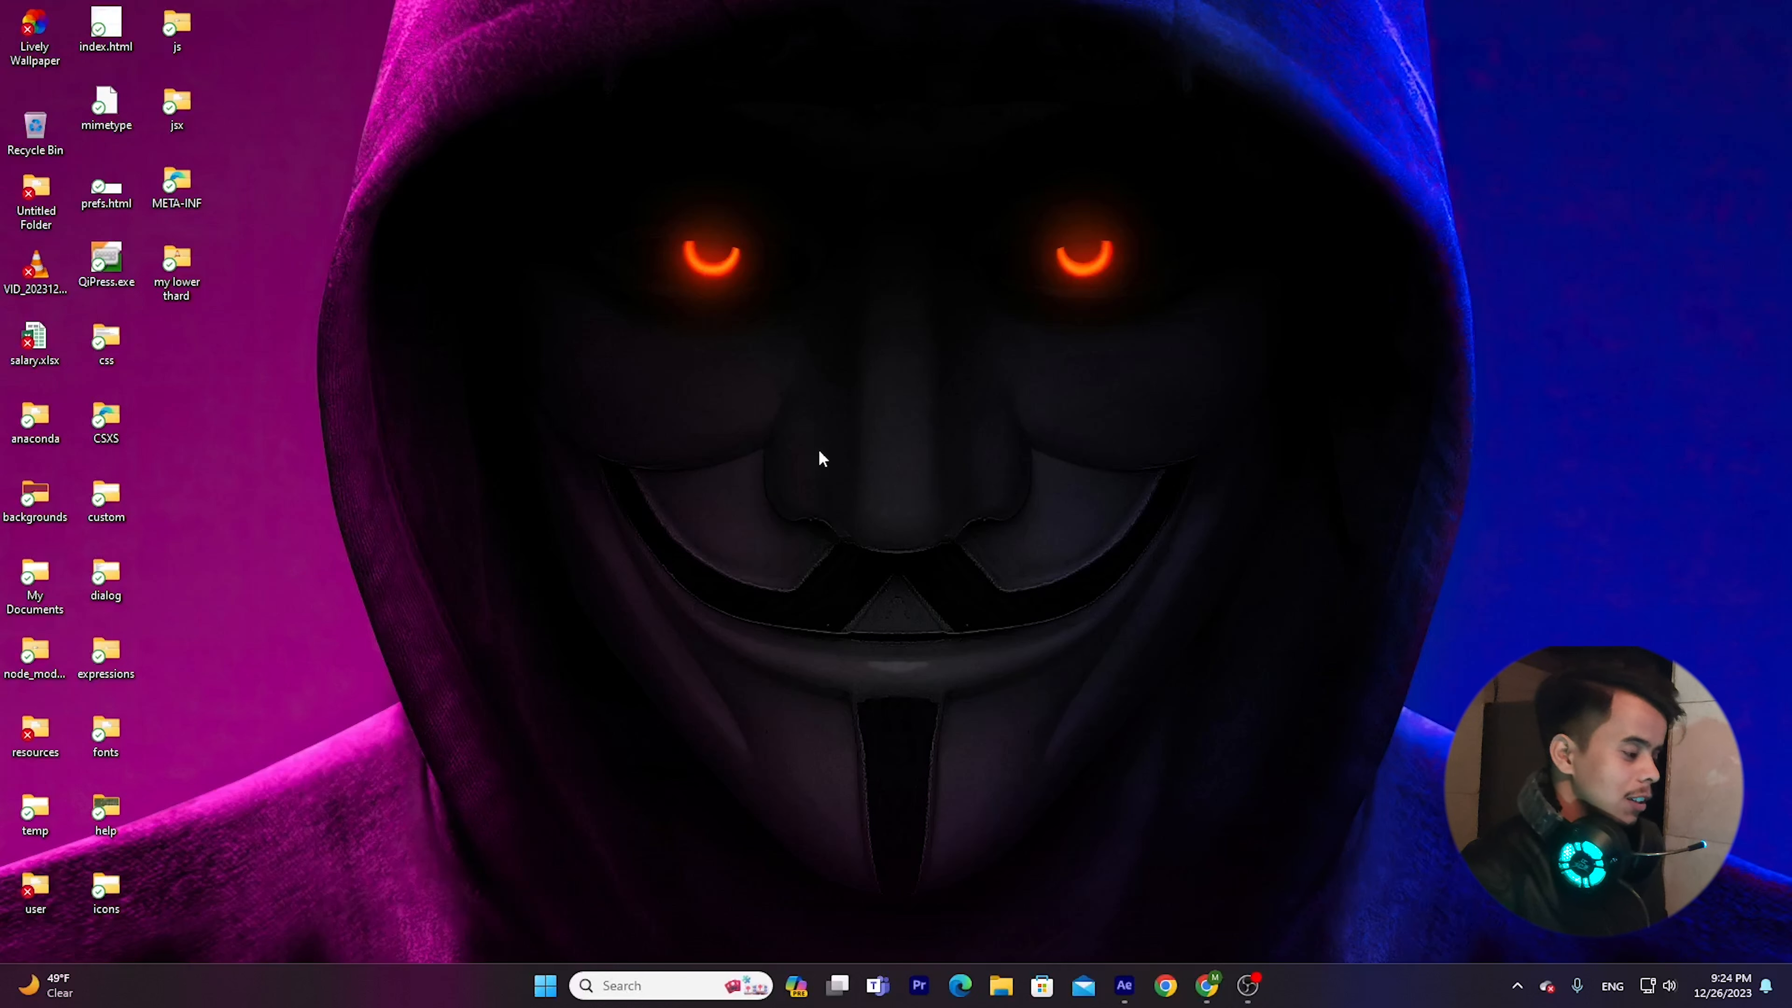
# Switch to After Effects and create a 1920 × 1080 composition named "demo".
pyautogui.click(1123, 984)
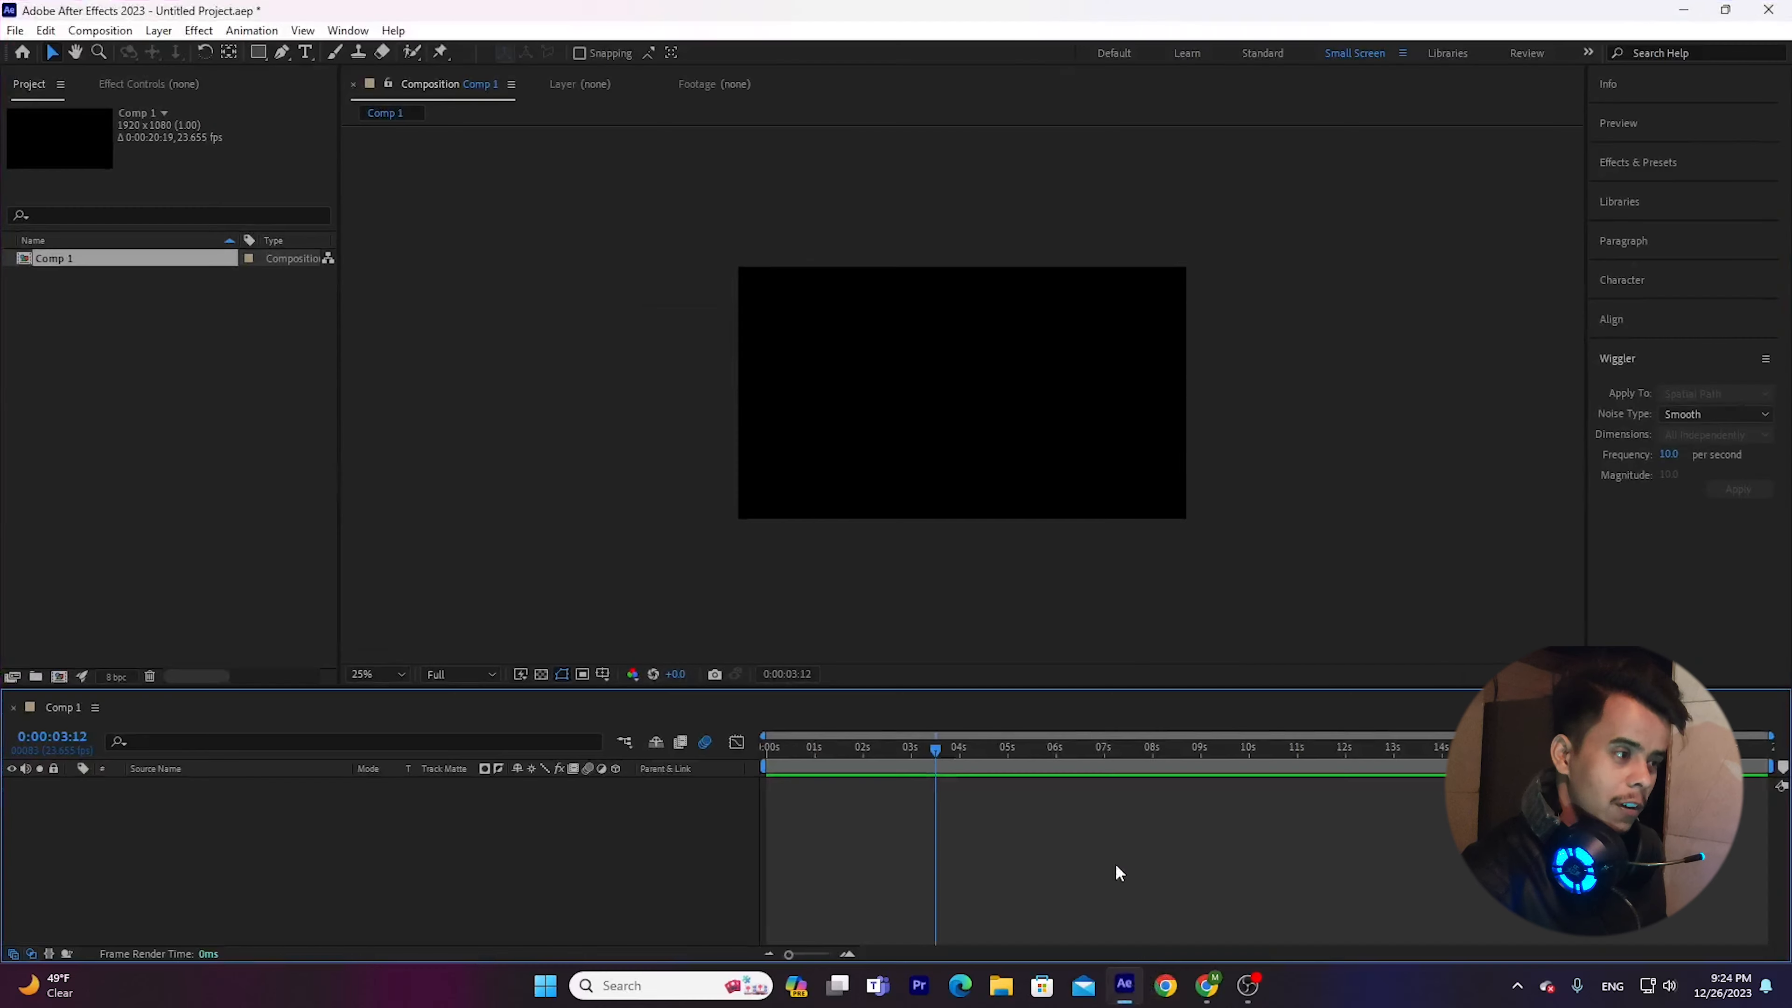
pyautogui.click(898, 423)
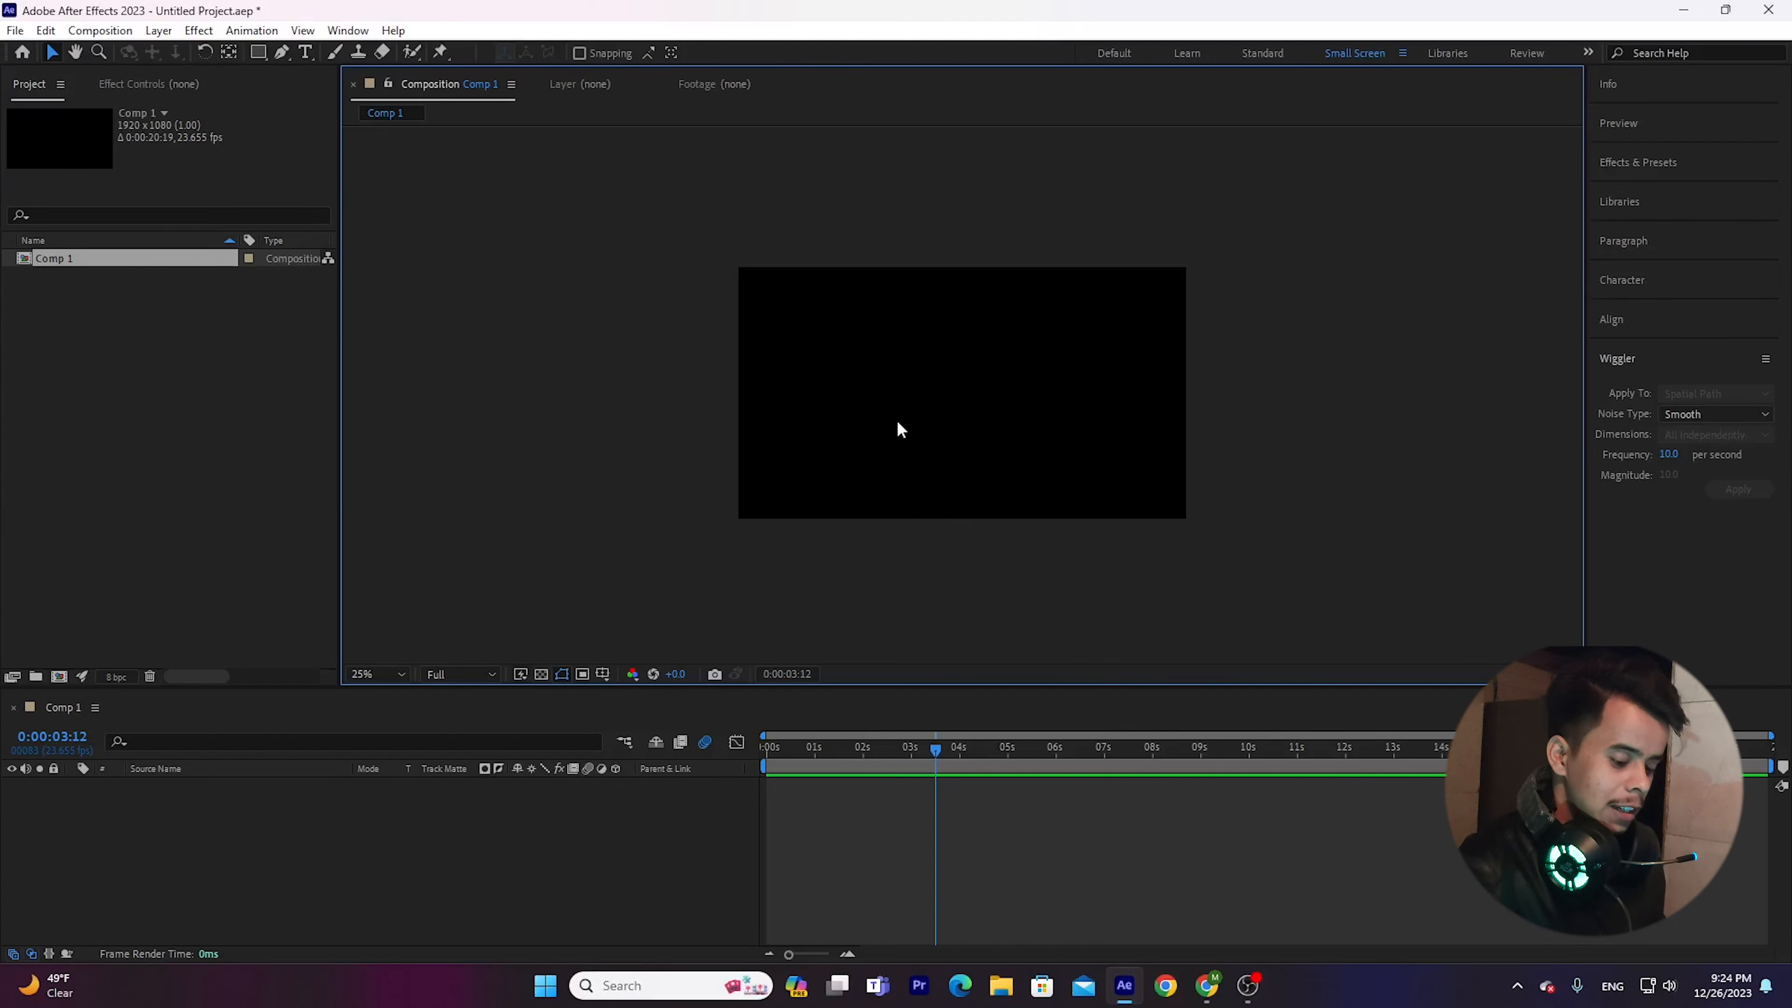
pyautogui.hotkey('ctrl', 'n')
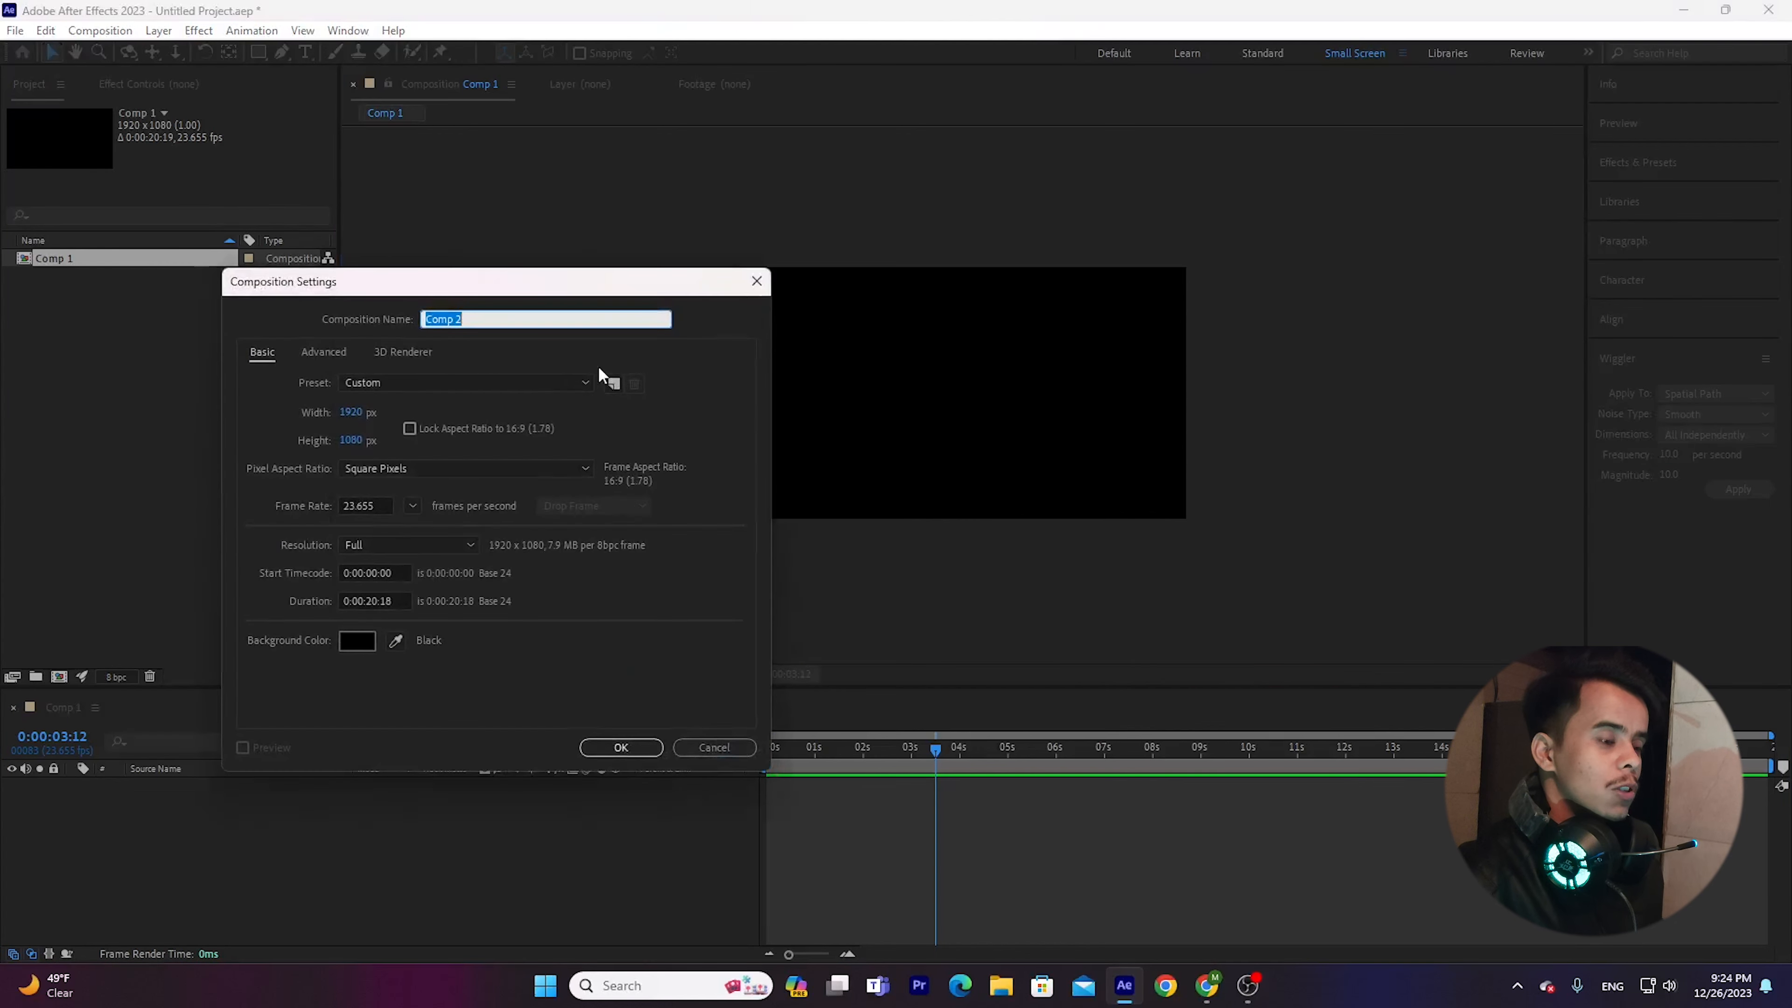
pyautogui.press('BackSpace')
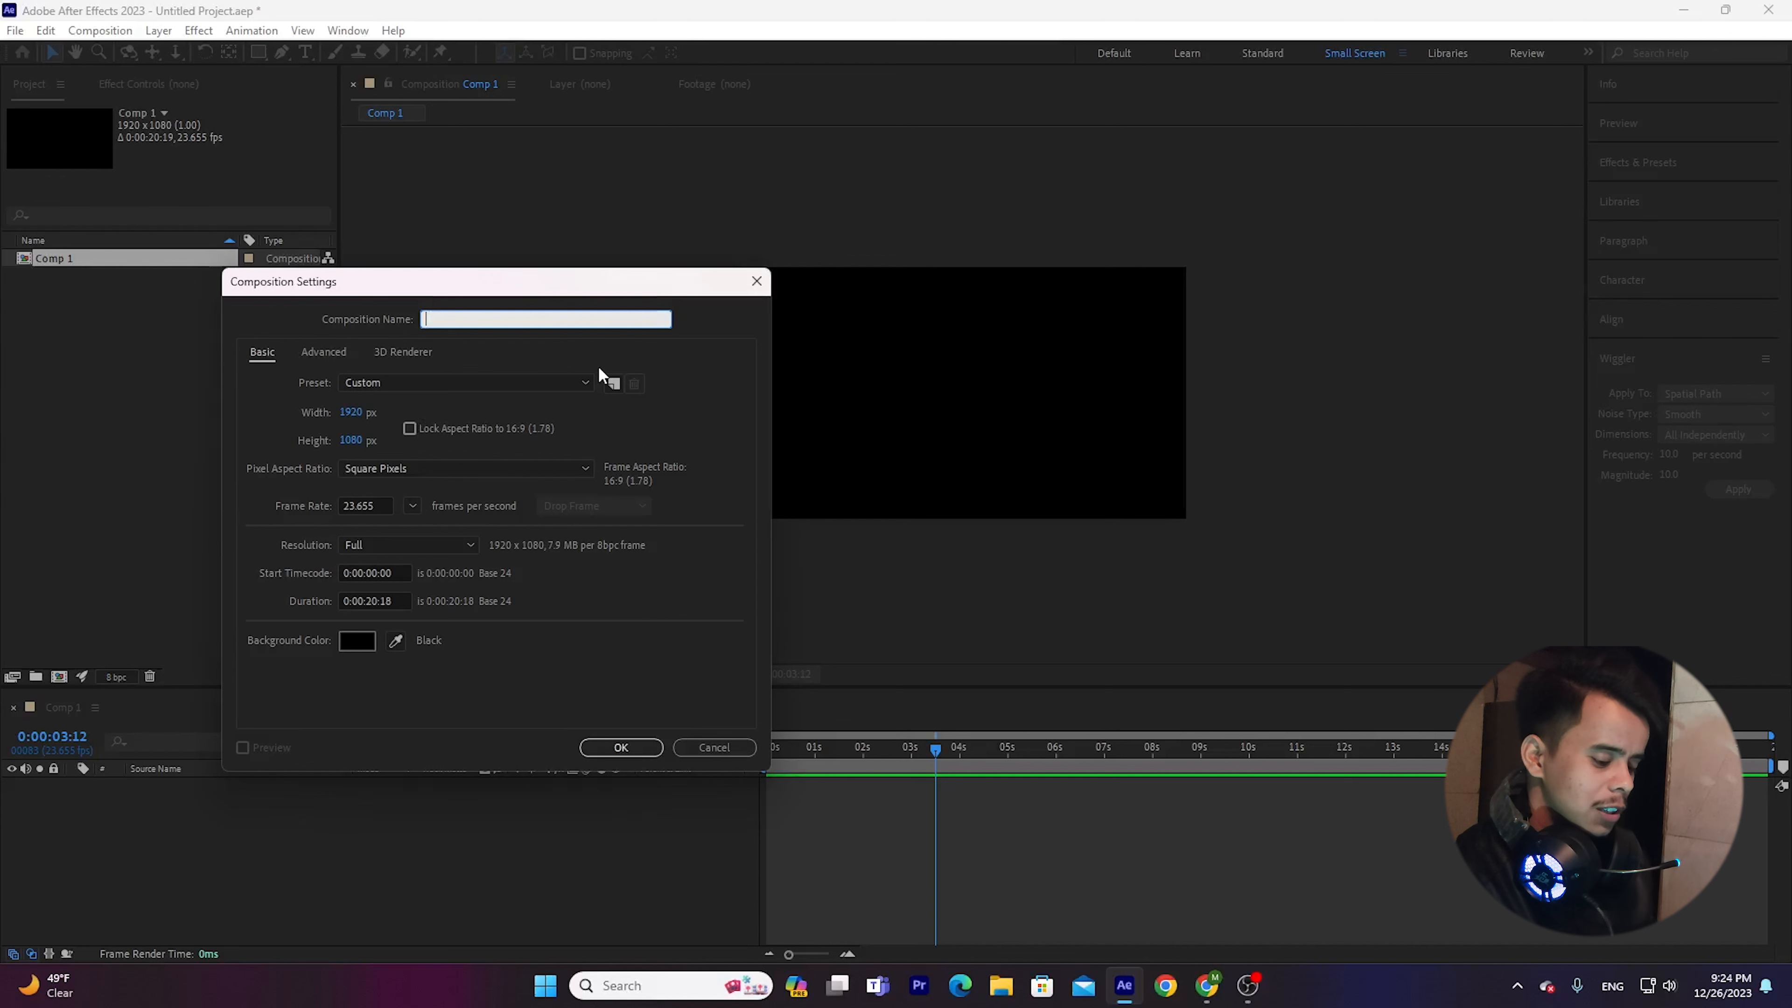
pyautogui.write('demo')
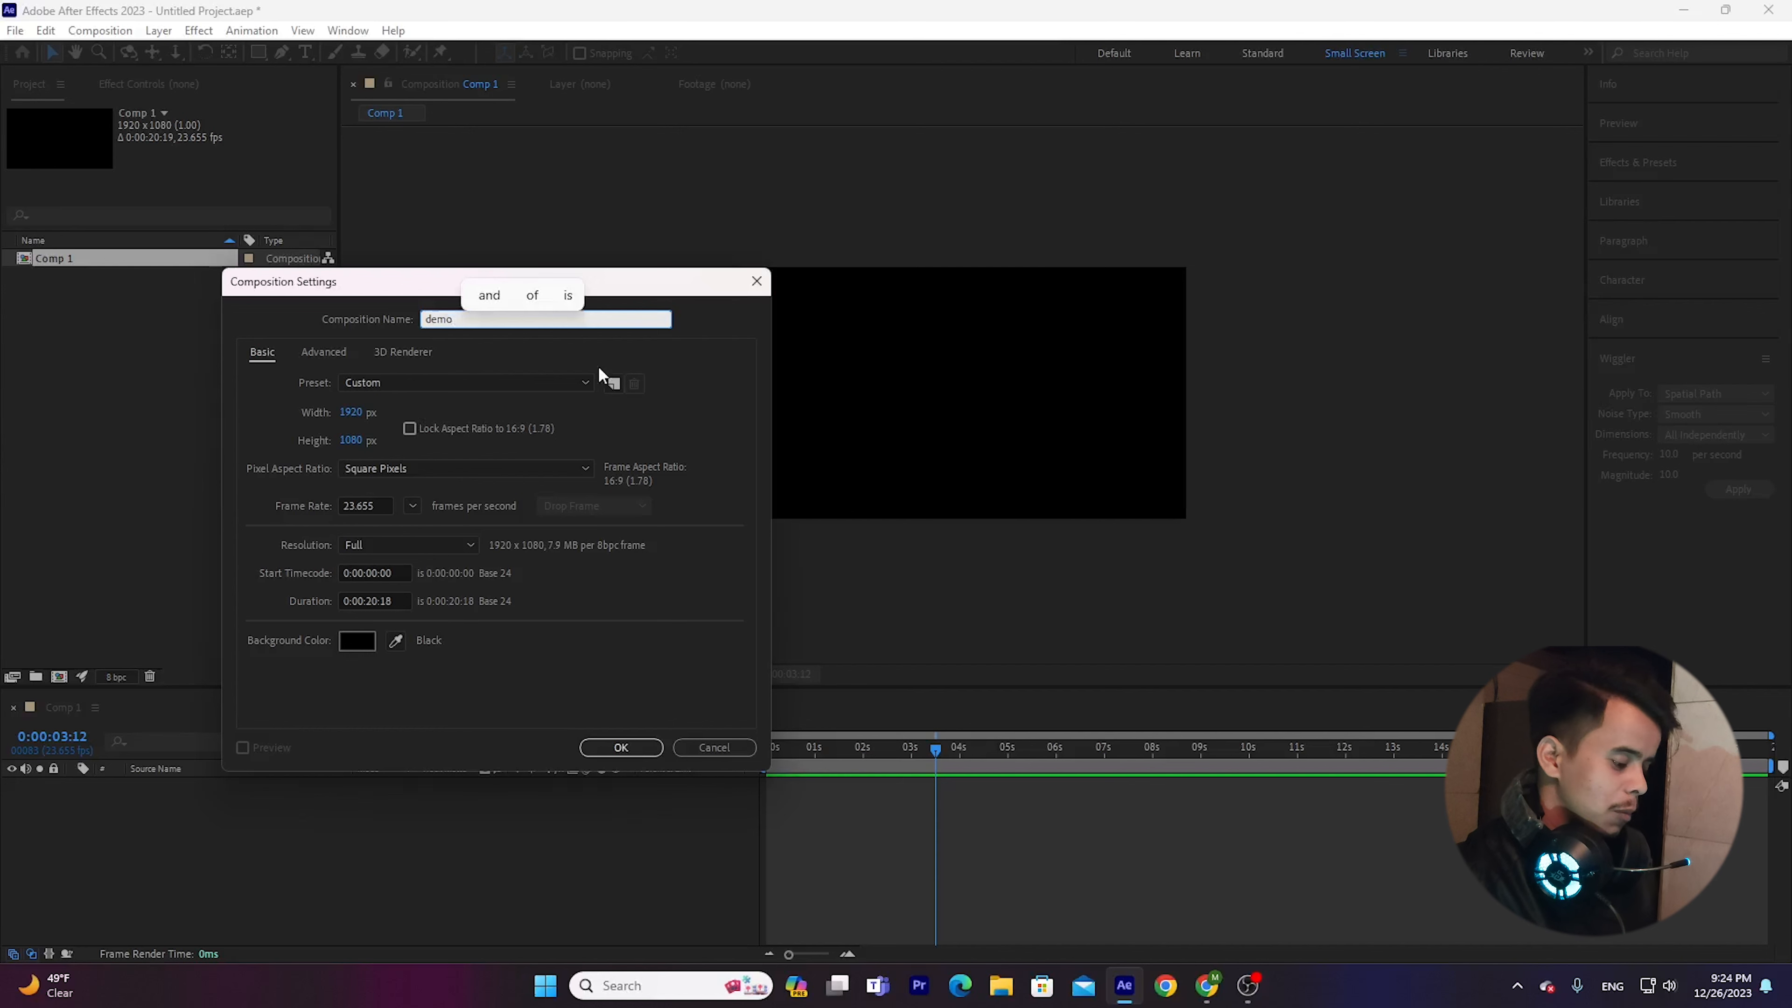
pyautogui.press('Return')
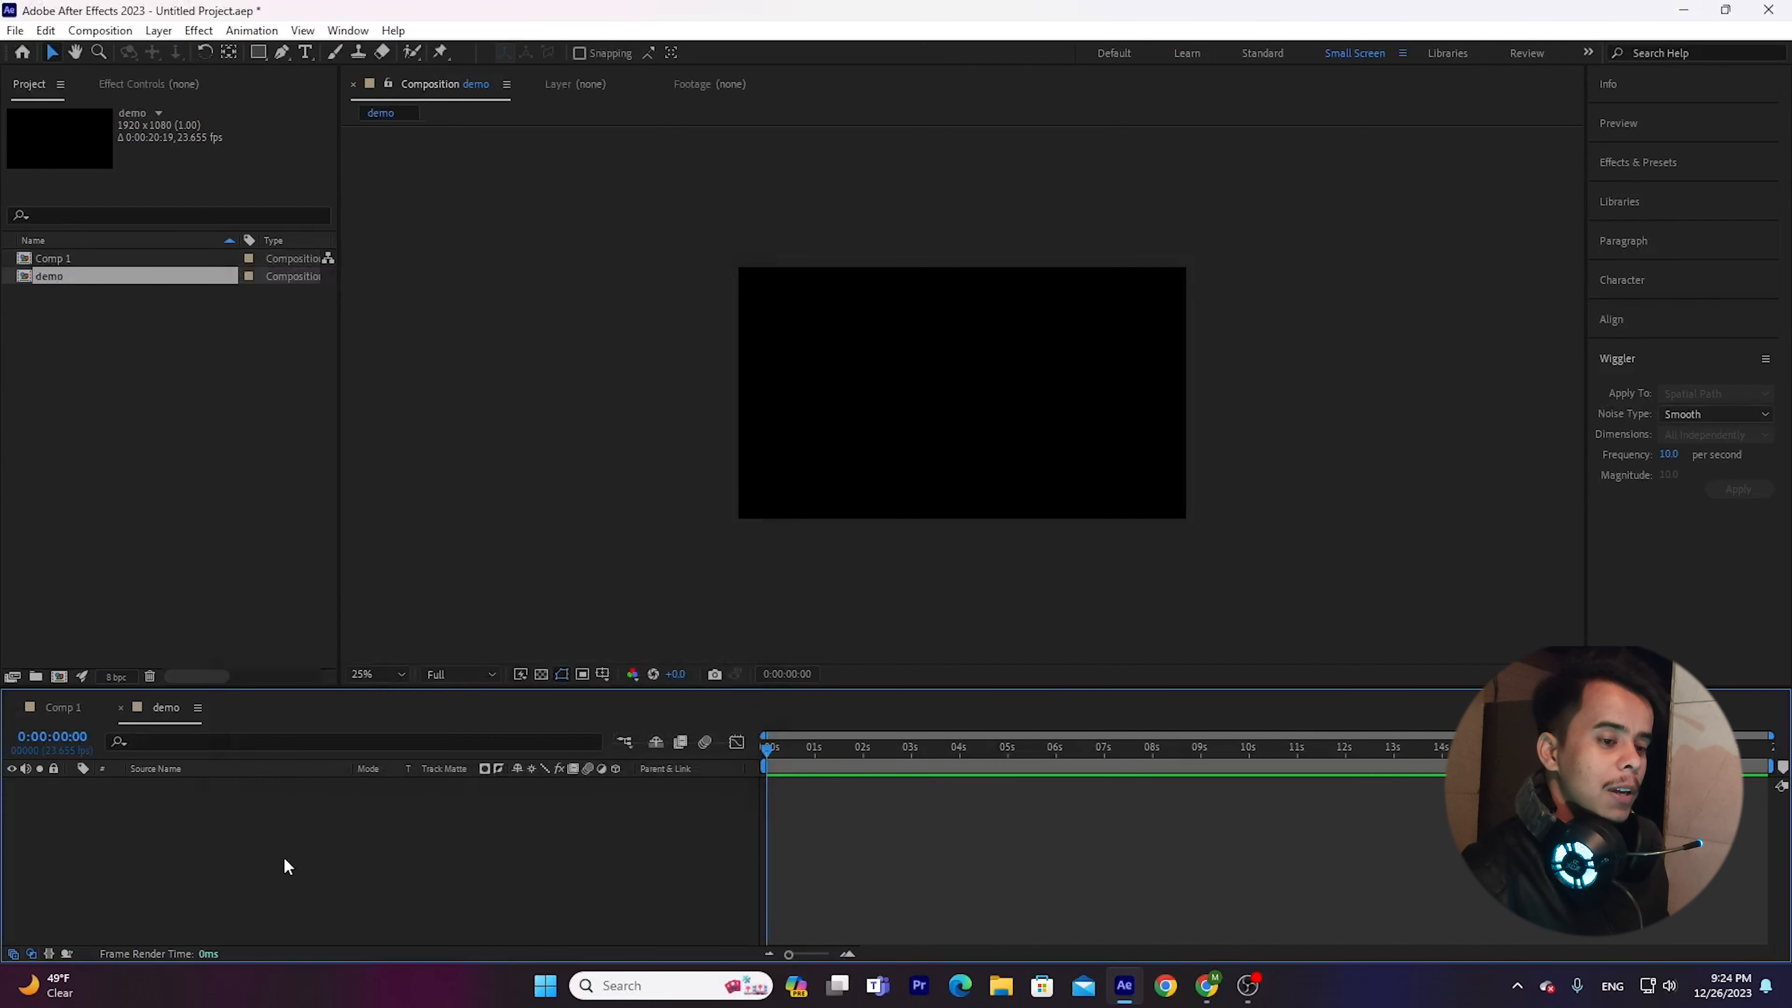
# Draw a white rectangle in the upper-left area of the composition and set its stroke to None.
pyautogui.click(148, 312)
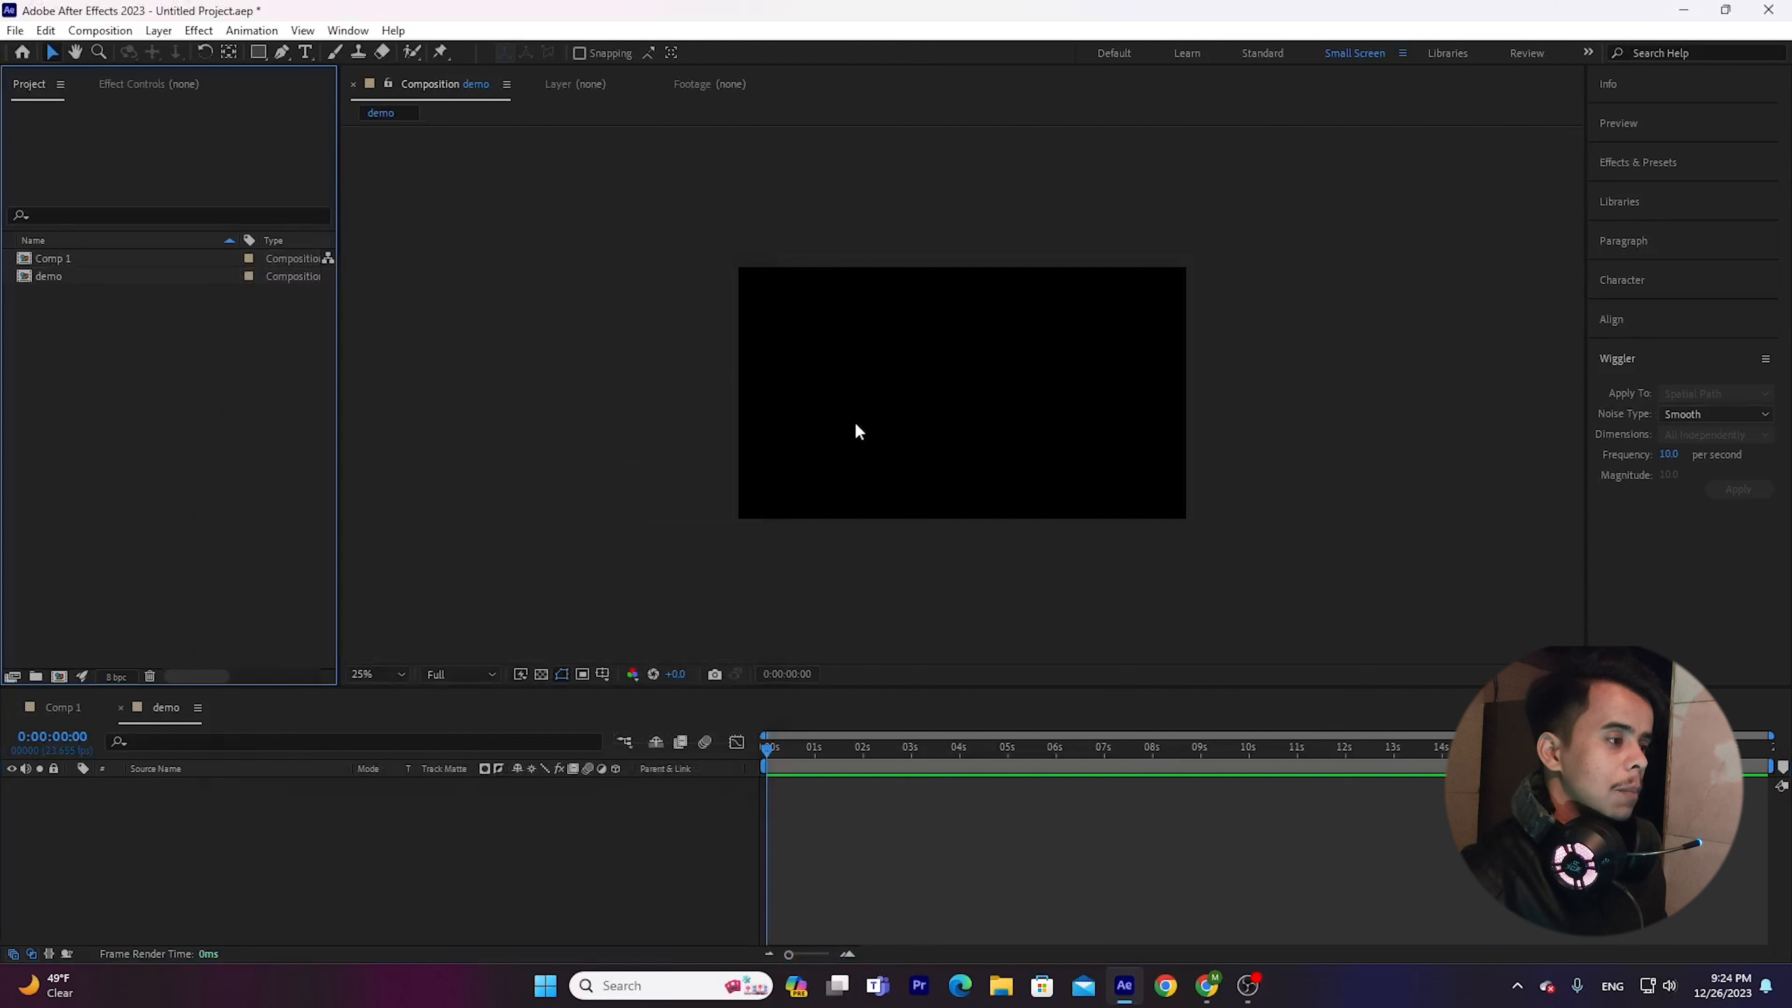
pyautogui.click(878, 359)
pyautogui.click(258, 51)
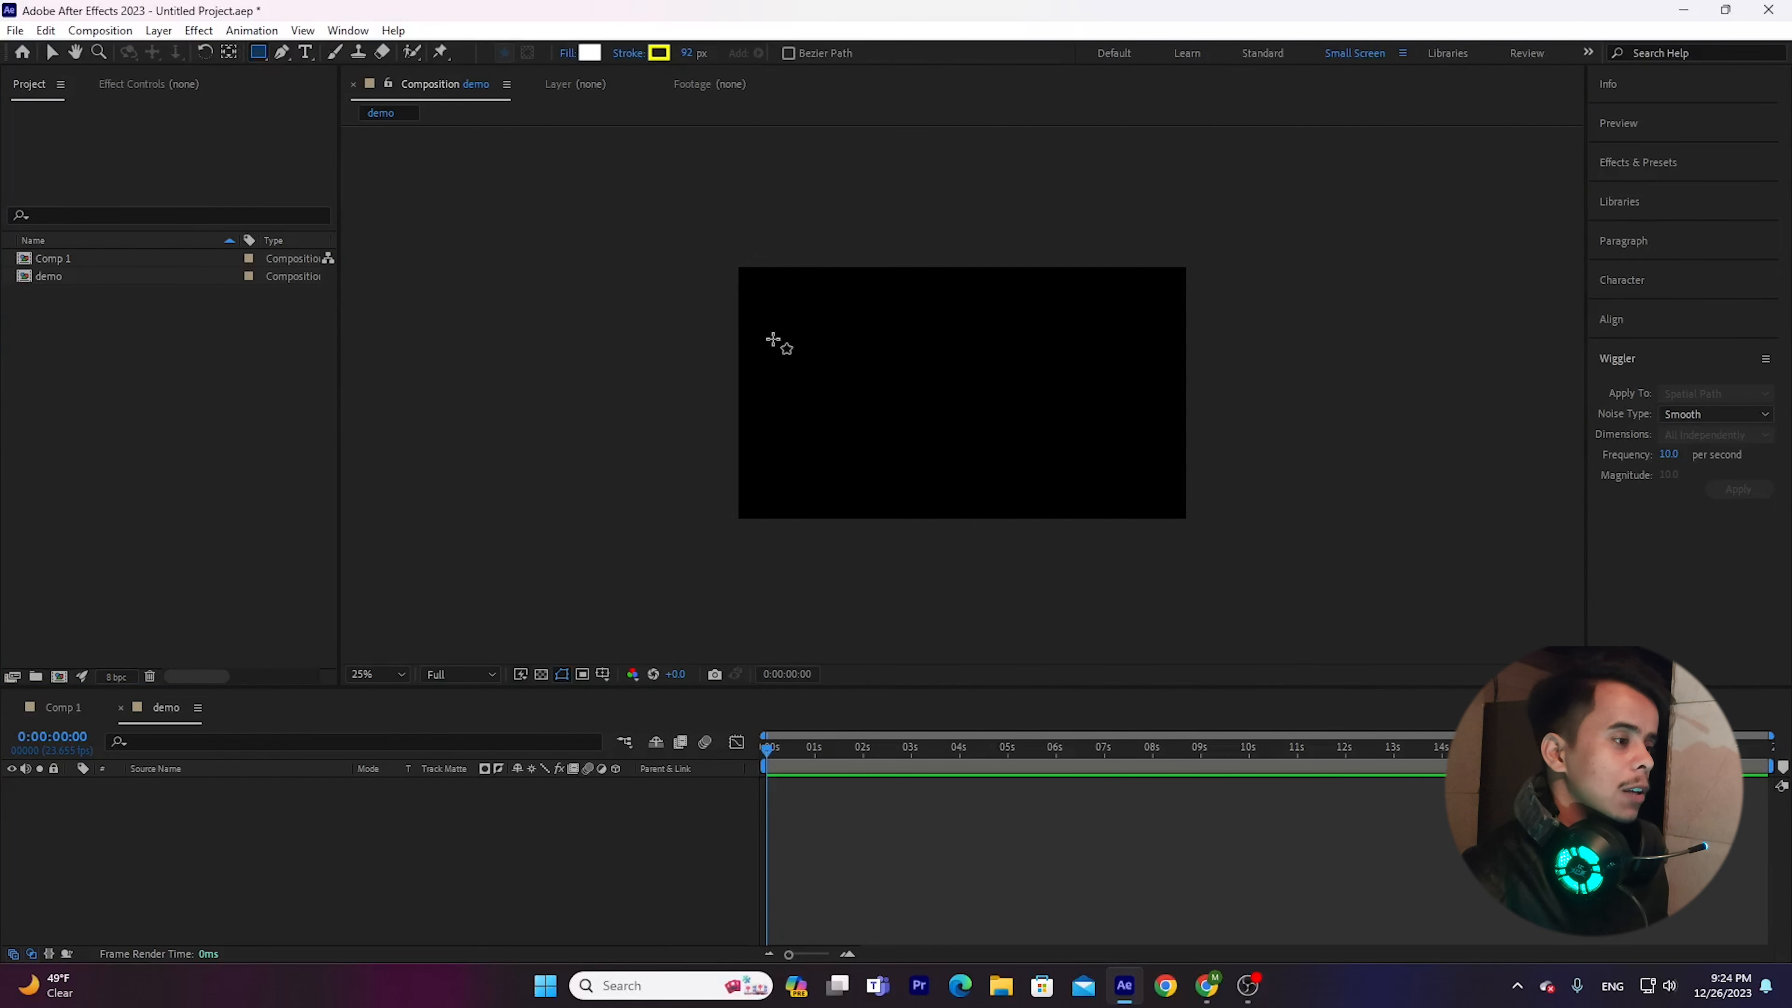
pyautogui.moveTo(823, 329); pyautogui.dragTo(947, 409)
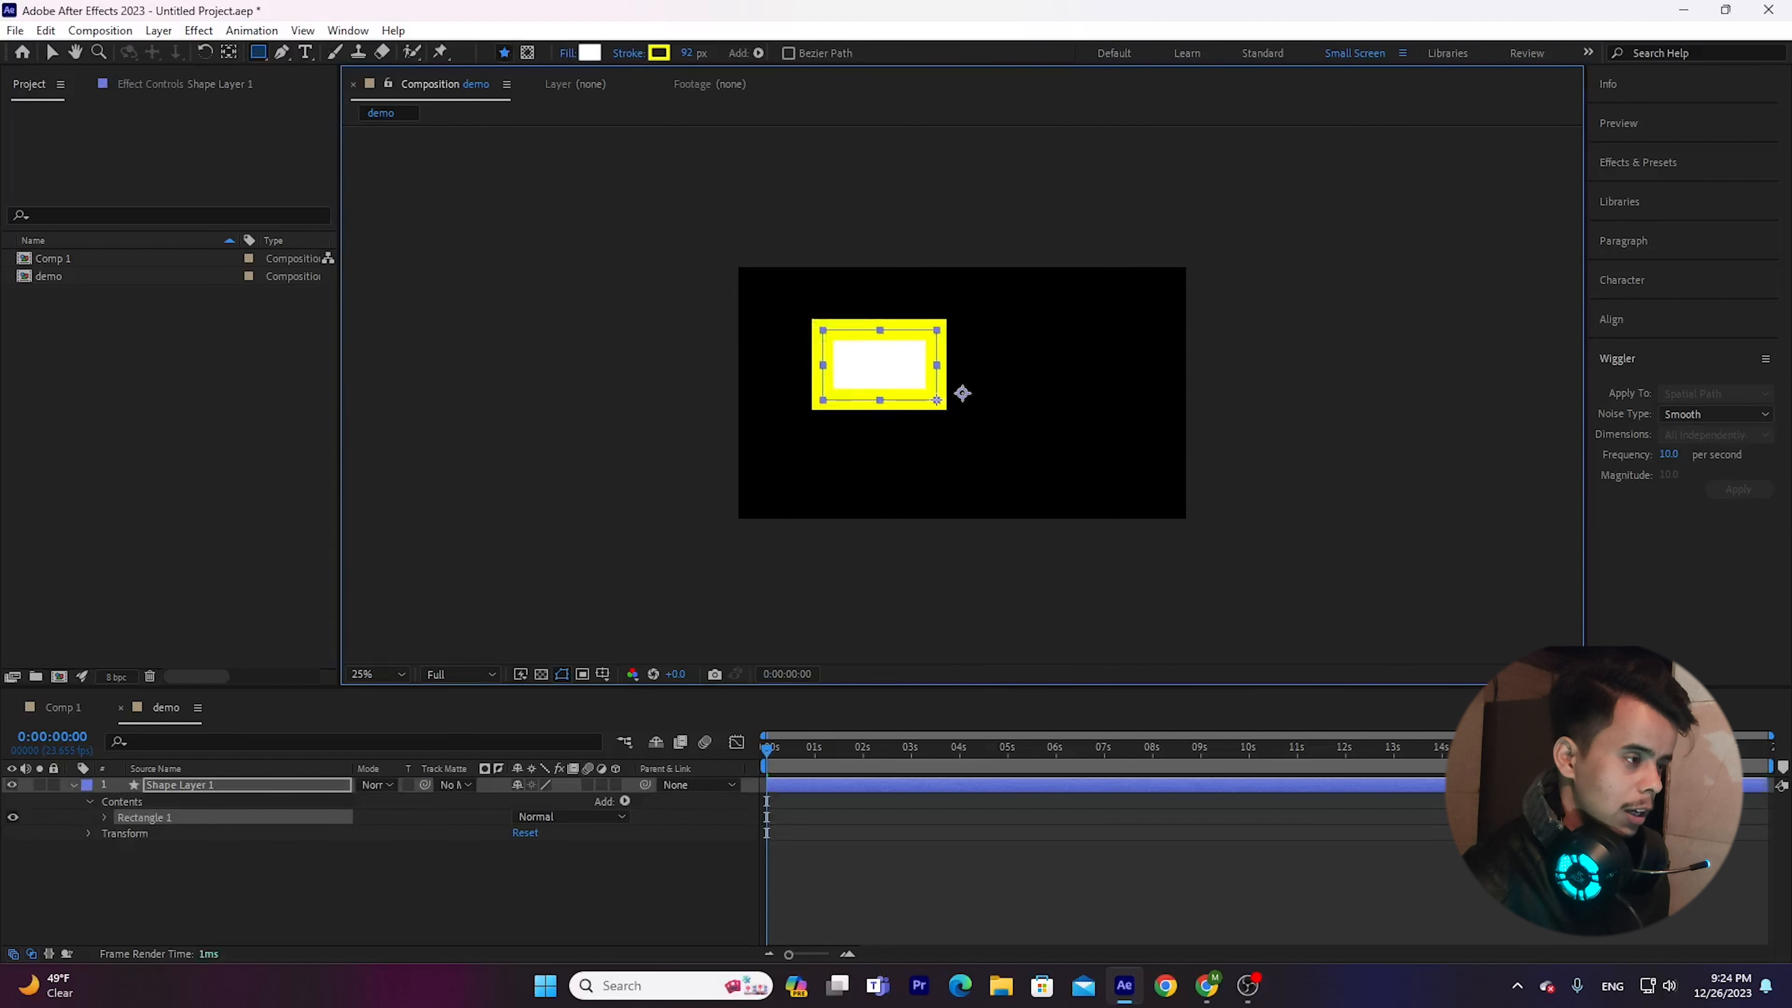
pyautogui.click(640, 55)
pyautogui.click(801, 438)
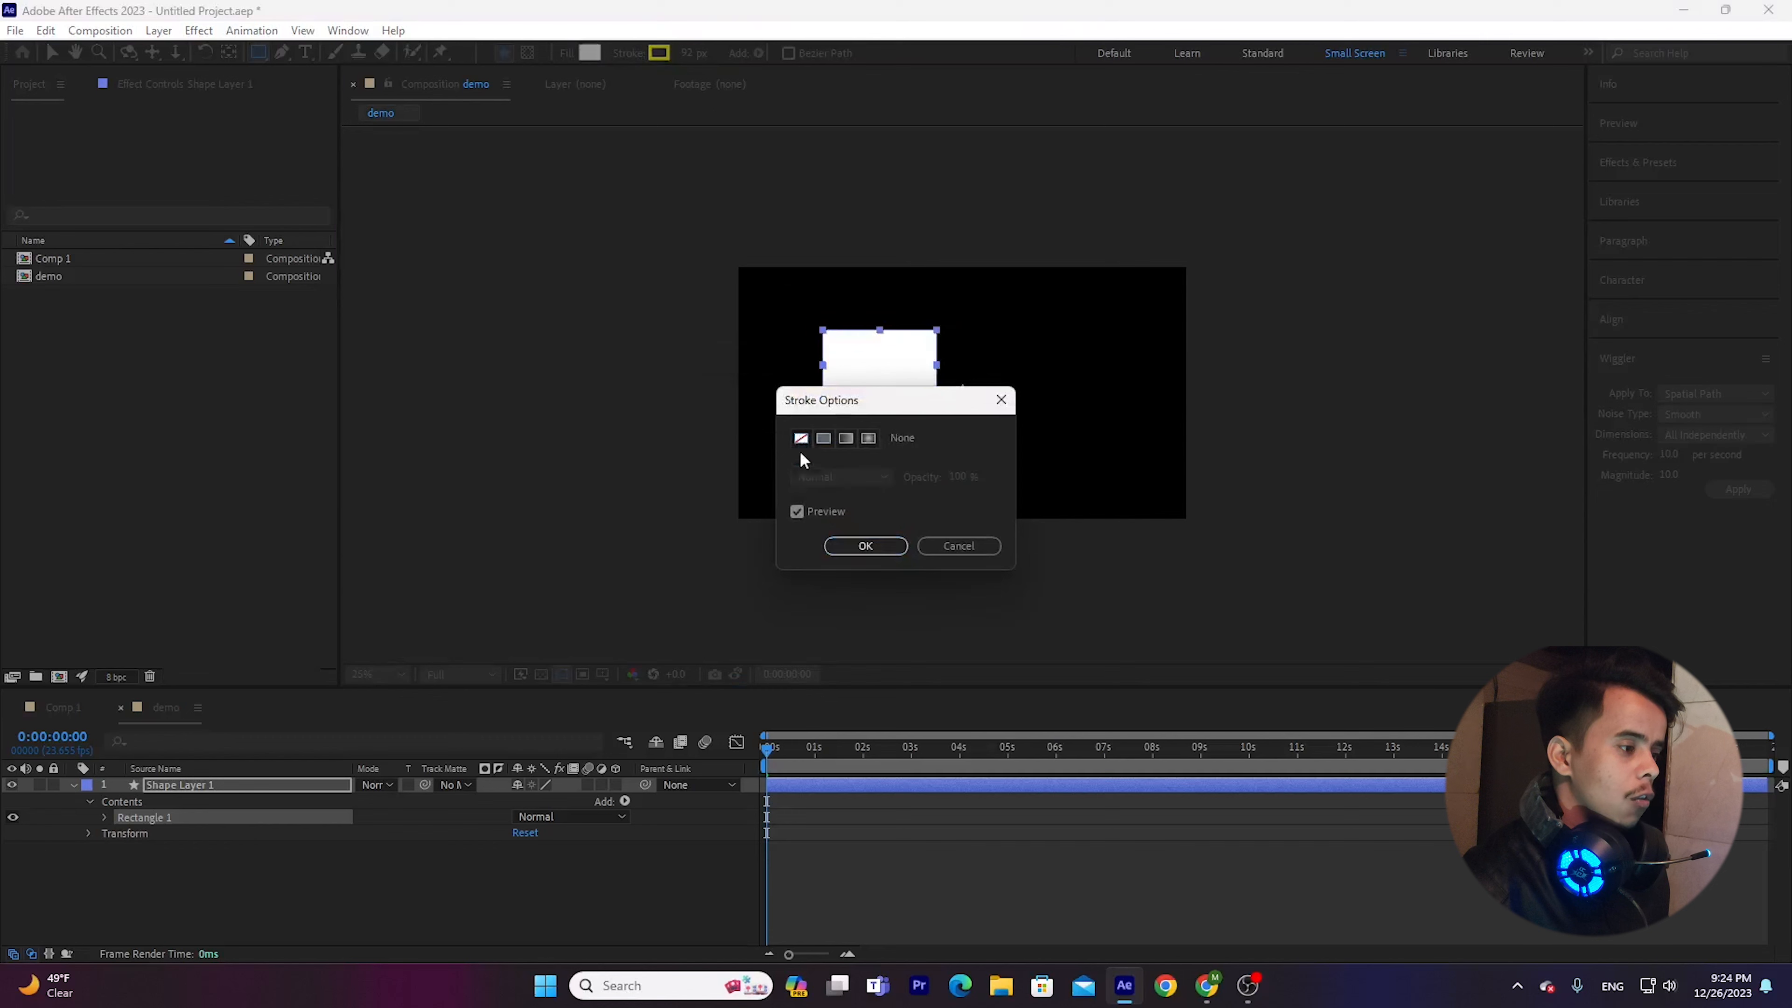
pyautogui.click(864, 546)
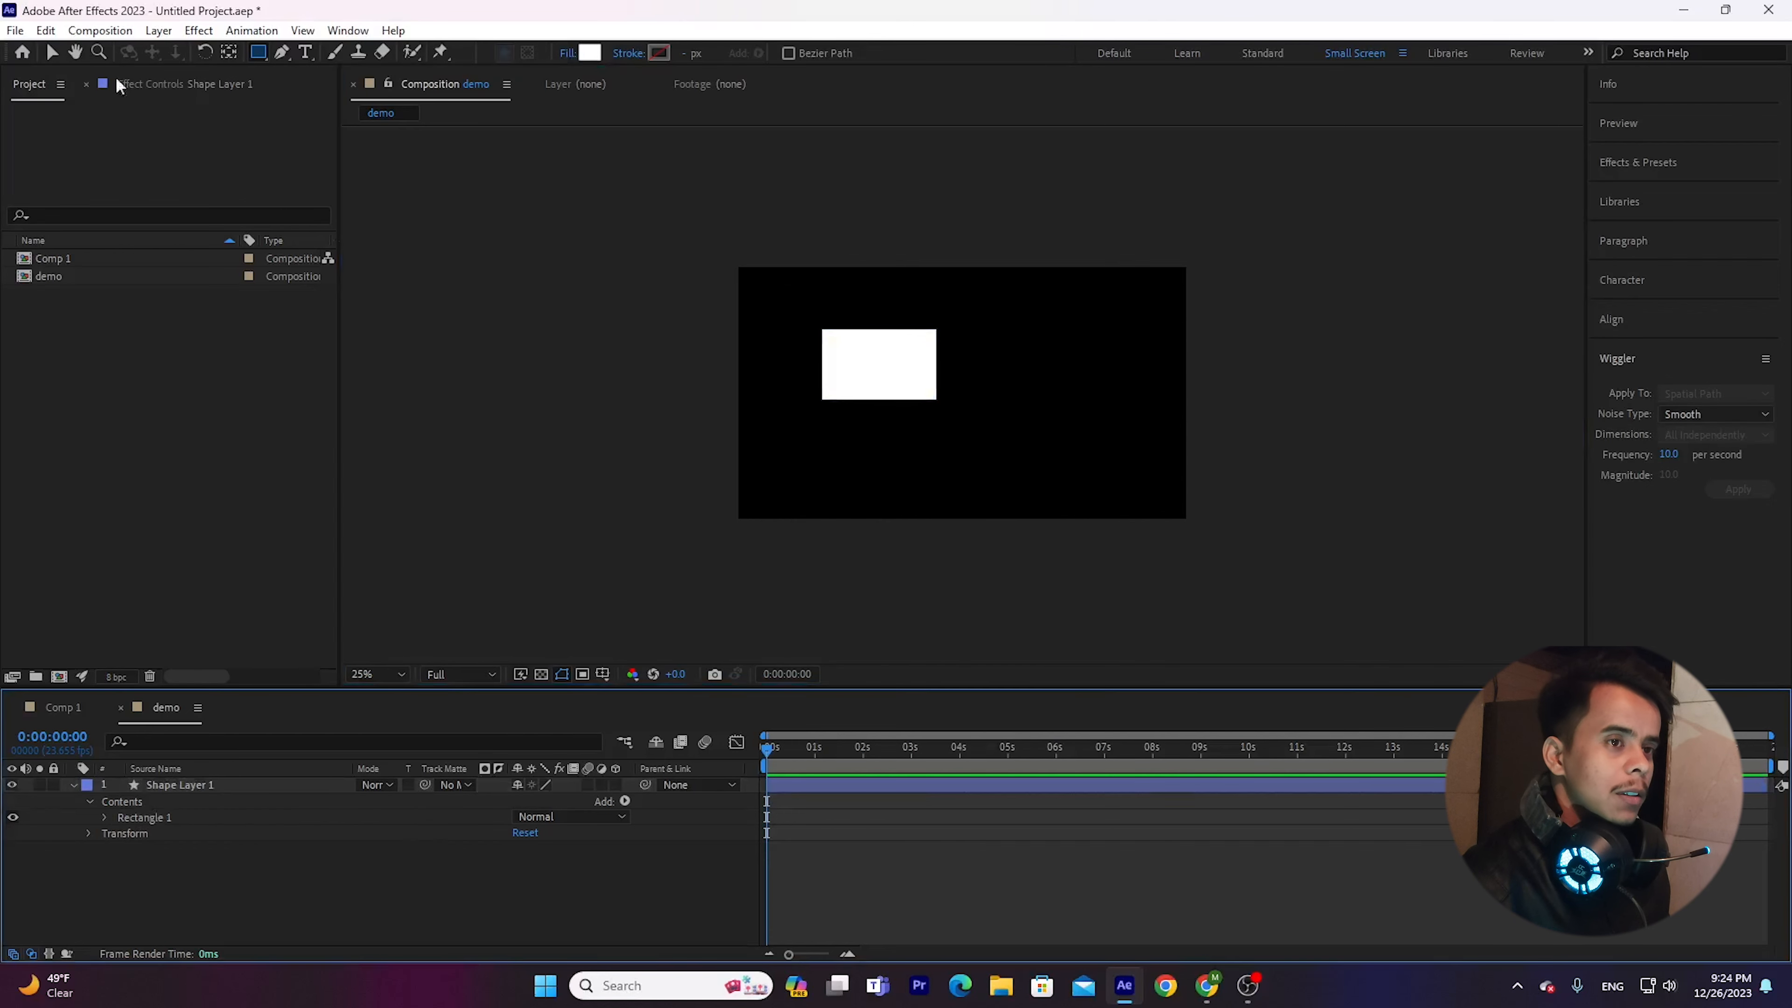
# Move the rectangle near the middle of the composition and collapse the shape layer's properties.
pyautogui.click(52, 51)
pyautogui.doubleClick(913, 374)
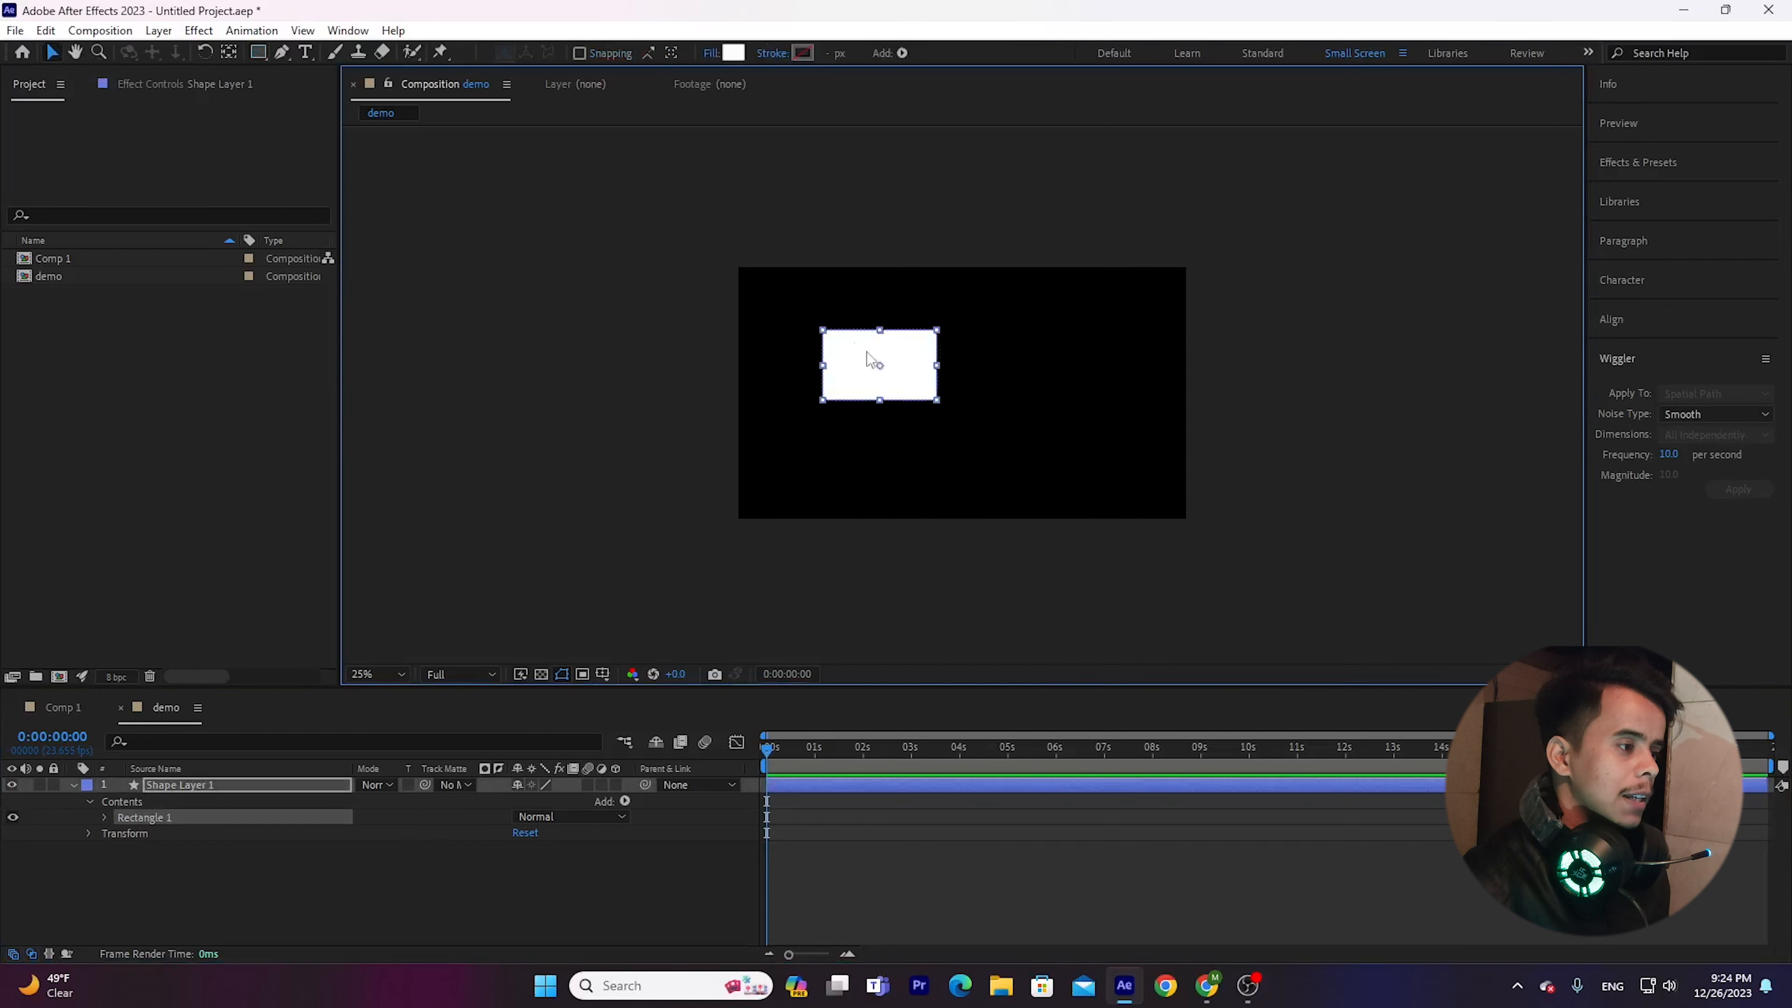
pyautogui.moveTo(847, 342); pyautogui.dragTo(909, 354)
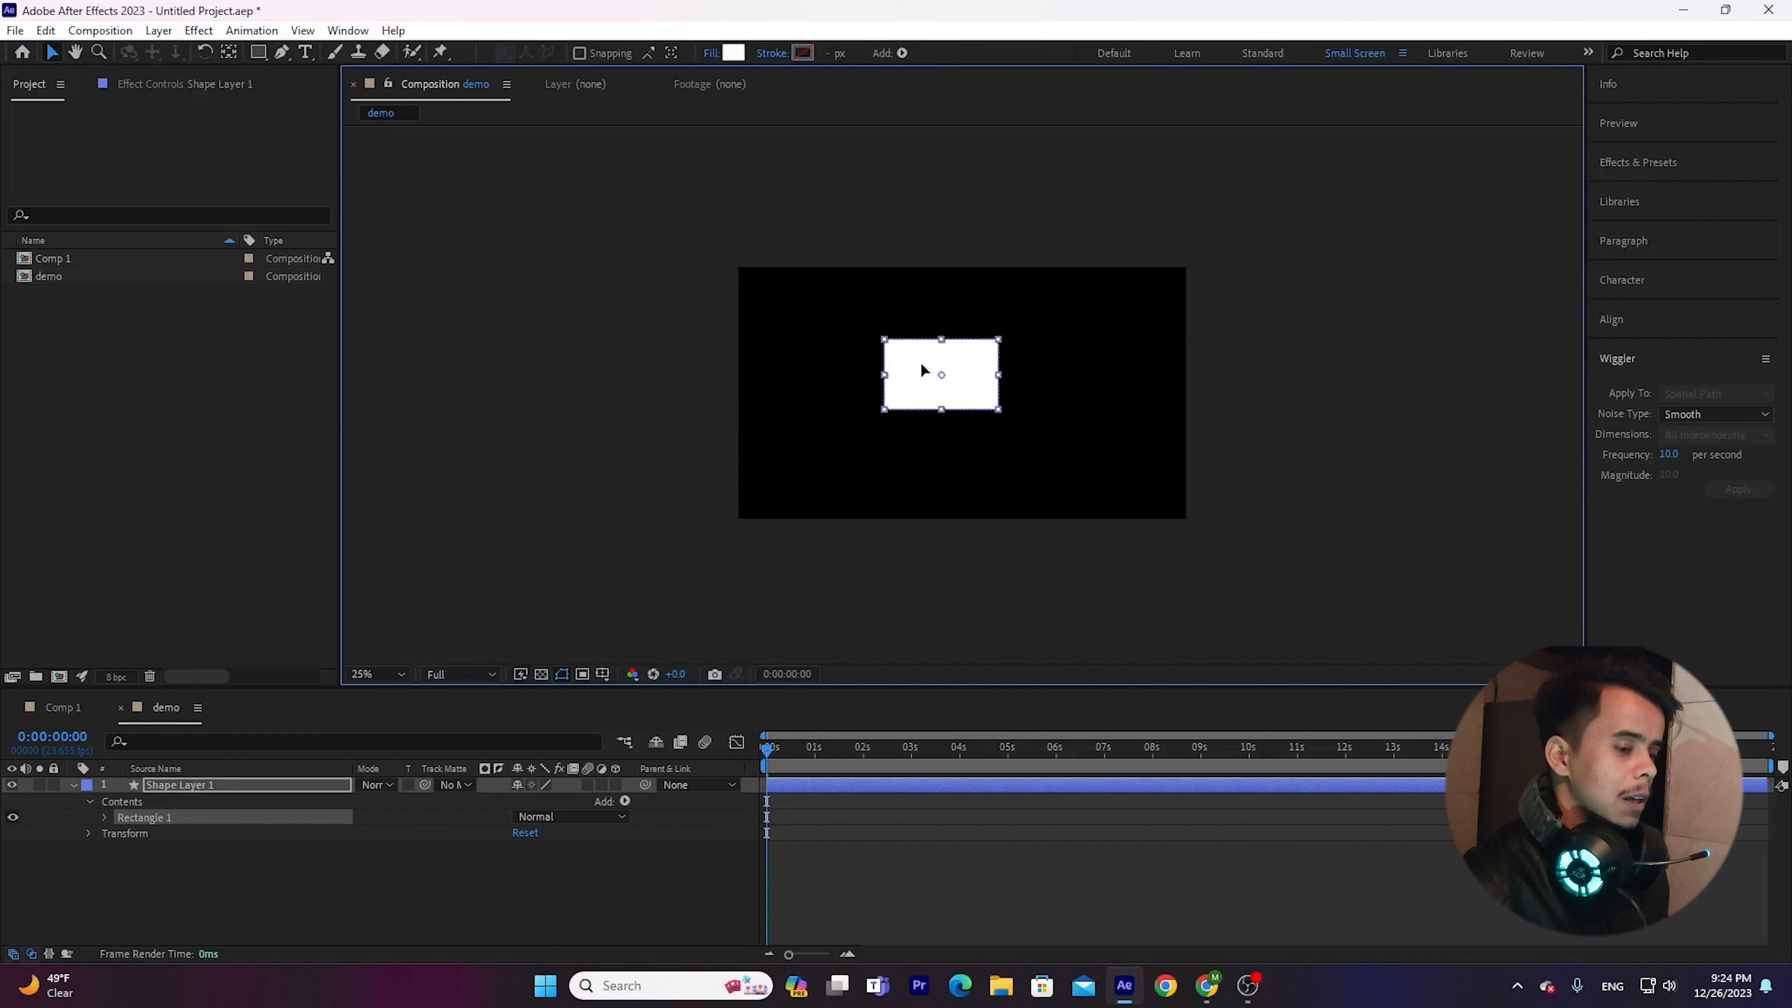
pyautogui.click(73, 785)
pyautogui.click(134, 832)
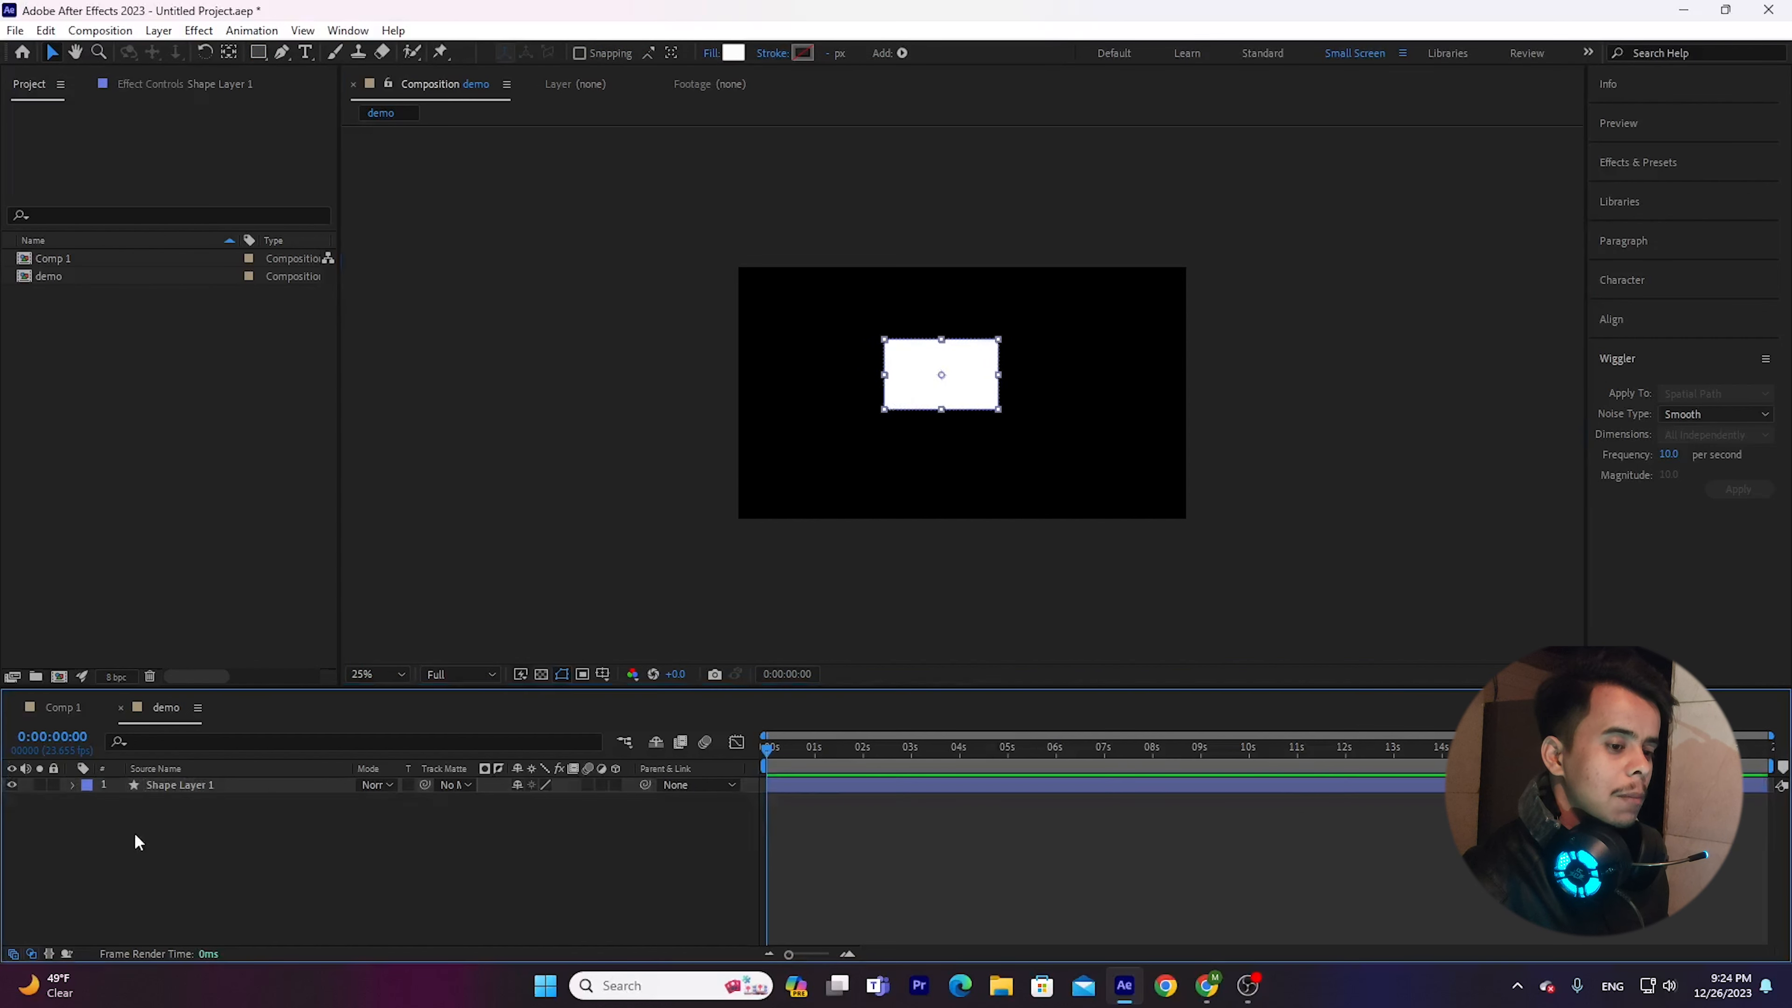
# Hide and restore the Wiggler, and review its noise types while keeping Smooth.
pyautogui.click(348, 30)
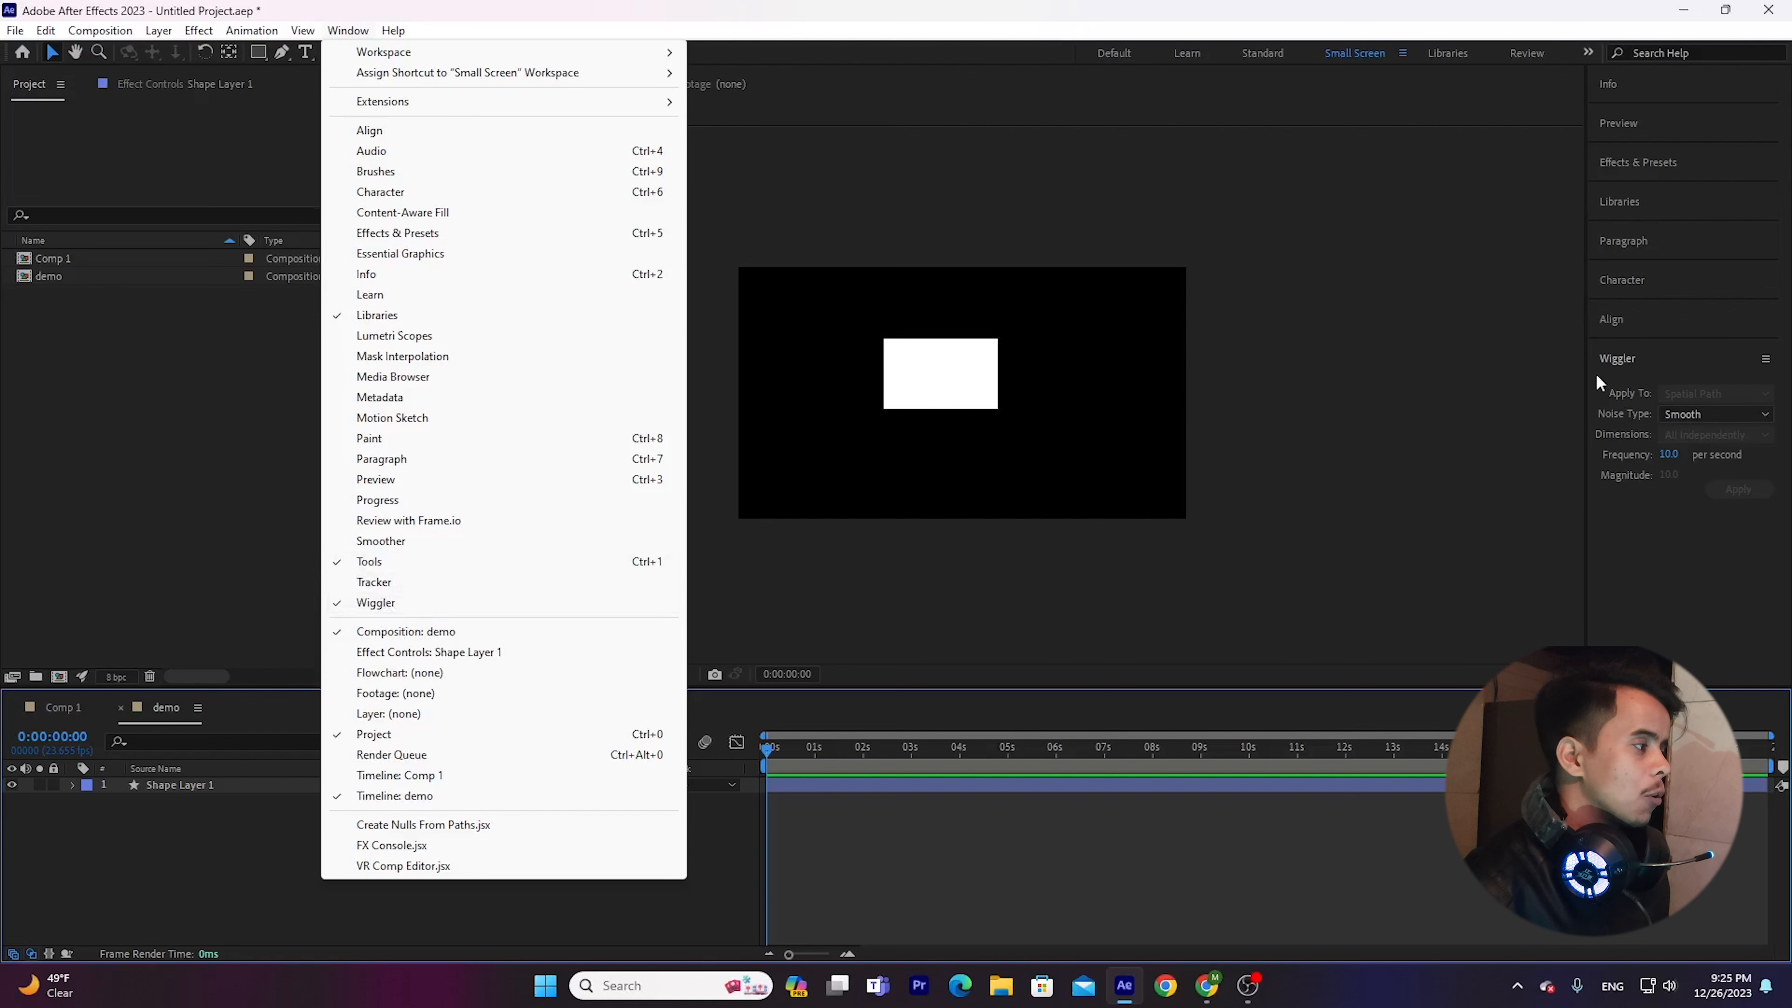
pyautogui.click(374, 606)
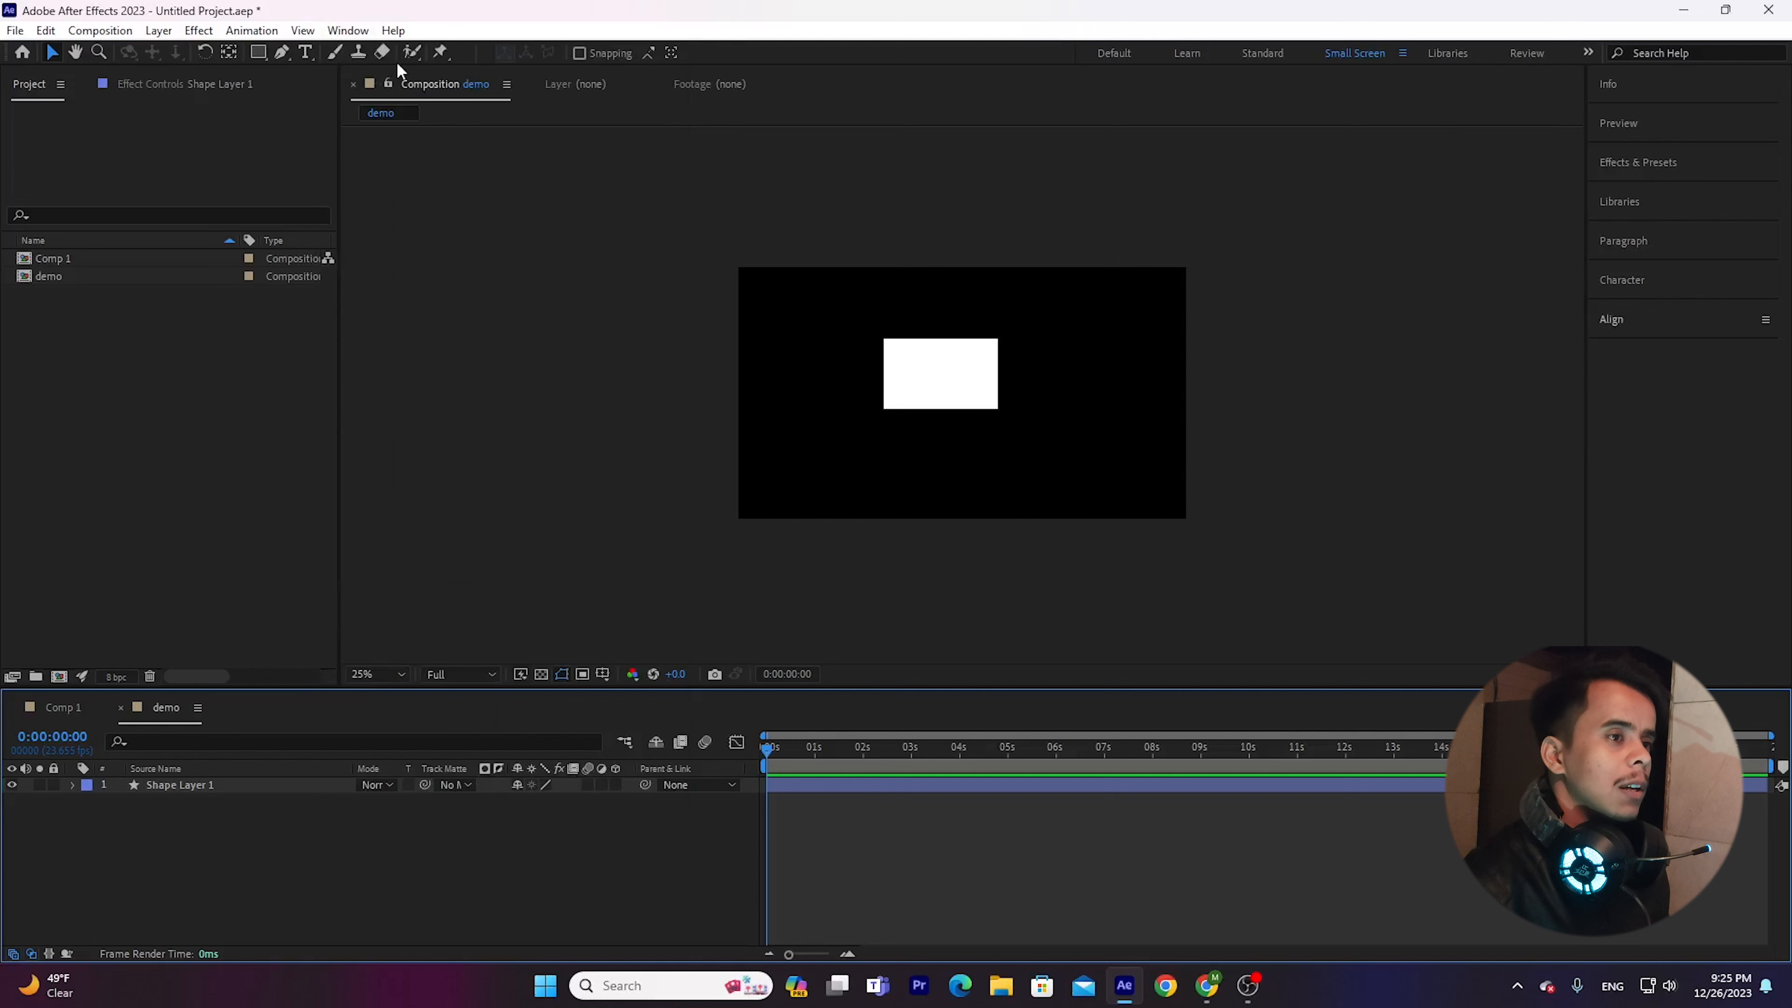
pyautogui.click(348, 32)
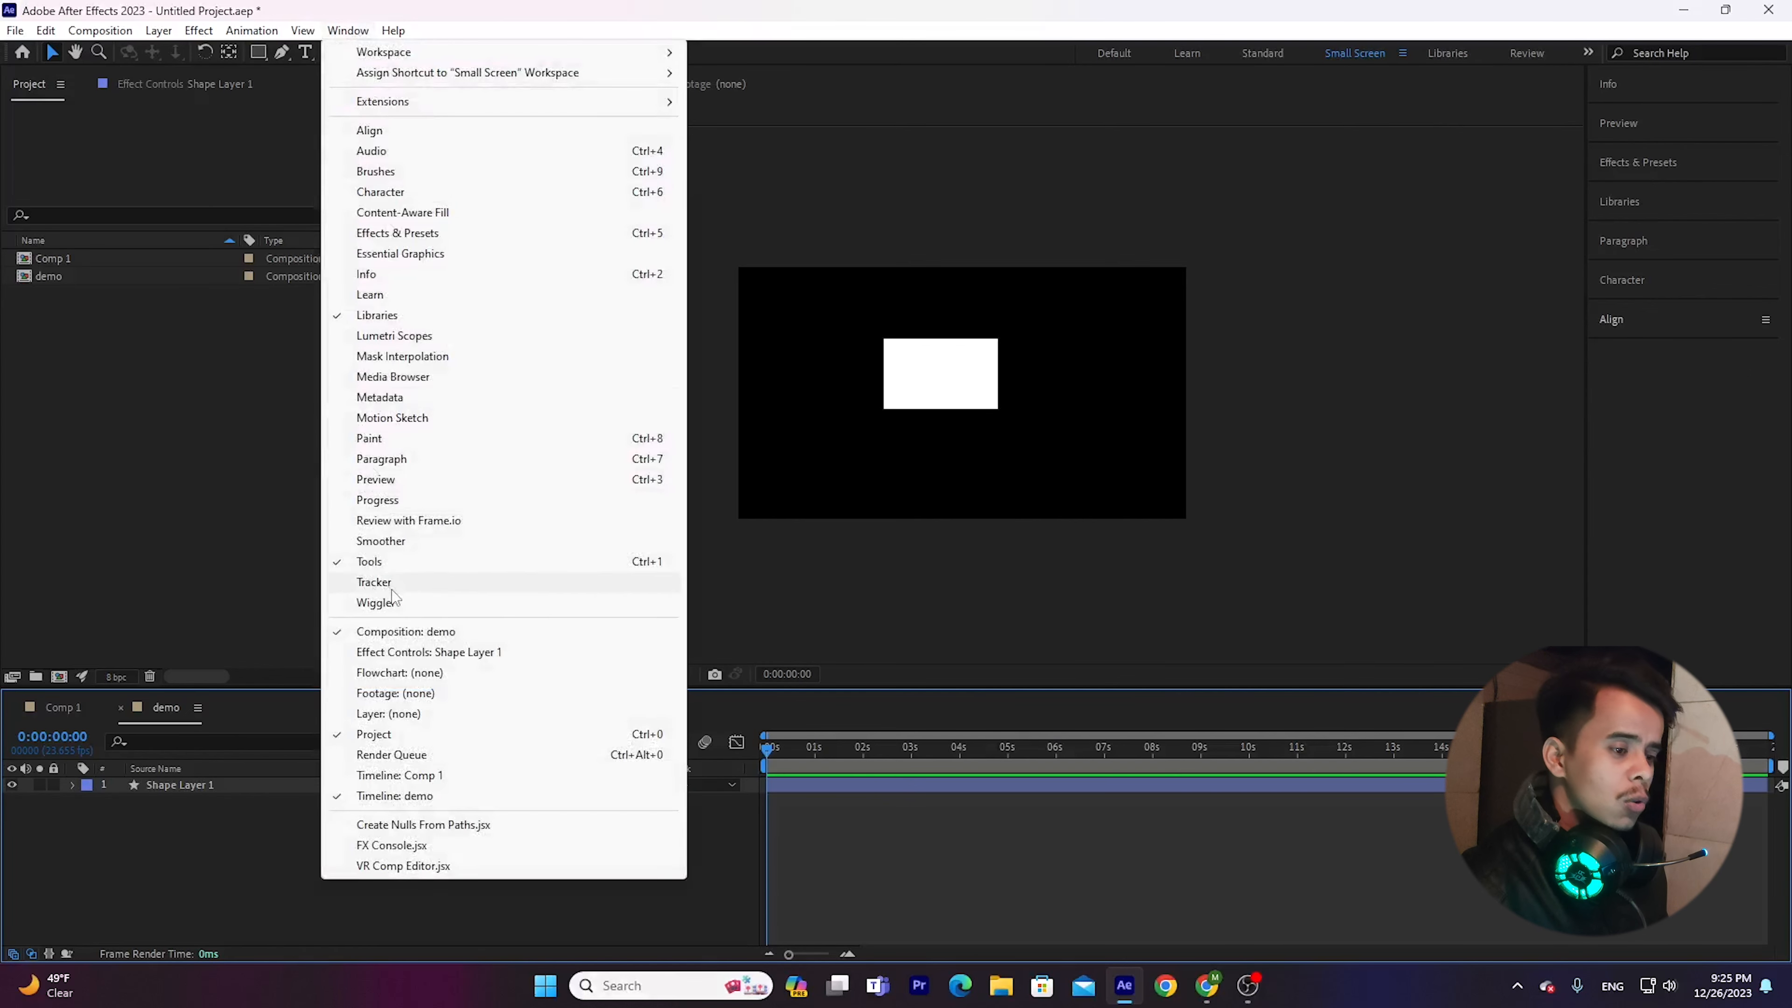
pyautogui.click(379, 606)
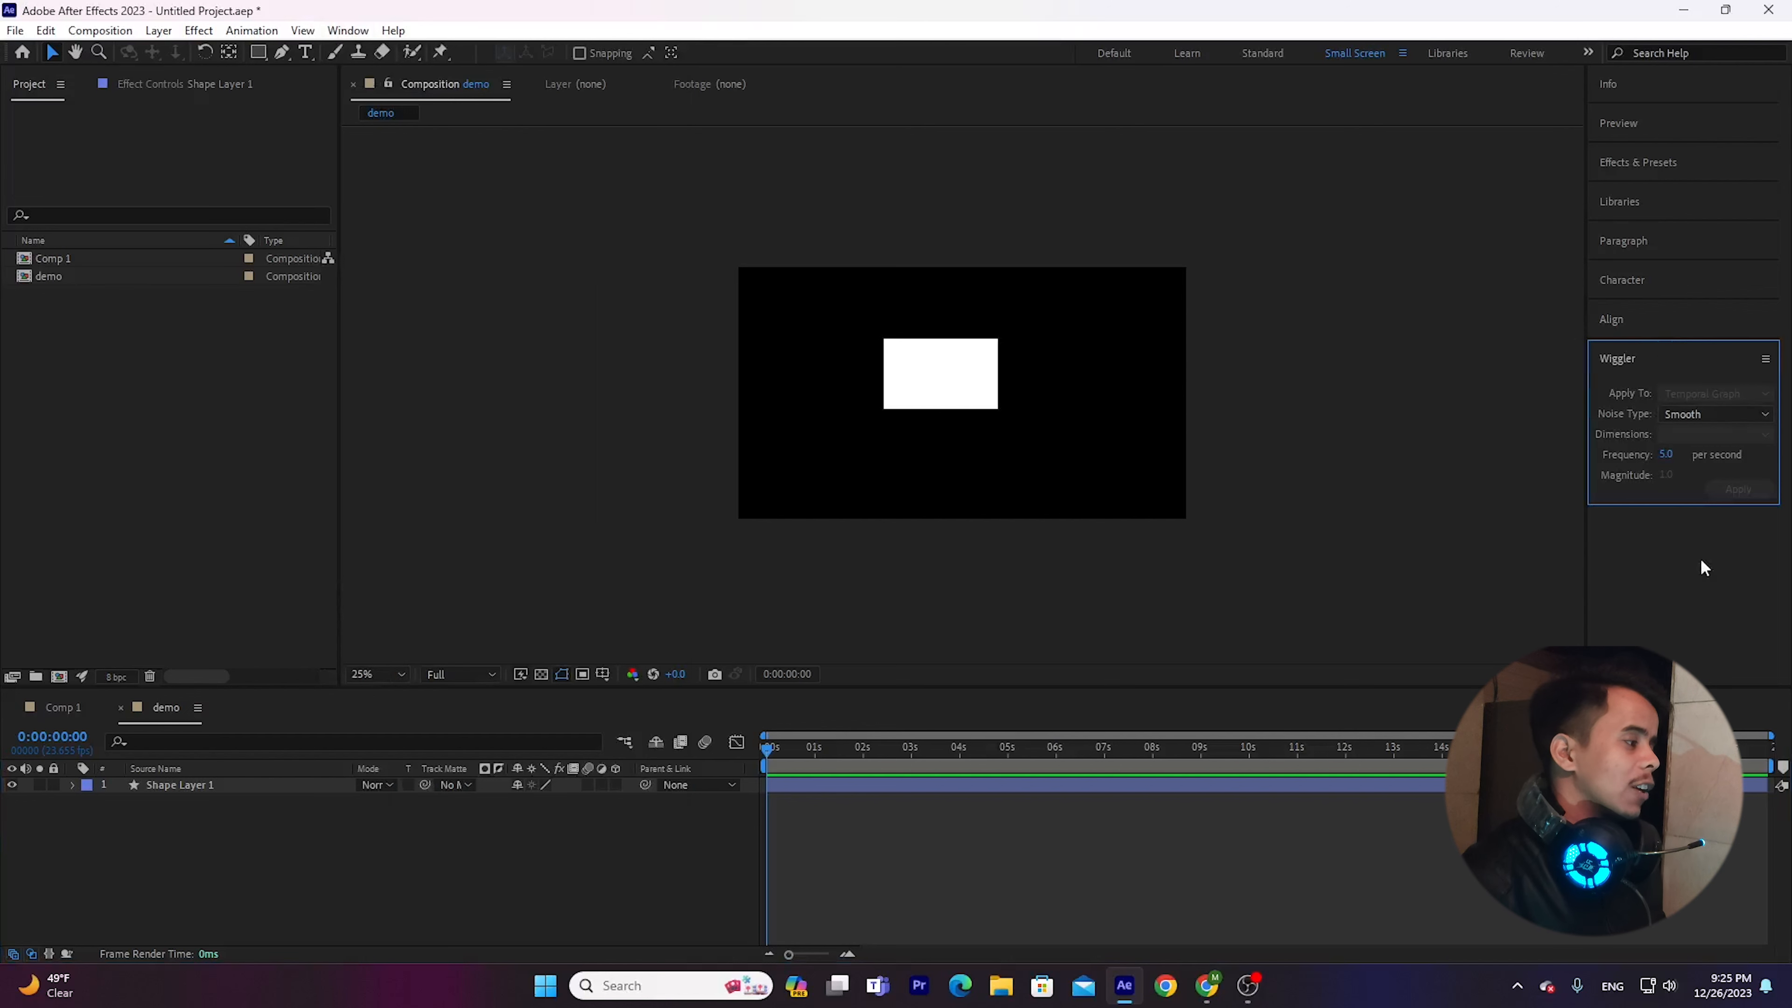
pyautogui.click(1728, 413)
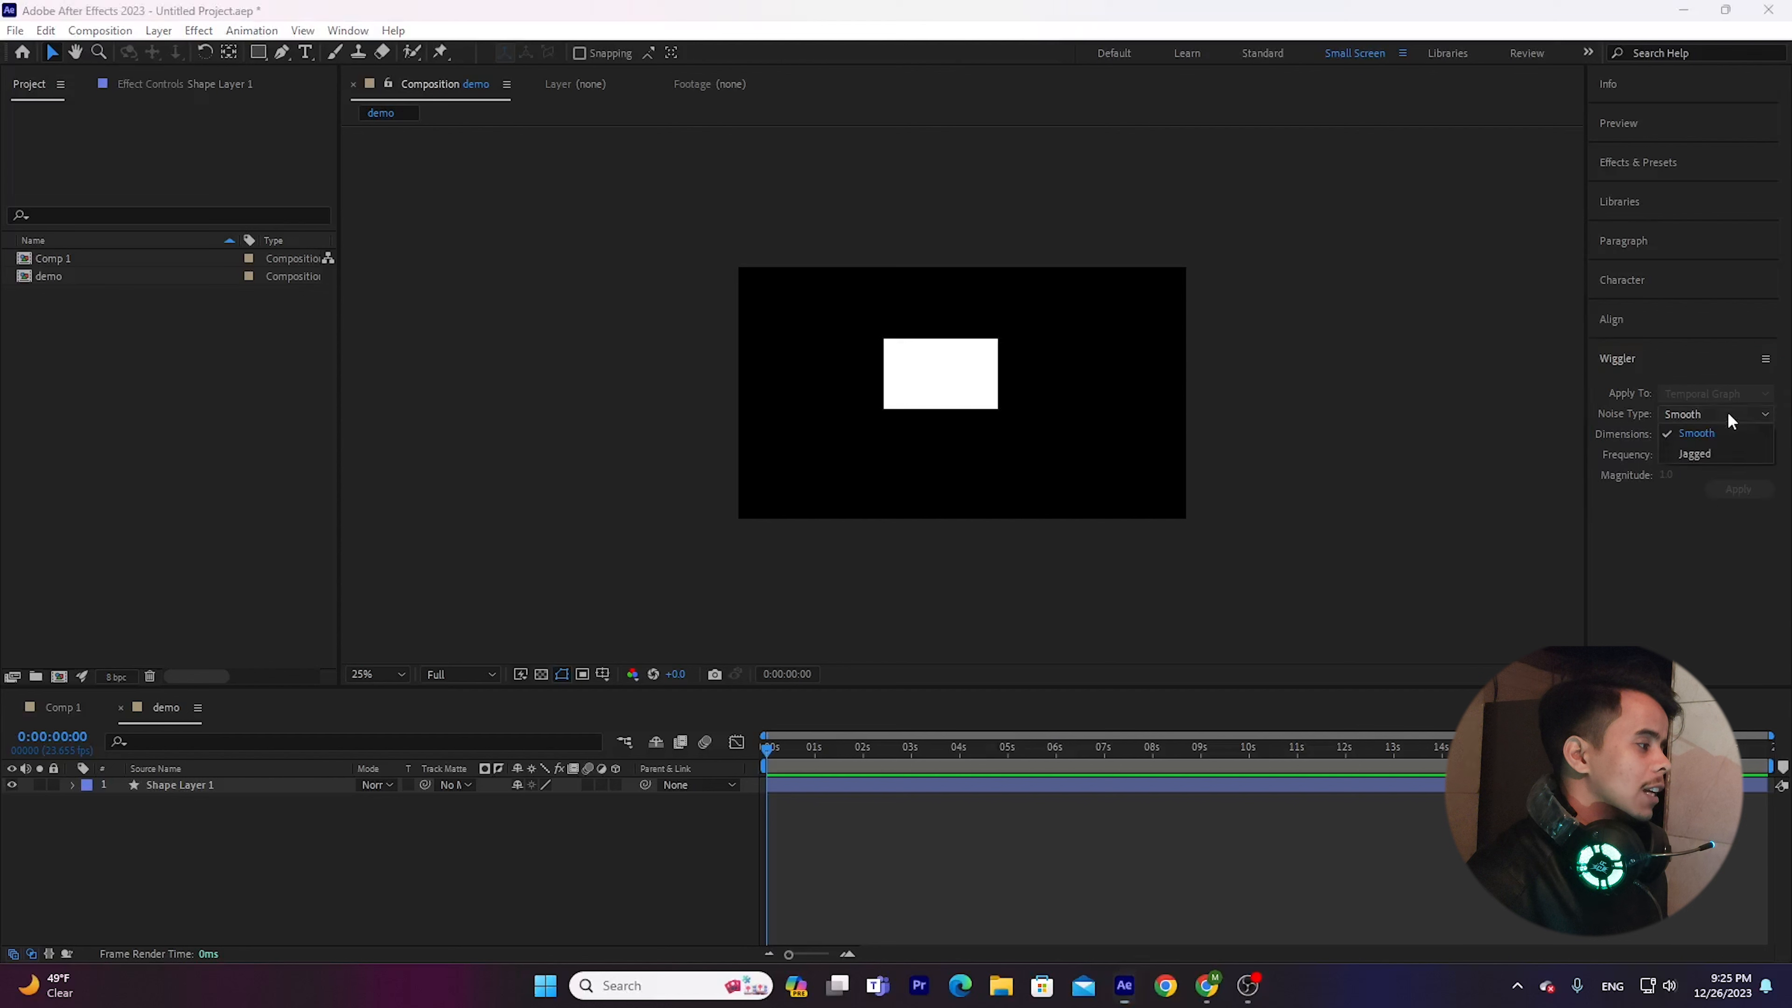
pyautogui.click(1705, 429)
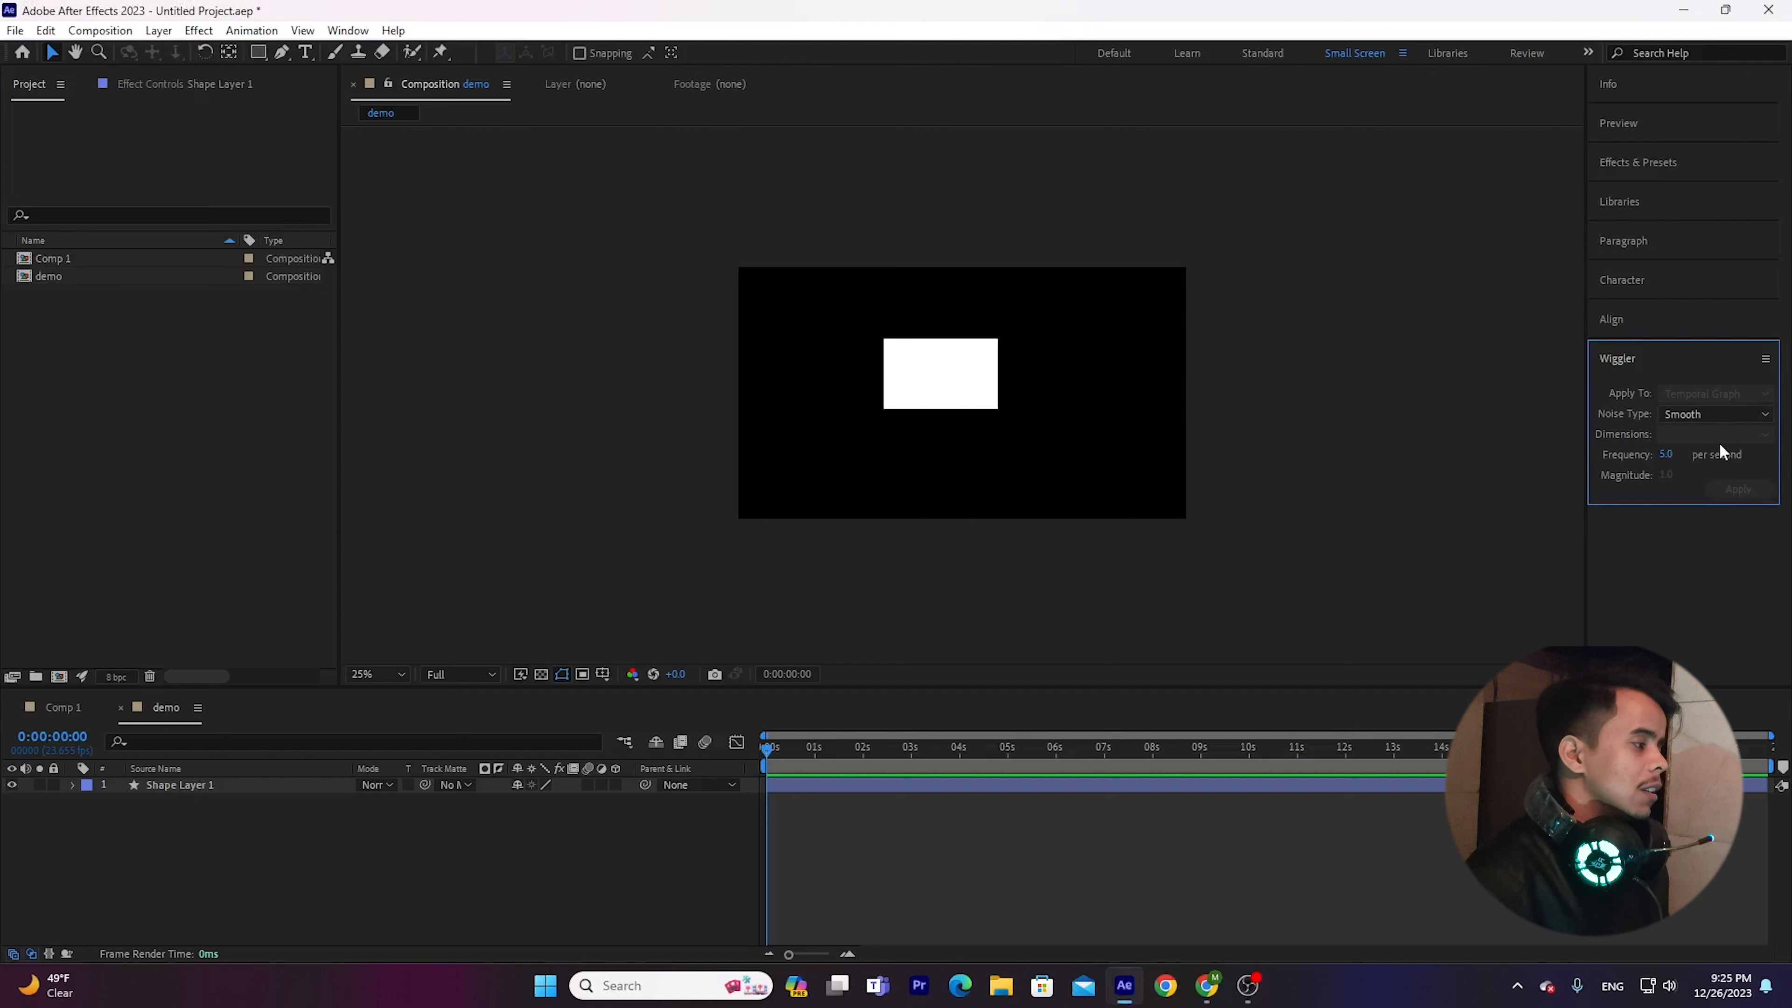
# Place the rectangle near the composition's left edge and add a Position keyframe of about 392, 576 at 0:00:00:00.
pyautogui.click(996, 361)
pyautogui.moveTo(914, 362); pyautogui.dragTo(781, 371)
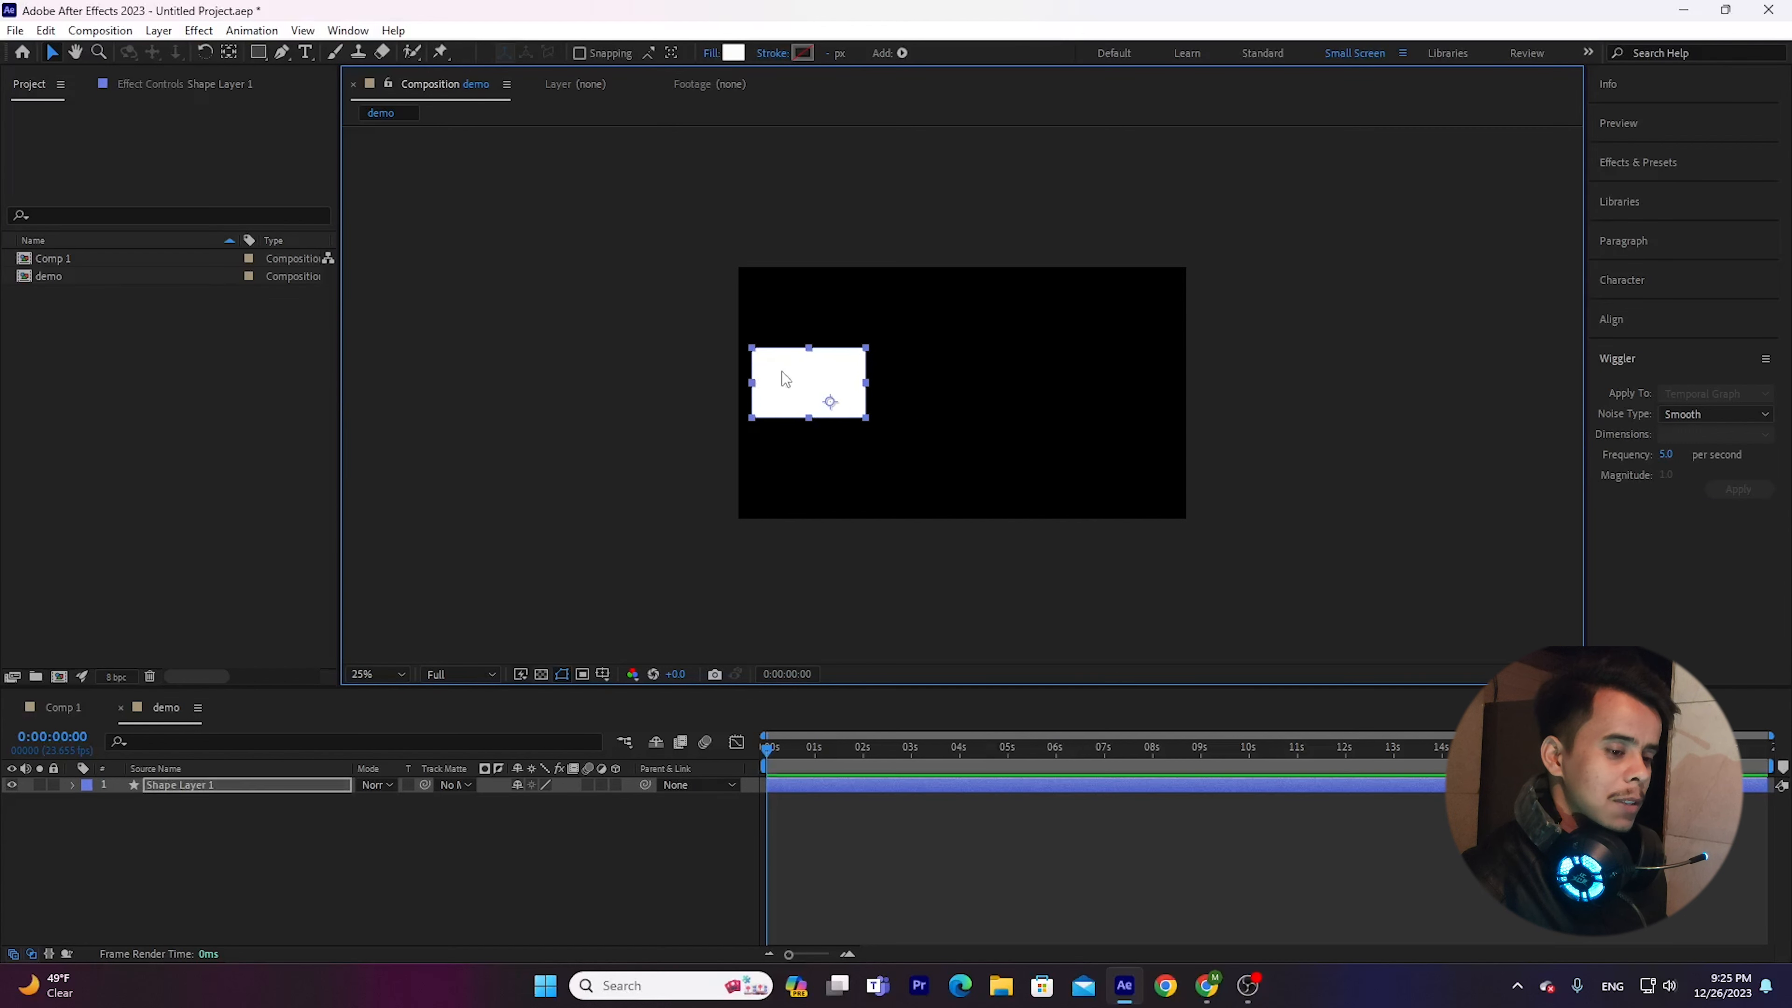
pyautogui.press('p')
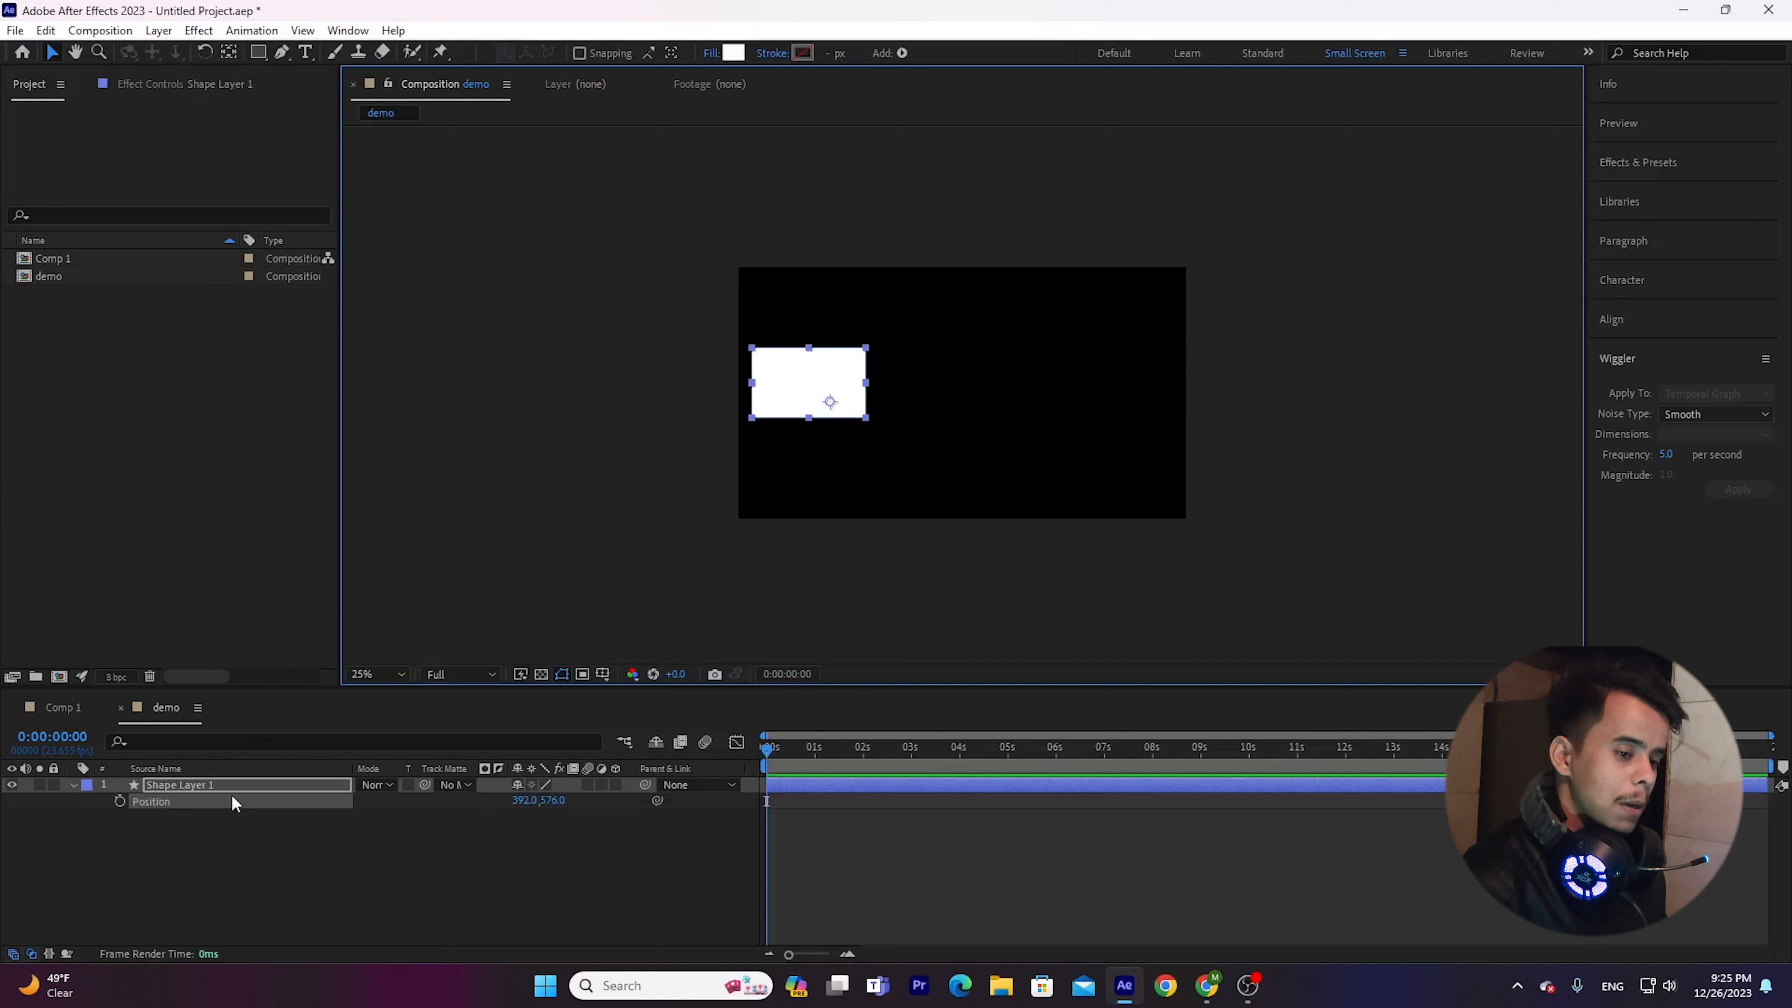
pyautogui.click(119, 800)
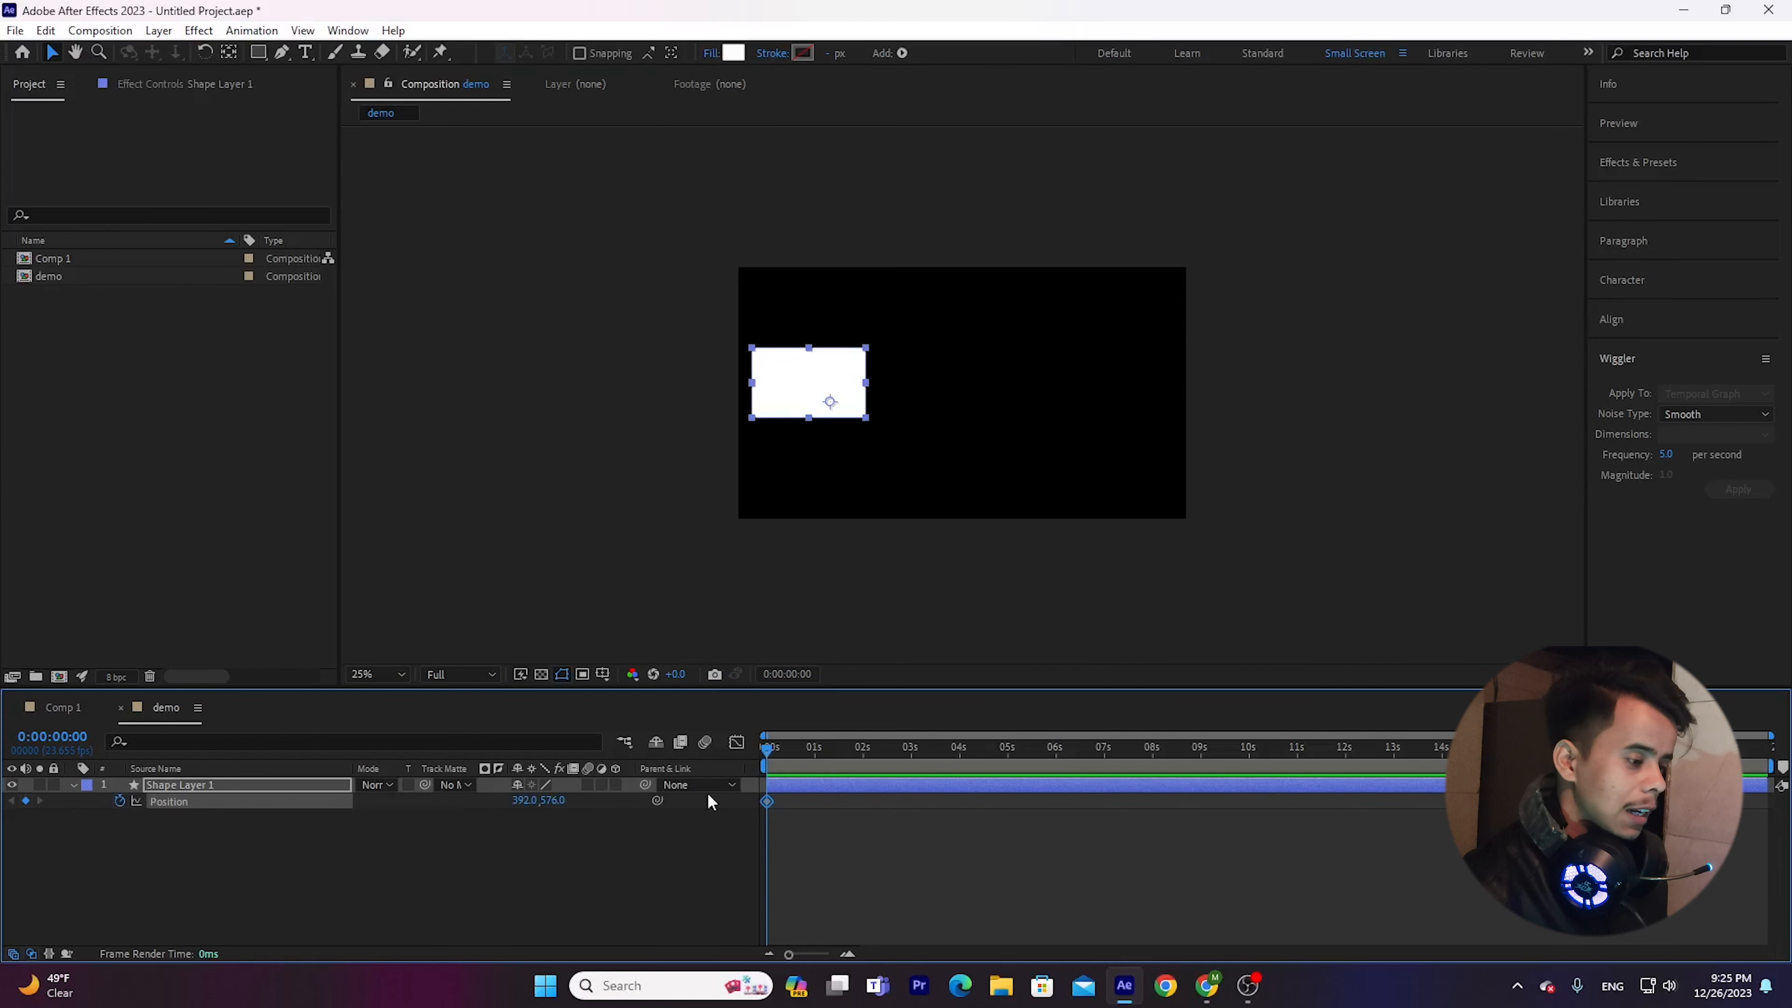
# Move the rectangle straight across to the frame's right edge at 0:00:09:01 and preview the Position animation from the start.
pyautogui.moveTo(808, 759); pyautogui.dragTo(1201, 781)
pyautogui.moveTo(794, 373); pyautogui.dragTo(1079, 387)
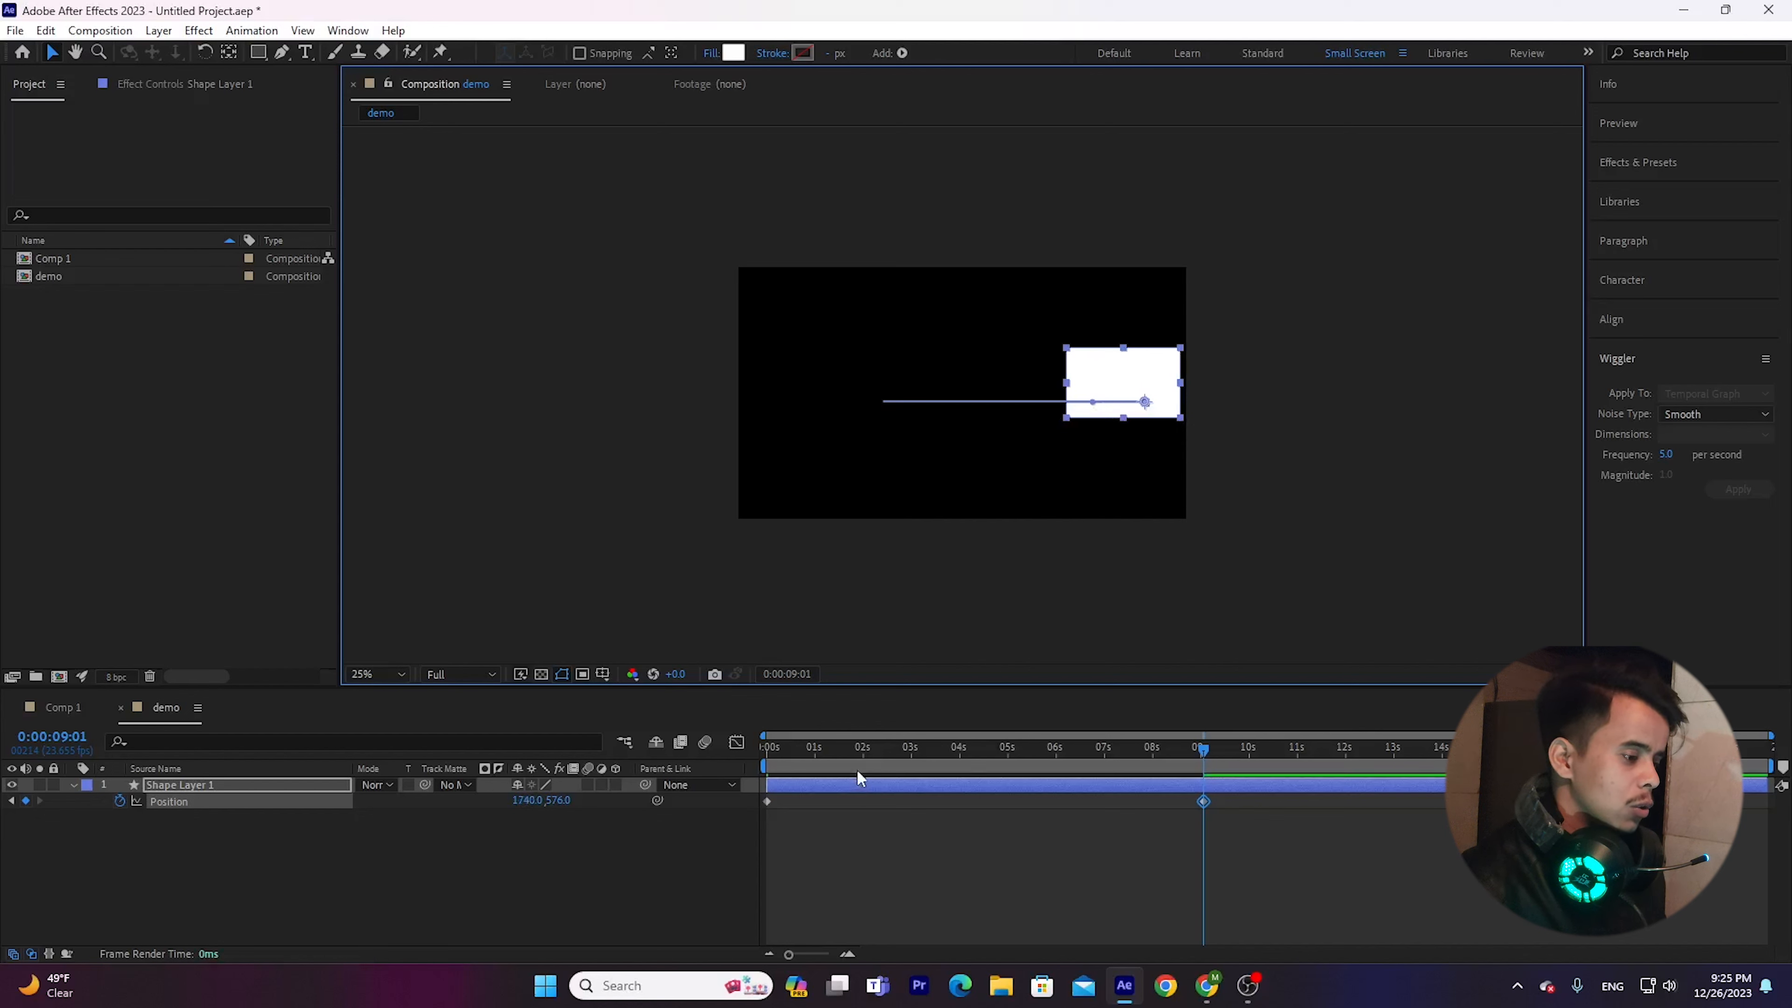
pyautogui.press('Home')
pyautogui.press('space')
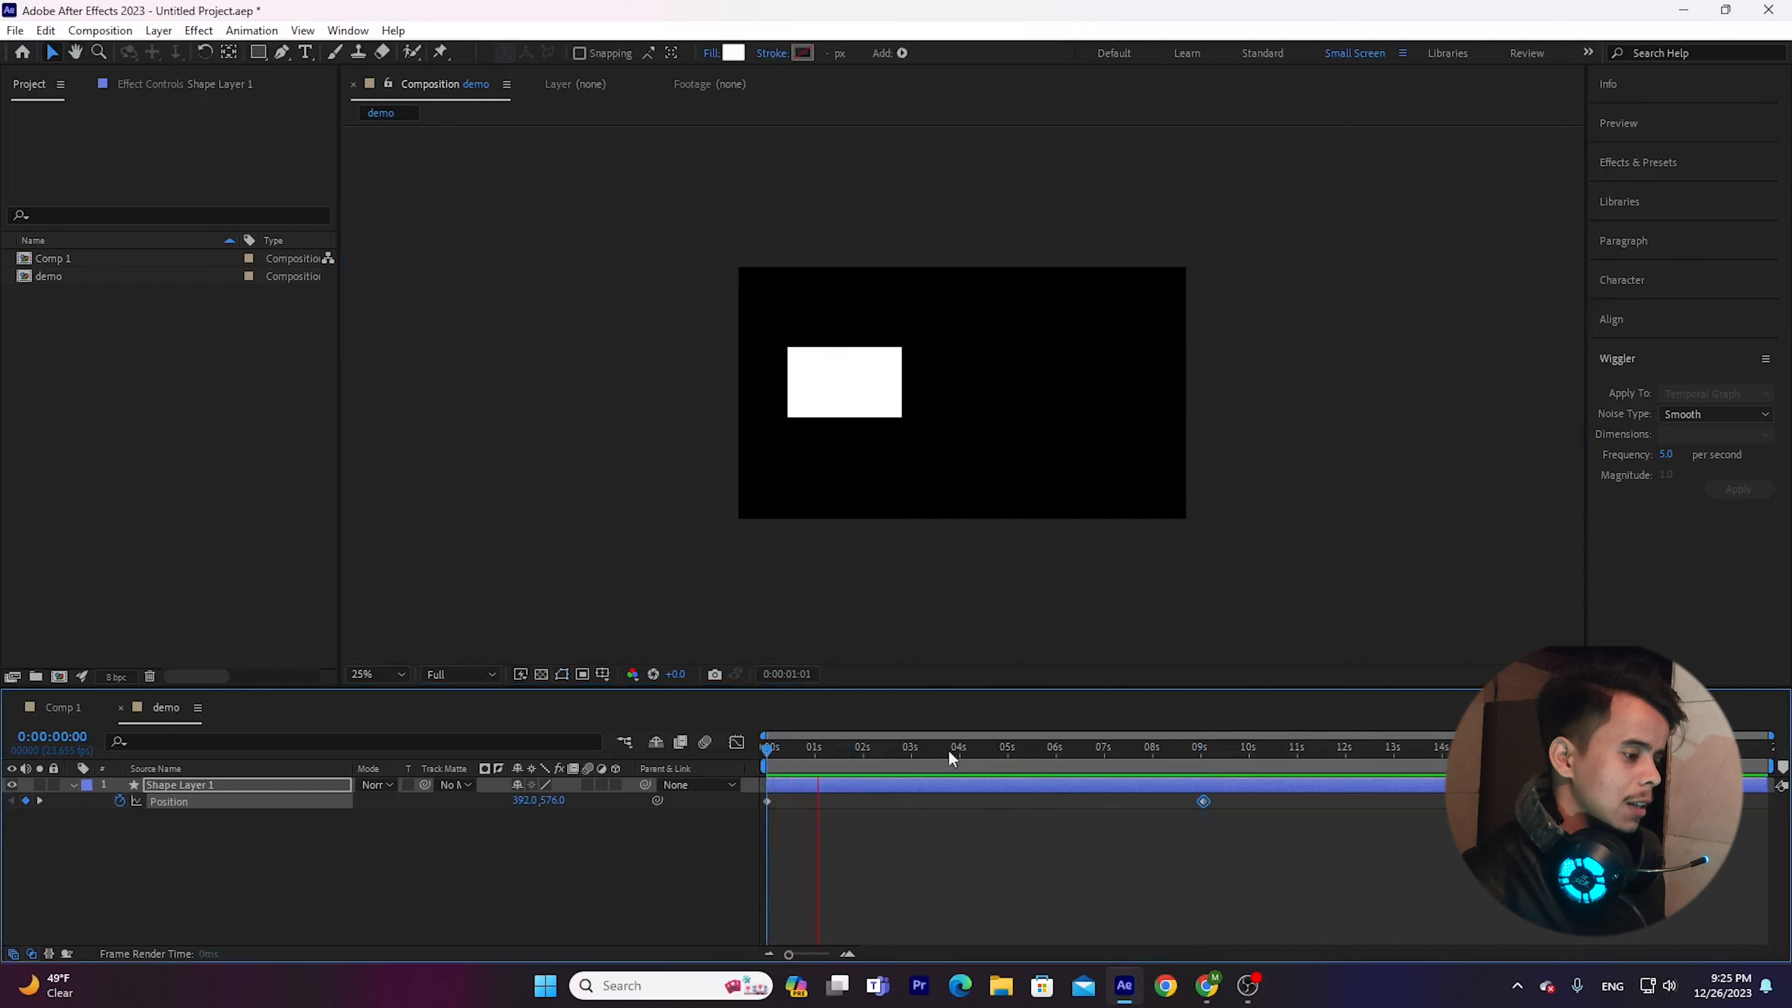
pyautogui.press('space')
# Shorten the animation by moving the end Position keyframe to about 3 seconds, and preview the faster movement.
pyautogui.moveTo(1203, 801); pyautogui.dragTo(904, 811)
pyautogui.press('space')
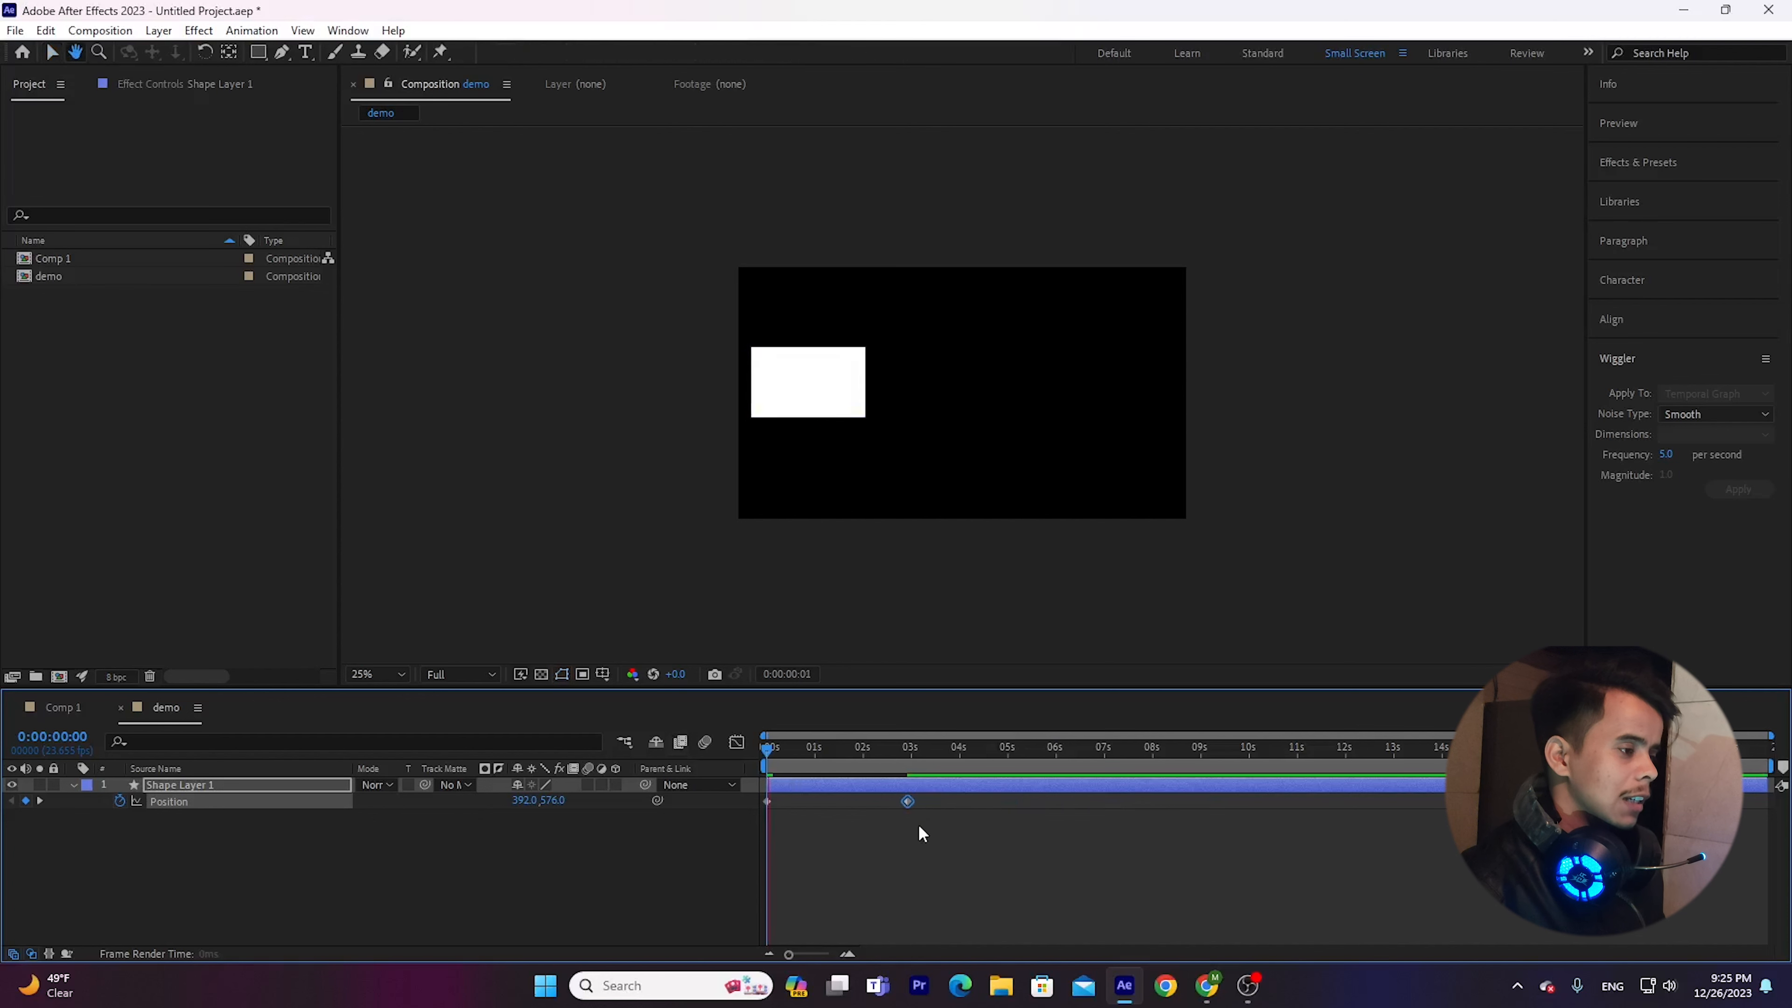
pyautogui.press('space')
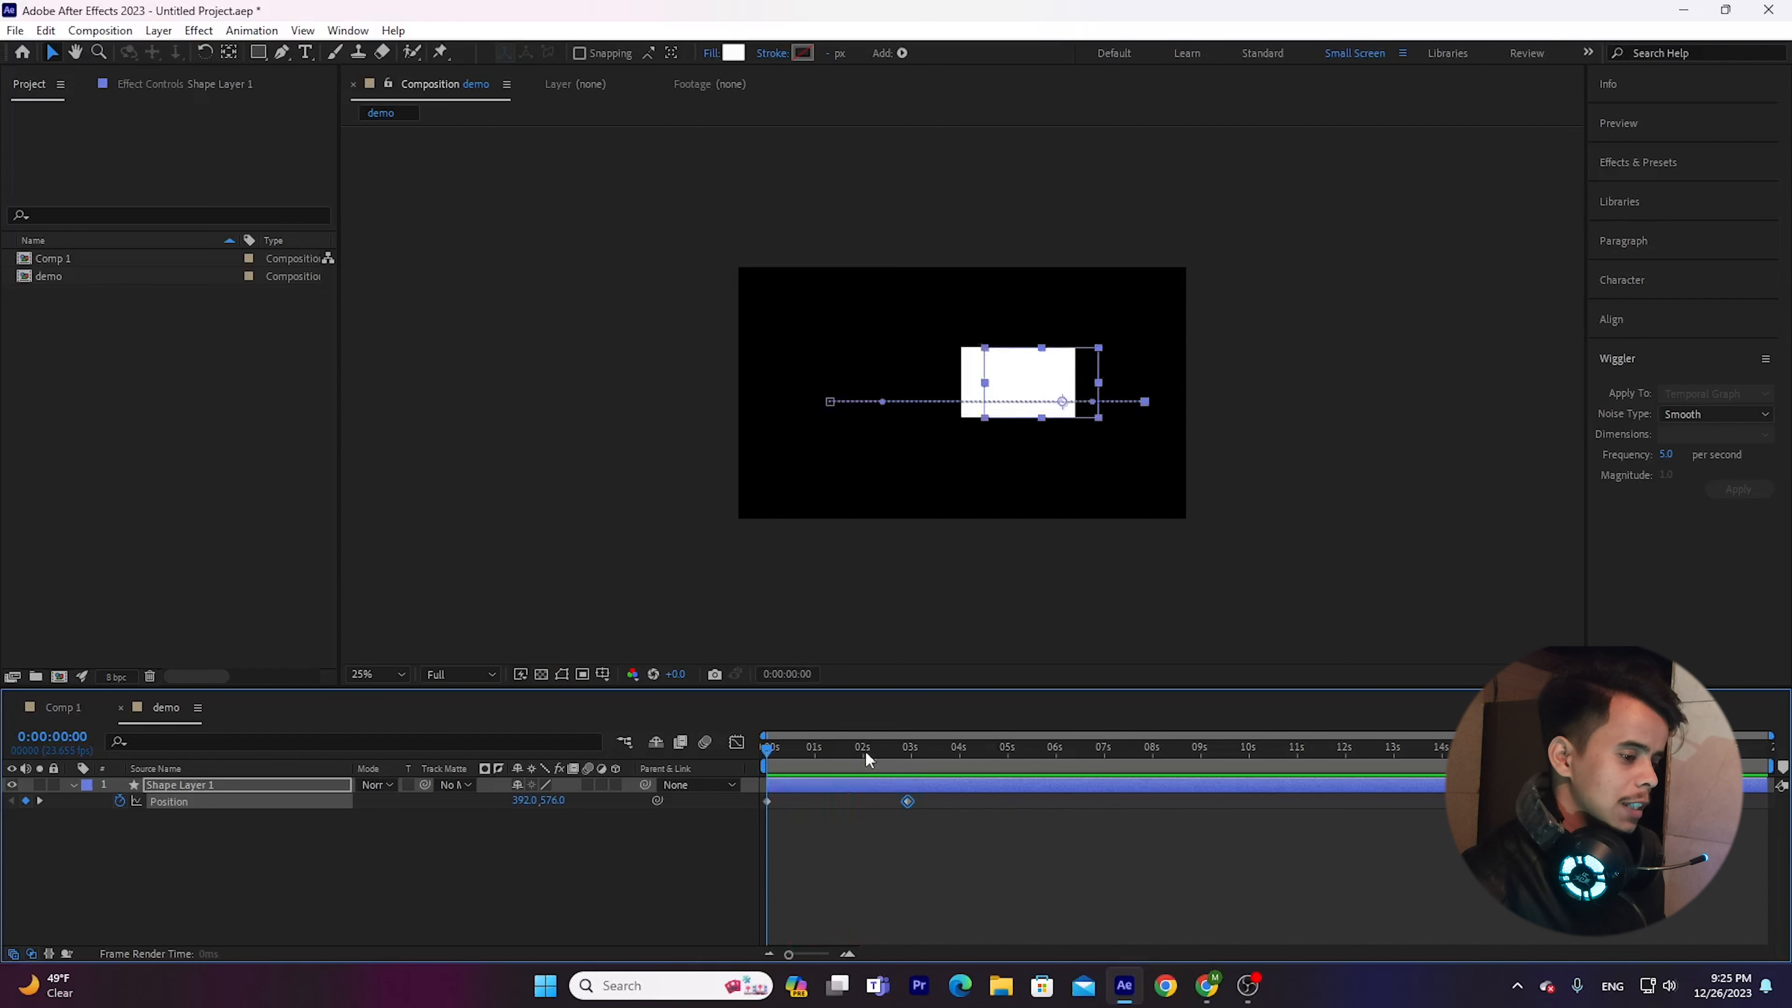
# Enable motion blur for the shape layer, preview the movement, and deselect the layer.
pyautogui.click(586, 785)
pyautogui.press('space')
pyautogui.press('space')
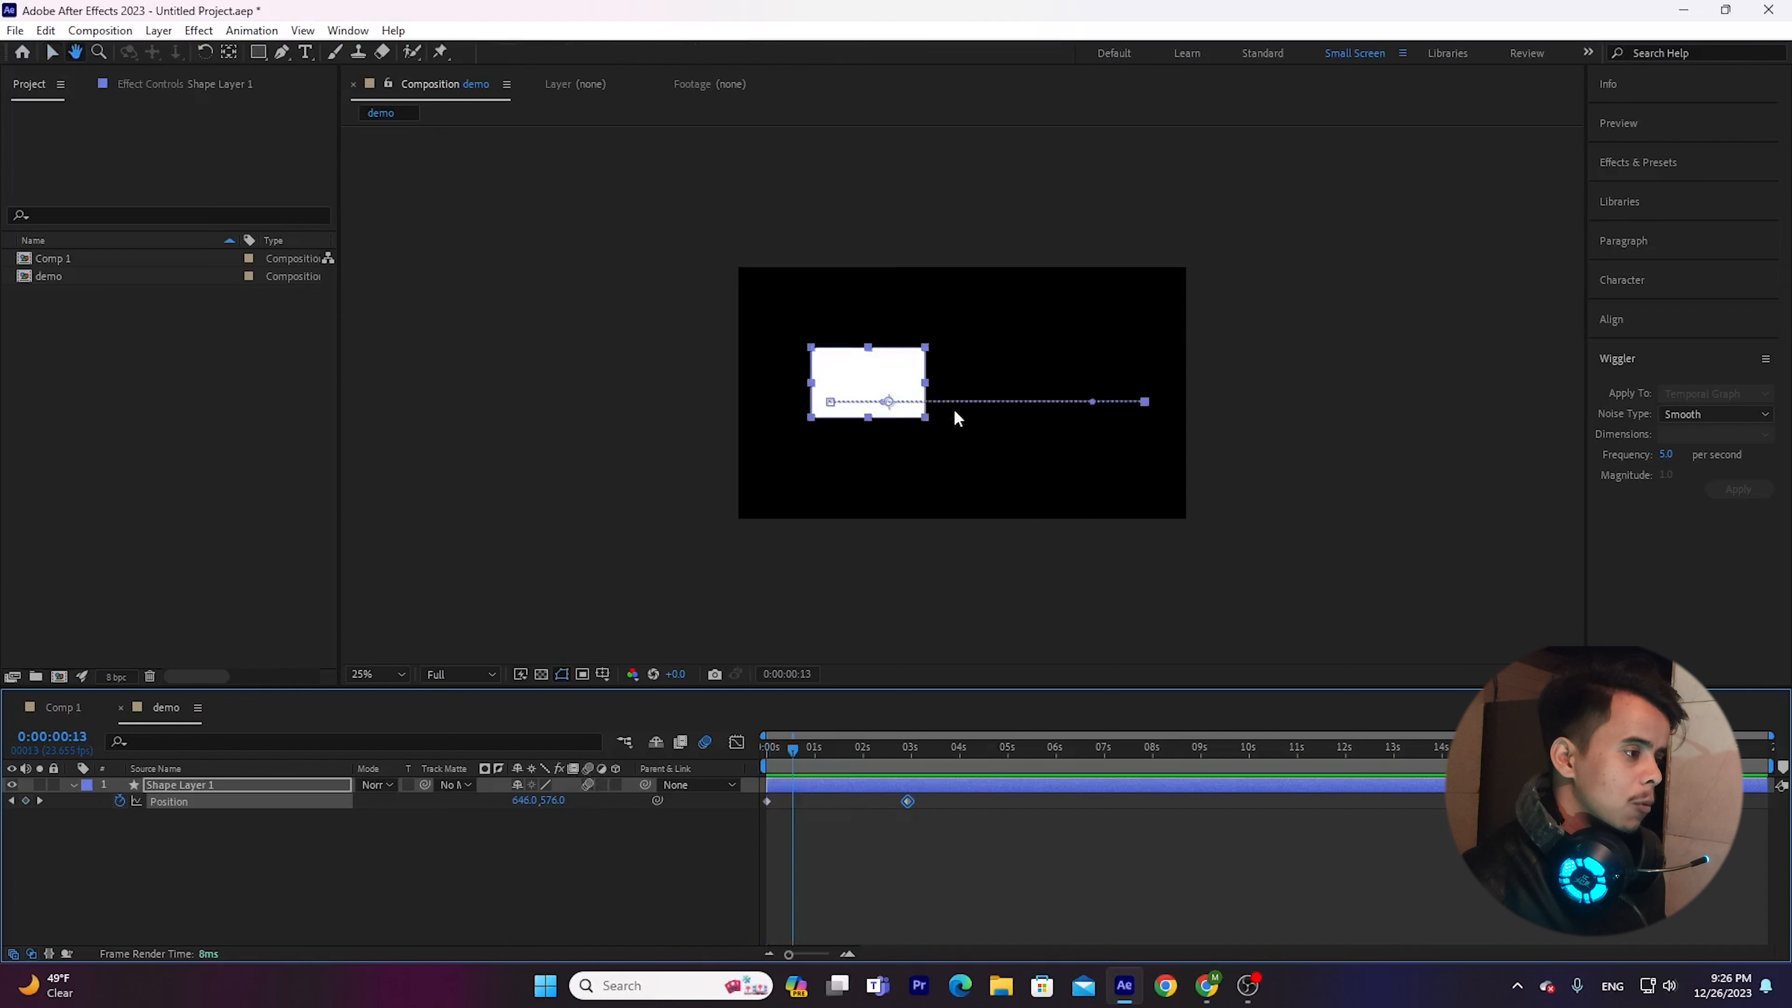
pyautogui.click(947, 458)
pyautogui.click(949, 464)
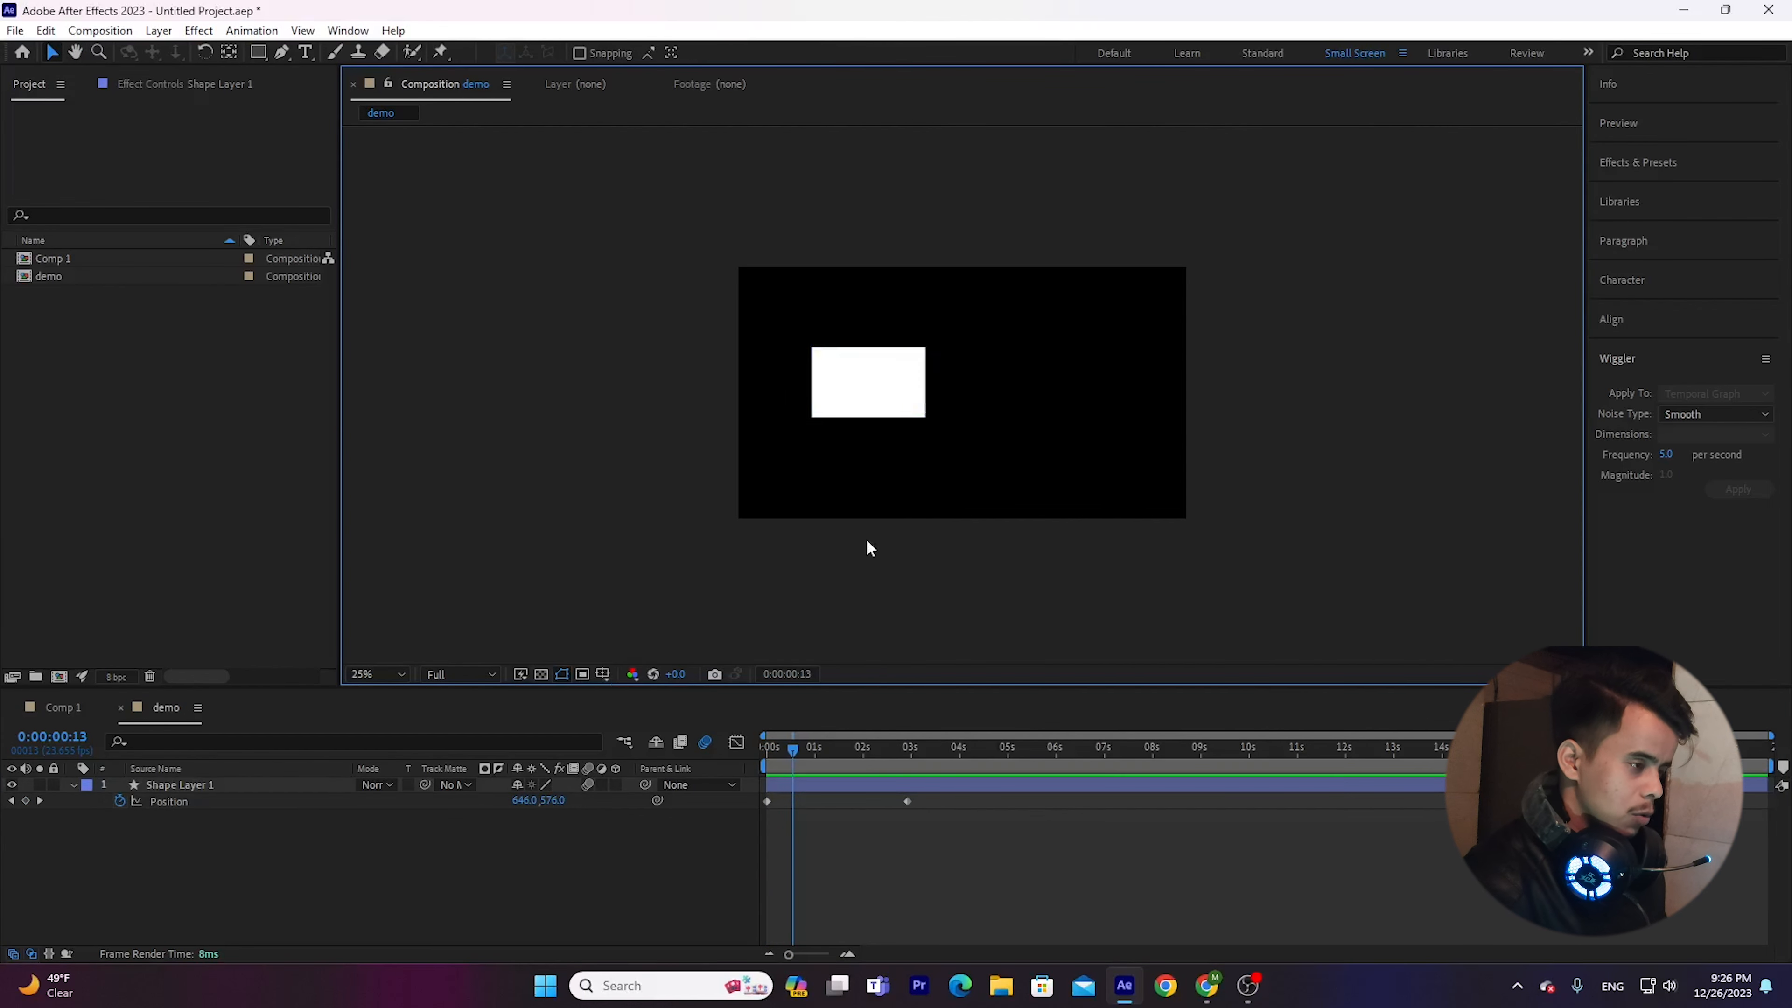
# Inspect the rectangle's edges with motion blur off and on, and preview the animation again.
pyautogui.scroll(5, 1019, 411)
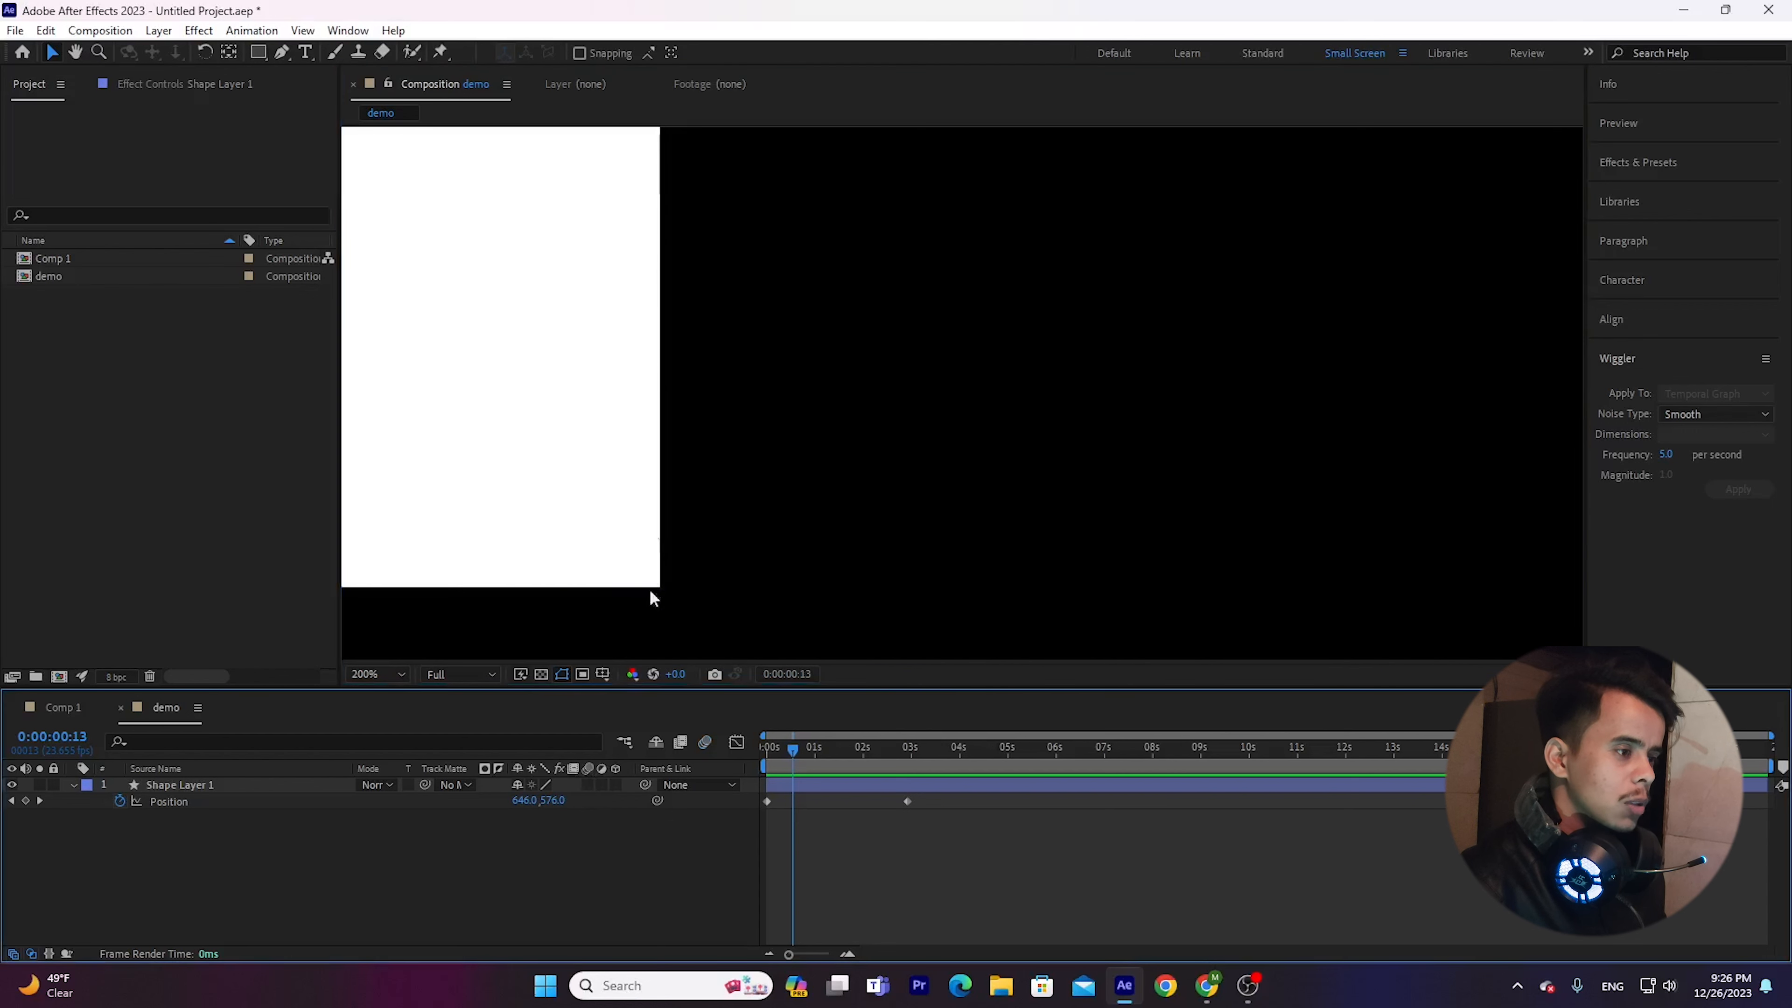
pyautogui.click(590, 785)
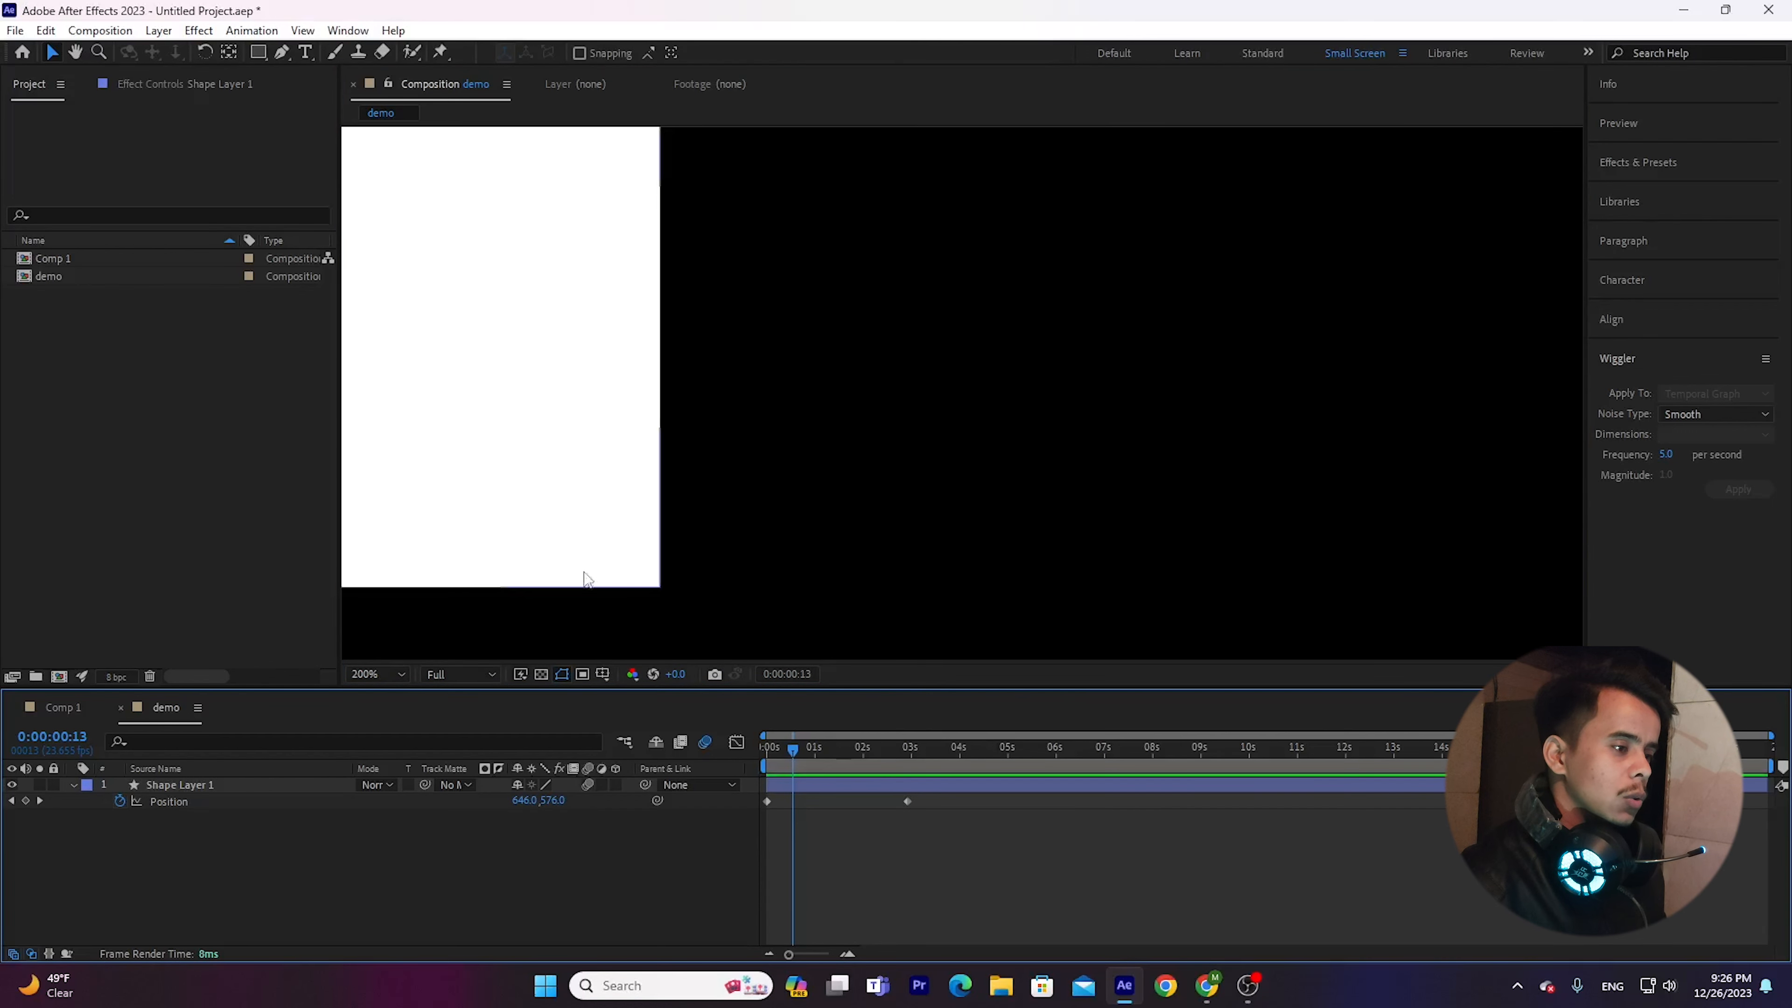
pyautogui.press(',')
pyautogui.scroll(-1, 777, 585)
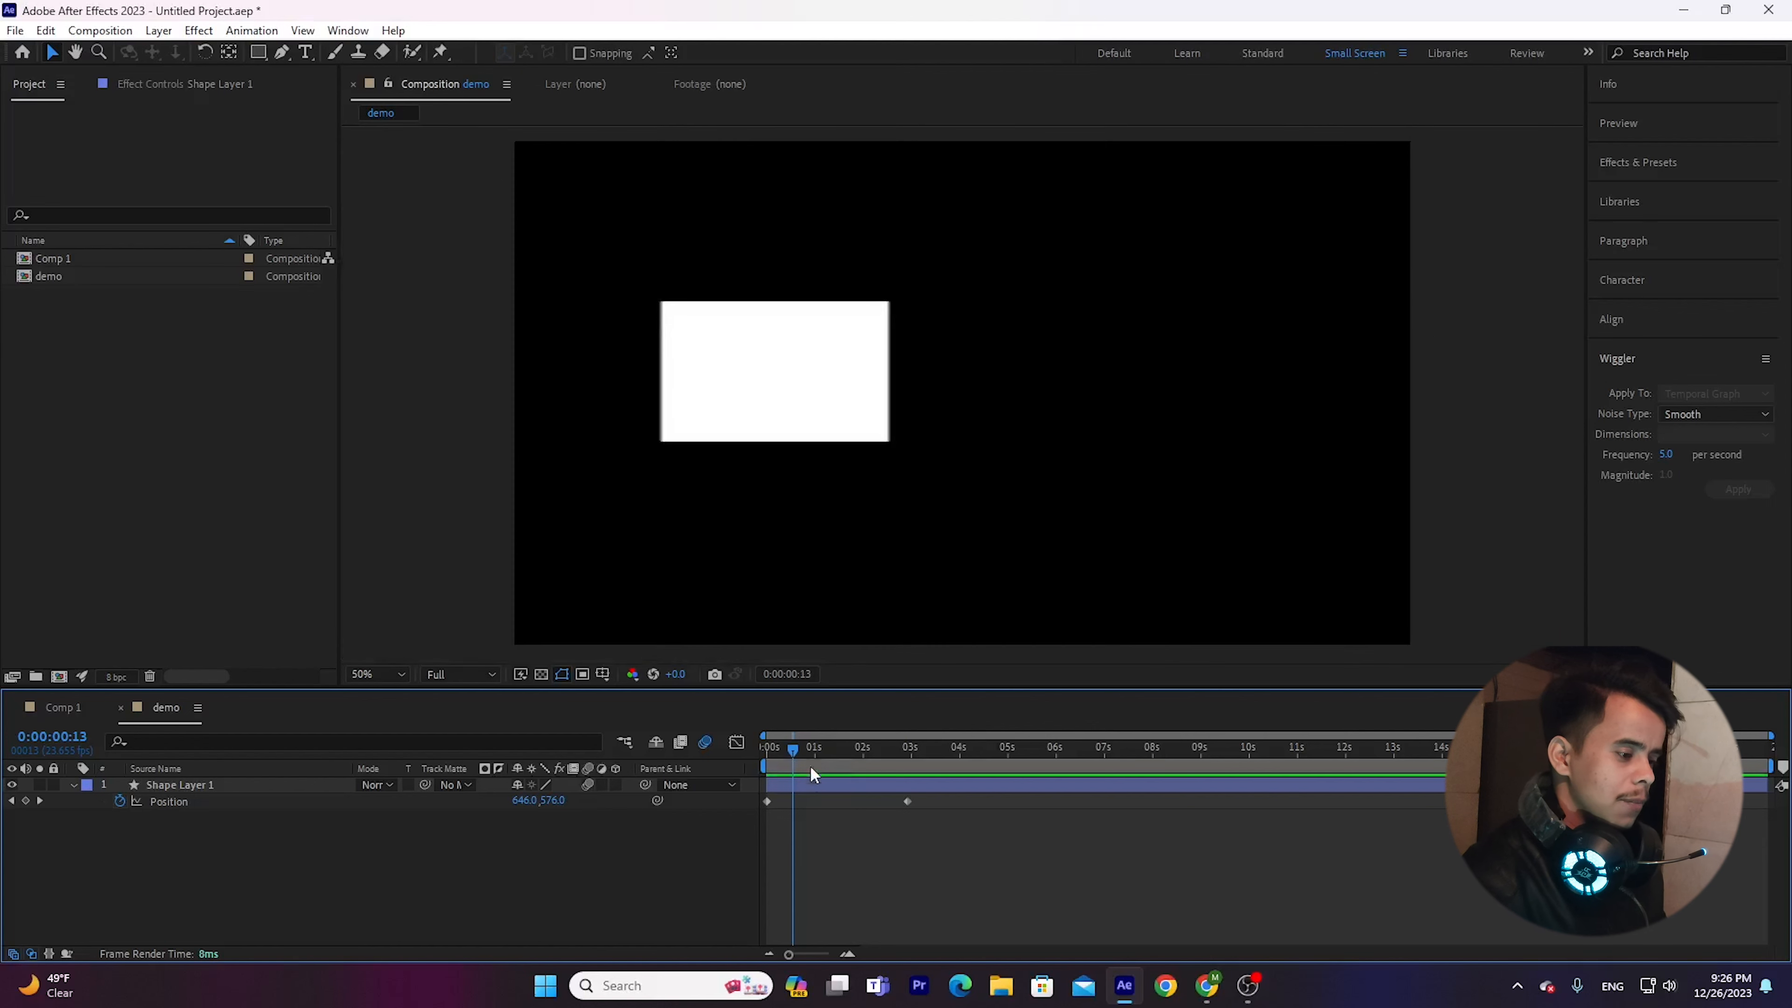
pyautogui.moveTo(810, 754); pyautogui.dragTo(736, 771)
pyautogui.press('space')
# Move the end Position keyframe to just over half a second, preview the result, and show the shape layer's effect controls.
pyautogui.press('space')
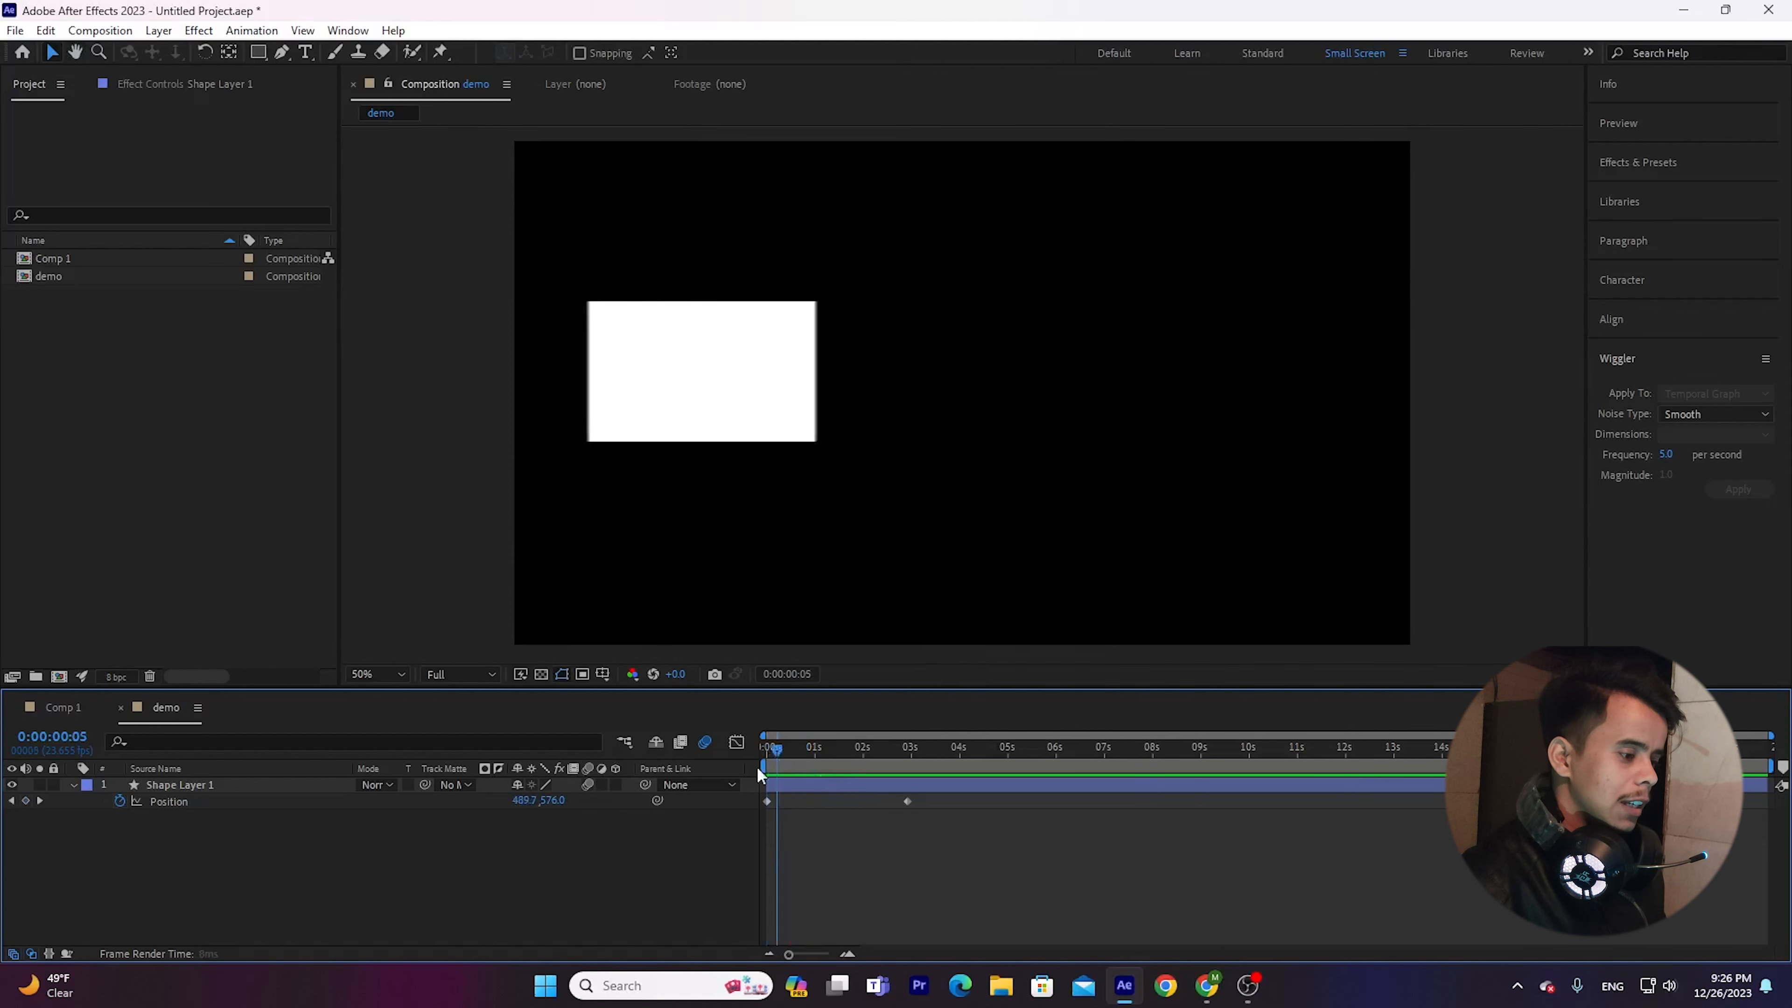
pyautogui.moveTo(908, 802); pyautogui.dragTo(762, 755)
pyautogui.press('space')
pyautogui.press('space')
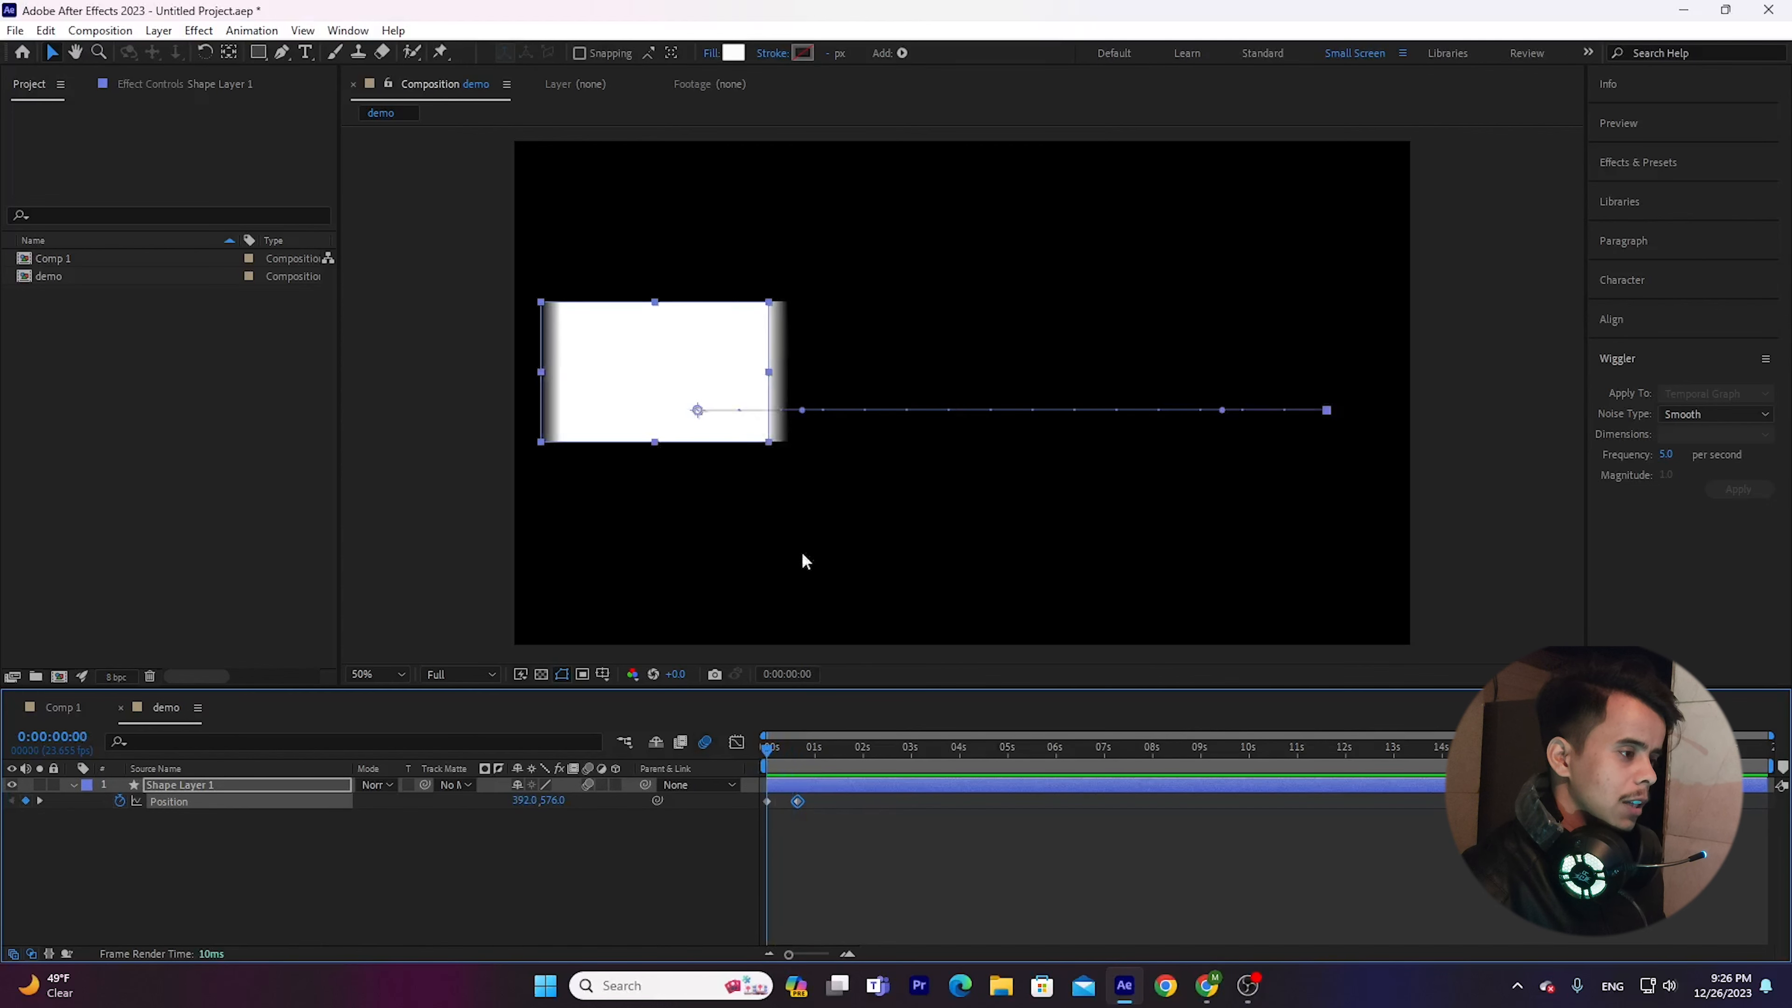
pyautogui.press('space')
pyautogui.press('F3')
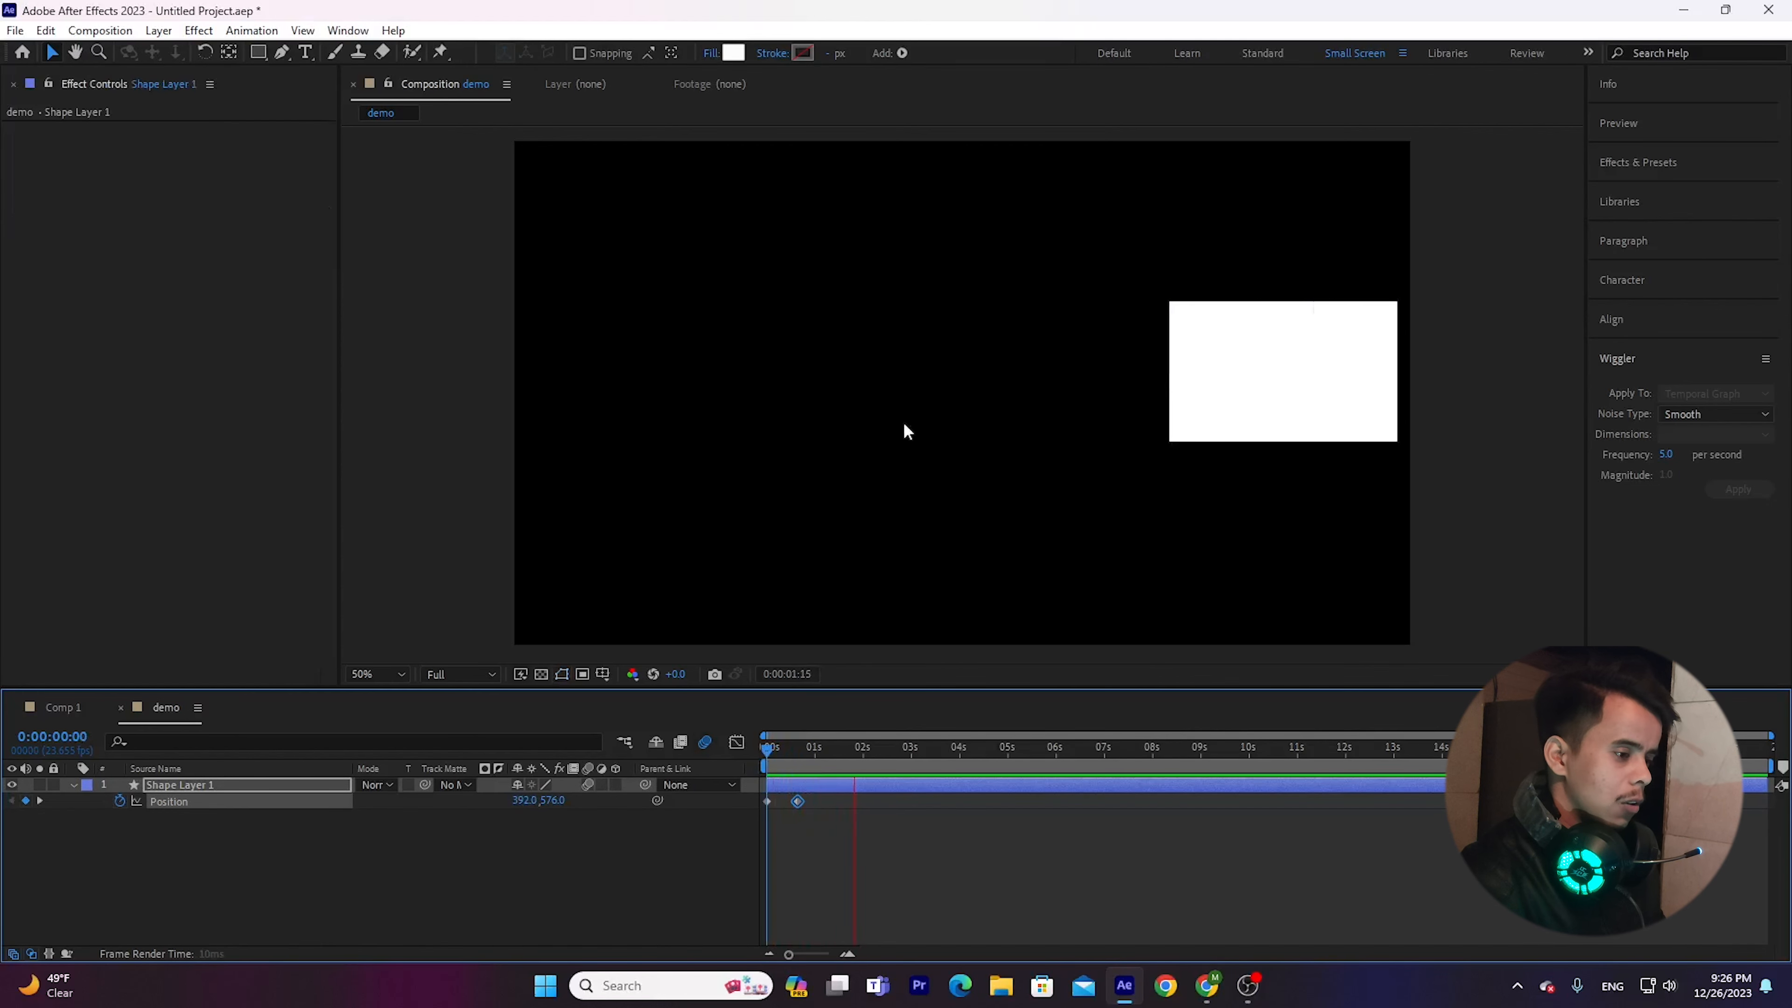
# Preview the fast movement again, slow it by moving the end Position keyframe to about 2.5 seconds, and preview the result.
pyautogui.scroll(-2, 819, 661)
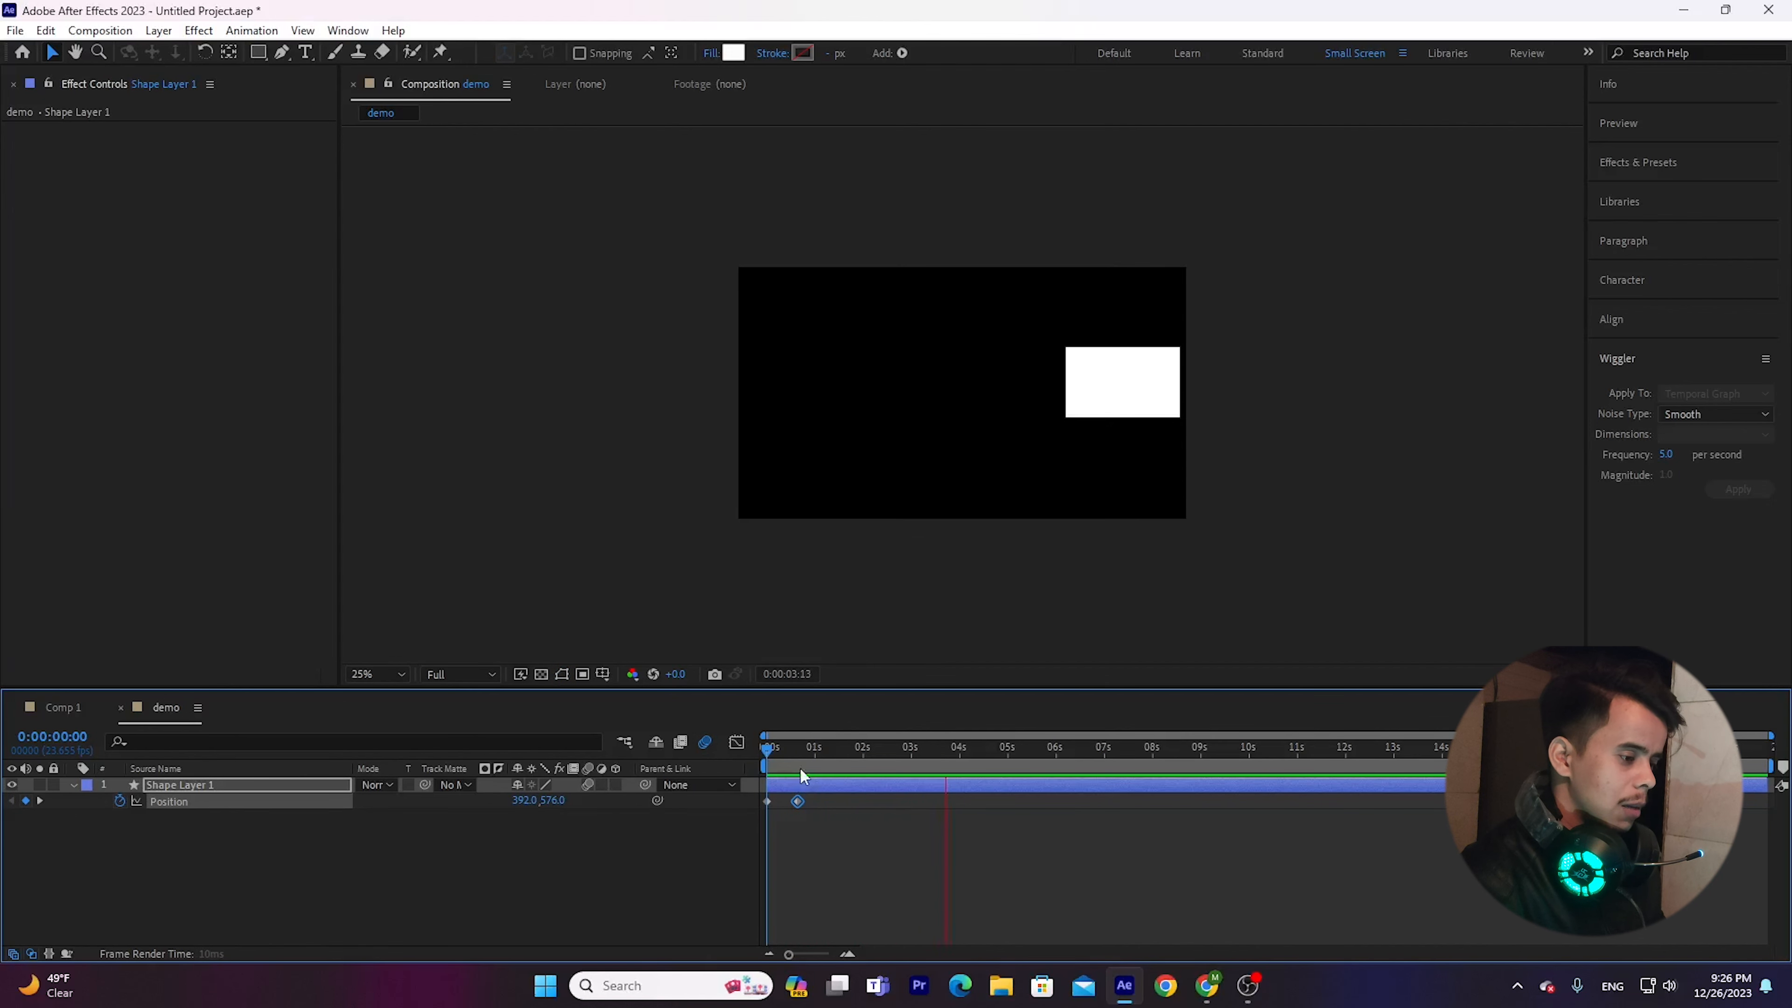
pyautogui.moveTo(796, 755); pyautogui.dragTo(738, 770)
pyautogui.press('space')
pyautogui.press('space')
pyautogui.click(812, 861)
pyautogui.click(797, 801)
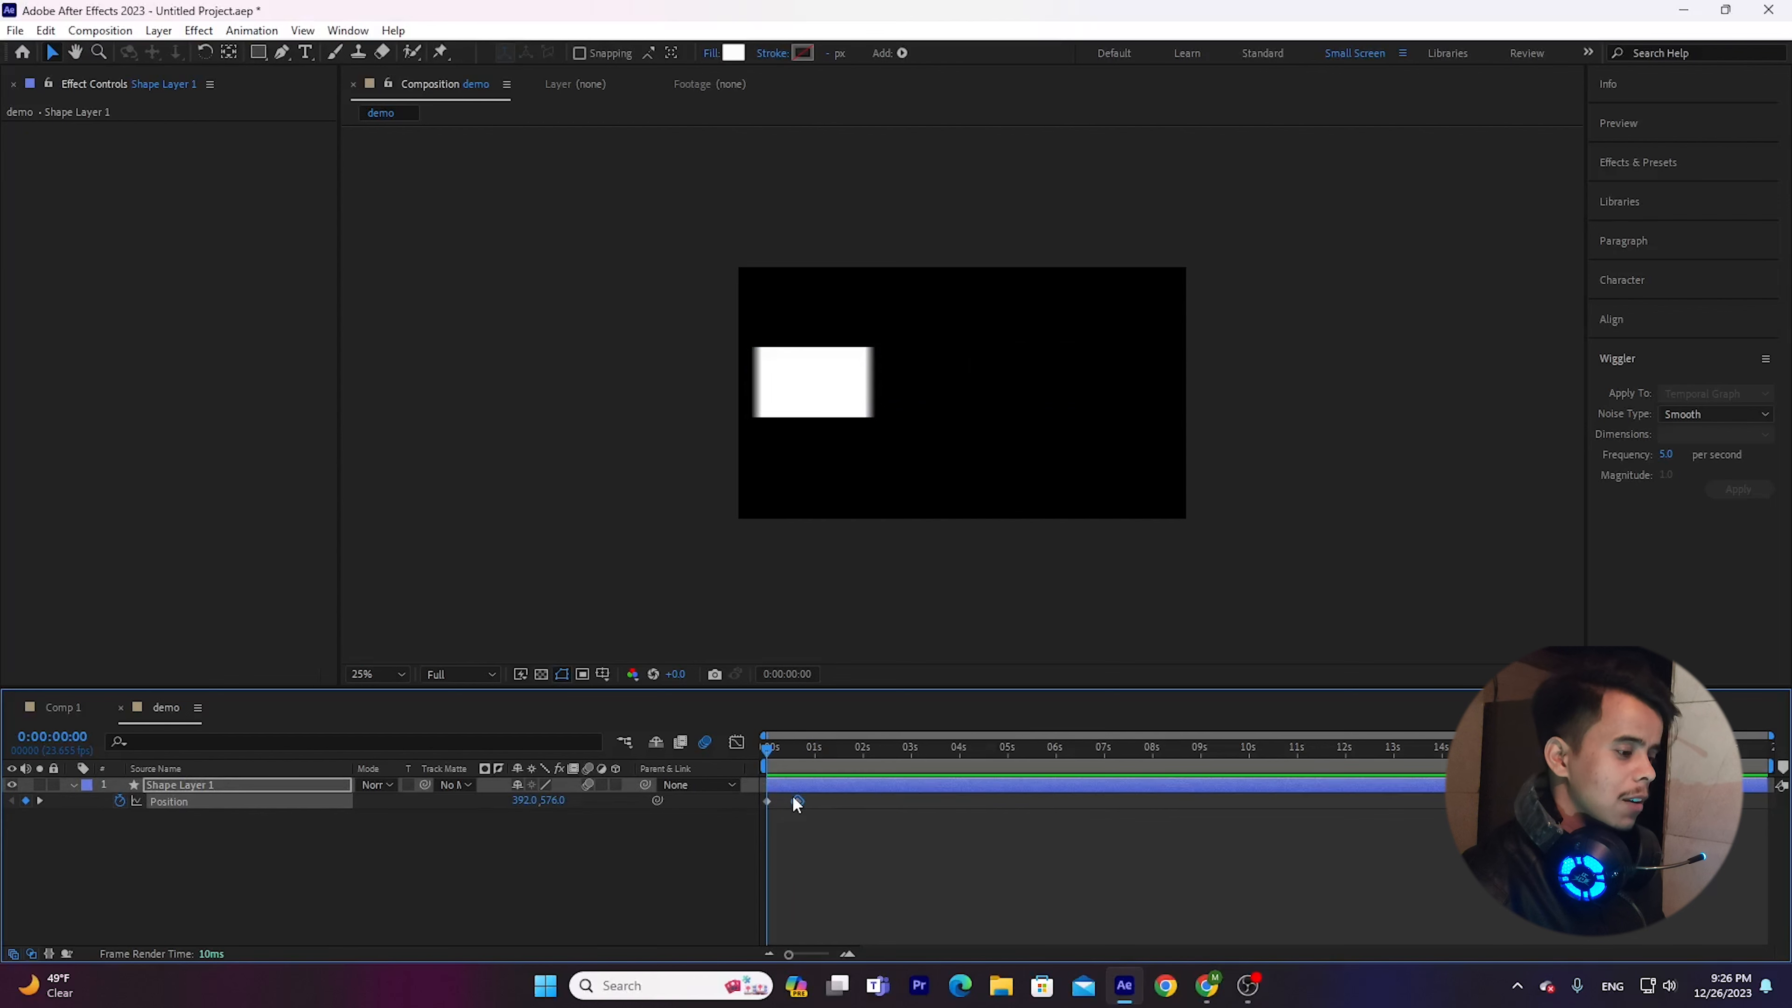
pyautogui.moveTo(797, 801); pyautogui.dragTo(888, 803)
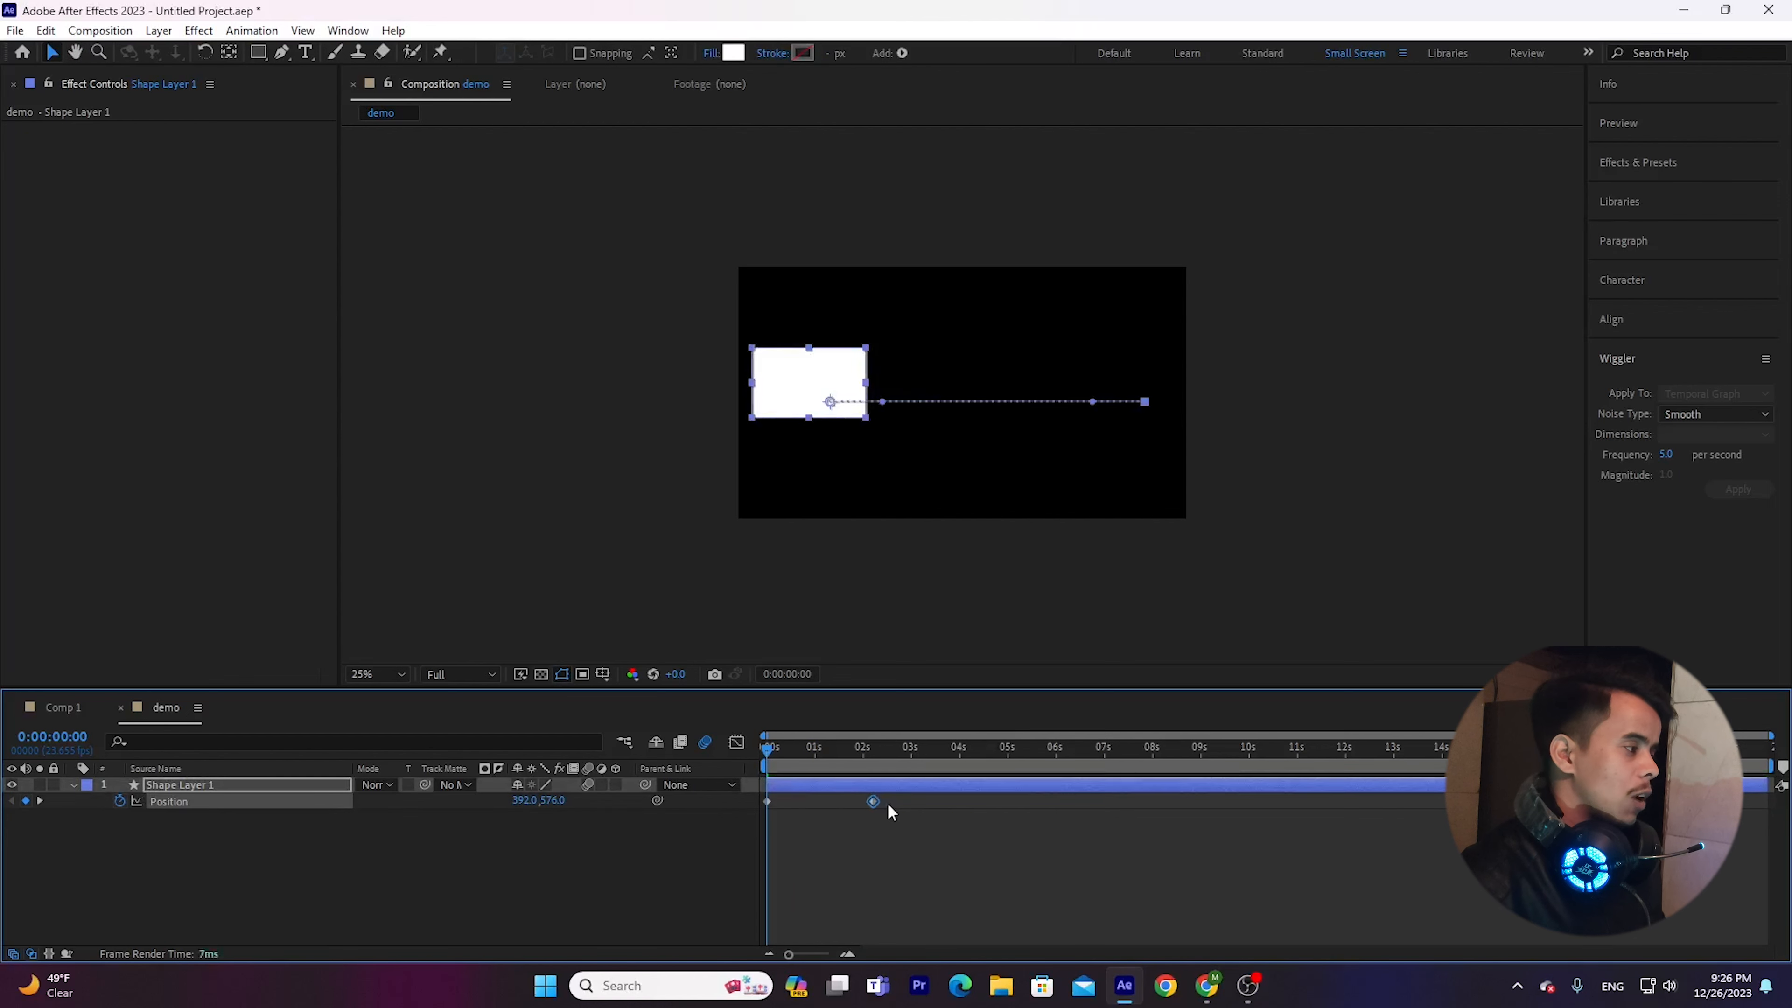
pyautogui.click(428, 847)
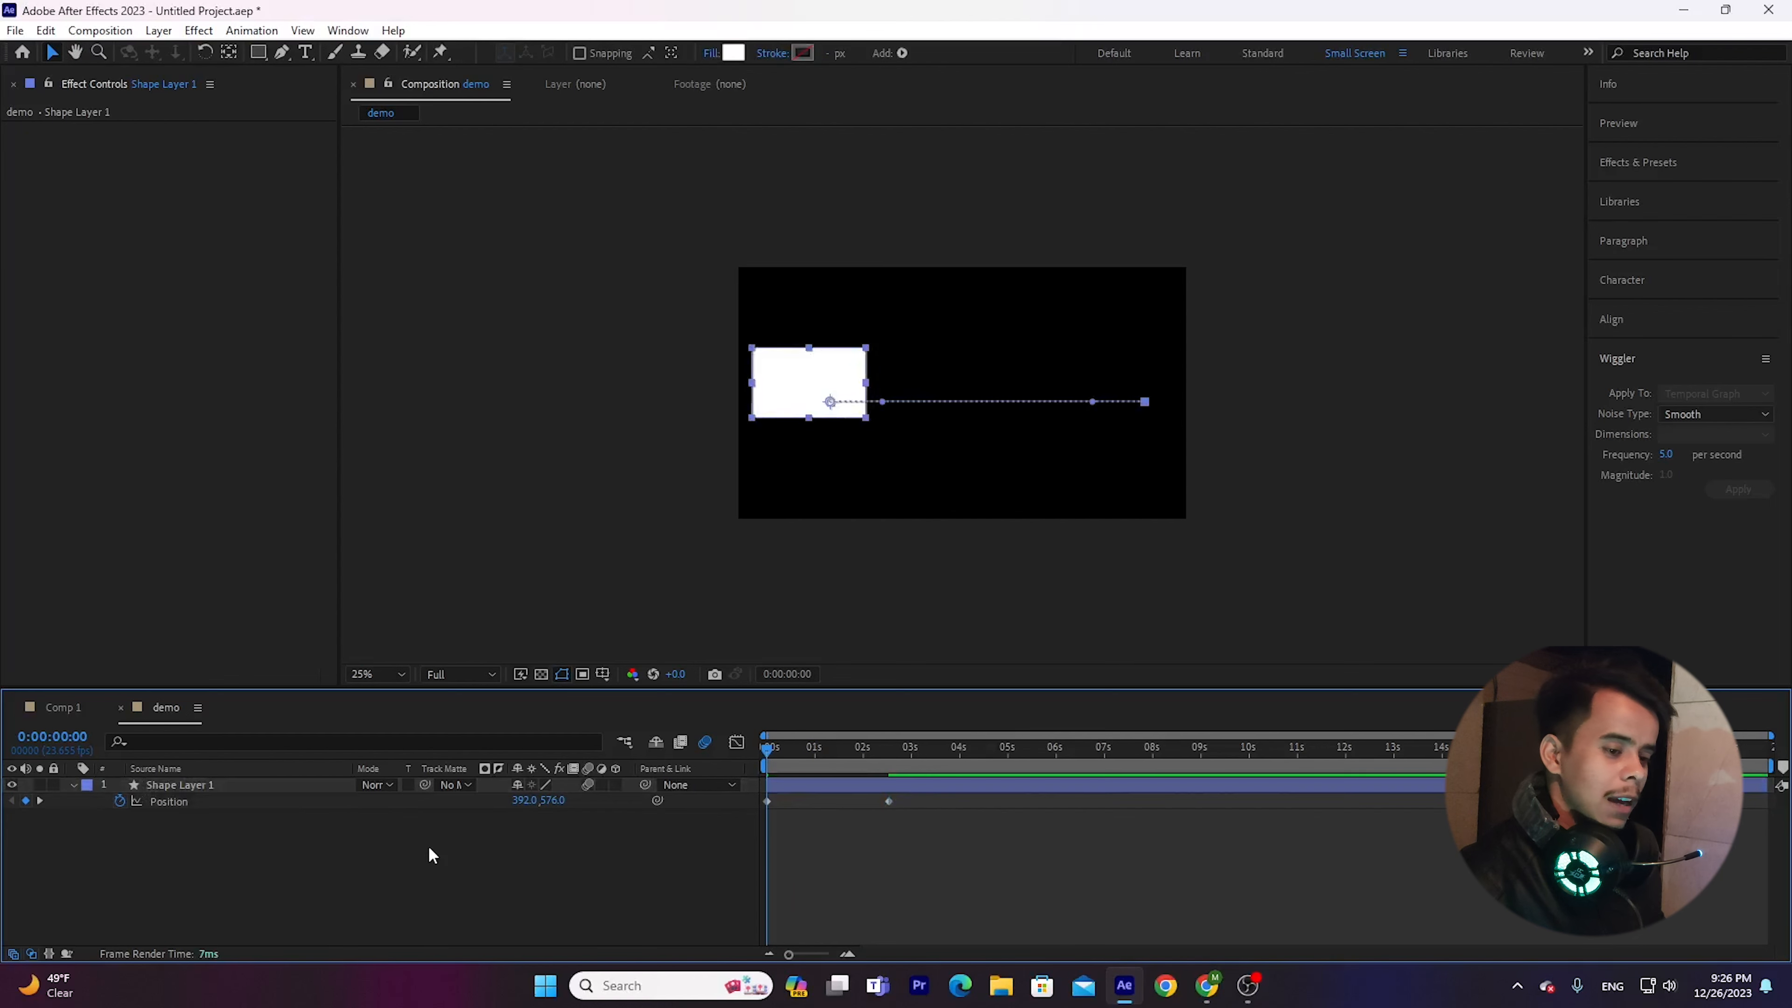
pyautogui.click(242, 806)
pyautogui.press('space')
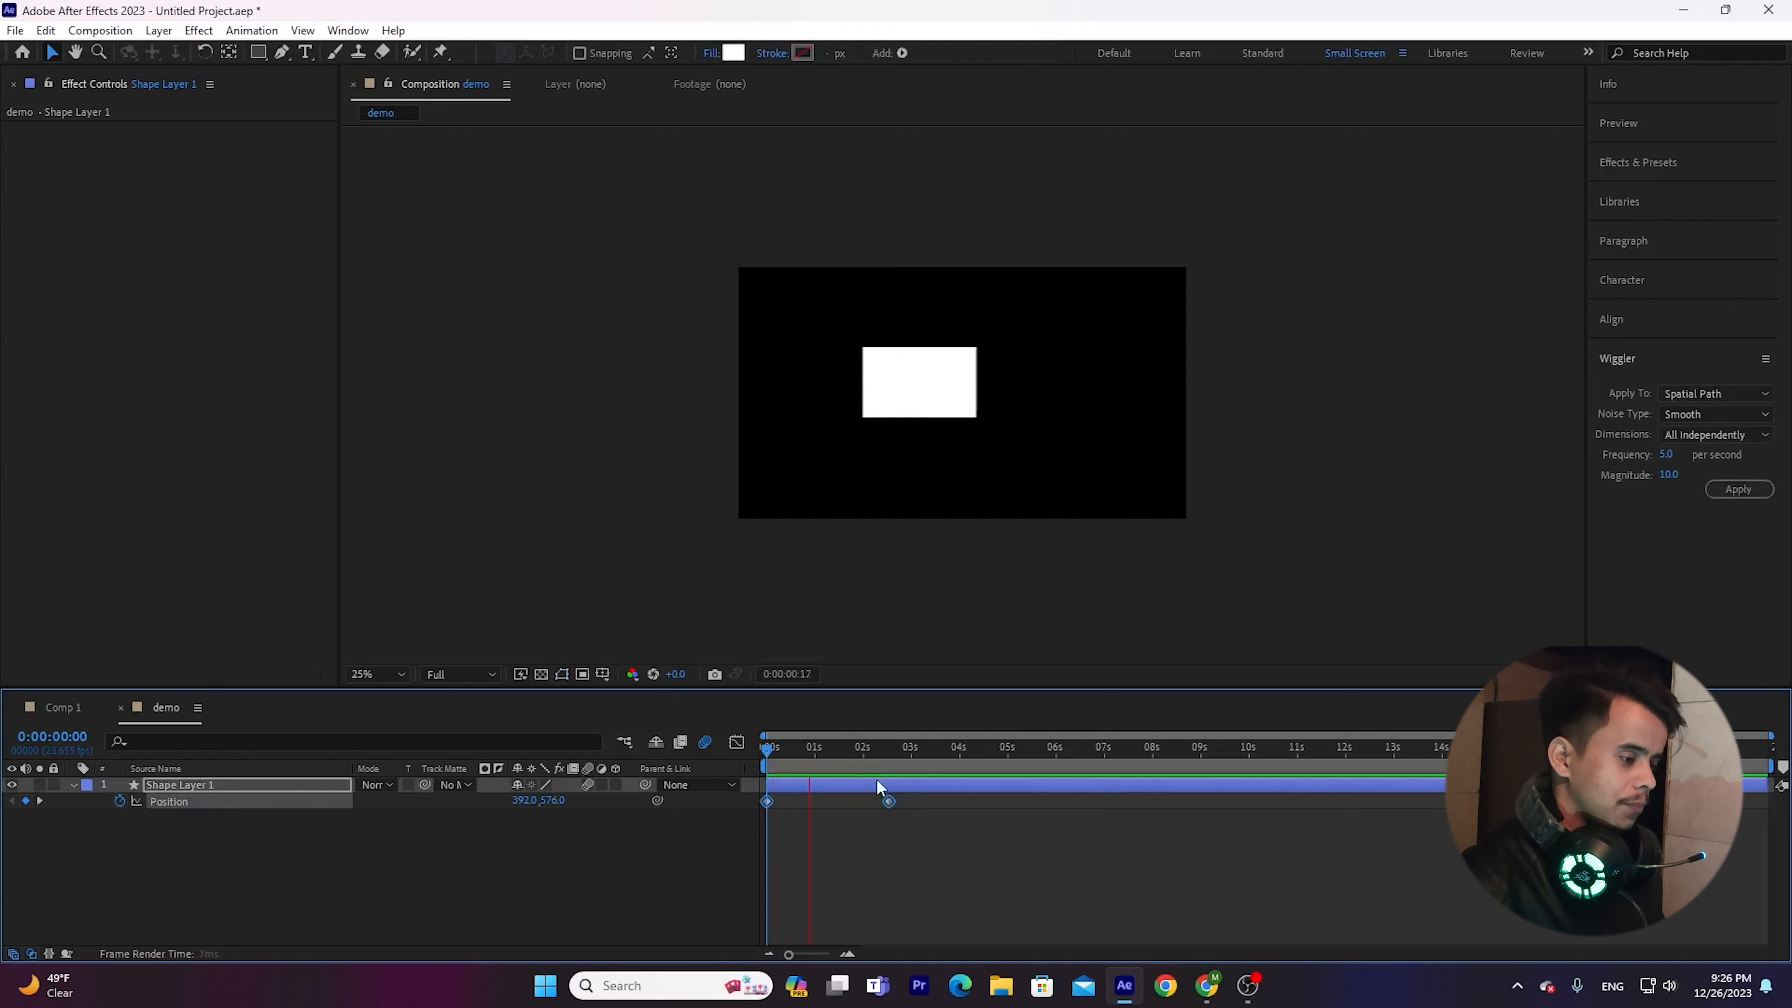
pyautogui.press('space')
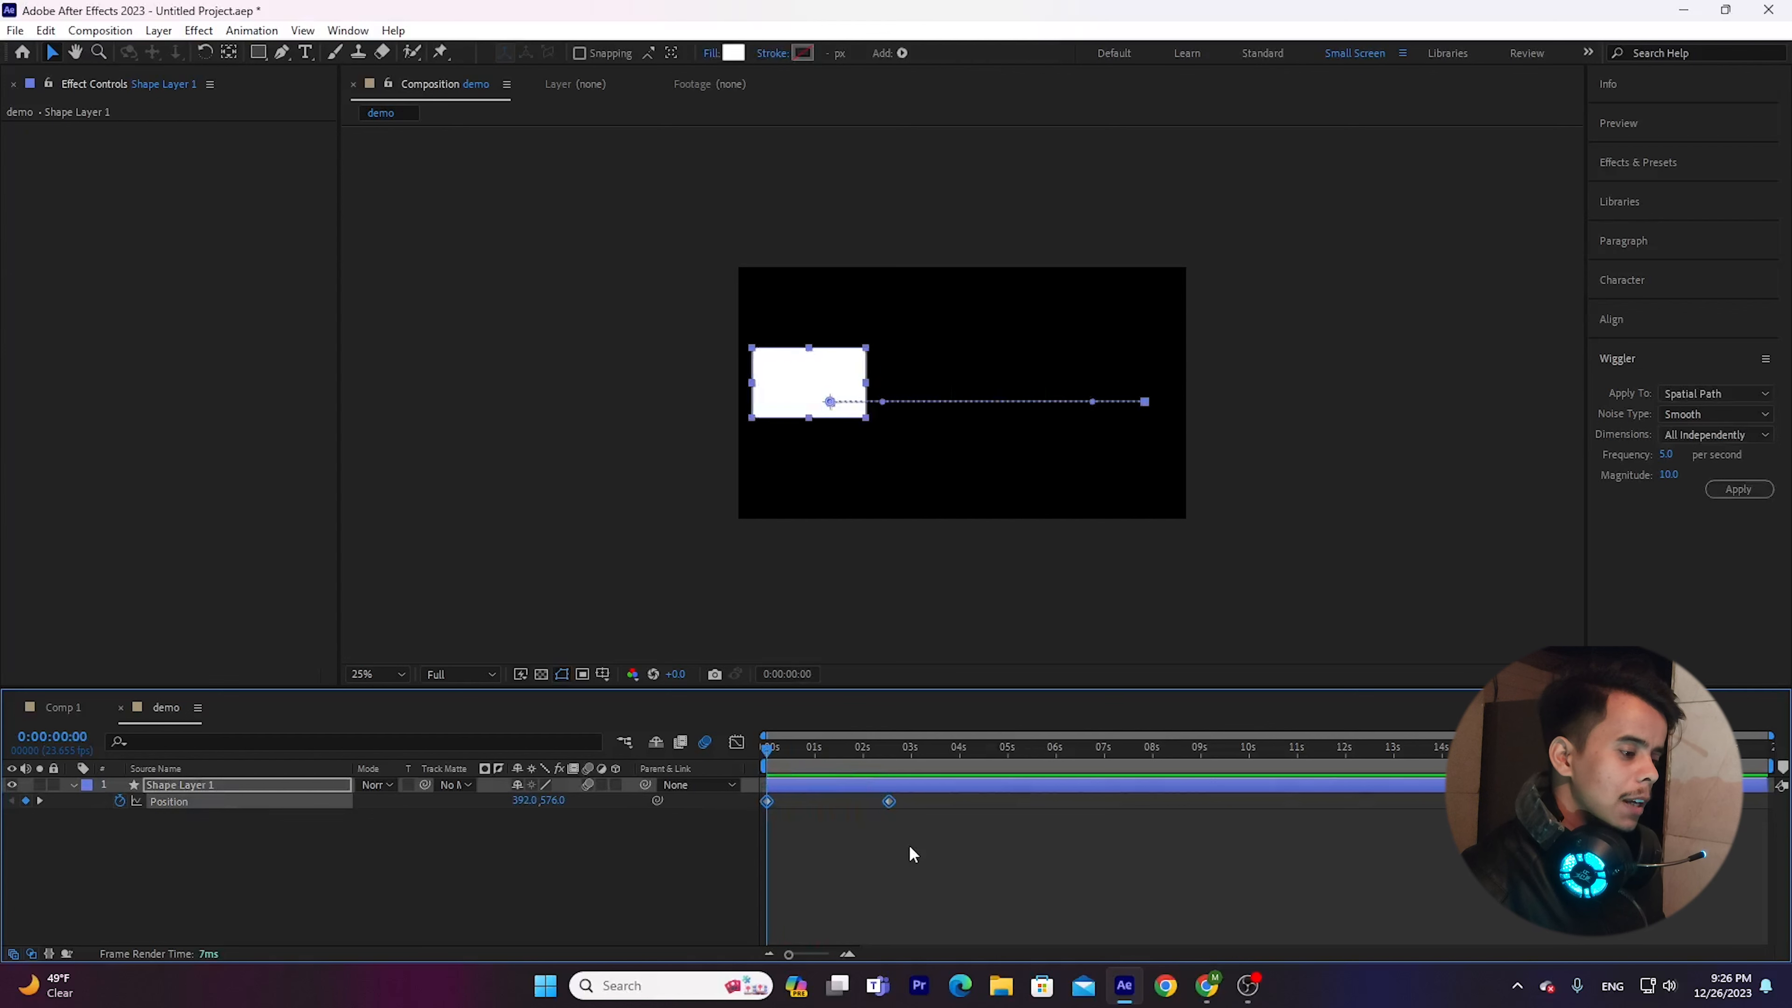
# Examine which Wiggler options are available with both Position keyframes selected and with nothing selected, including the Apply To choices.
pyautogui.moveTo(910, 847); pyautogui.dragTo(744, 787)
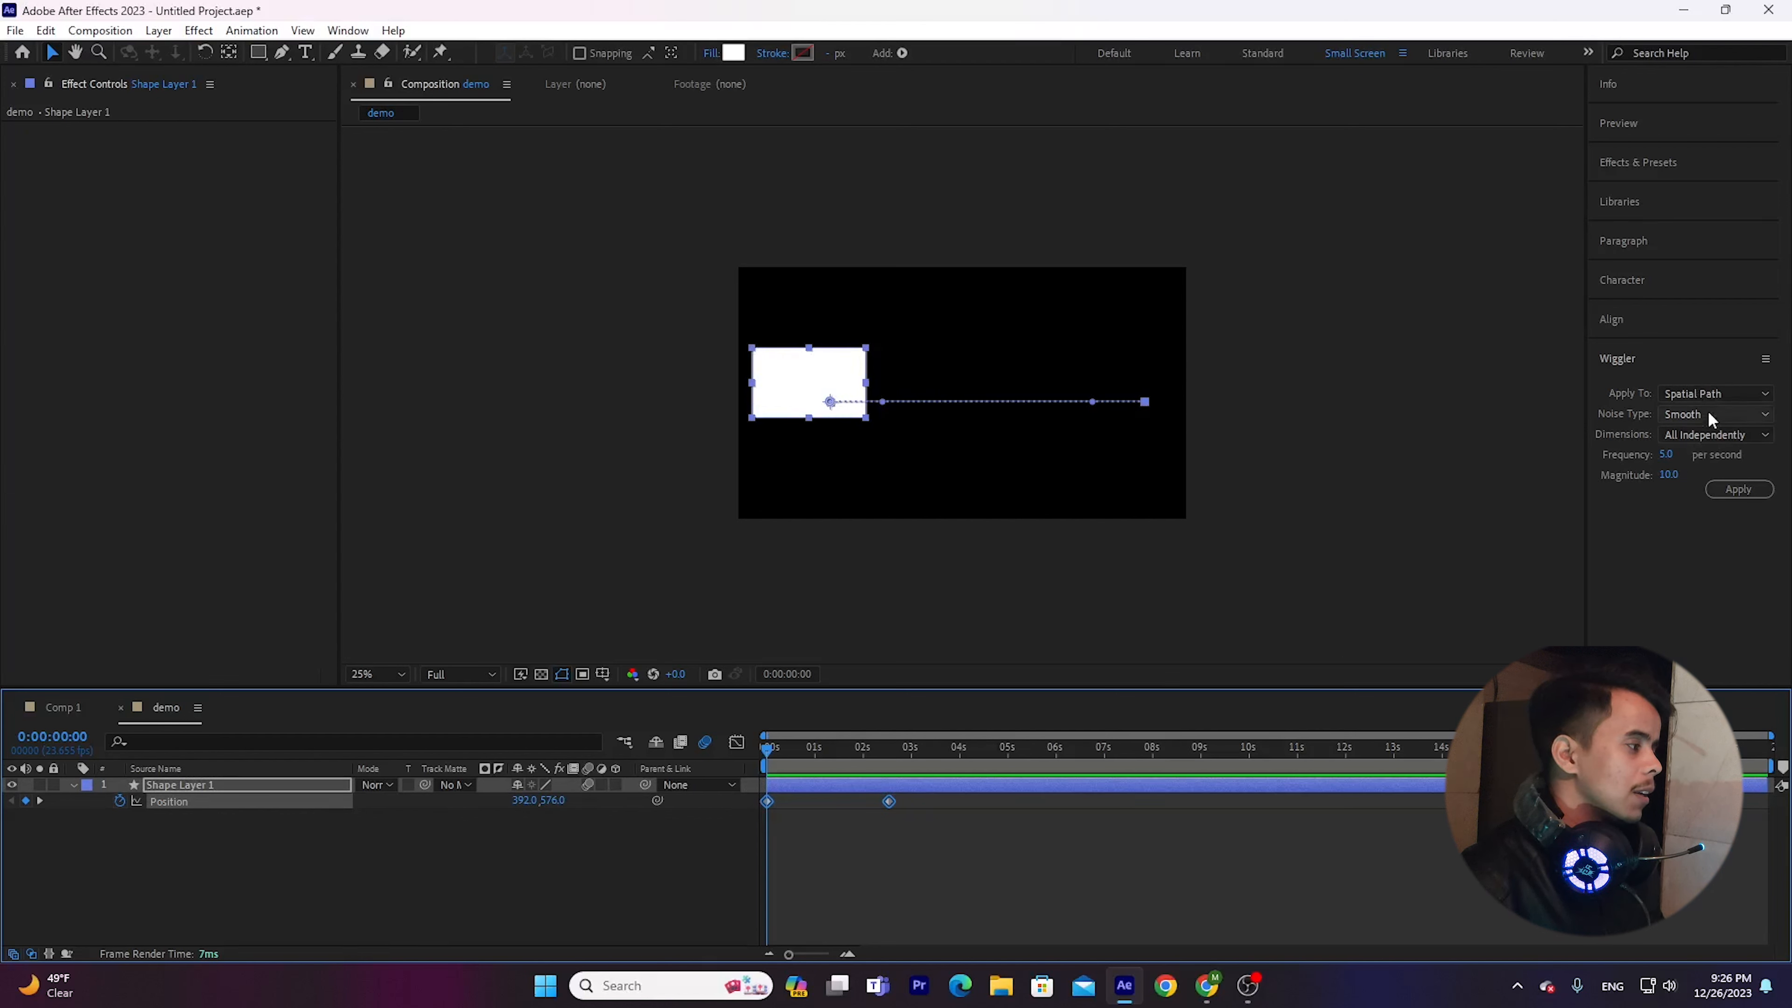
pyautogui.click(1735, 393)
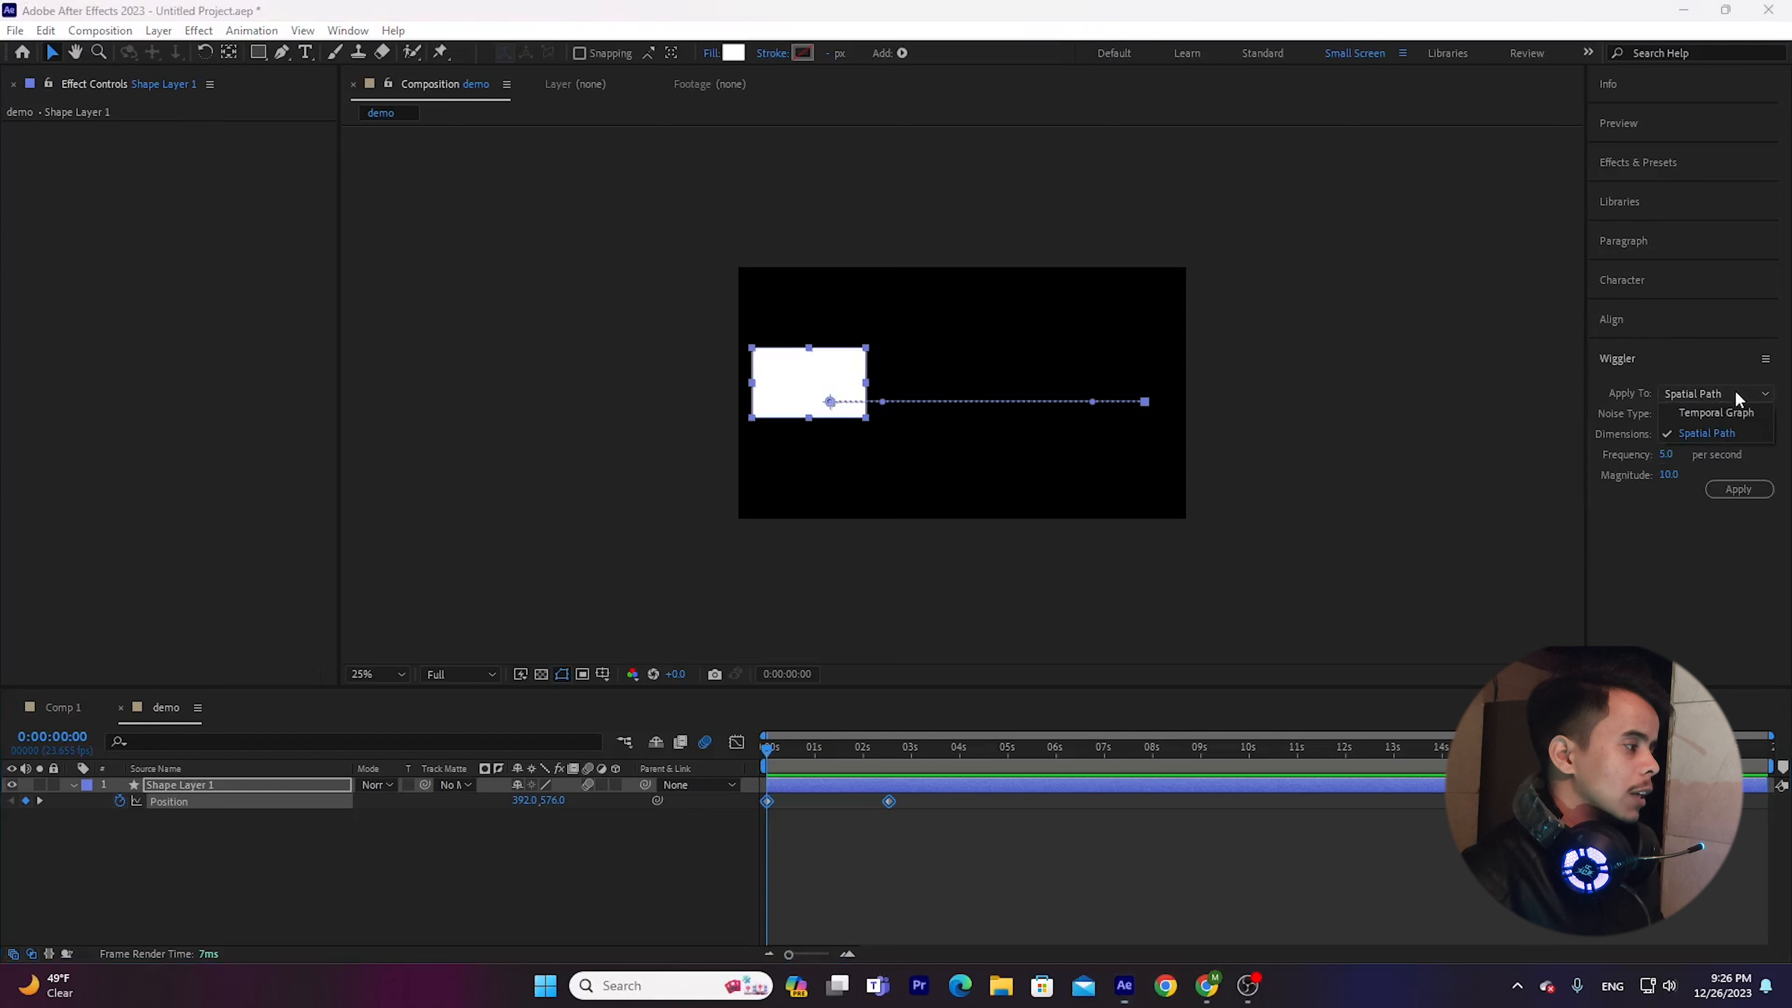
pyautogui.click(1736, 393)
pyautogui.click(575, 850)
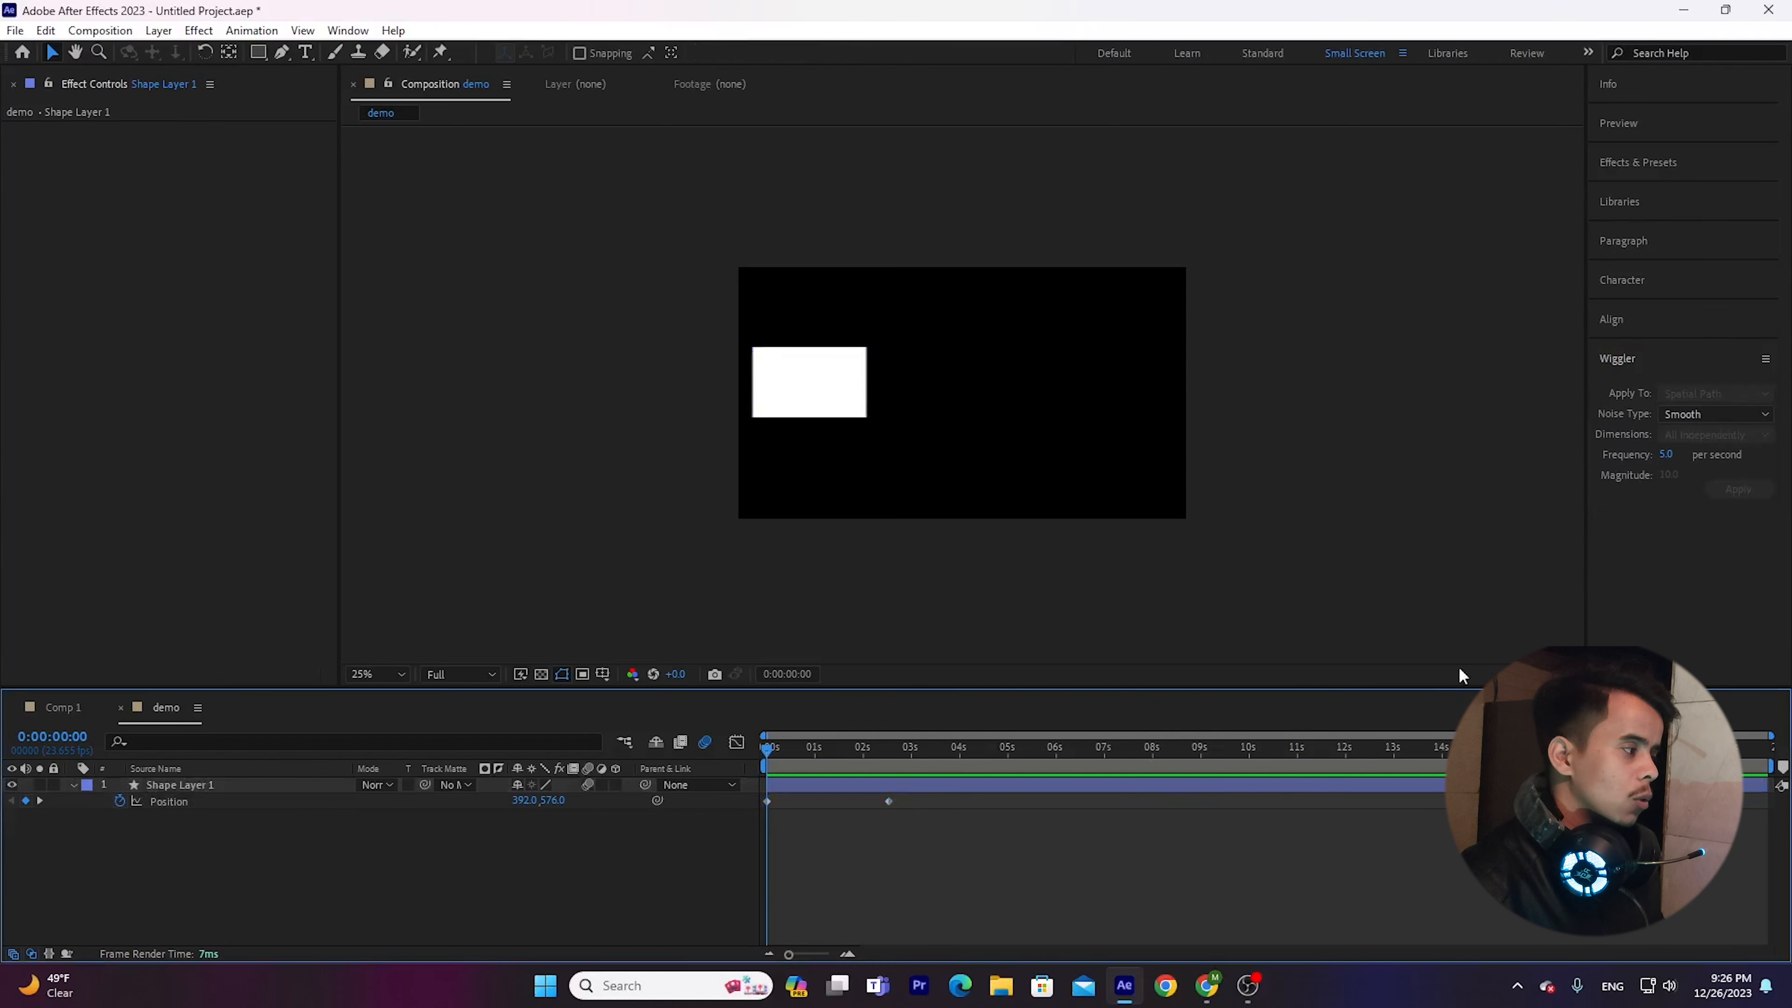
pyautogui.click(1693, 404)
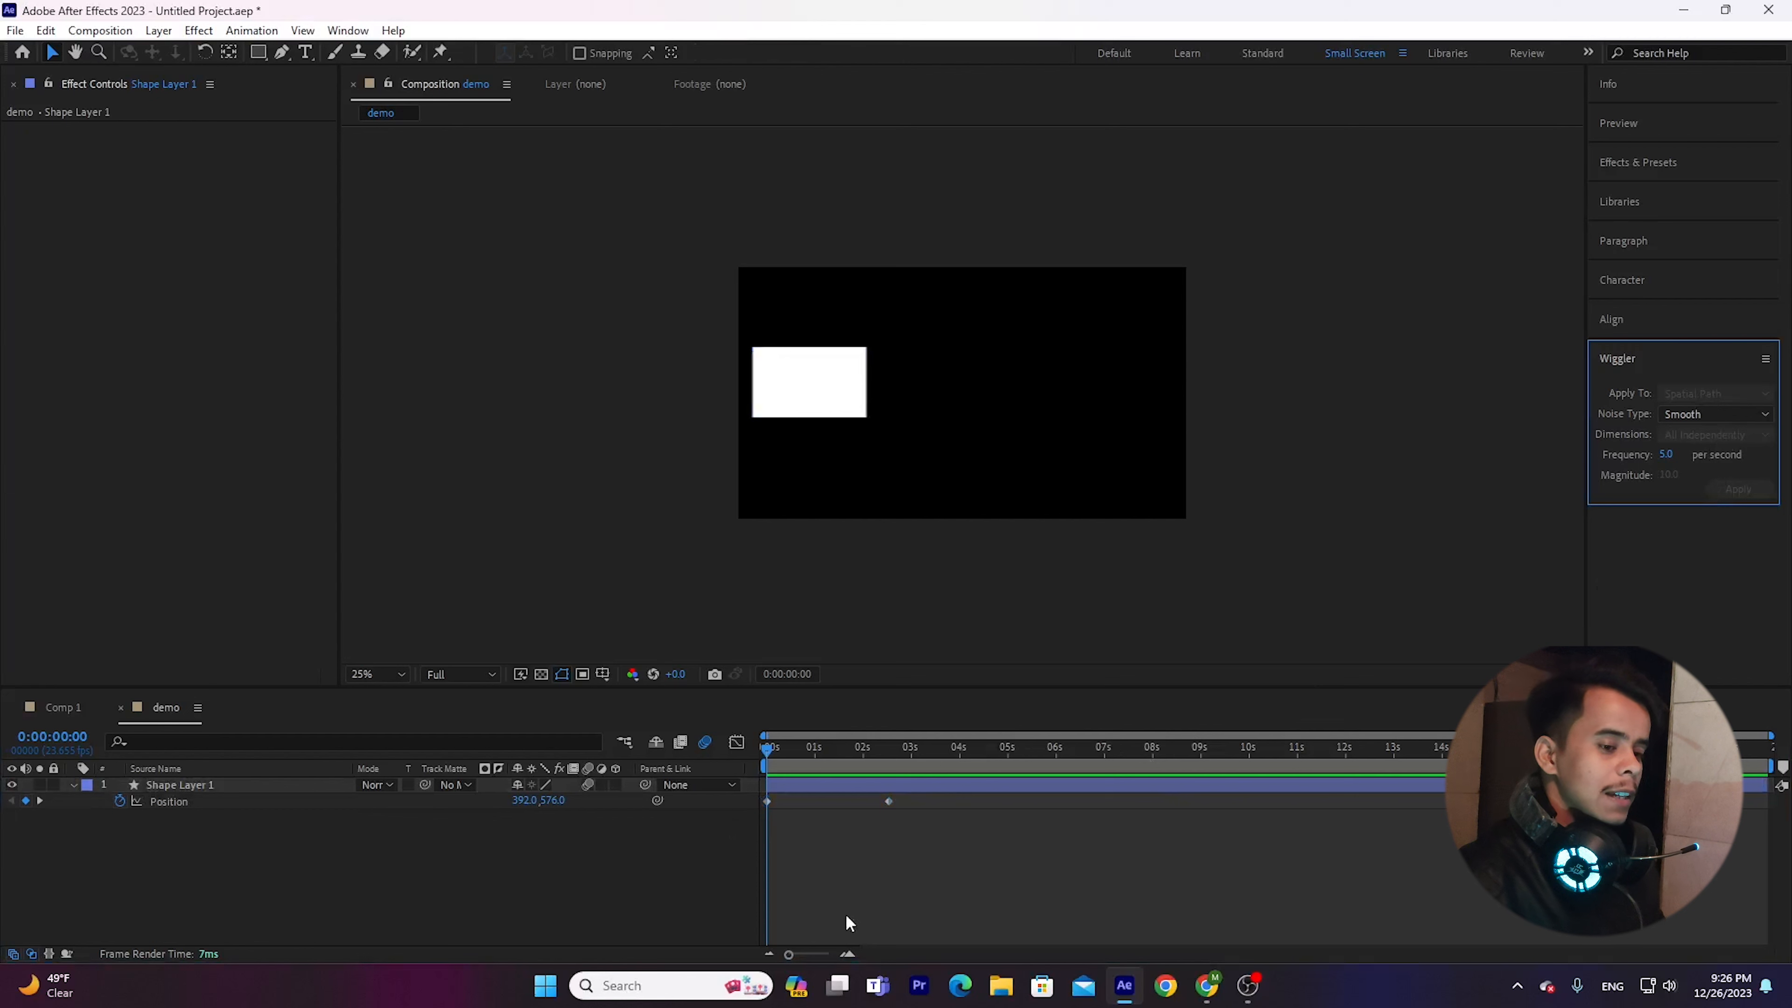
pyautogui.click(355, 854)
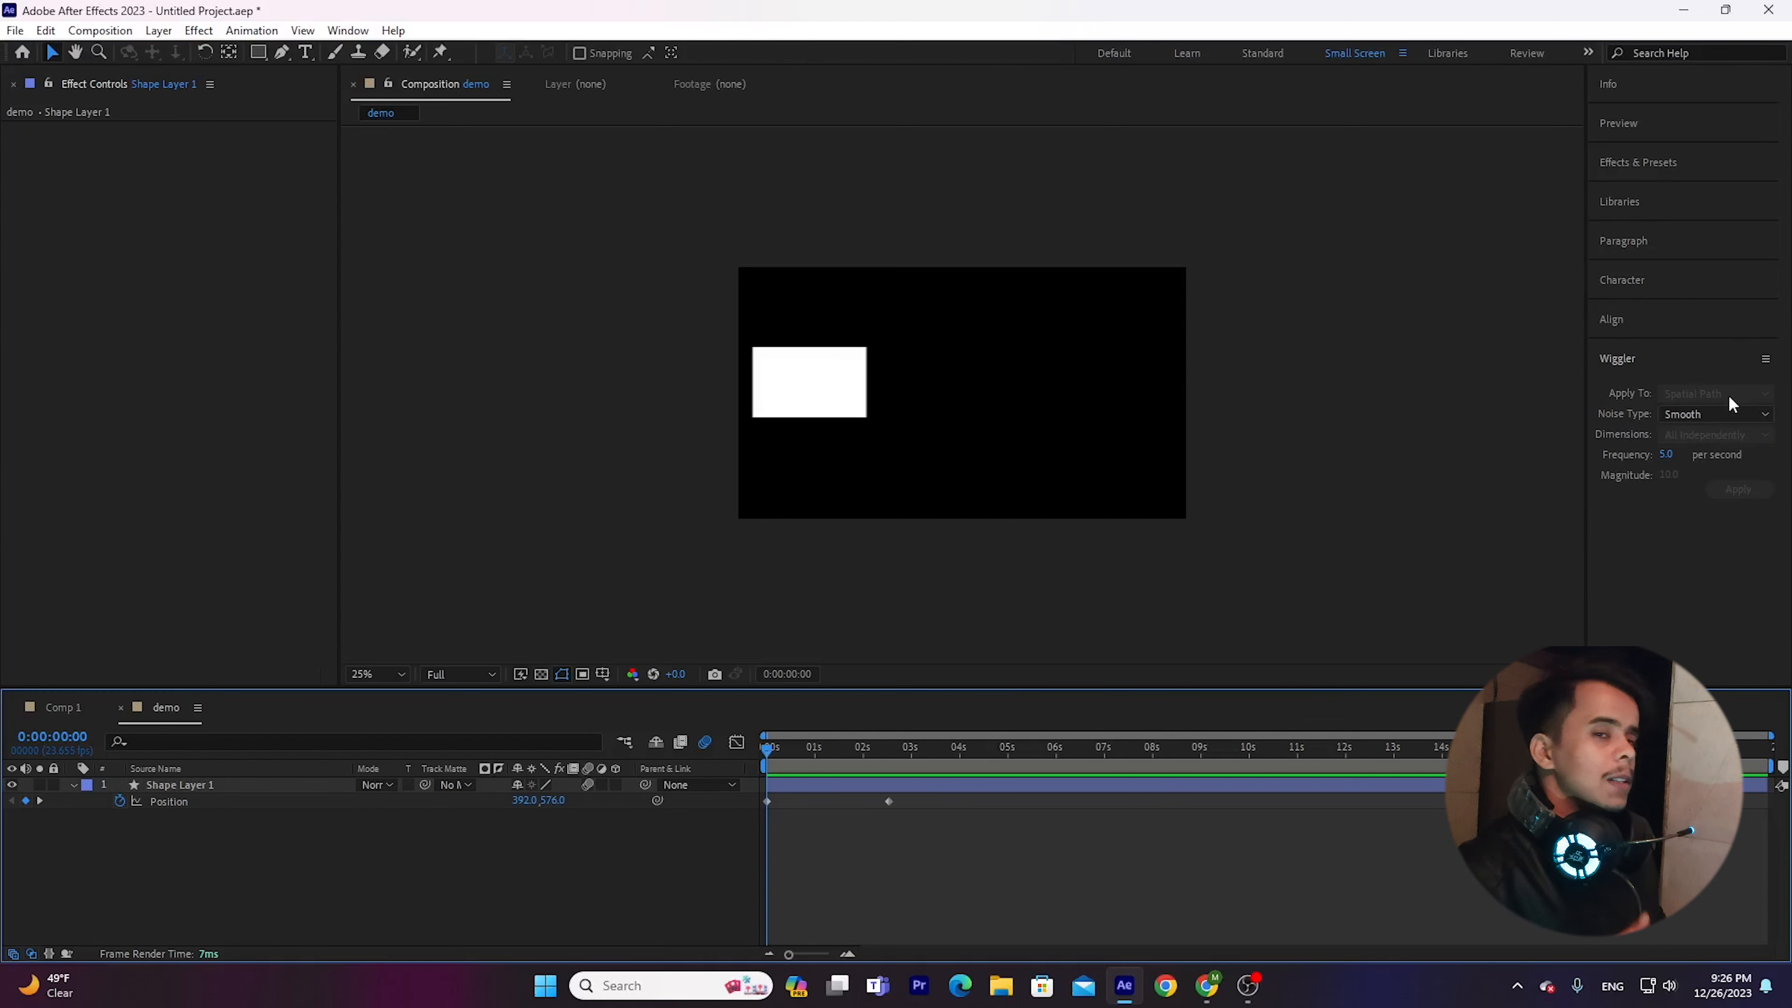
pyautogui.moveTo(929, 821); pyautogui.dragTo(758, 789)
pyautogui.moveTo(960, 863); pyautogui.dragTo(739, 790)
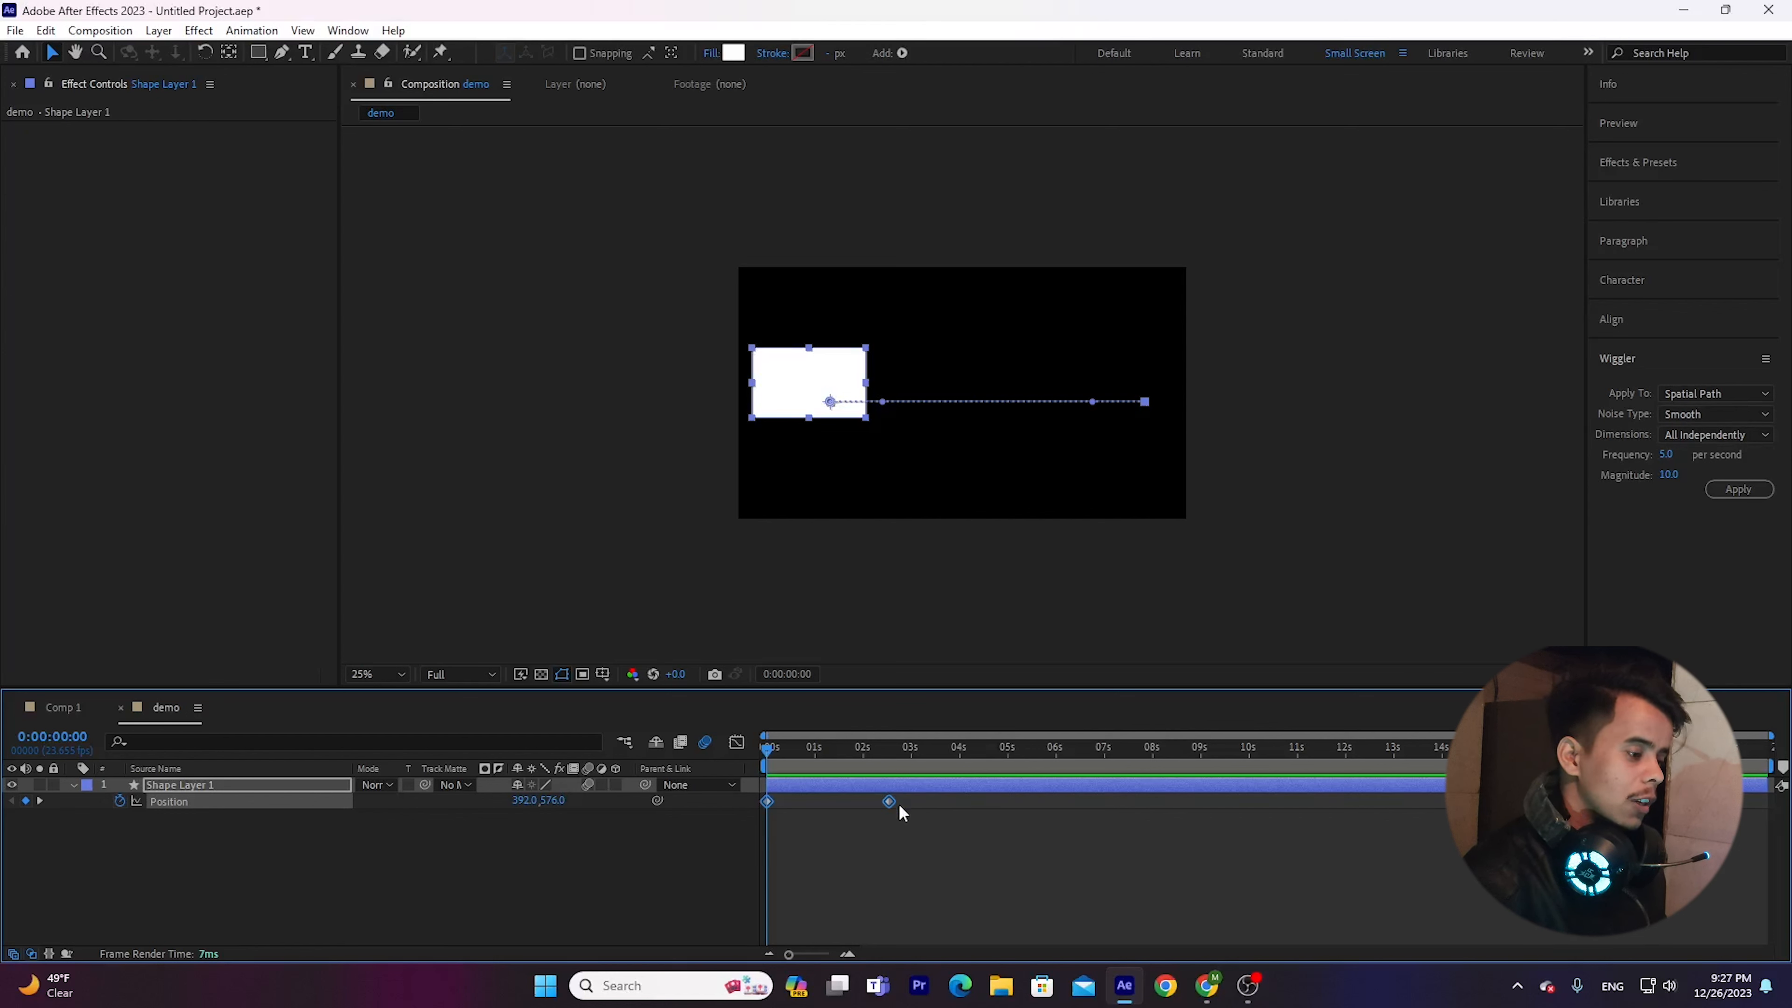
pyautogui.click(388, 883)
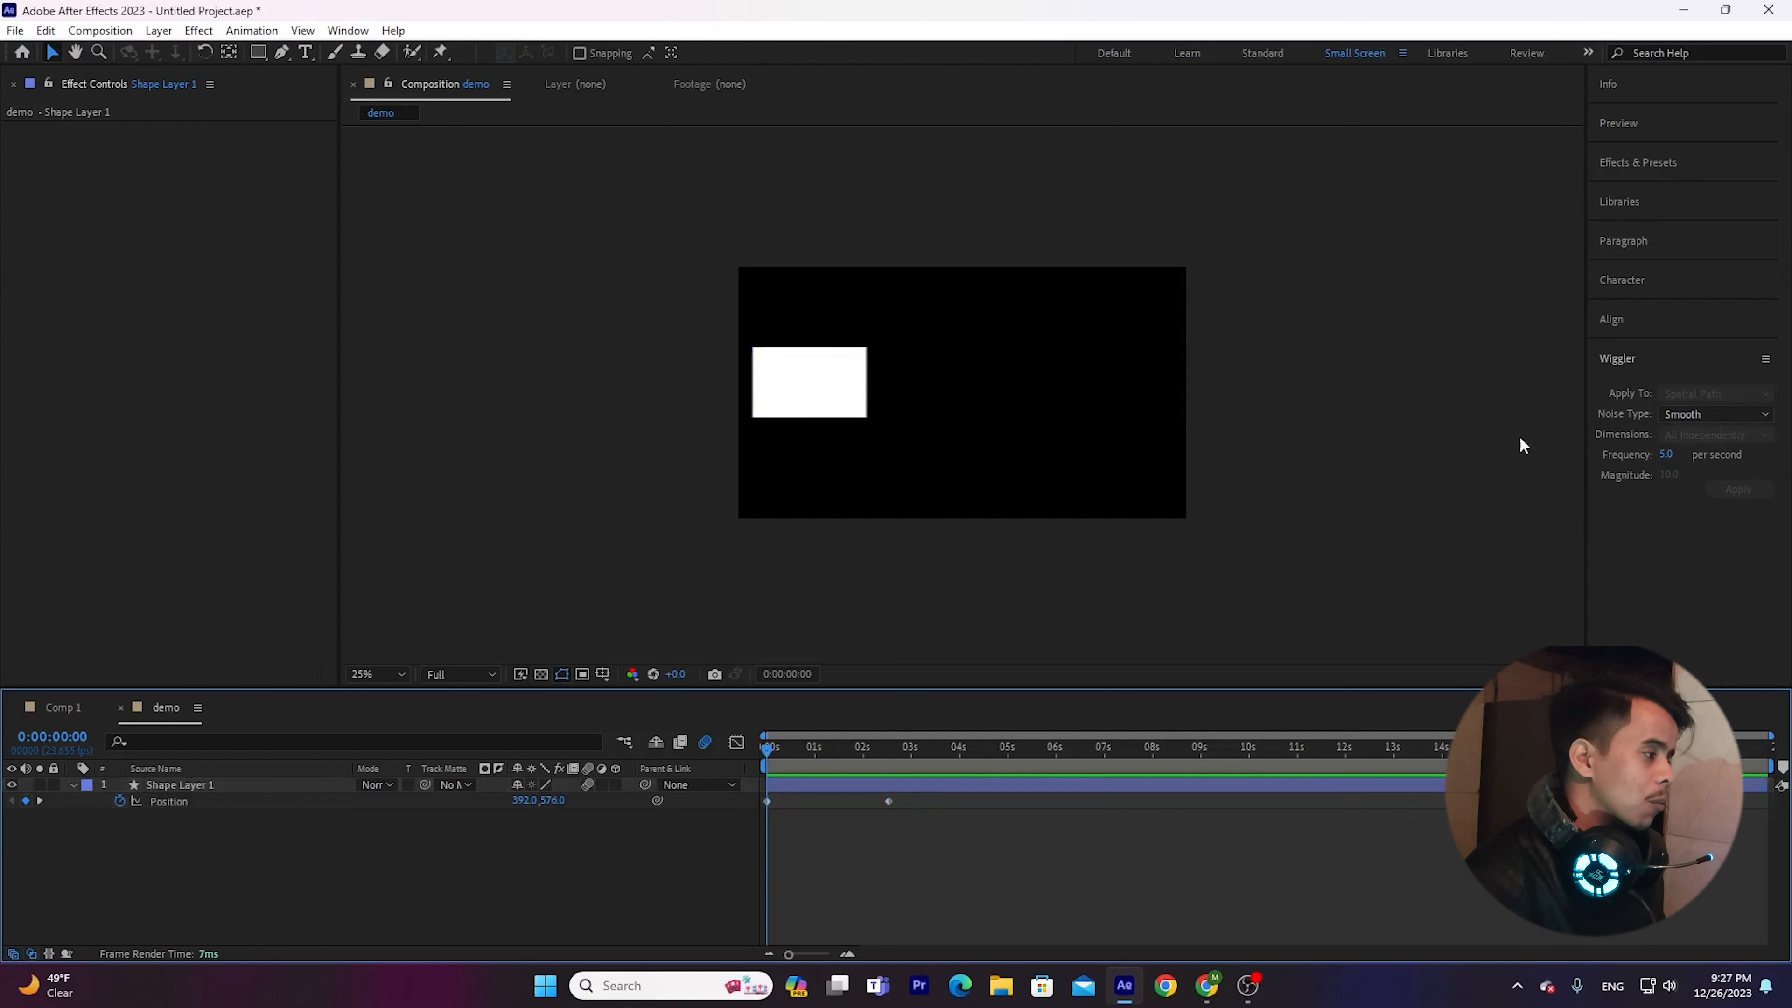
pyautogui.click(1659, 357)
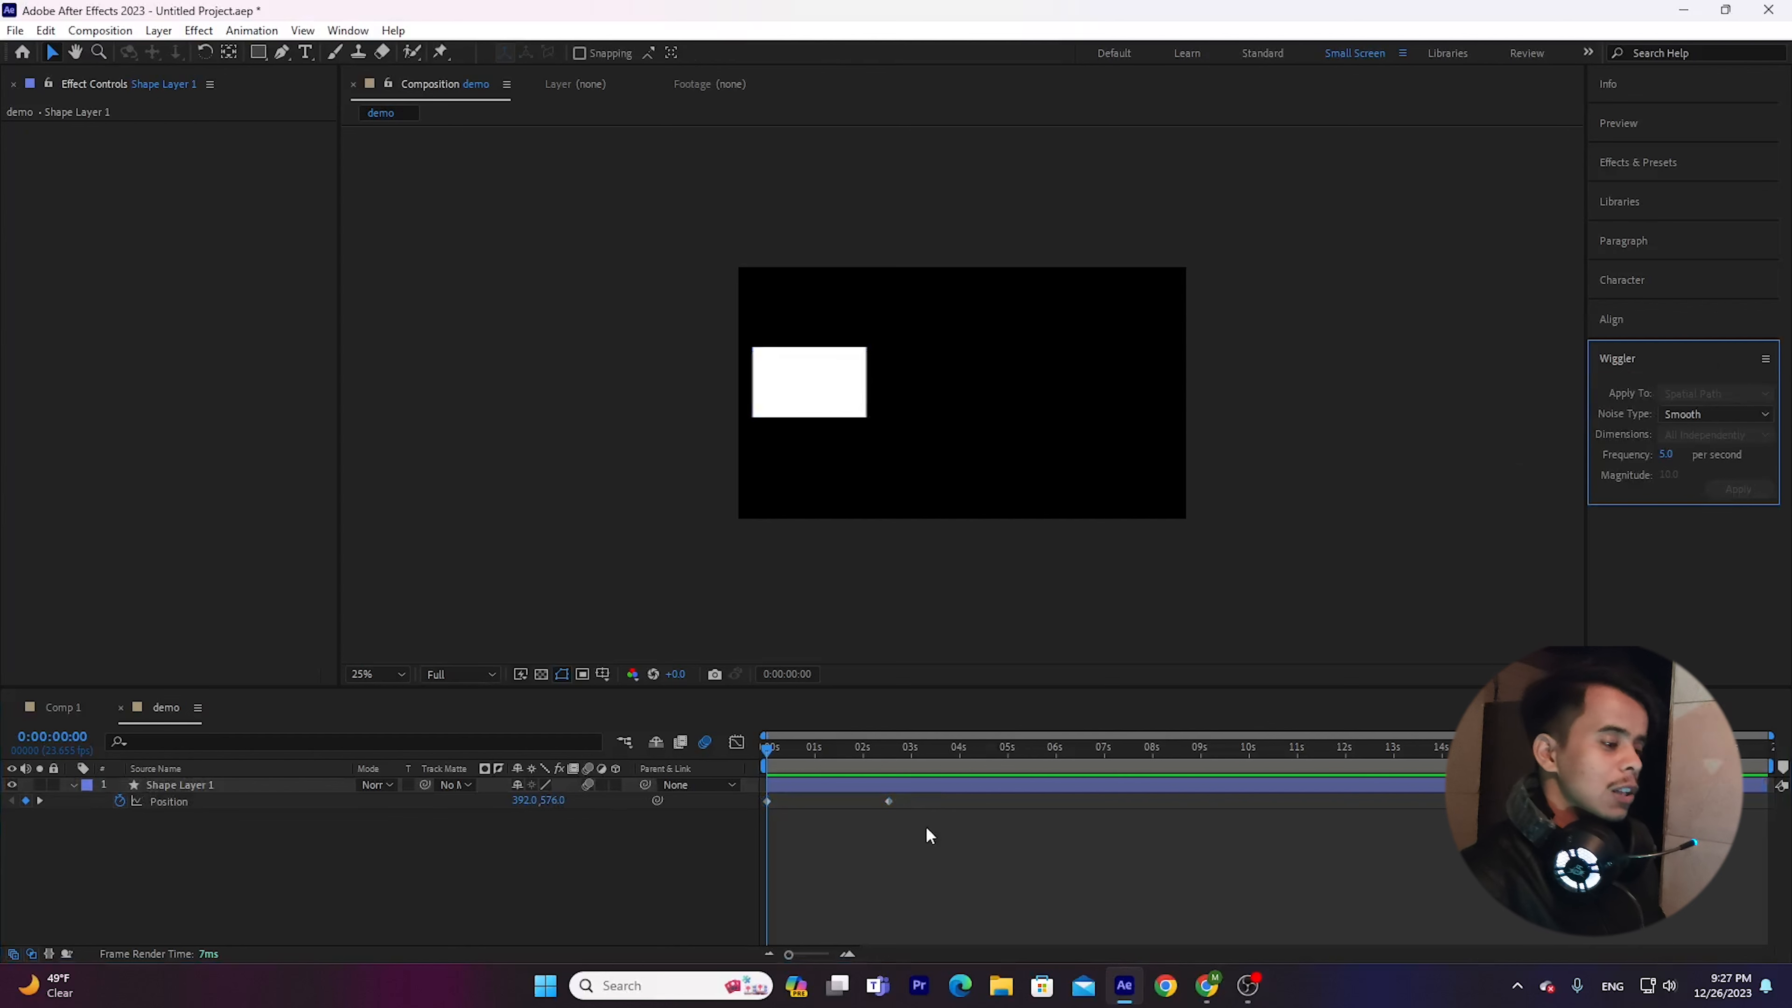
# Select both Position keyframes and look through the Wiggler's Dimensions and Noise Type choices without changing them.
pyautogui.moveTo(926, 827); pyautogui.dragTo(741, 786)
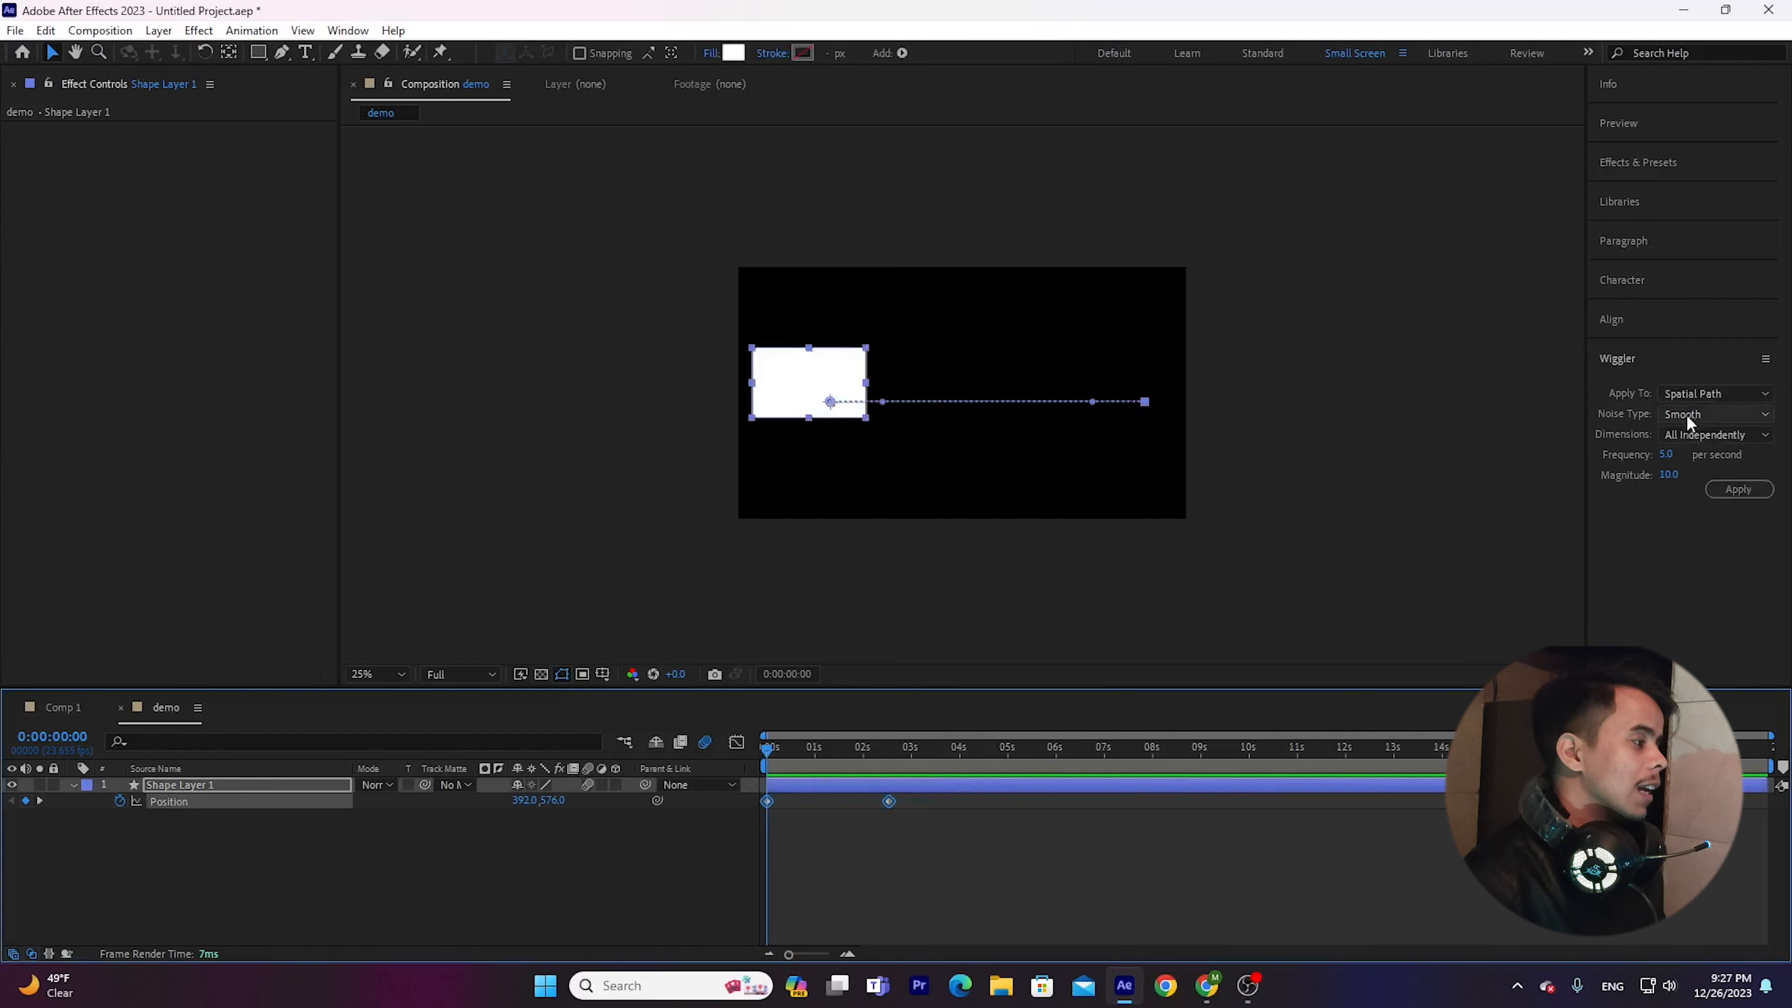
pyautogui.click(1637, 452)
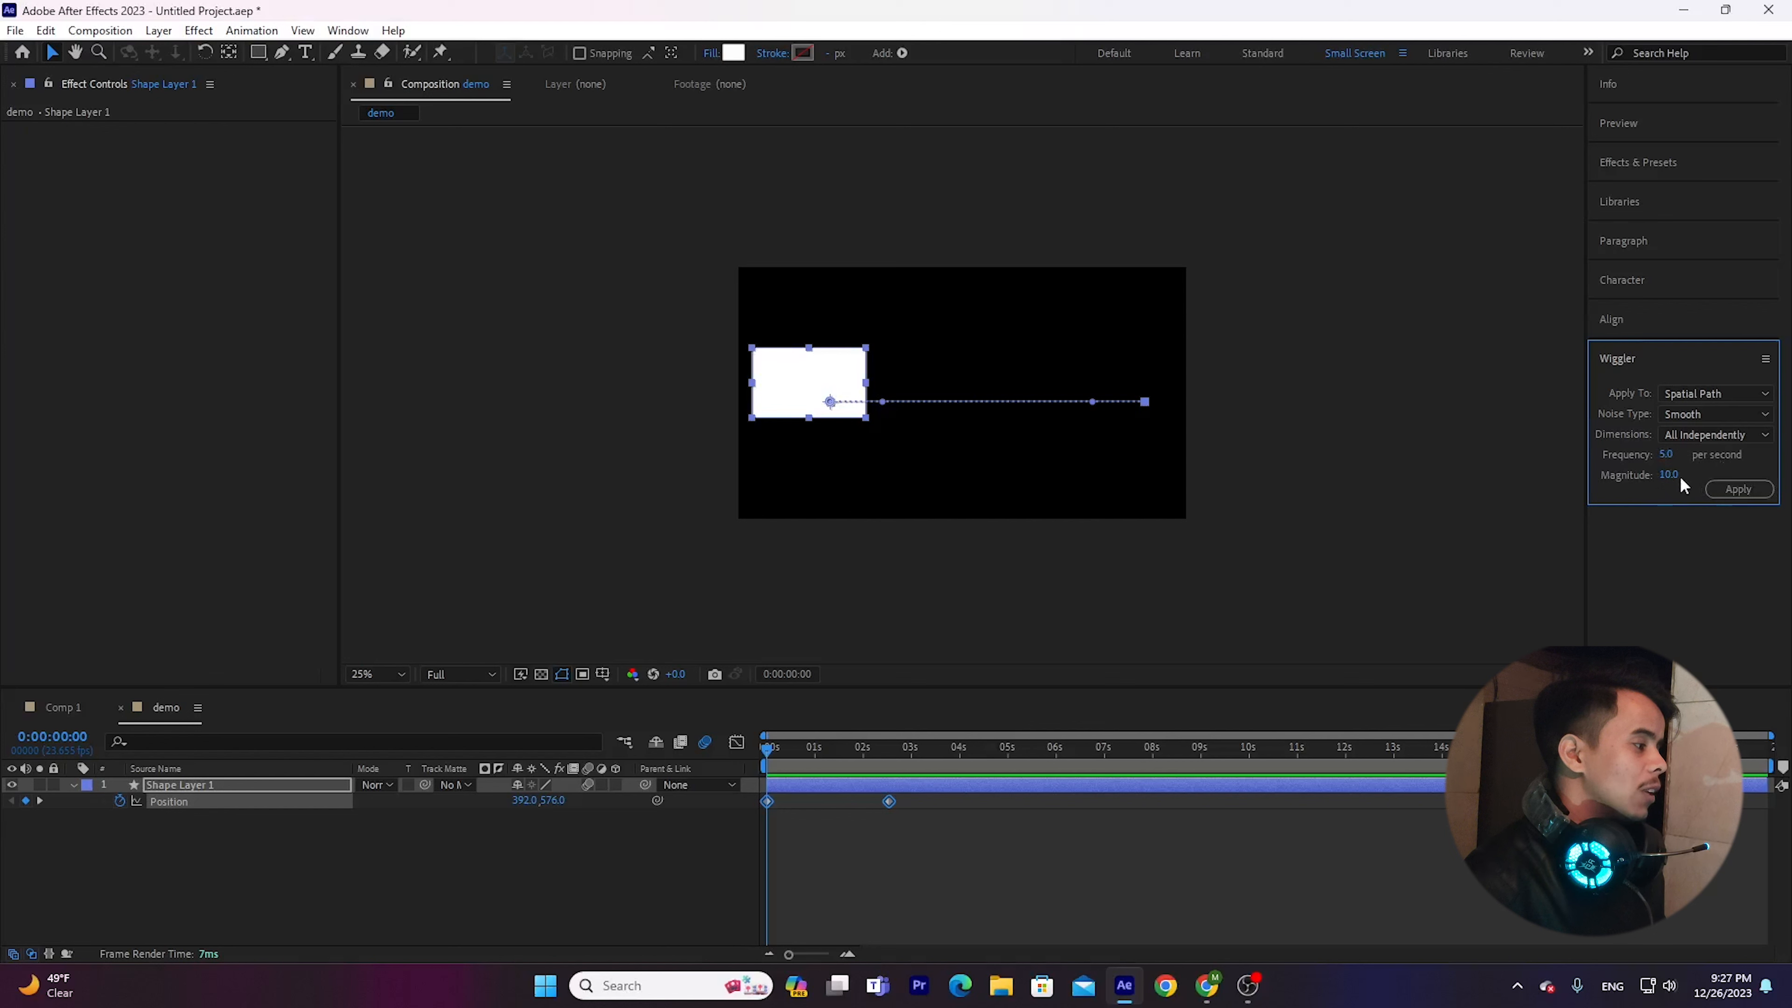
pyautogui.click(1714, 436)
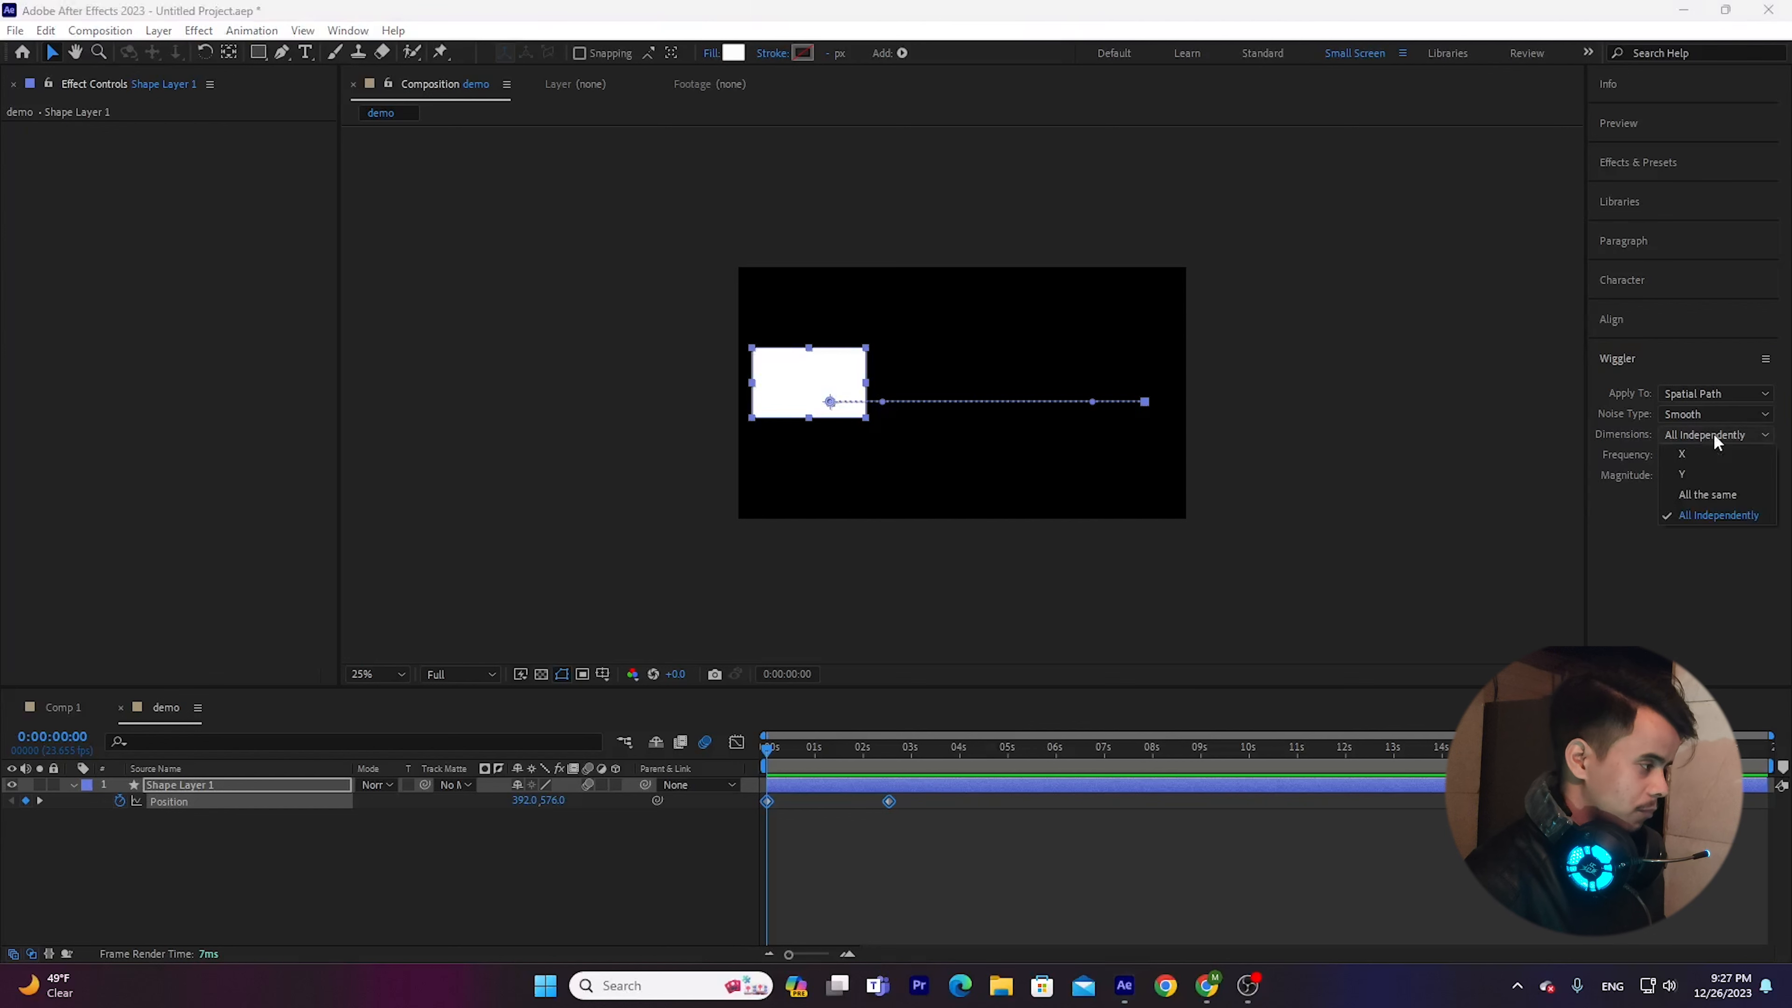
pyautogui.click(1717, 438)
pyautogui.click(1722, 416)
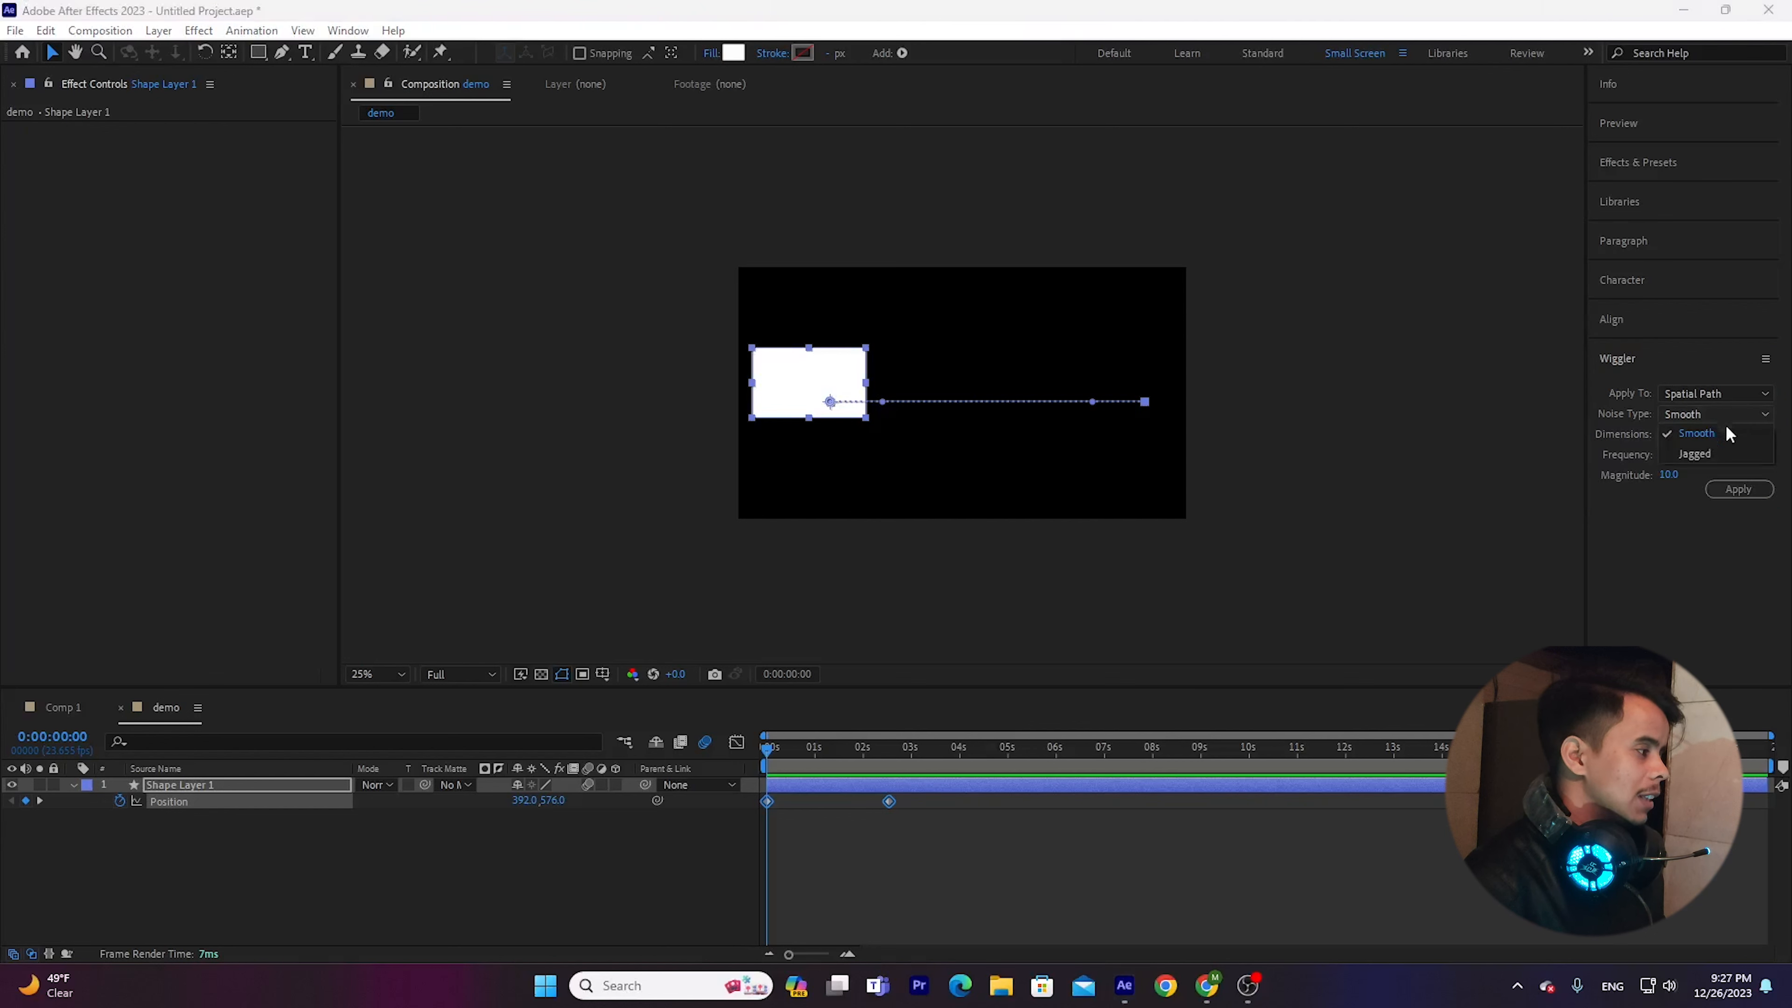
pyautogui.click(1722, 414)
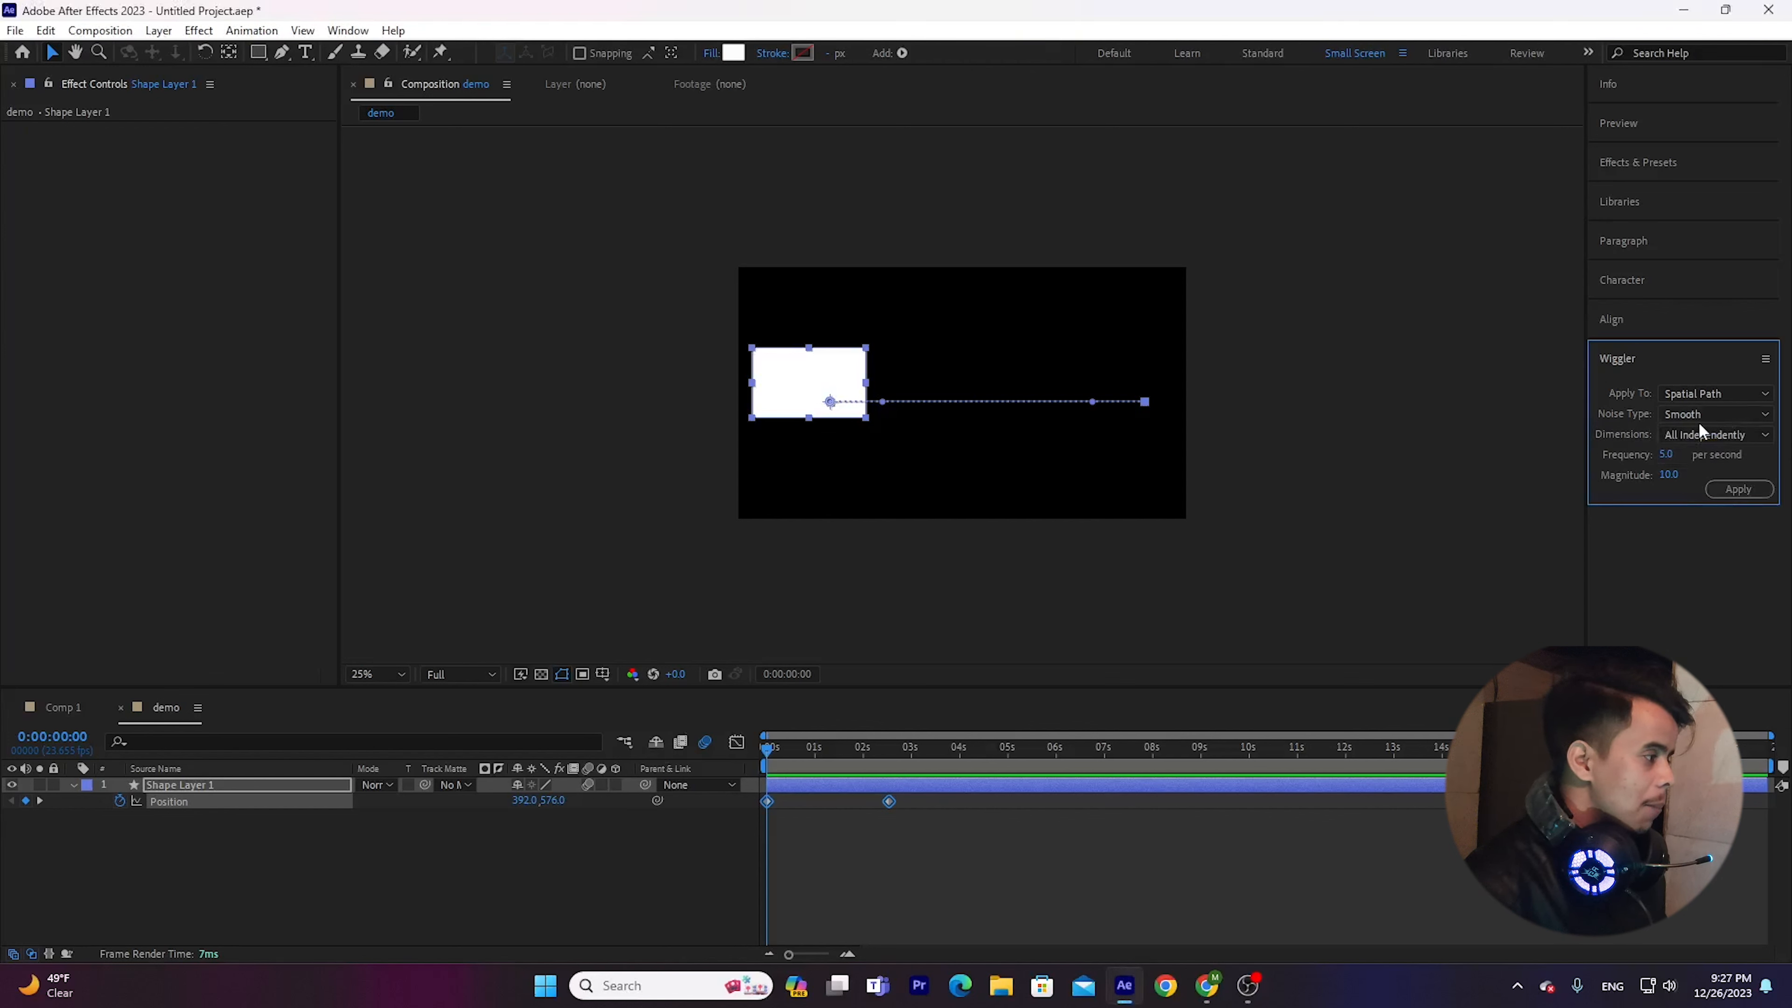
# Set the Wiggler frequency to 100 per second and apply it to the selected Position keyframes.
pyautogui.click(1666, 456)
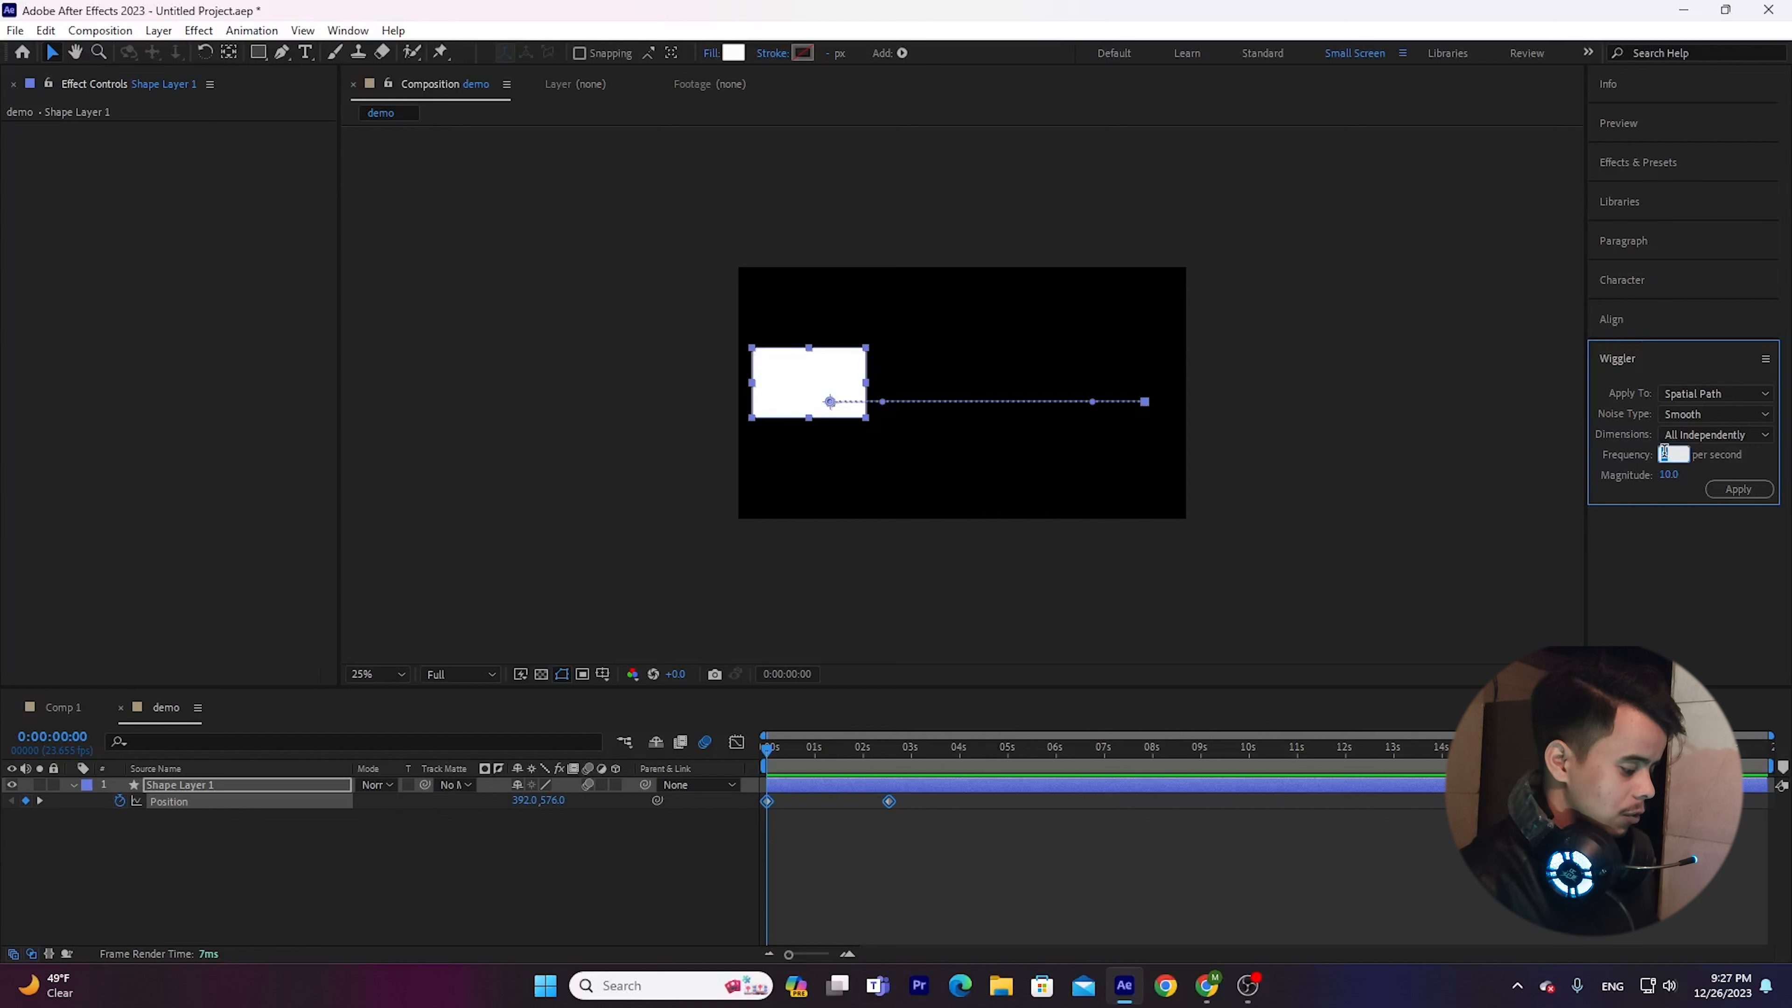
pyautogui.write('100')
pyautogui.press('Return')
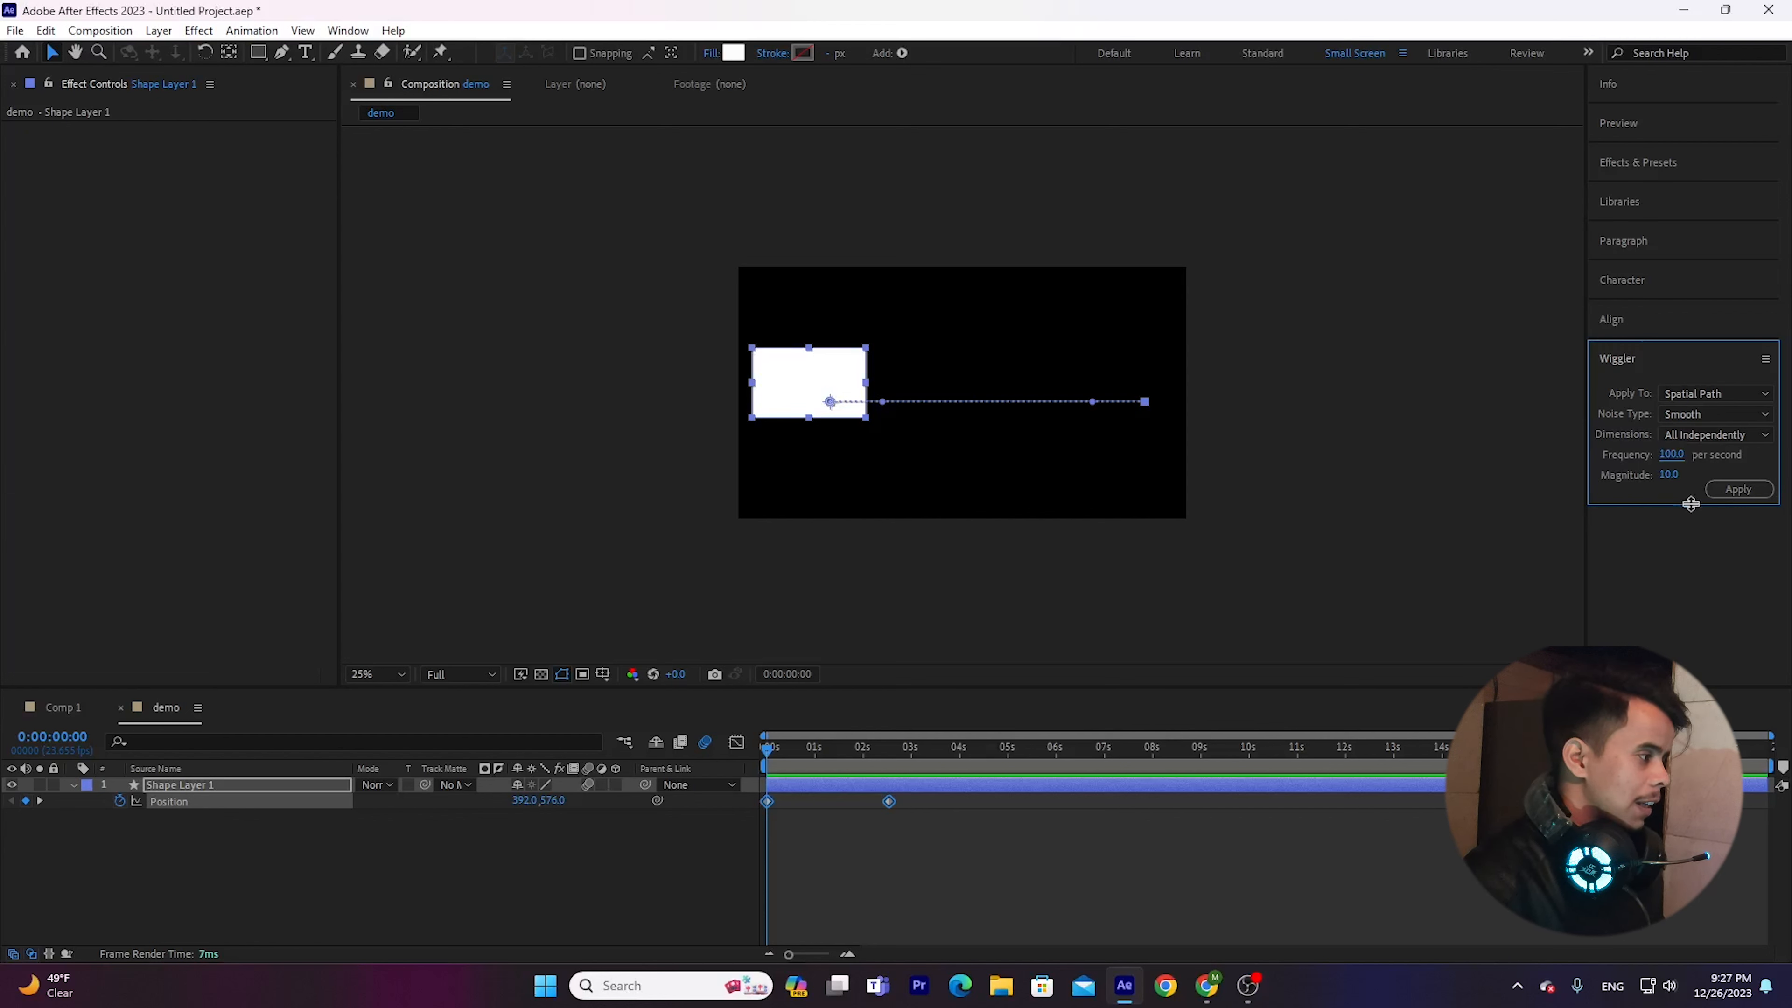
pyautogui.click(1723, 488)
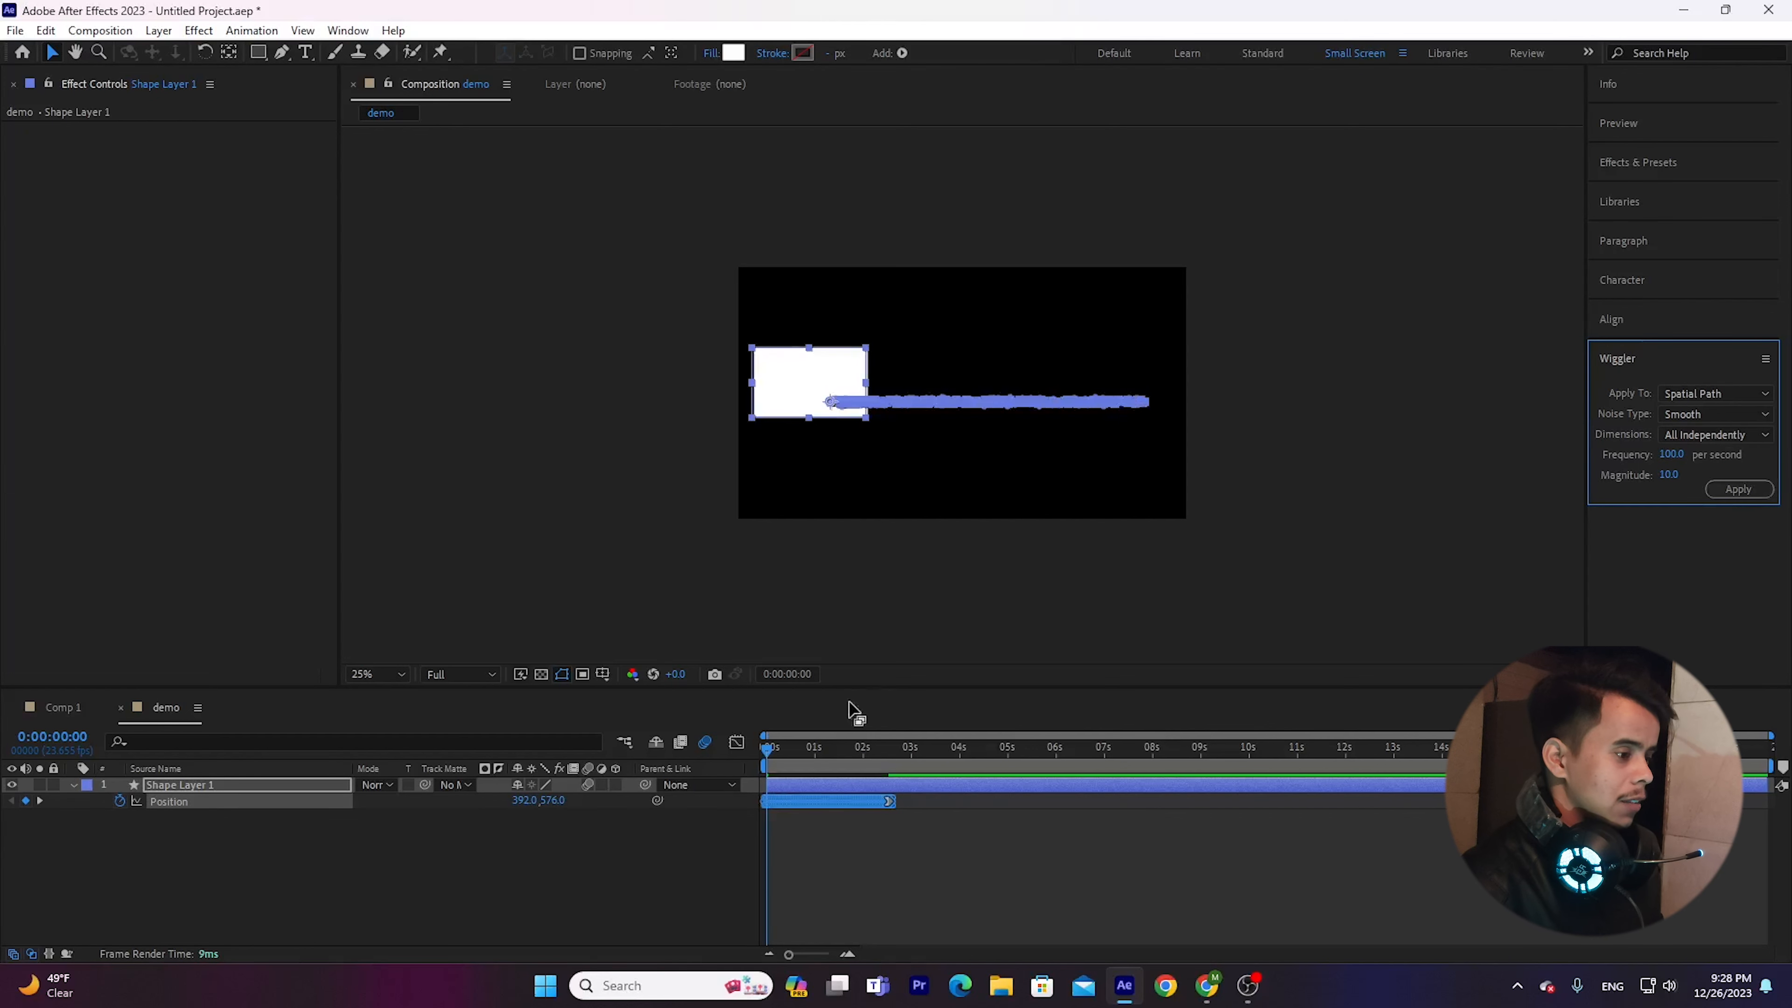
# Preview the wiggled movement and examine the dense Position keyframes in the timeline up close.
pyautogui.click(875, 834)
pyautogui.press('space')
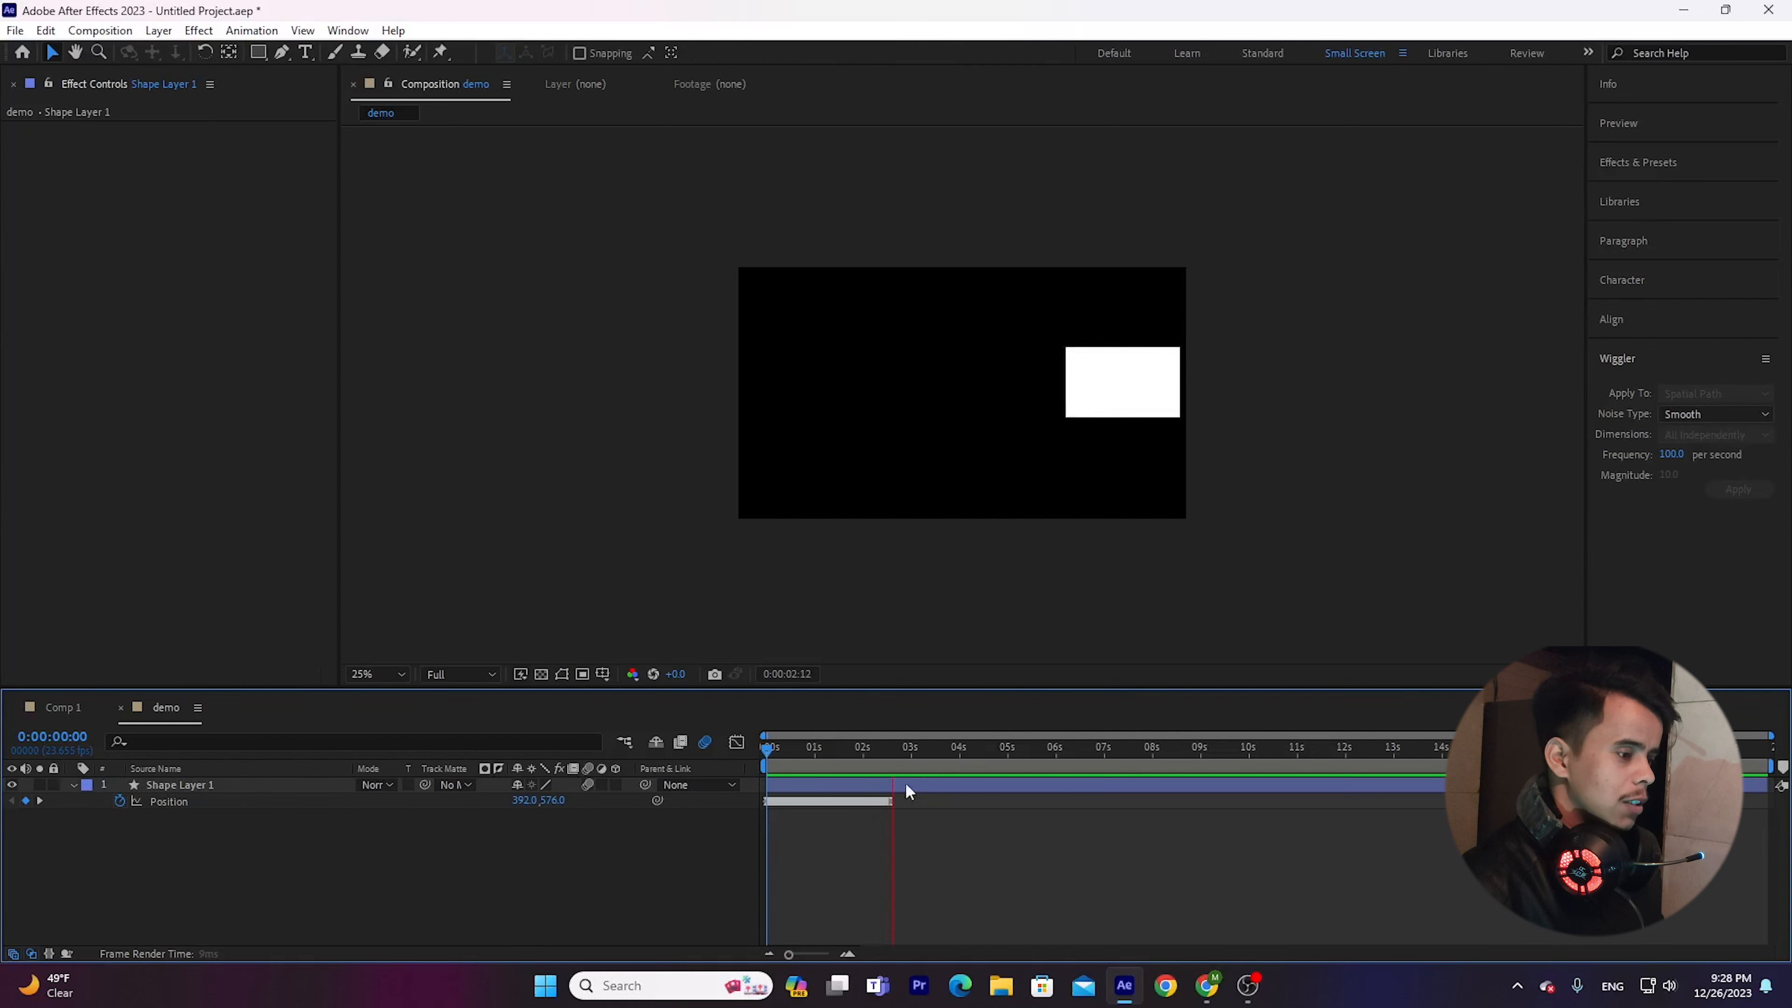
pyautogui.press('space')
pyautogui.press('space')
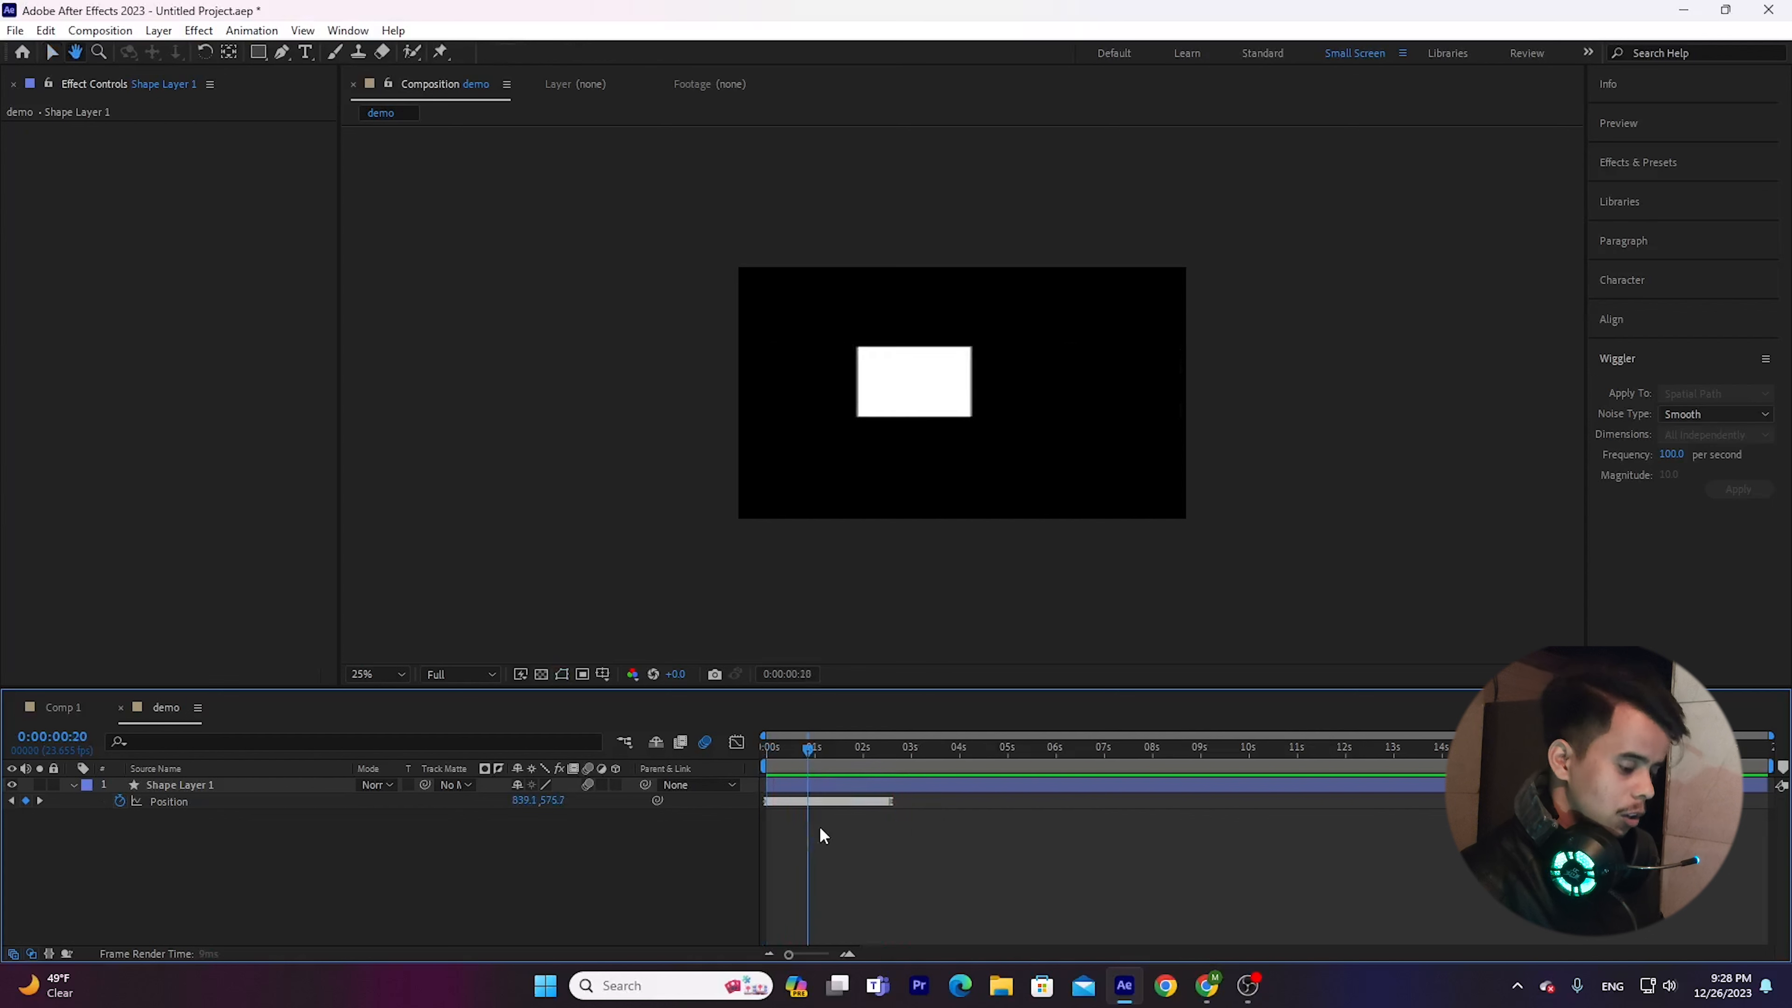
pyautogui.moveTo(807, 749); pyautogui.dragTo(1239, 760)
pyautogui.press('=')
pyautogui.press('=')
pyautogui.press('=')
pyautogui.press('=')
pyautogui.press('=')
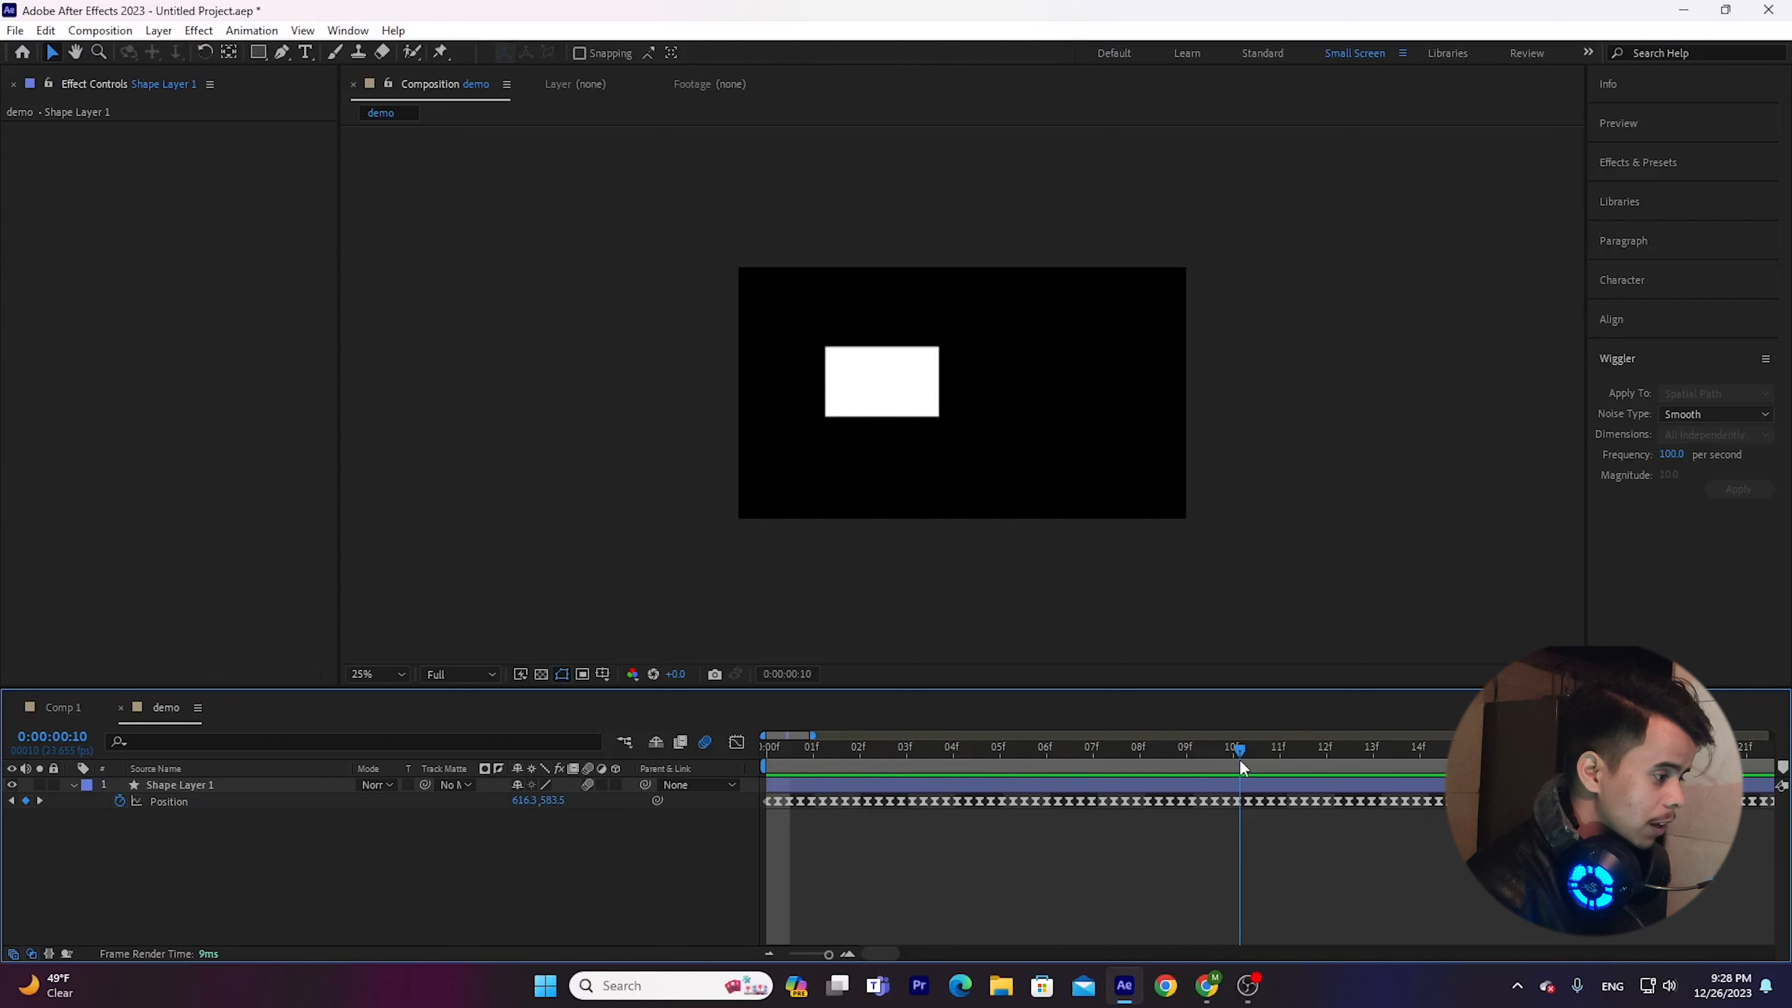
pyautogui.press('-')
pyautogui.press('-')
pyautogui.press('-')
pyautogui.press('-')
pyautogui.press('space')
pyautogui.press('-')
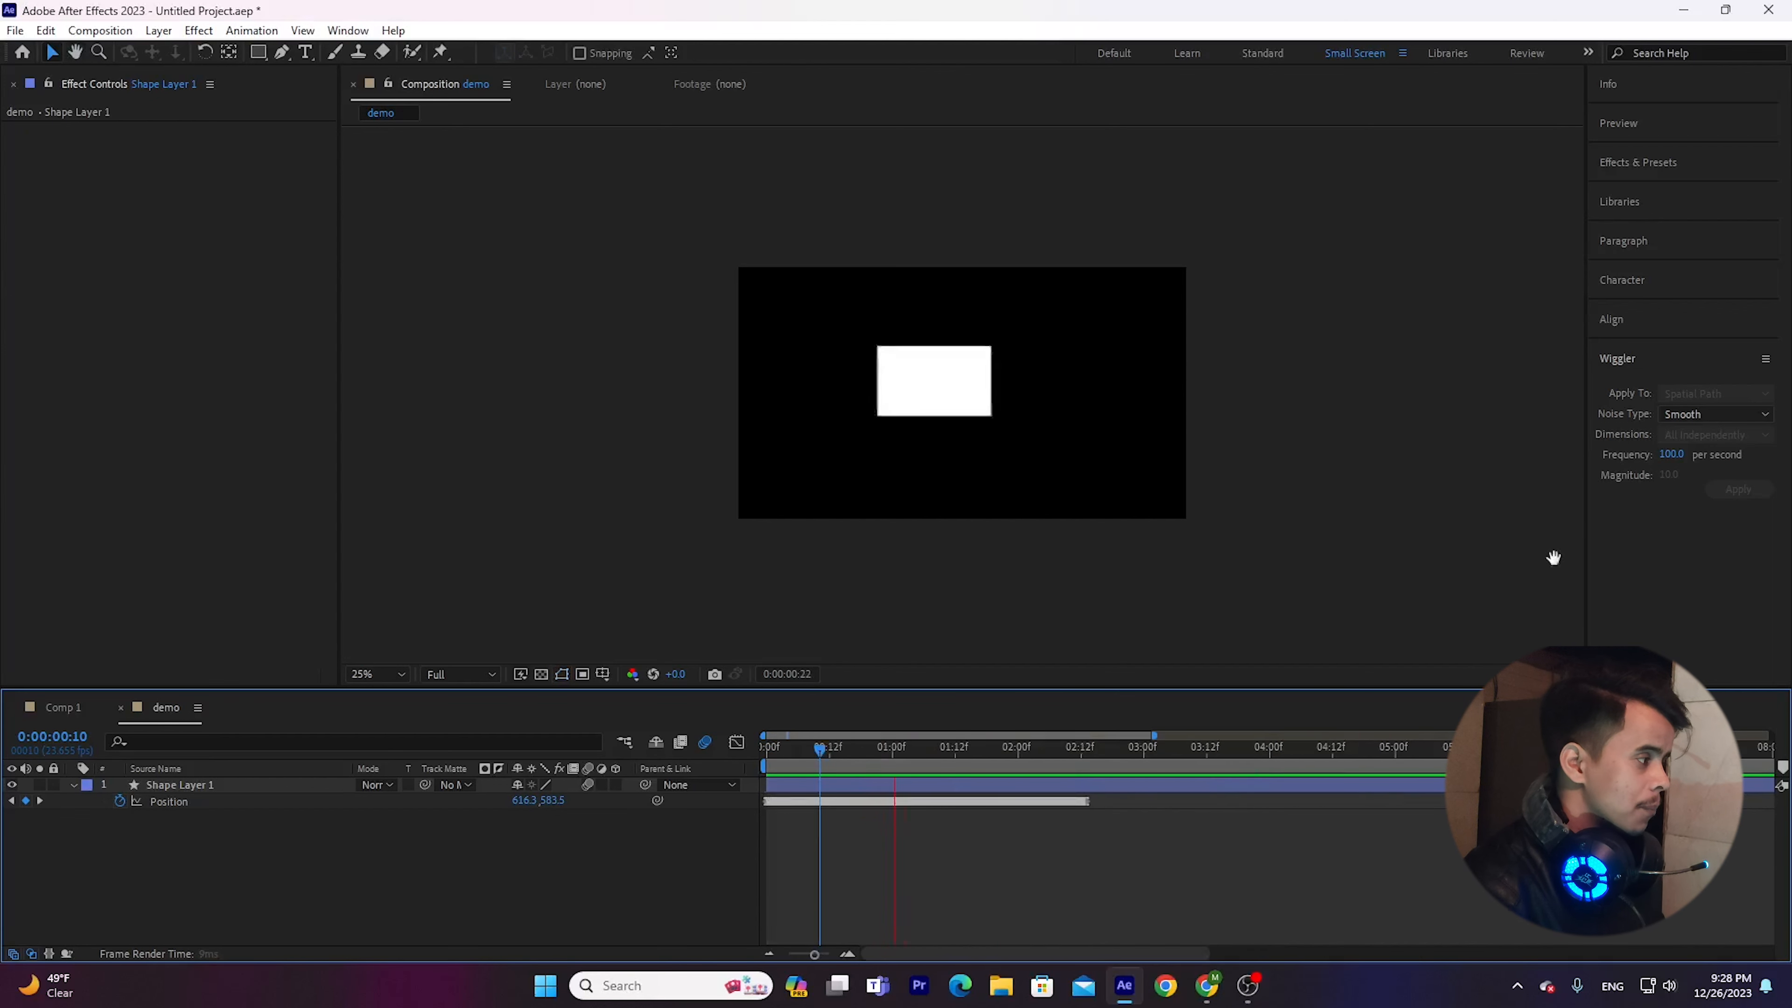
pyautogui.press('space')
# Undo the Wiggler application on the Position keyframes and deselect the layer.
pyautogui.moveTo(1086, 854); pyautogui.dragTo(720, 783)
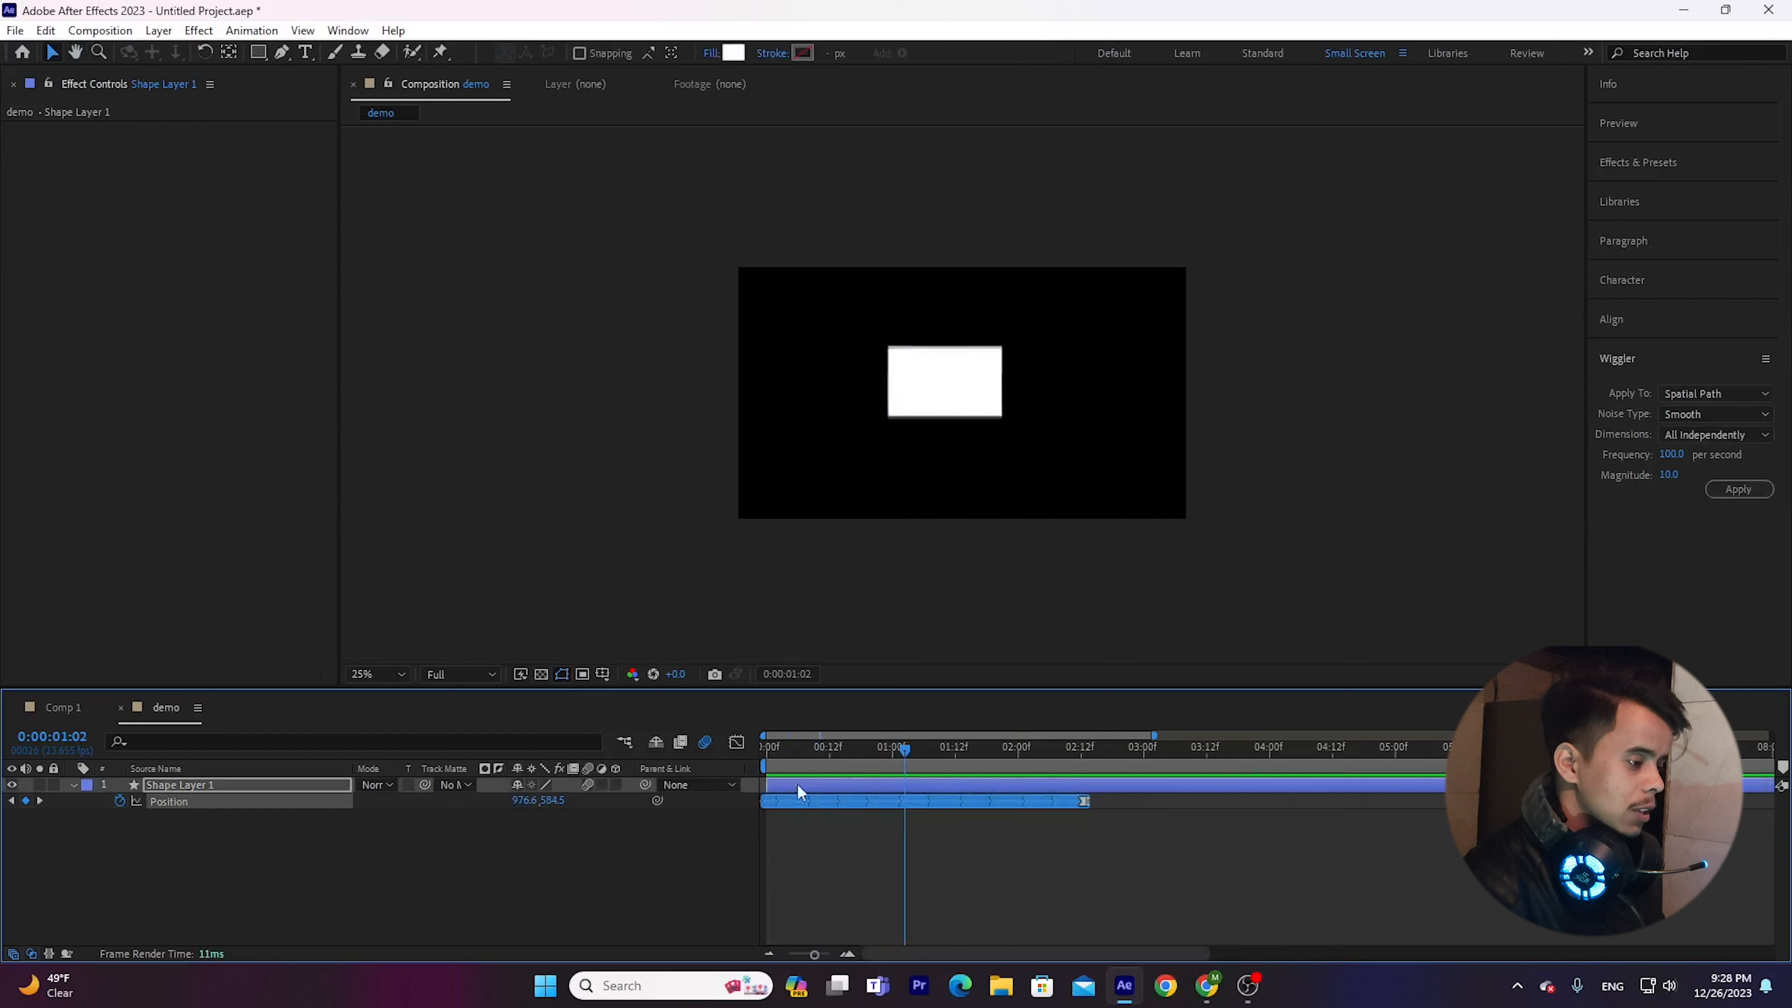
pyautogui.click(1085, 822)
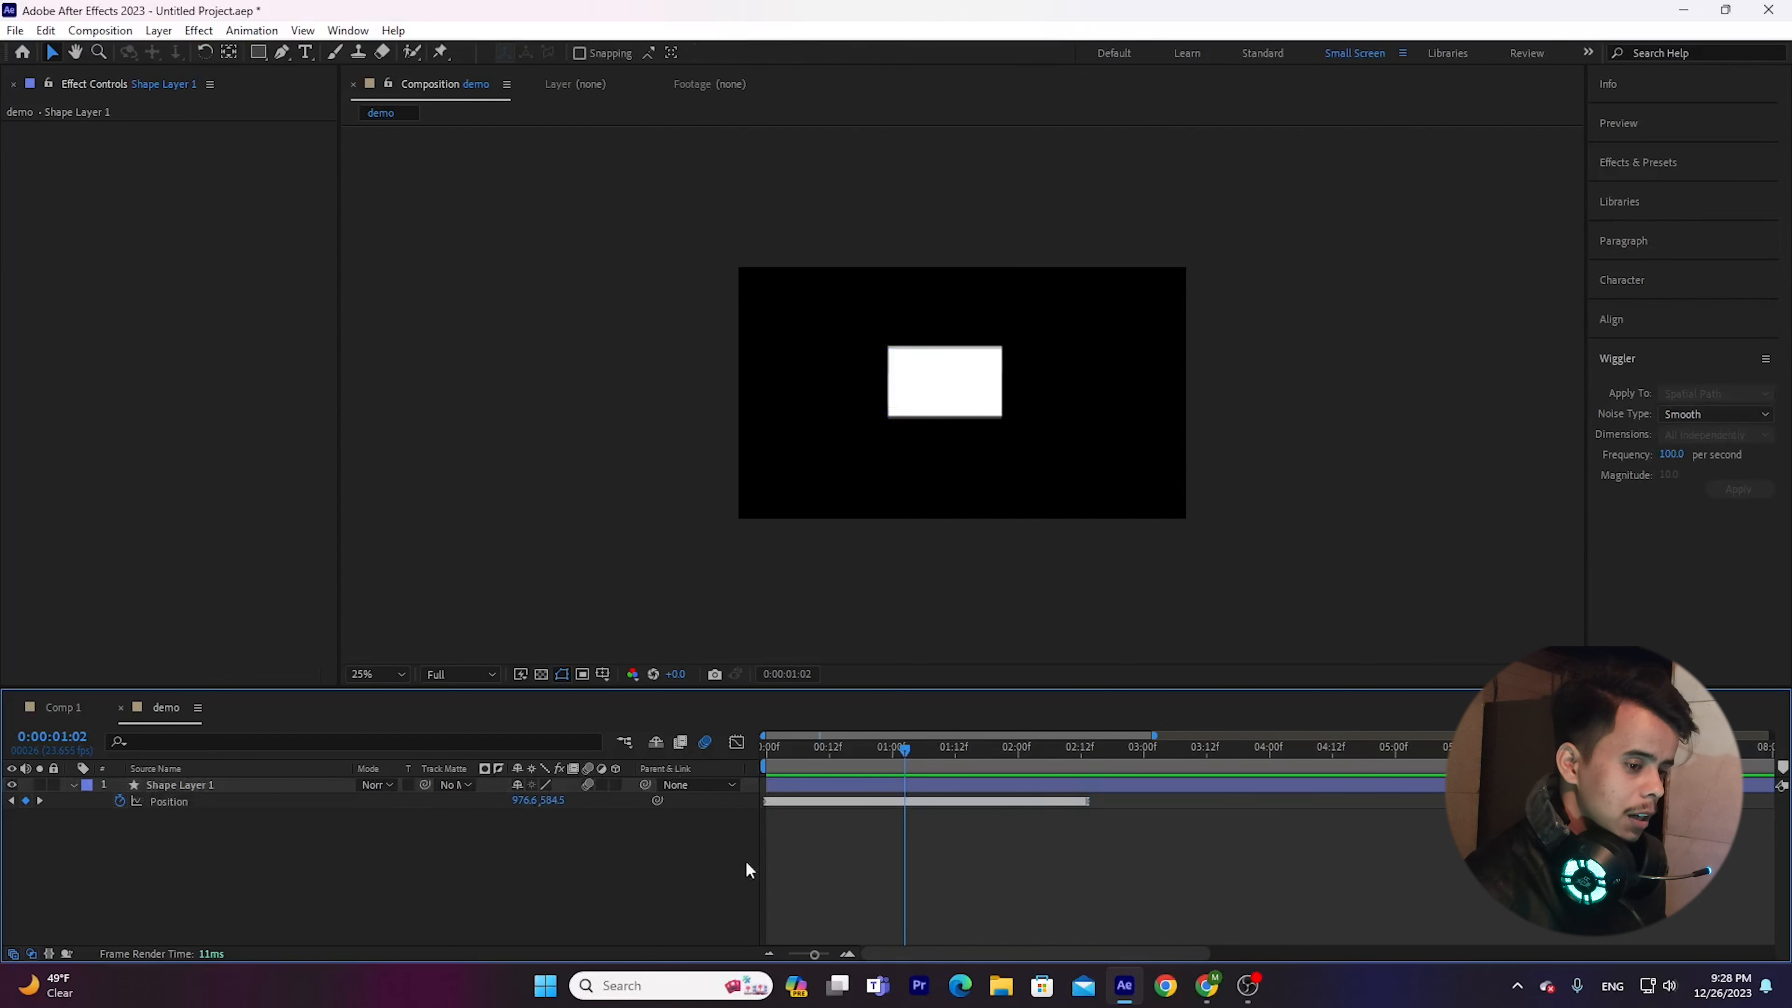
pyautogui.hotkey('ctrl', 'z')
pyautogui.click(1020, 833)
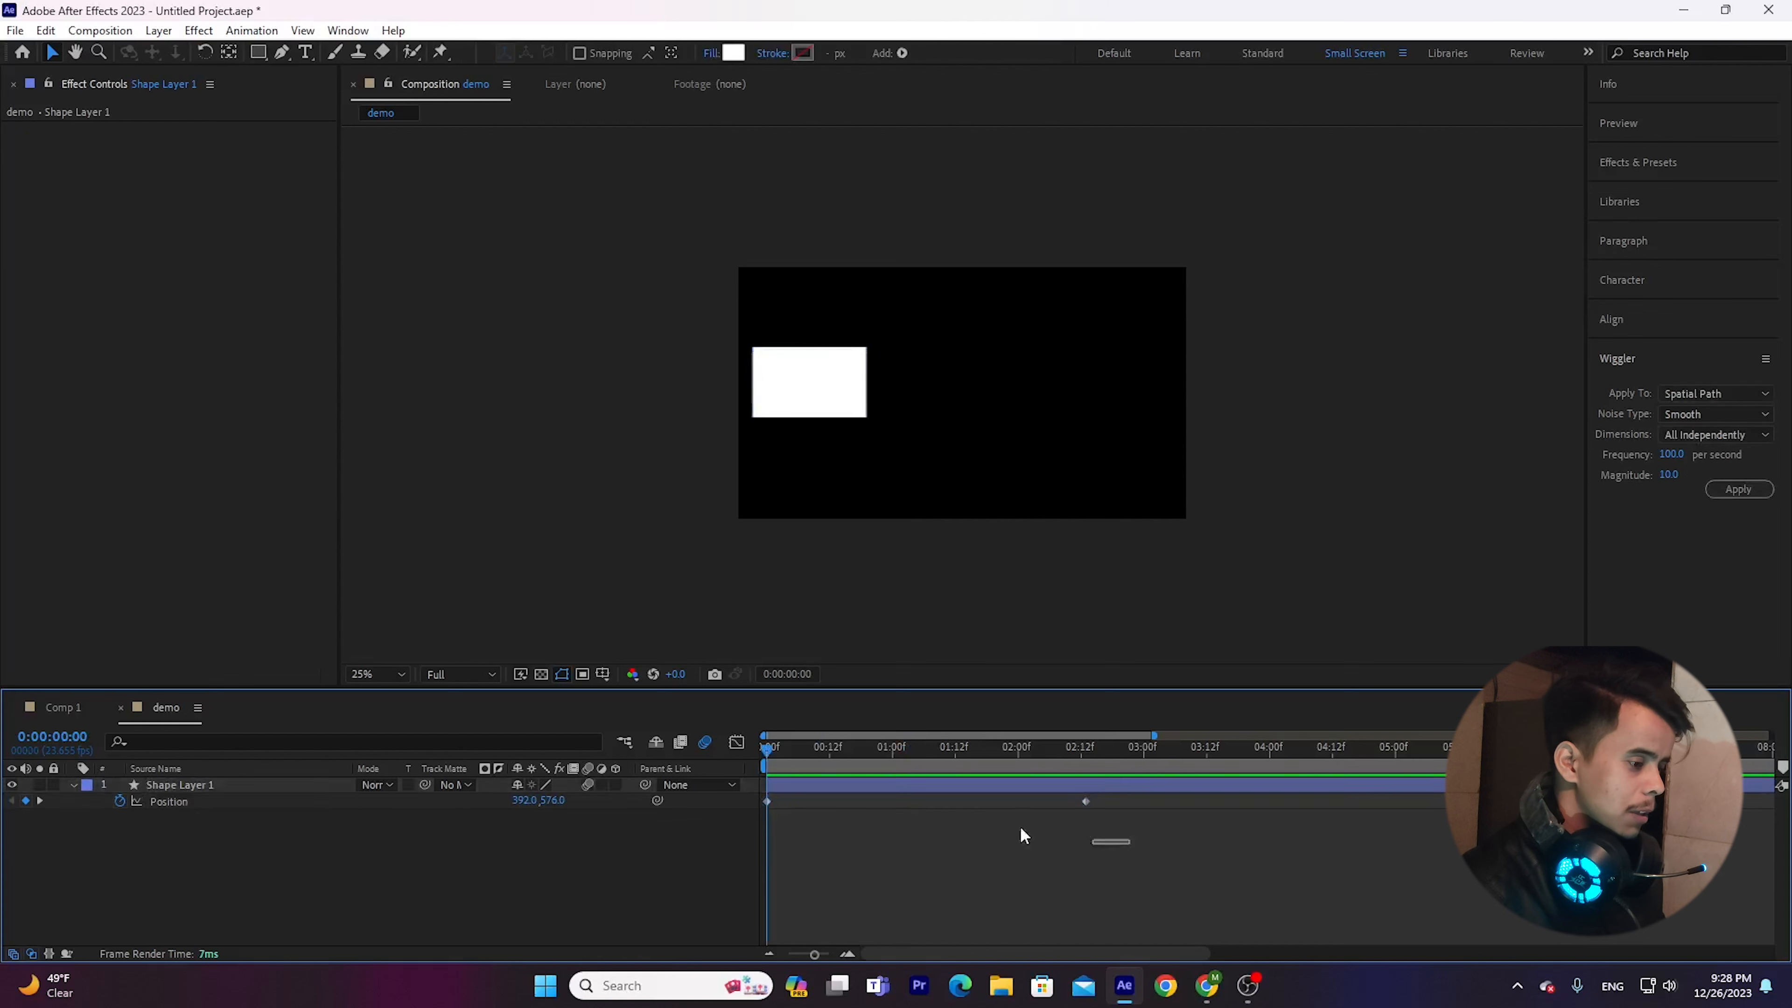
# Apply the Wiggler to both Position keyframes with frequency 100 per second and magnitude 1000, and preview the shaking rectangle.
pyautogui.moveTo(1080, 848); pyautogui.dragTo(769, 803)
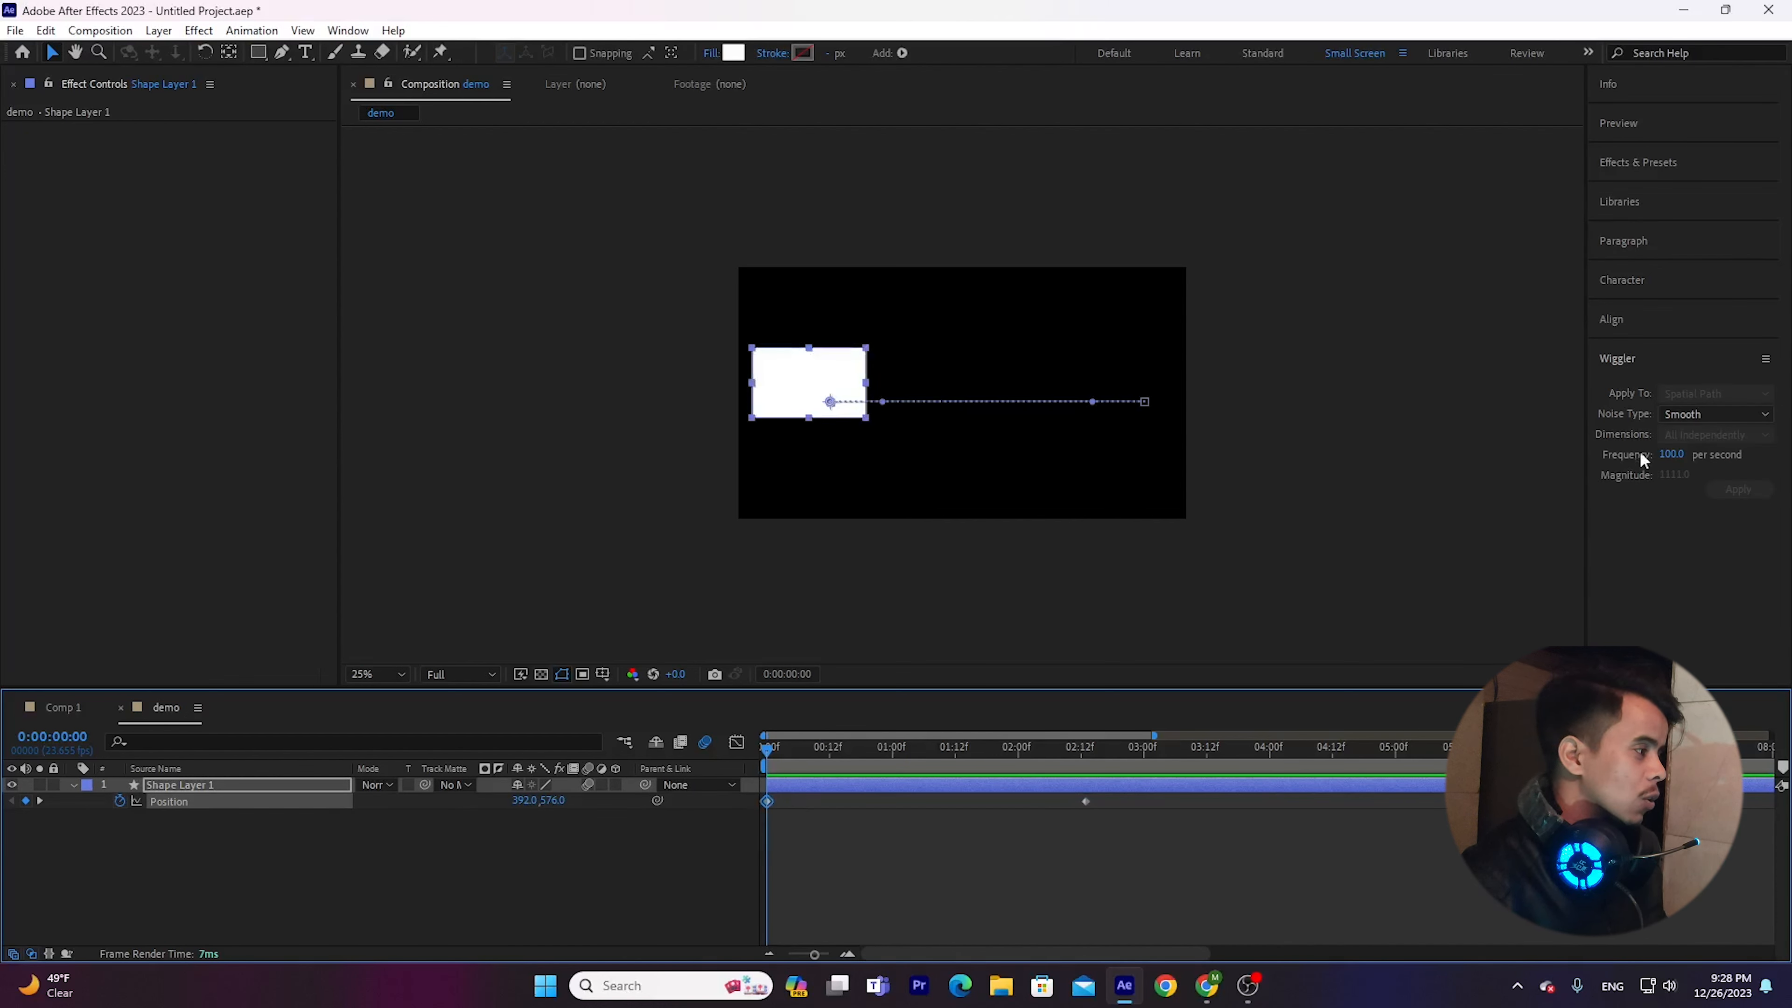
pyautogui.moveTo(1208, 851); pyautogui.dragTo(755, 778)
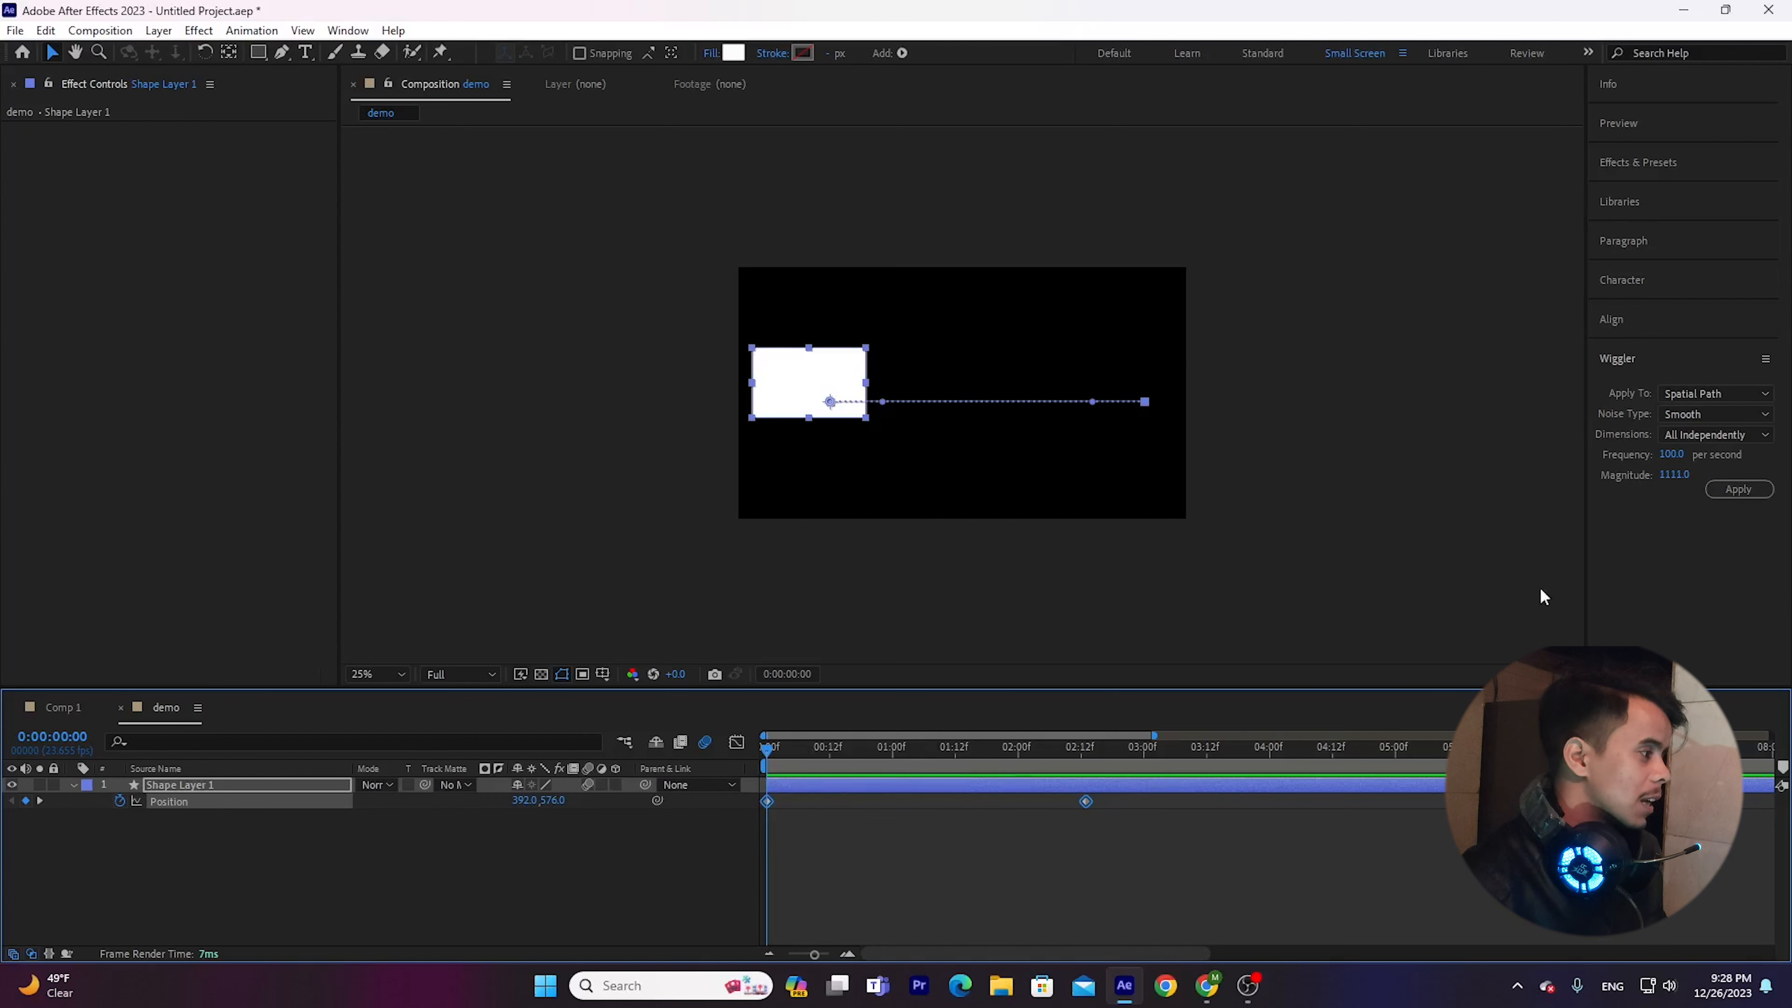
pyautogui.click(1675, 455)
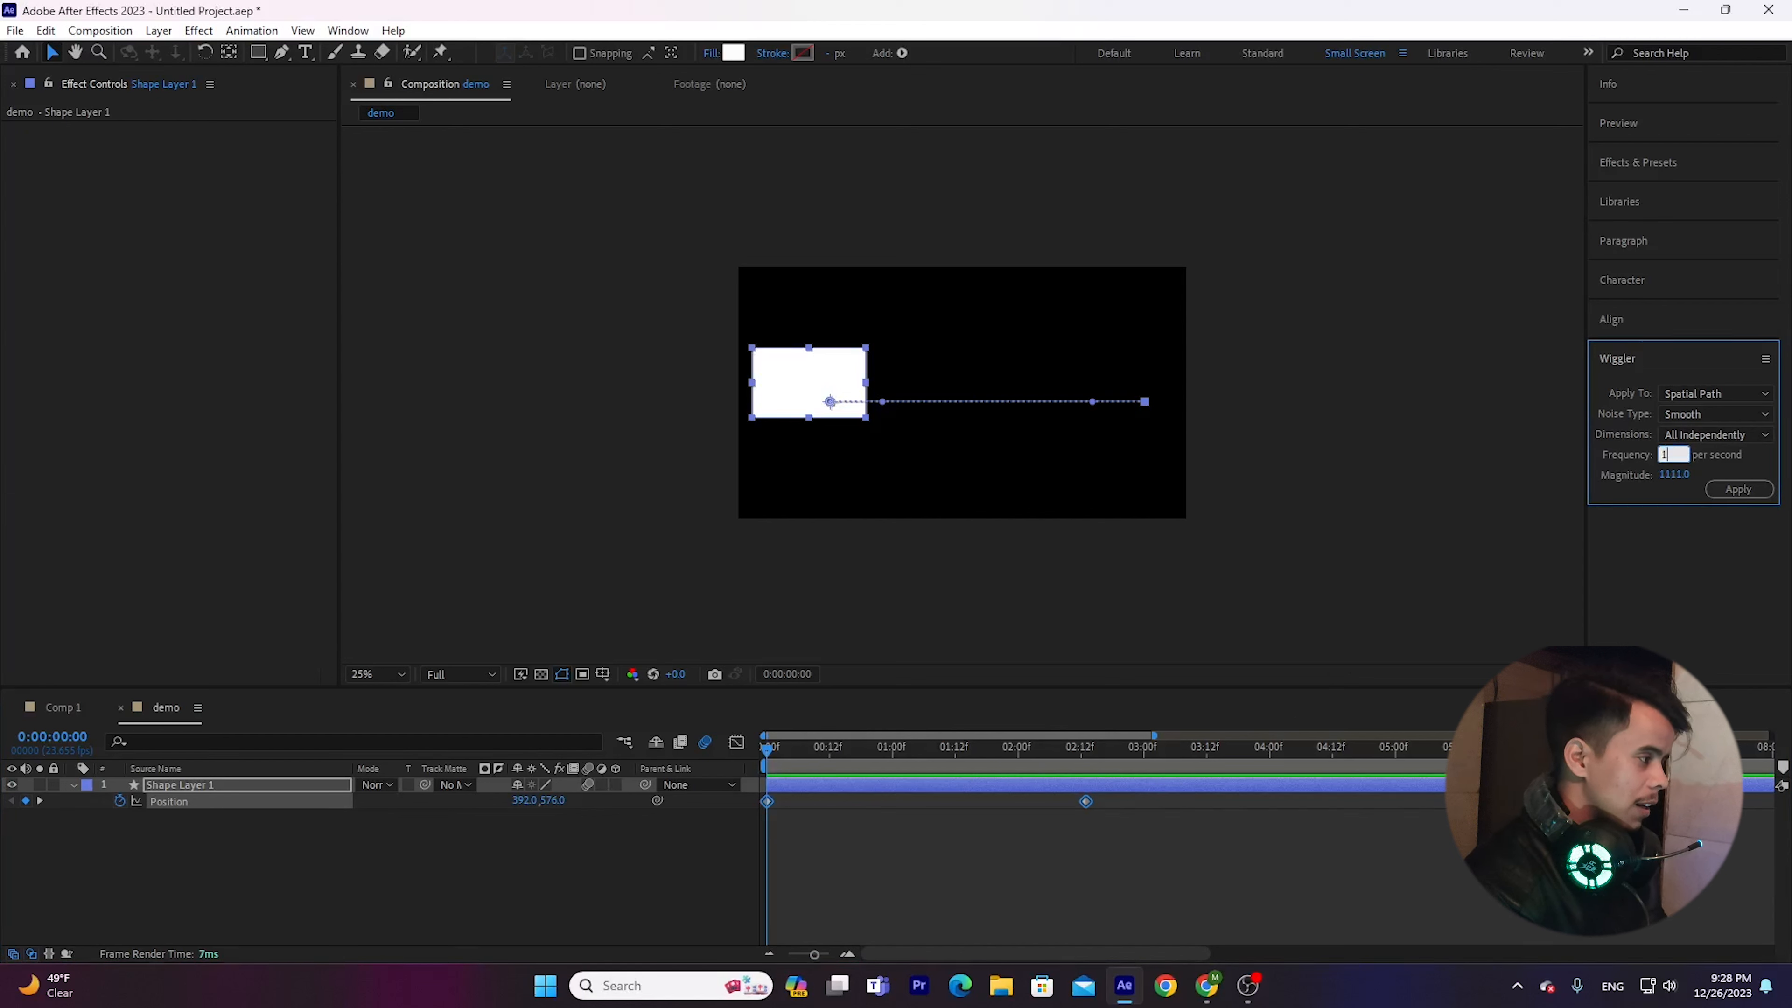
pyautogui.press('Return')
pyautogui.click(1674, 476)
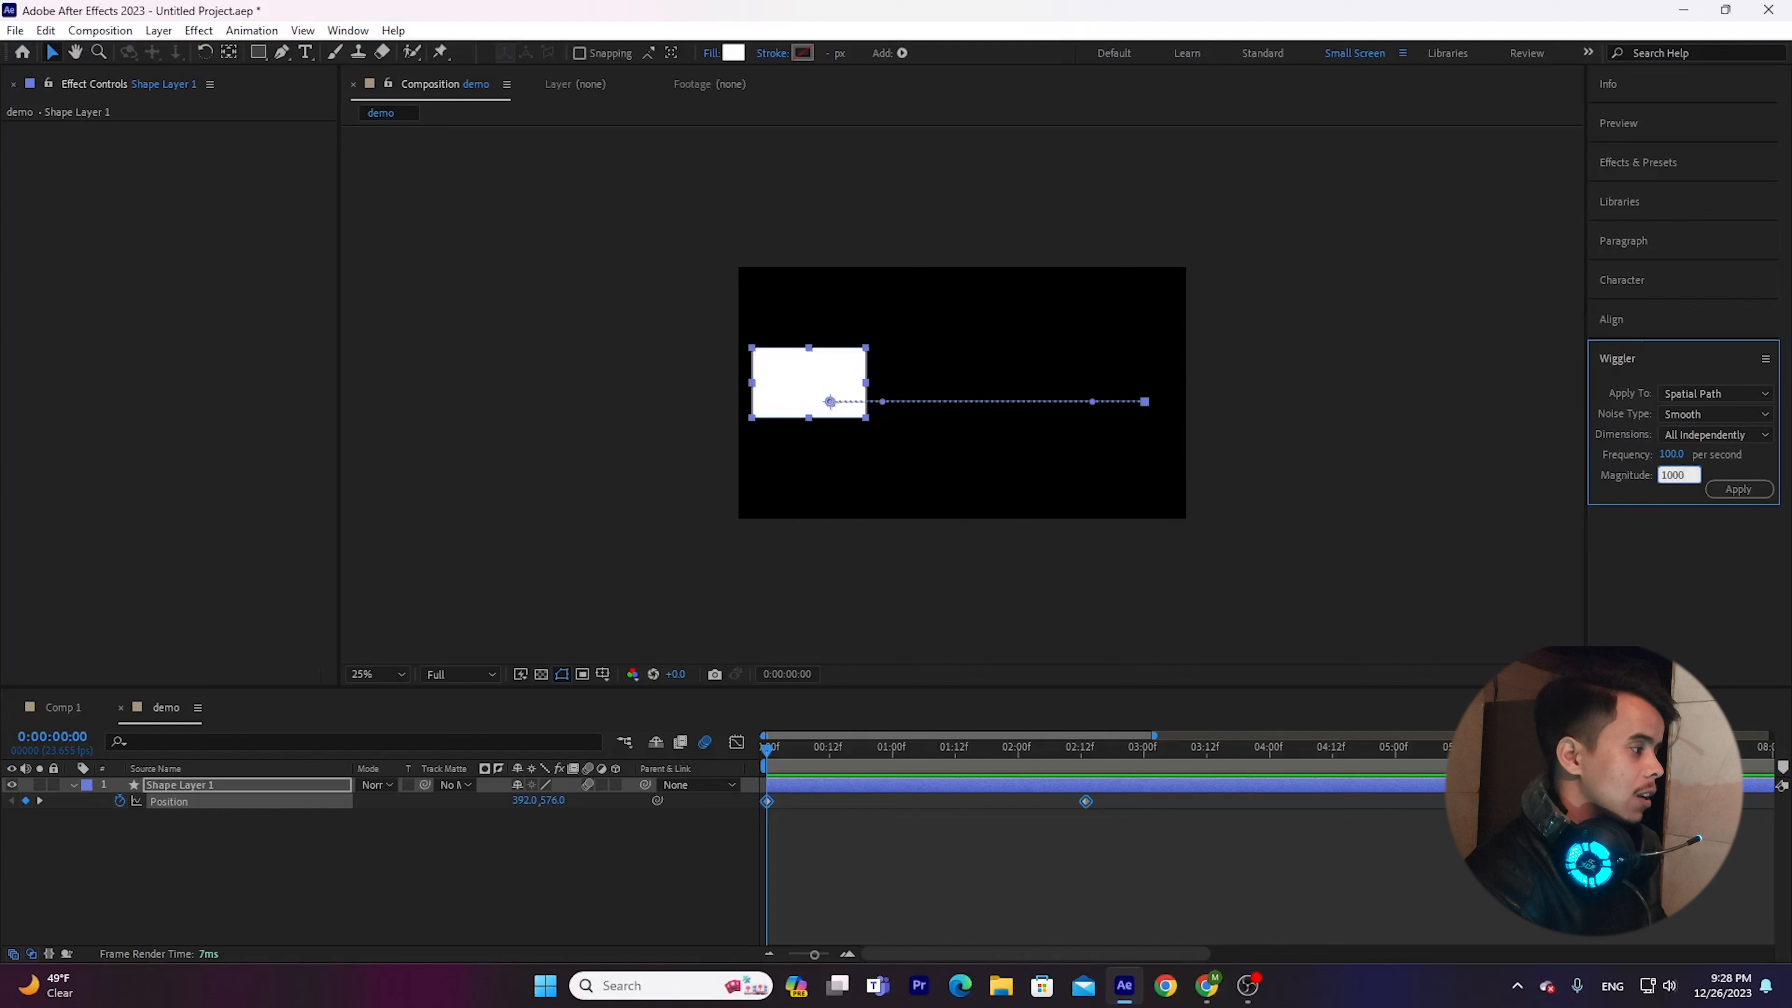
pyautogui.click(1739, 489)
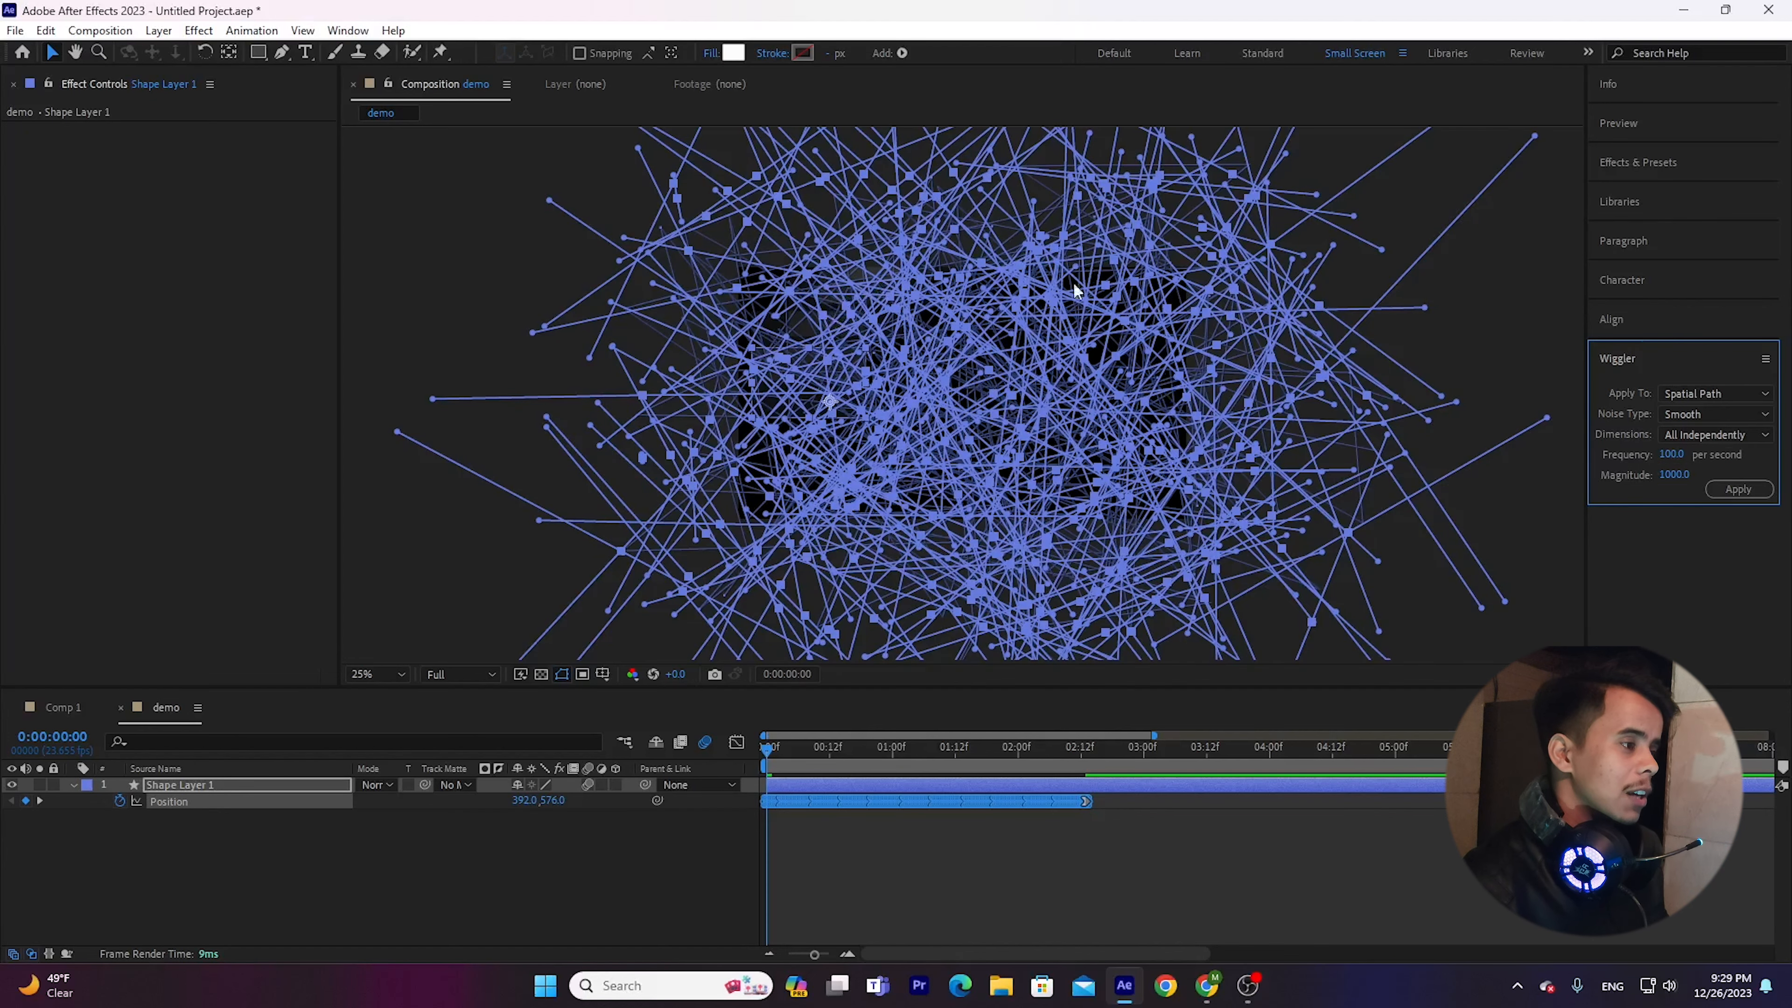
pyautogui.press('space')
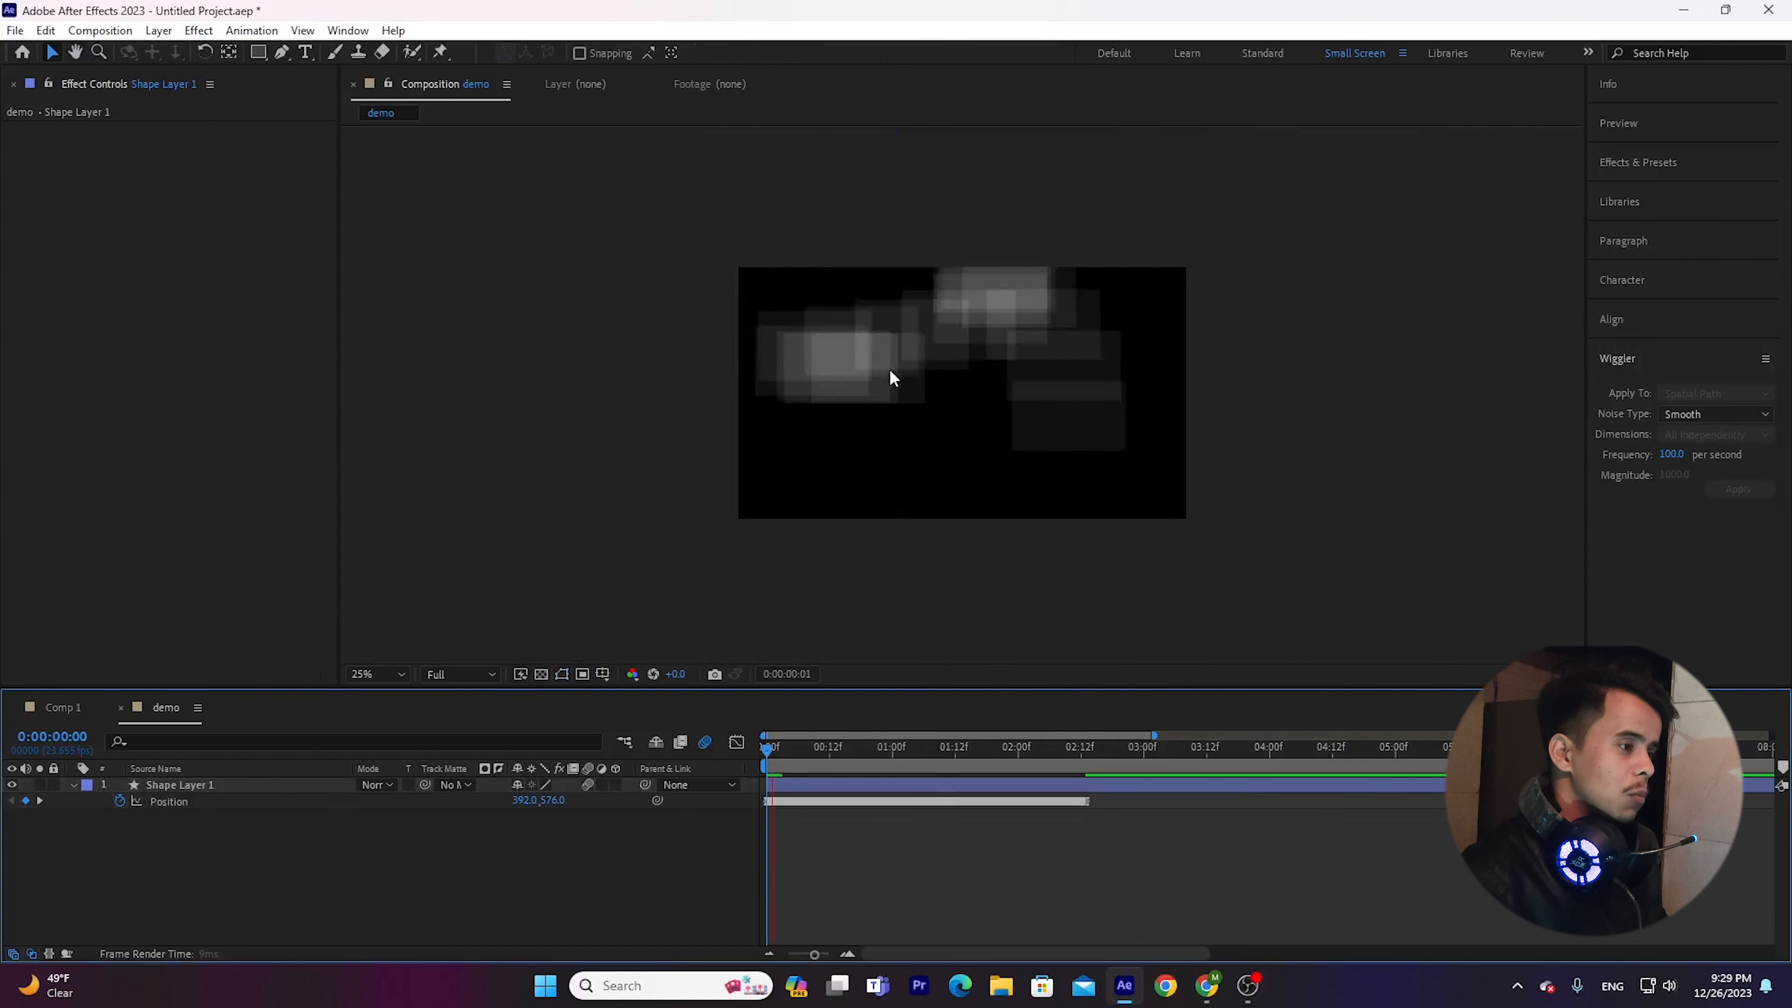
# Play and scrub through the wiggled rectangle animation, checking the shake and its motion path across the Position keyframes.
pyautogui.press('space')
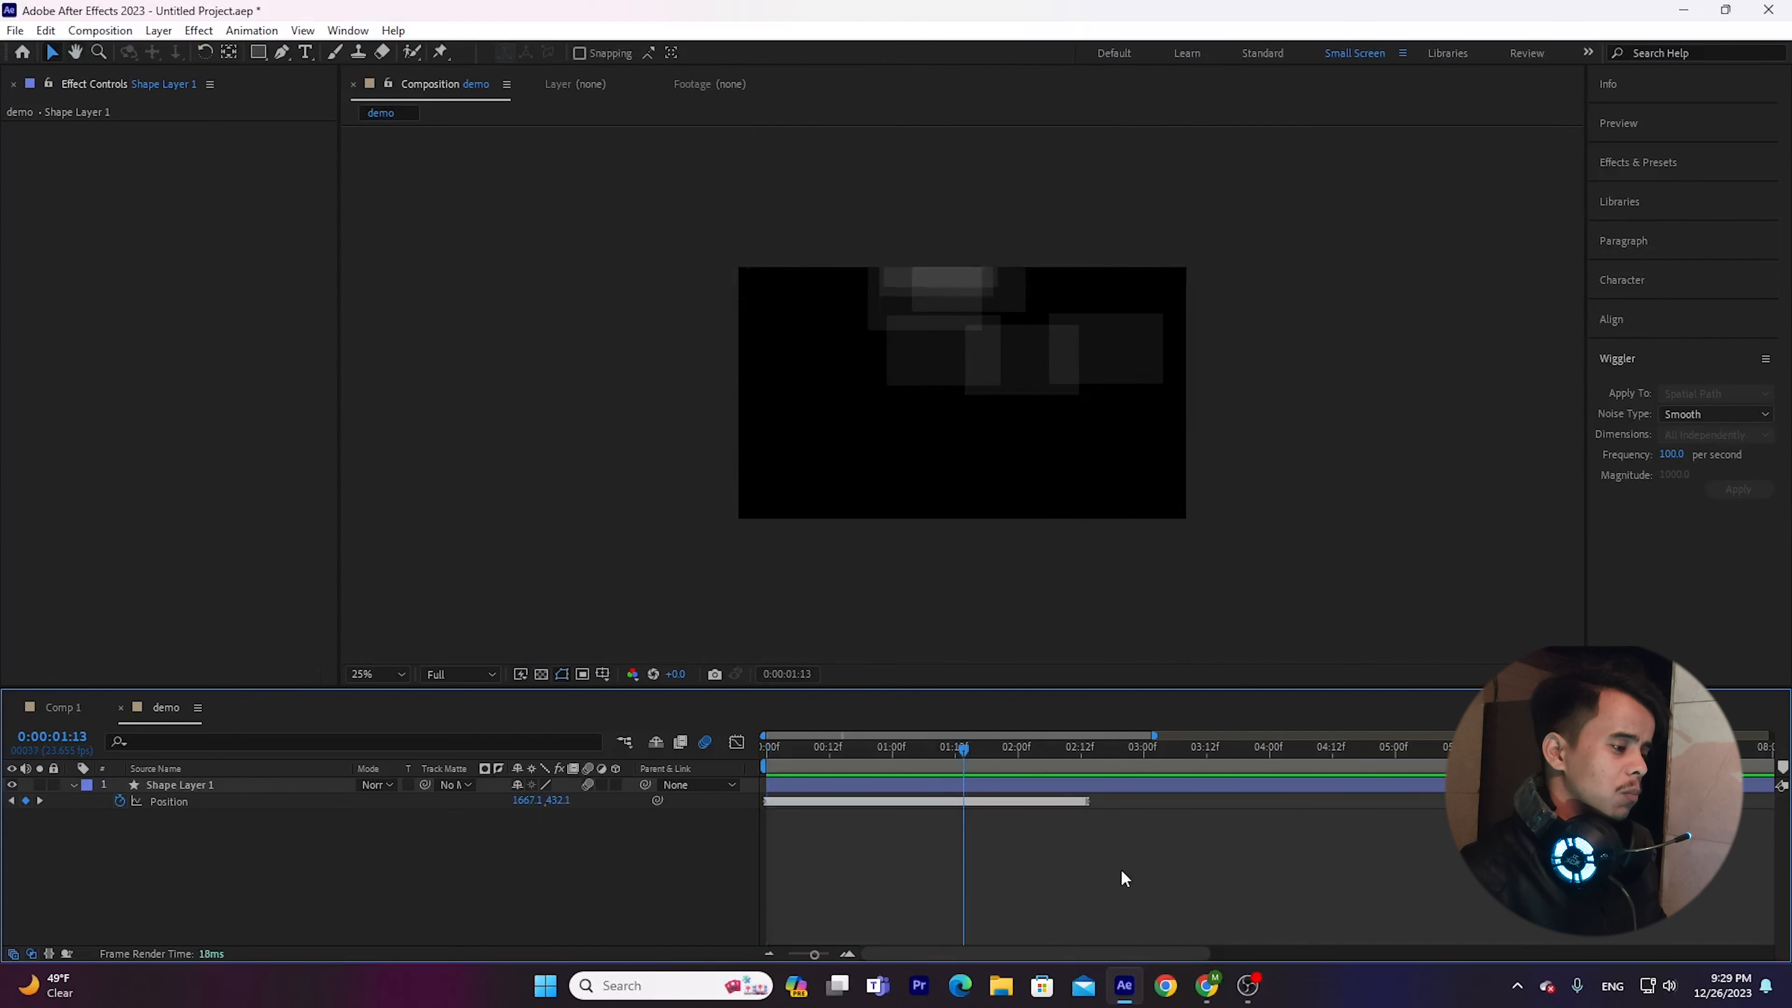
pyautogui.moveTo(1122, 873); pyautogui.dragTo(760, 789)
pyautogui.press('space')
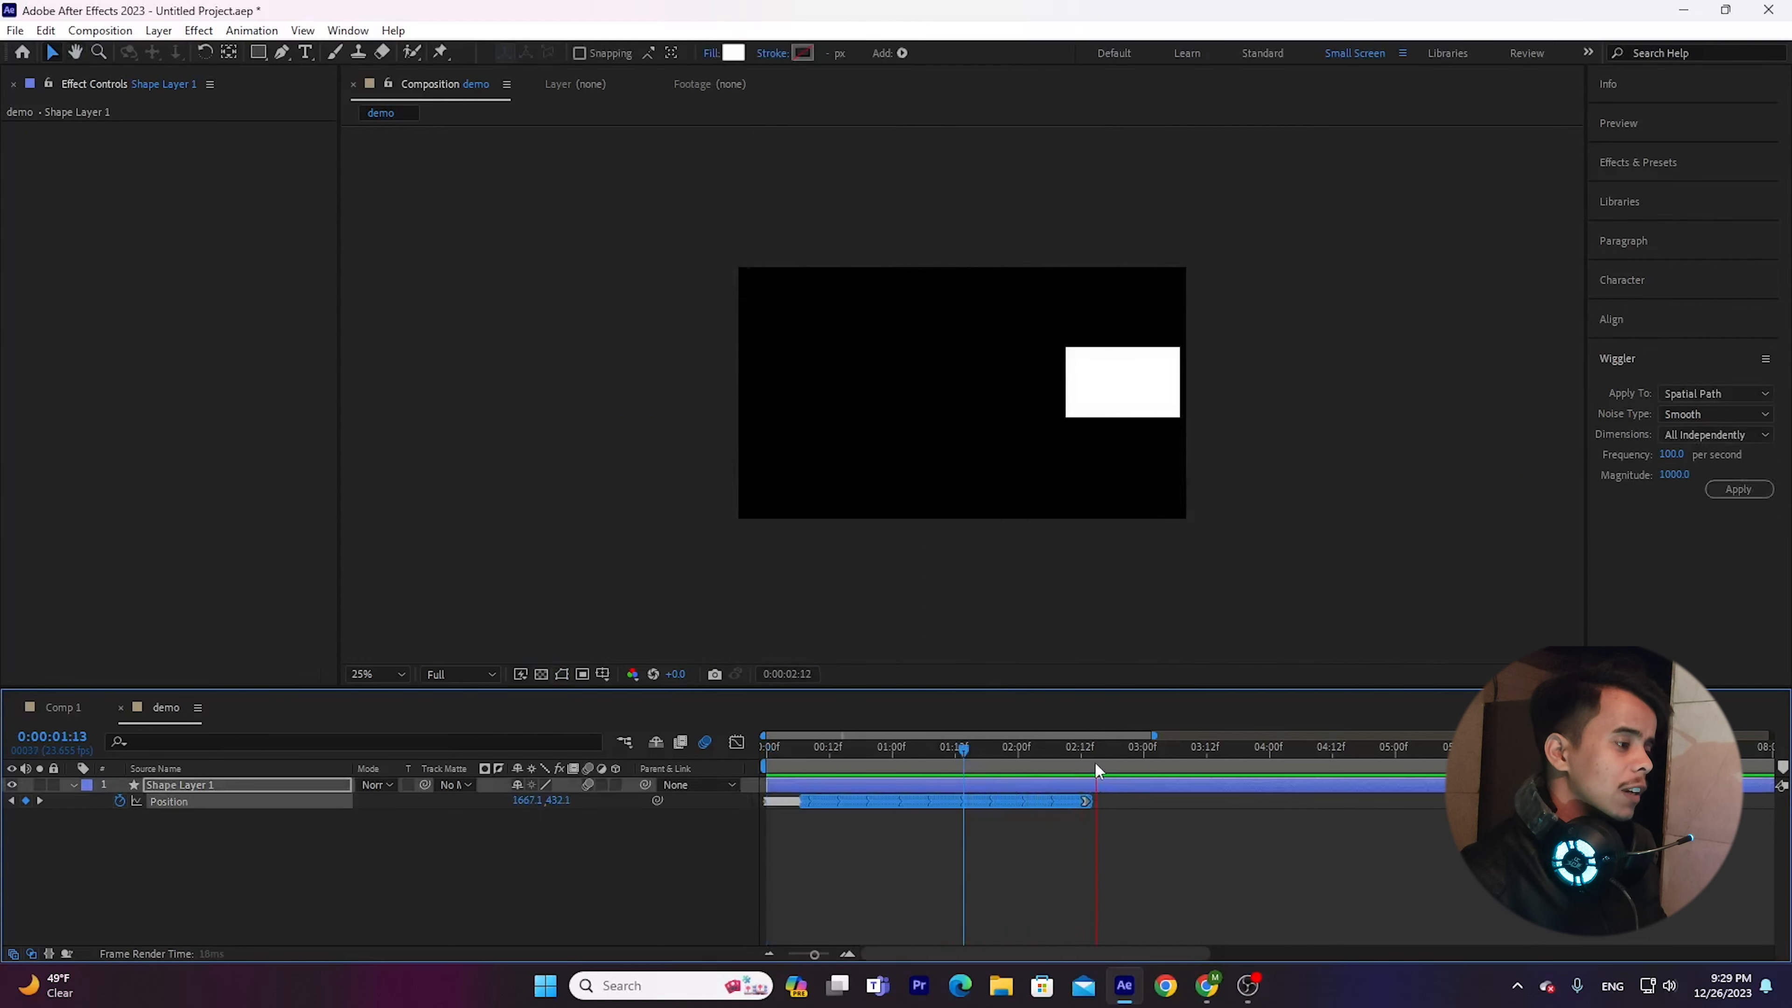
pyautogui.press('space')
pyautogui.moveTo(1092, 763); pyautogui.dragTo(1172, 763)
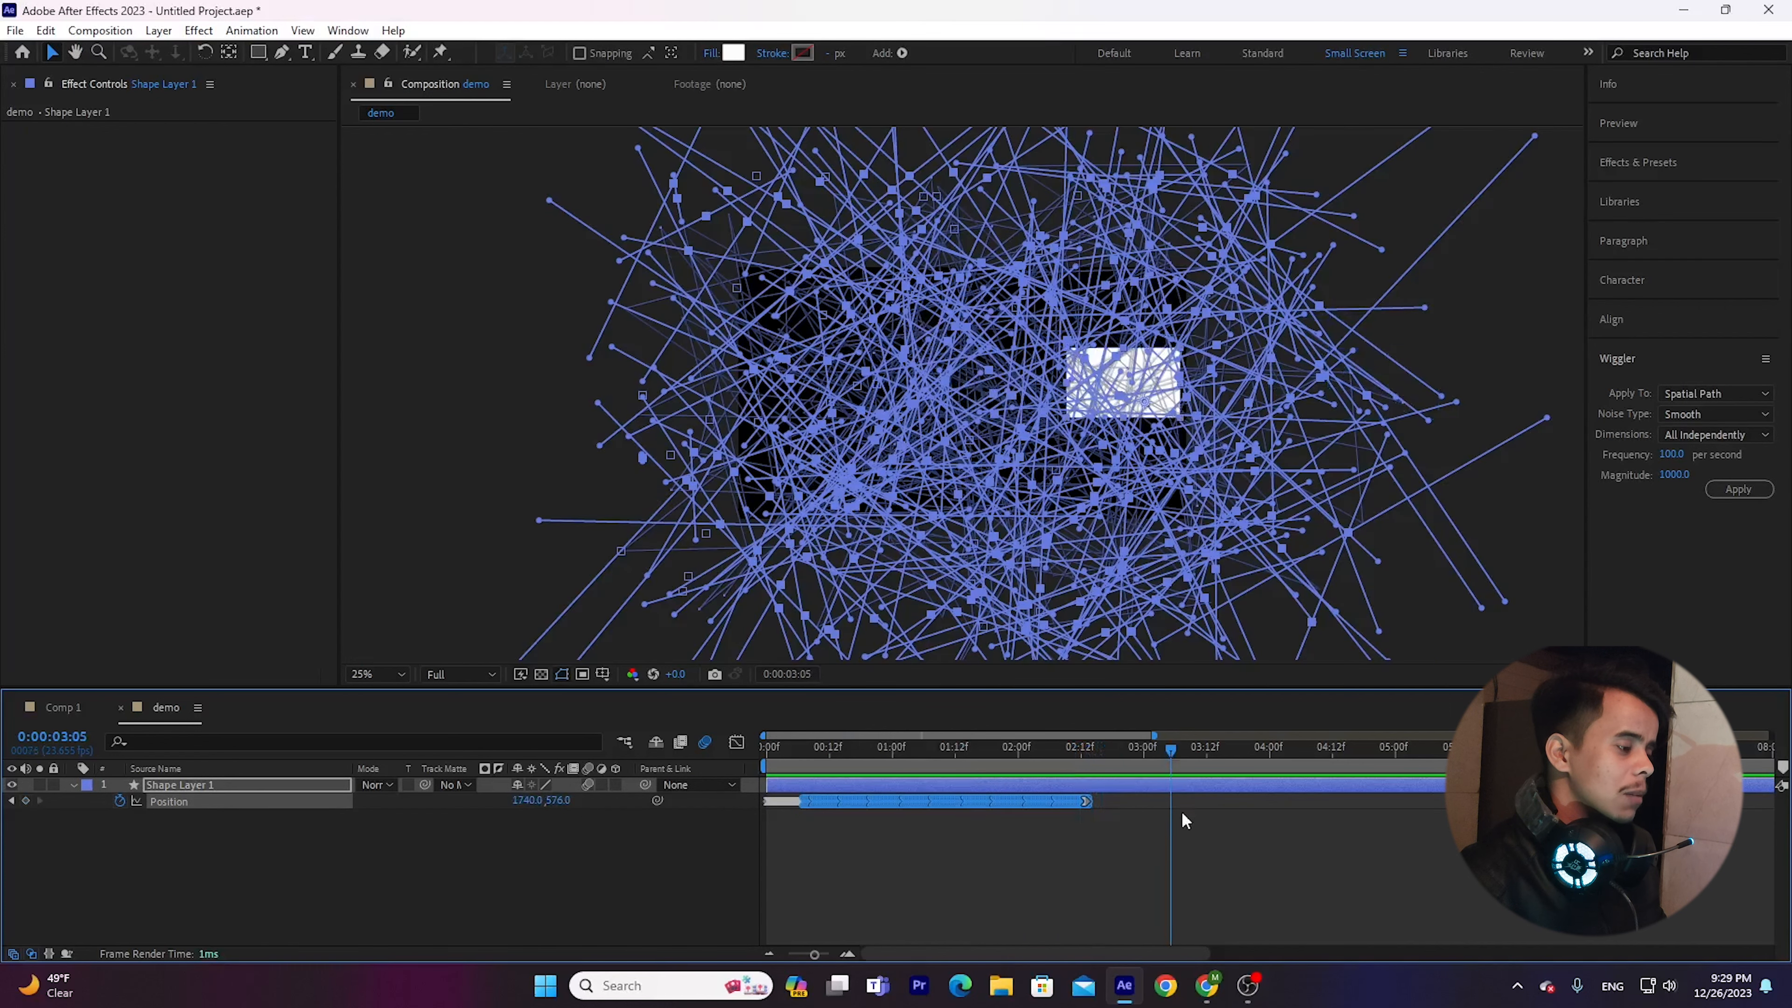
pyautogui.click(1184, 820)
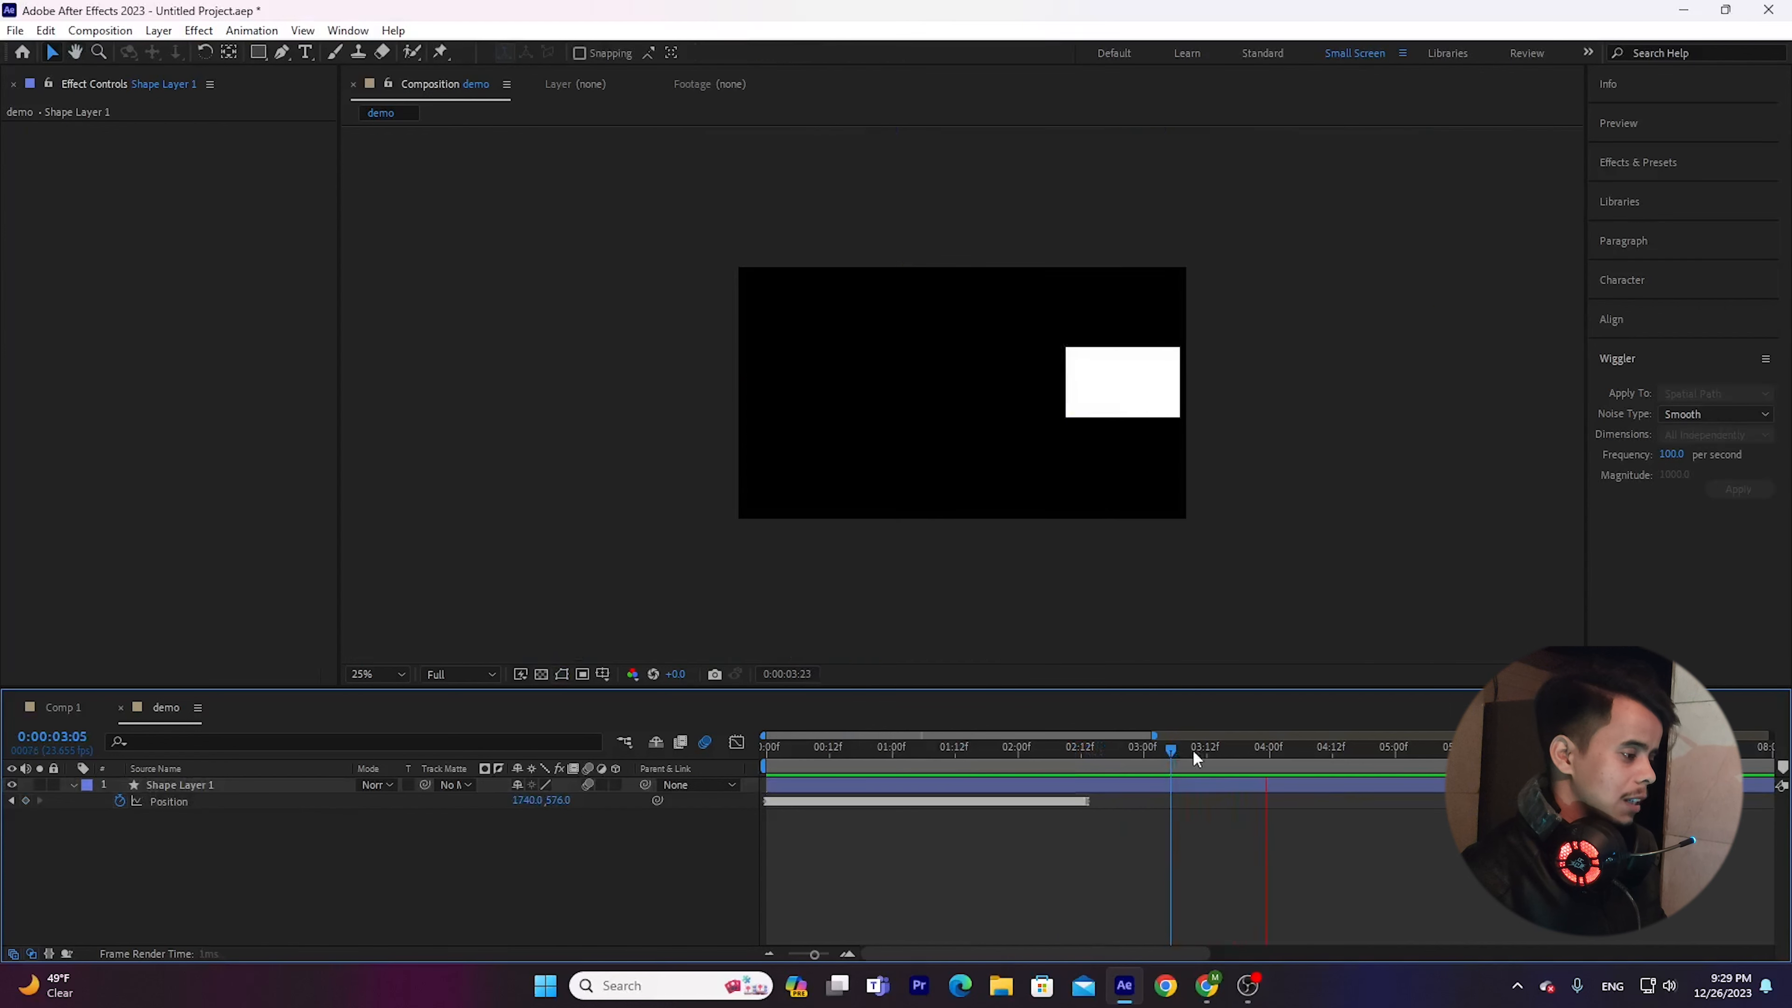
pyautogui.click(1155, 752)
pyautogui.moveTo(1155, 756); pyautogui.dragTo(917, 751)
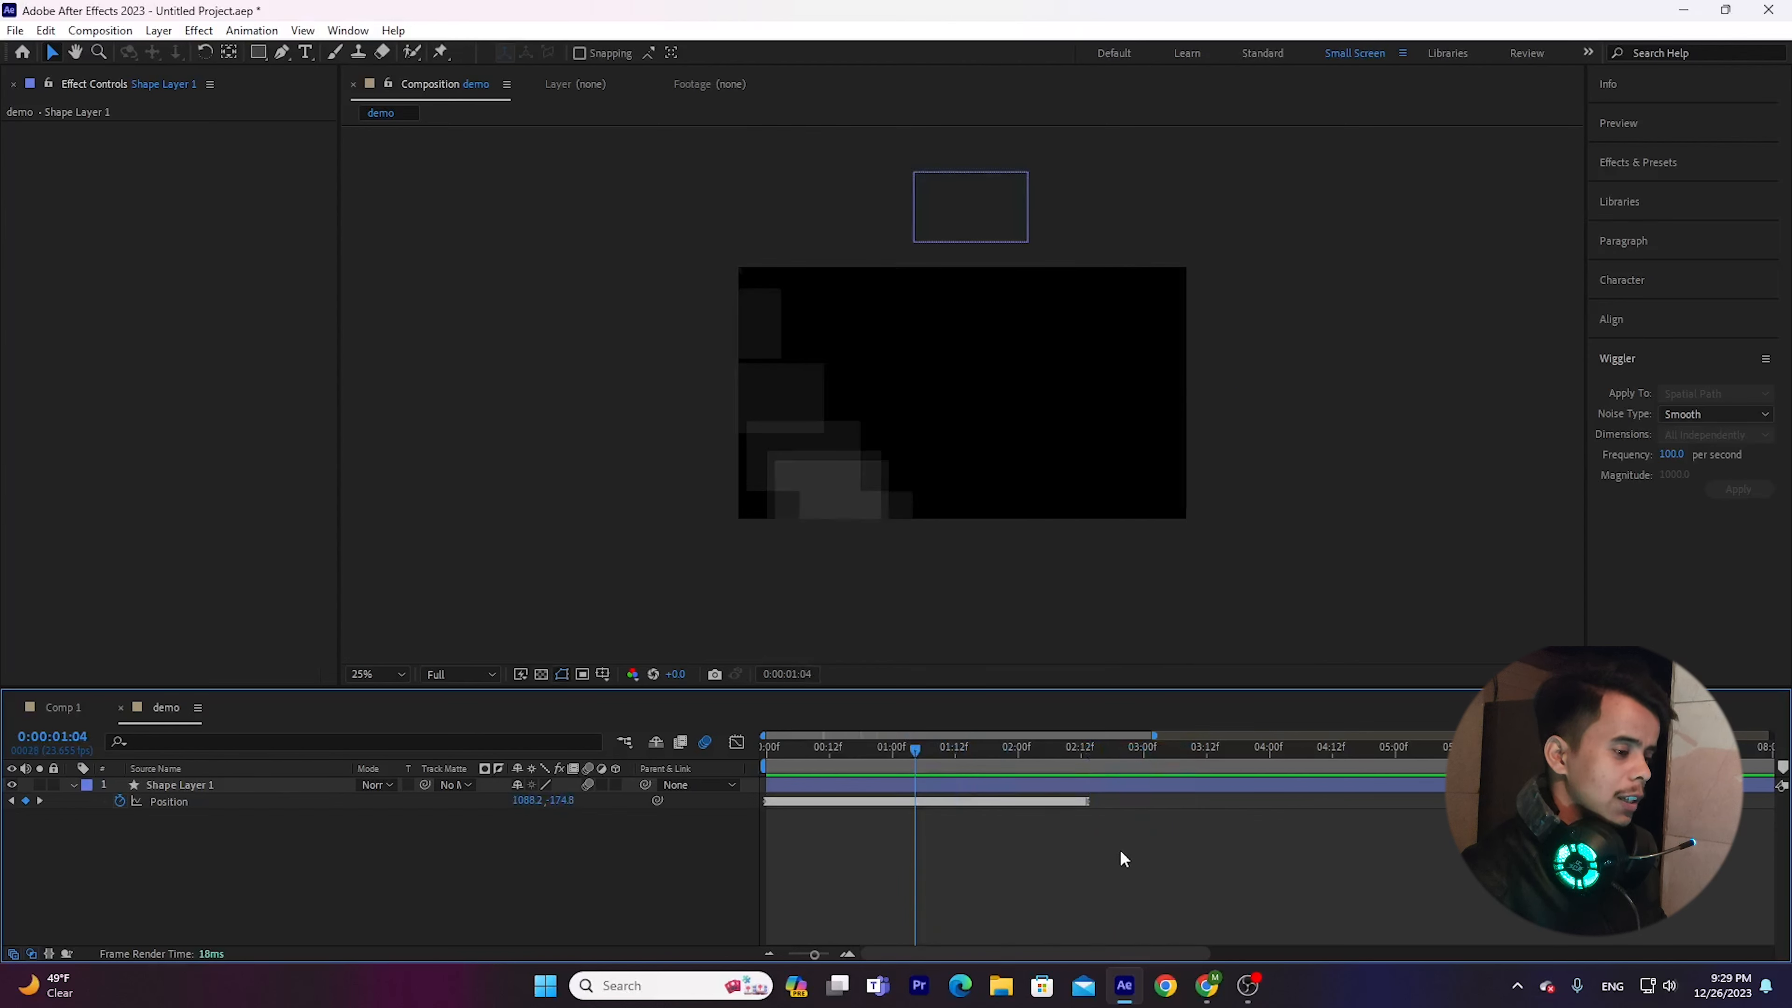
# Undo the Wiggler application on the Position keyframes and move the second Position keyframe to about 13.5 seconds.
pyautogui.moveTo(1117, 854); pyautogui.dragTo(750, 780)
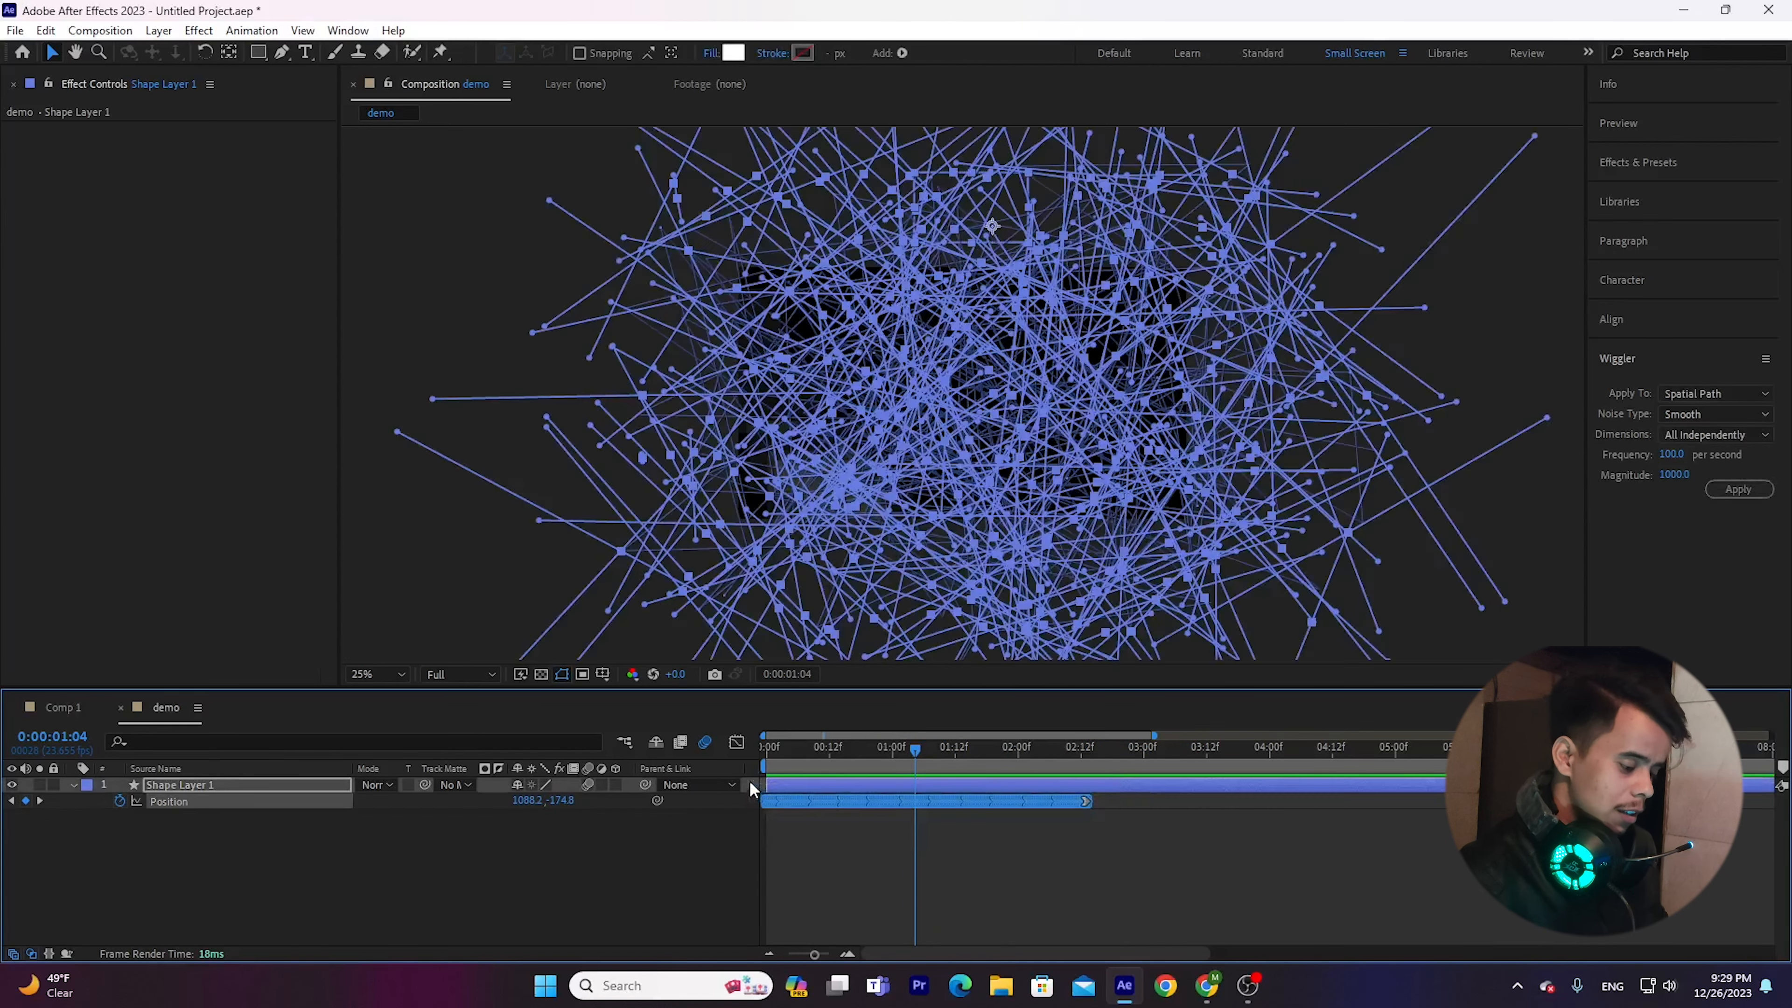
pyautogui.hotkey('ctrl', 'z')
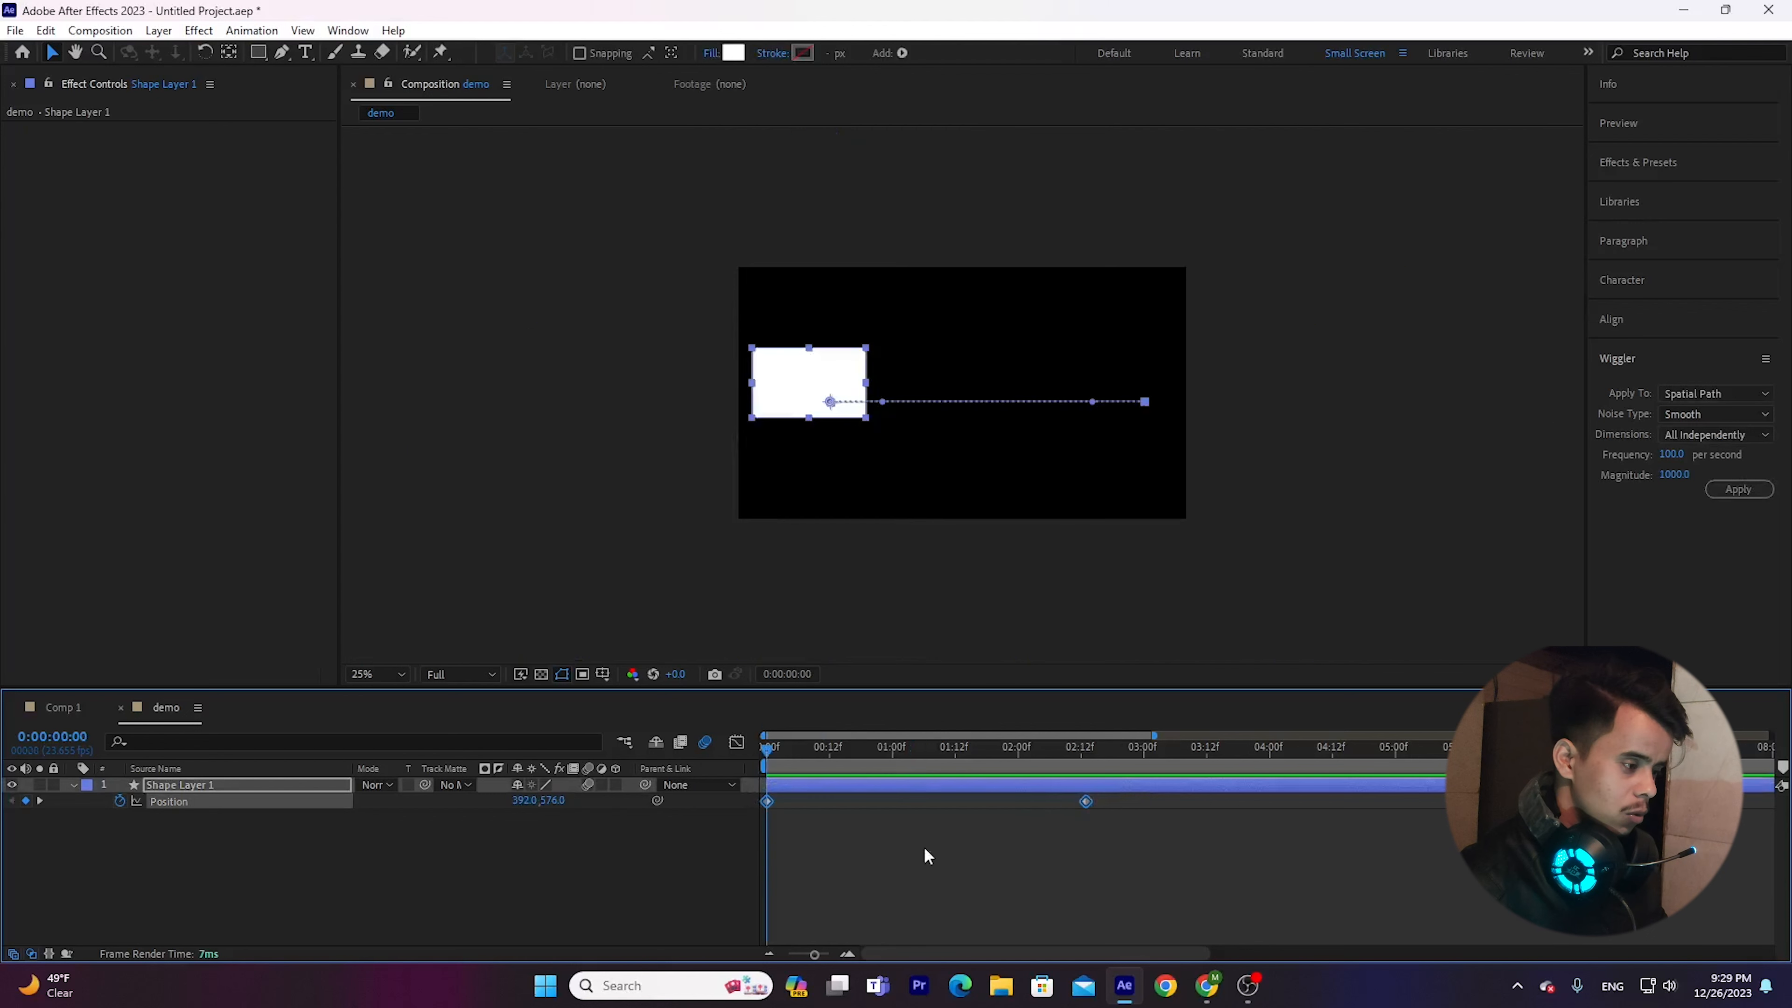
pyautogui.click(987, 856)
pyautogui.scroll(-2, 992, 853)
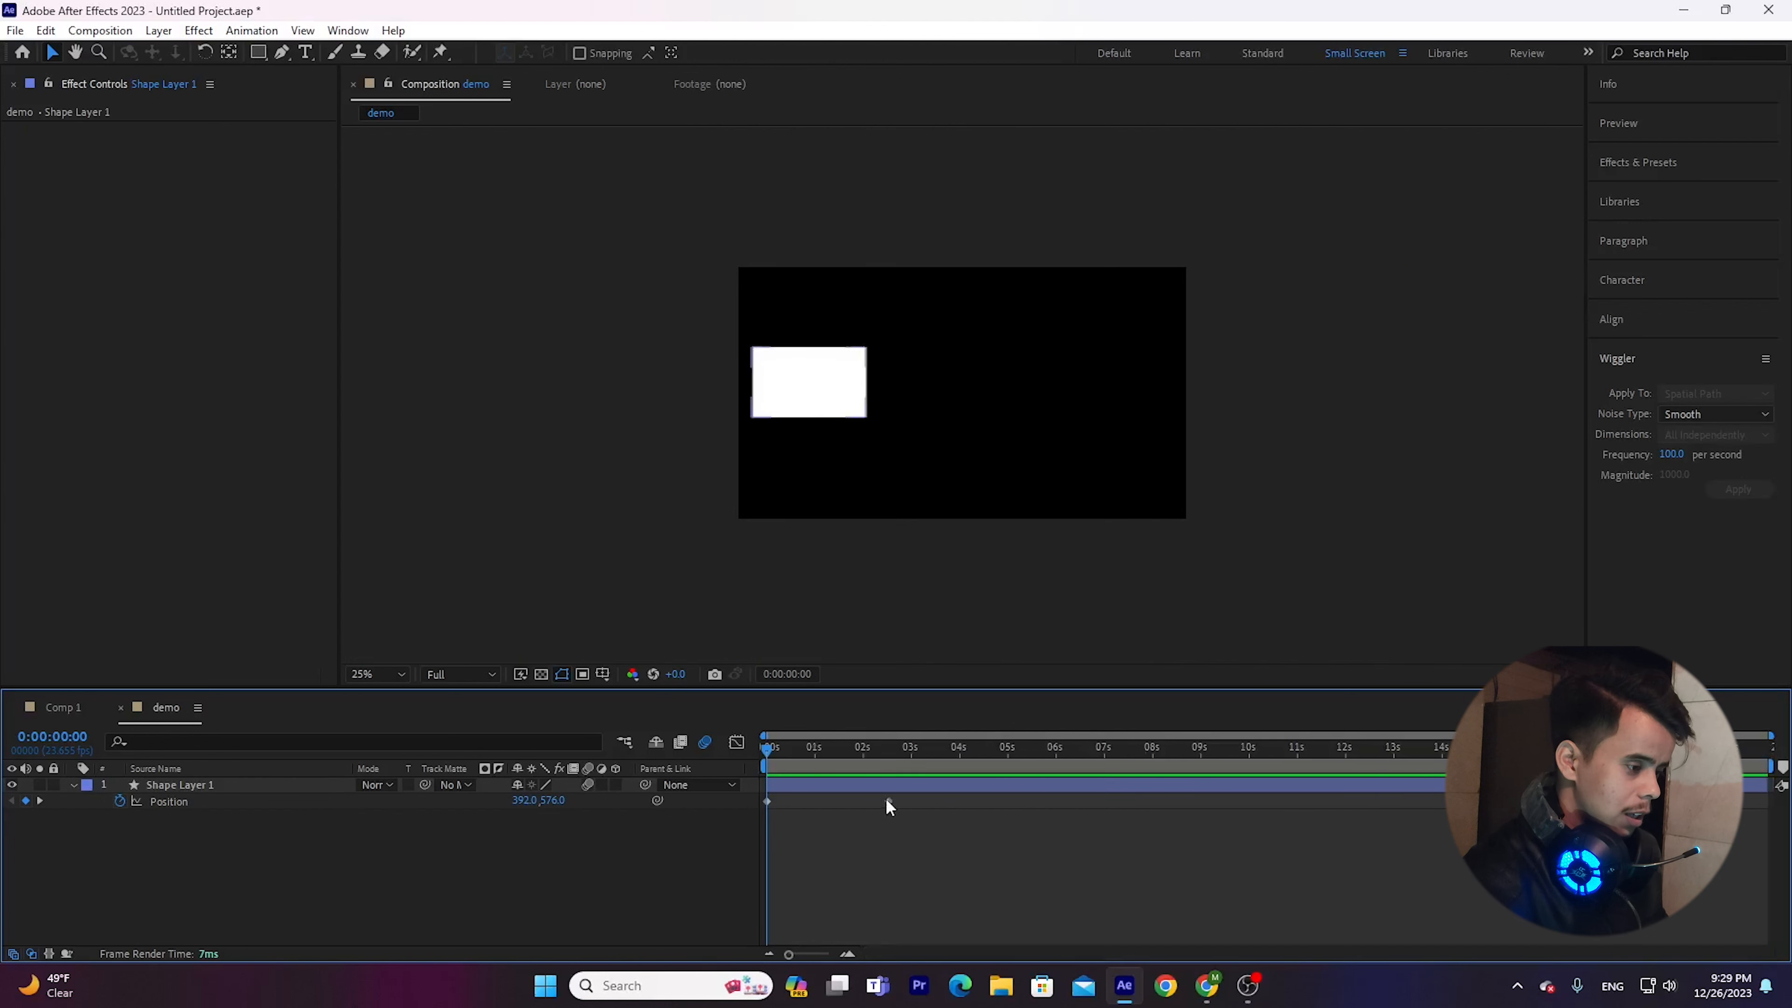
pyautogui.moveTo(889, 802); pyautogui.dragTo(1414, 813)
# Apply the Wiggler to both Position keyframes with frequency 50 per second and magnitude 1000, and preview the result.
pyautogui.moveTo(1475, 882); pyautogui.dragTo(698, 787)
pyautogui.click(1669, 454)
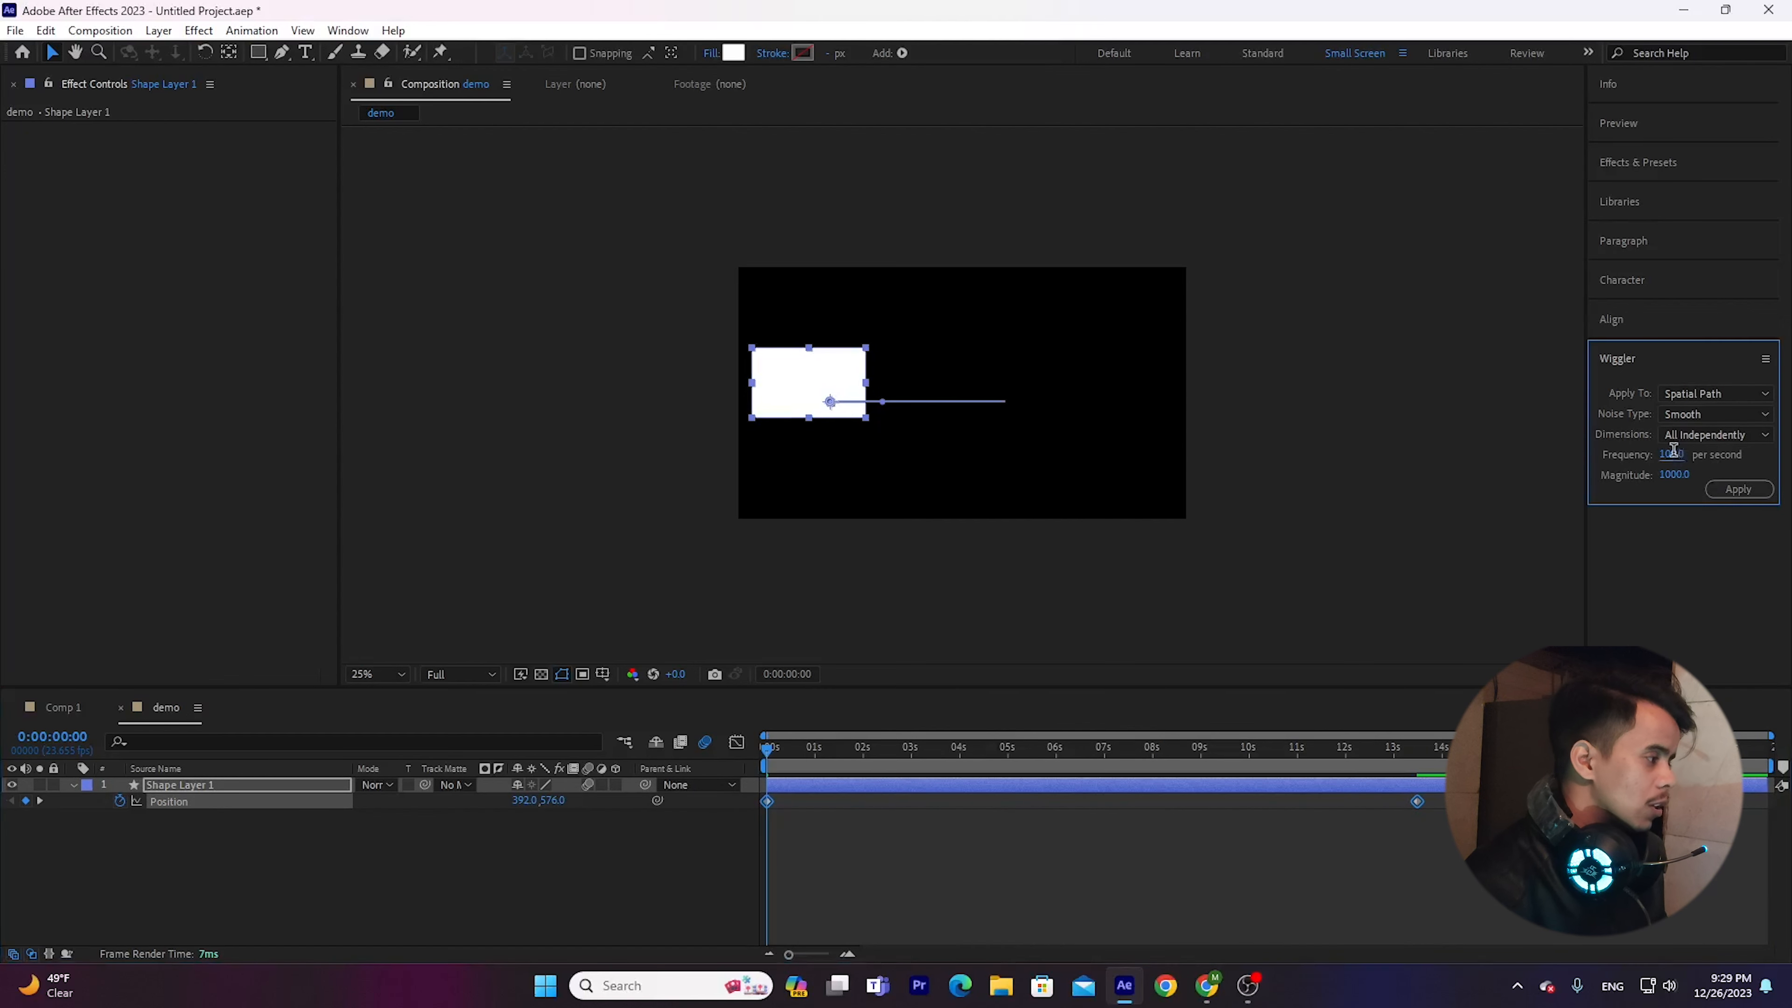
pyautogui.write('50')
pyautogui.press('Return')
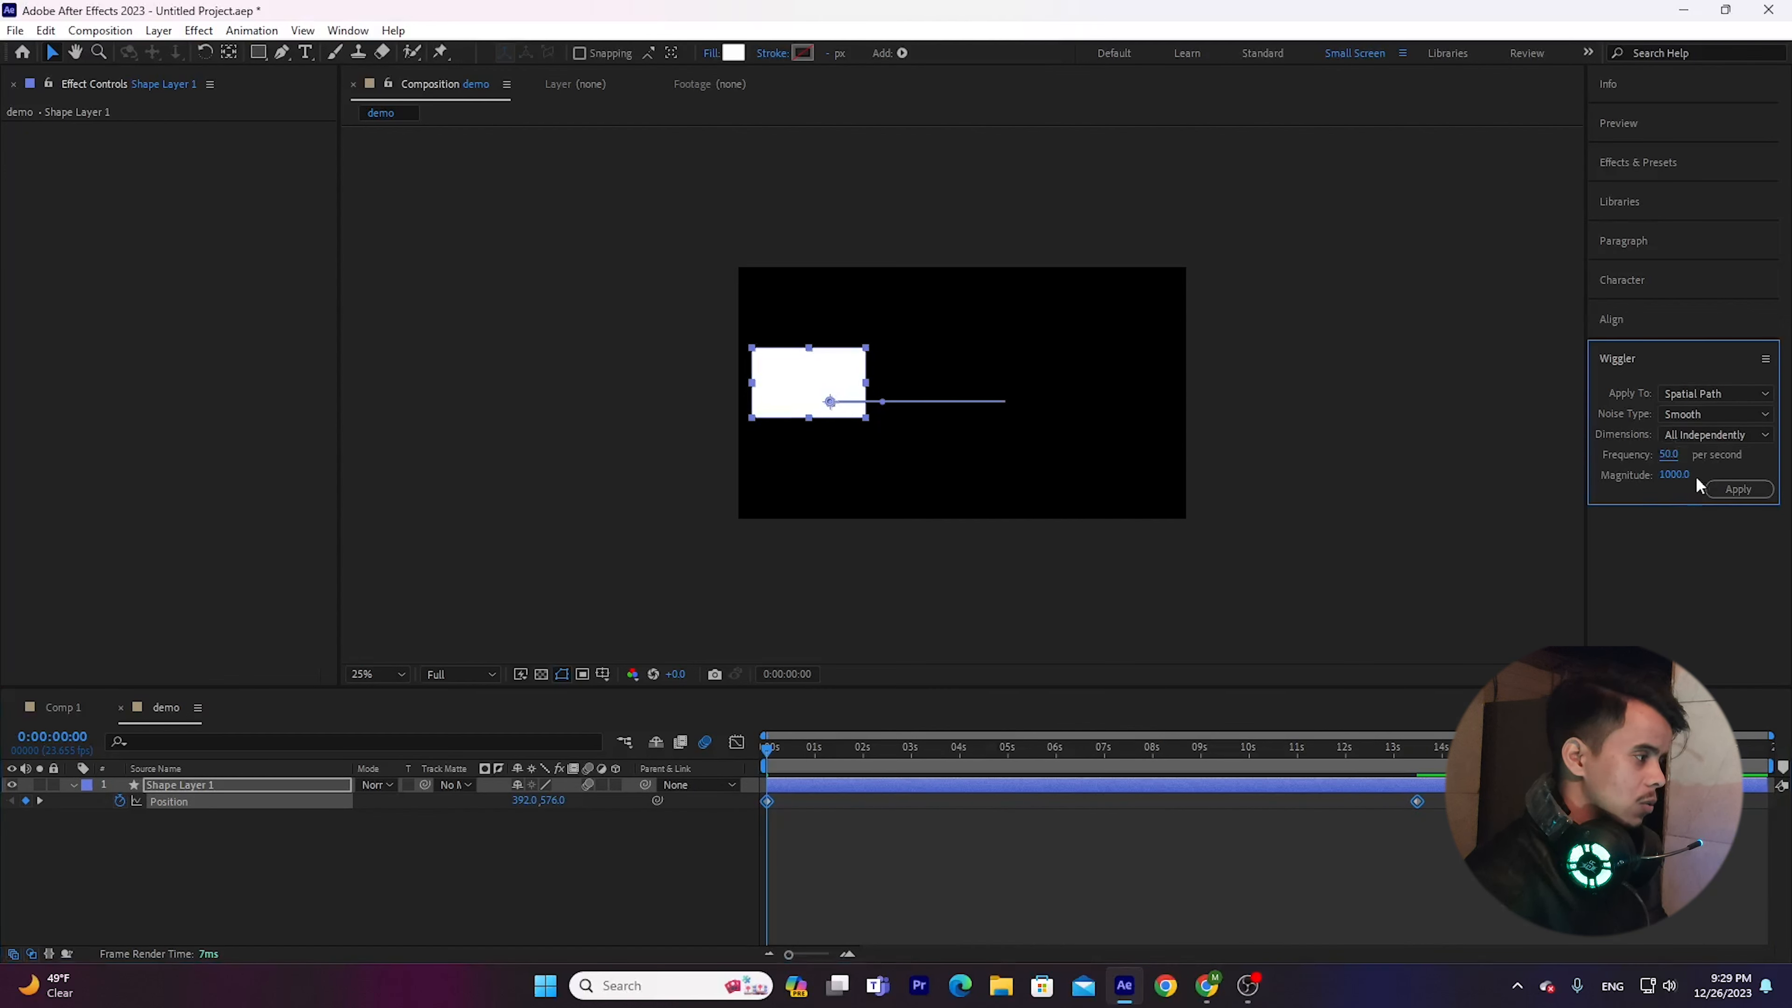
pyautogui.click(1743, 490)
pyautogui.press('space')
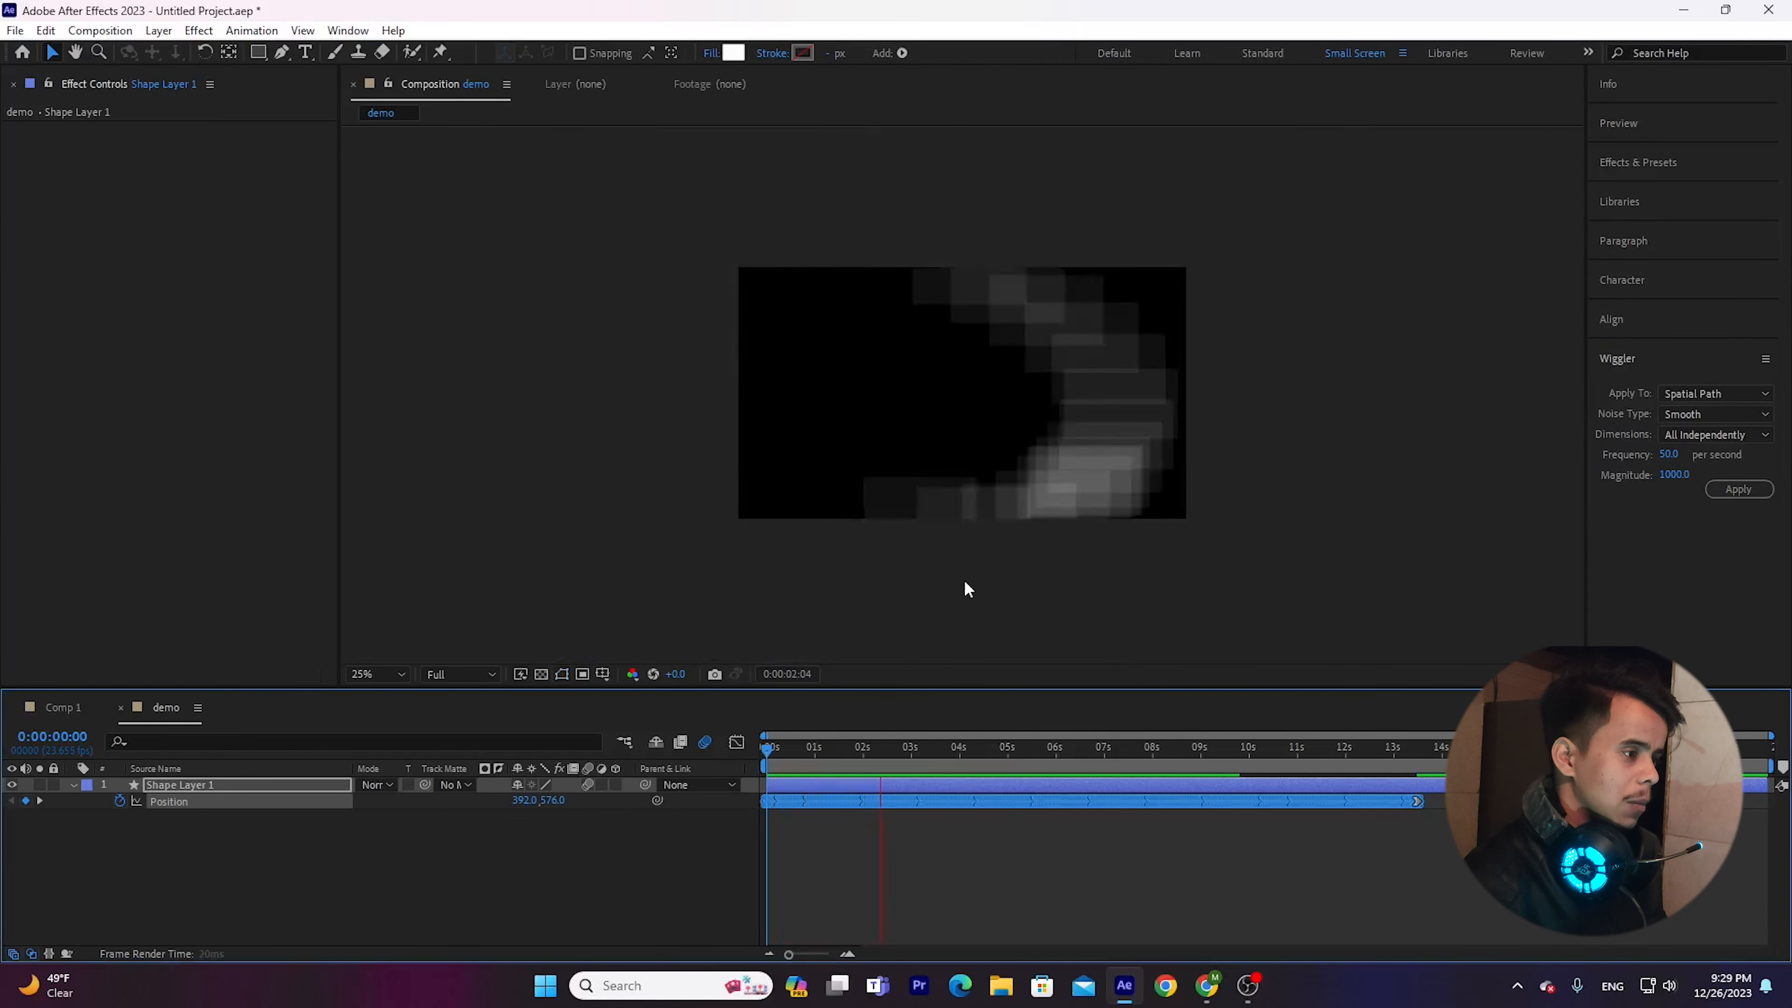
pyautogui.press('space')
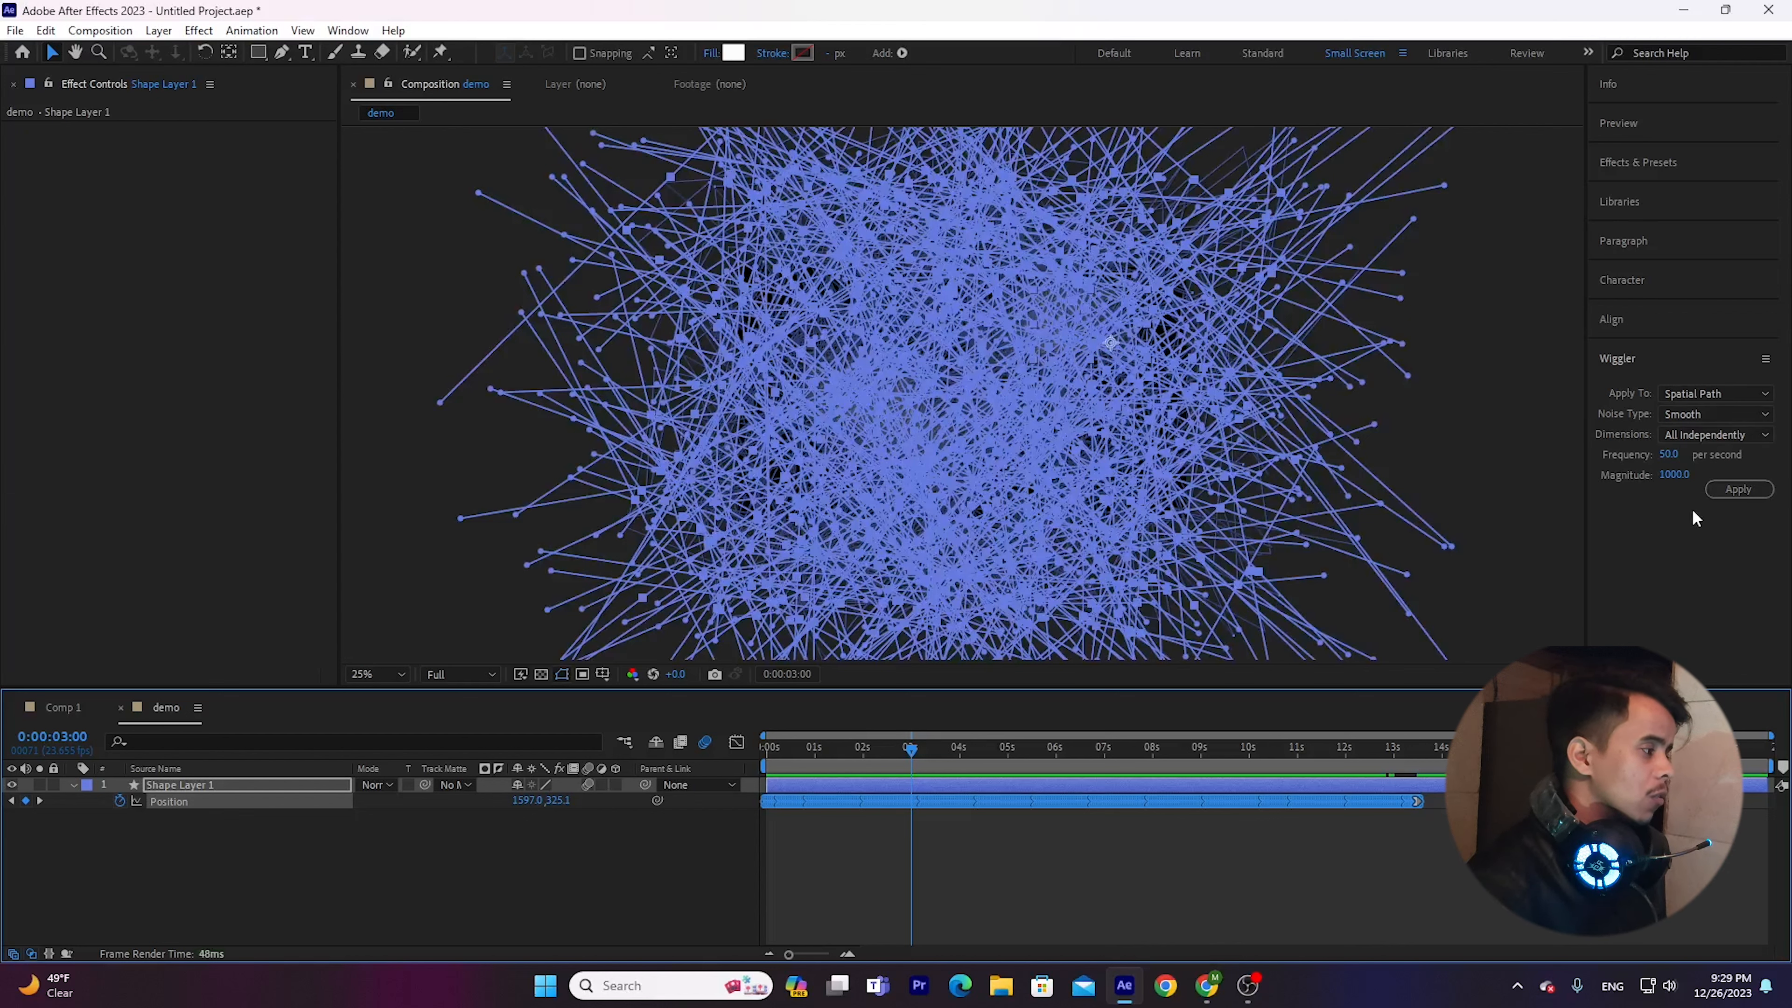
# Set the Wiggler magnitude to 10 and apply it on top of the already wiggled Position keyframes.
pyautogui.click(1676, 475)
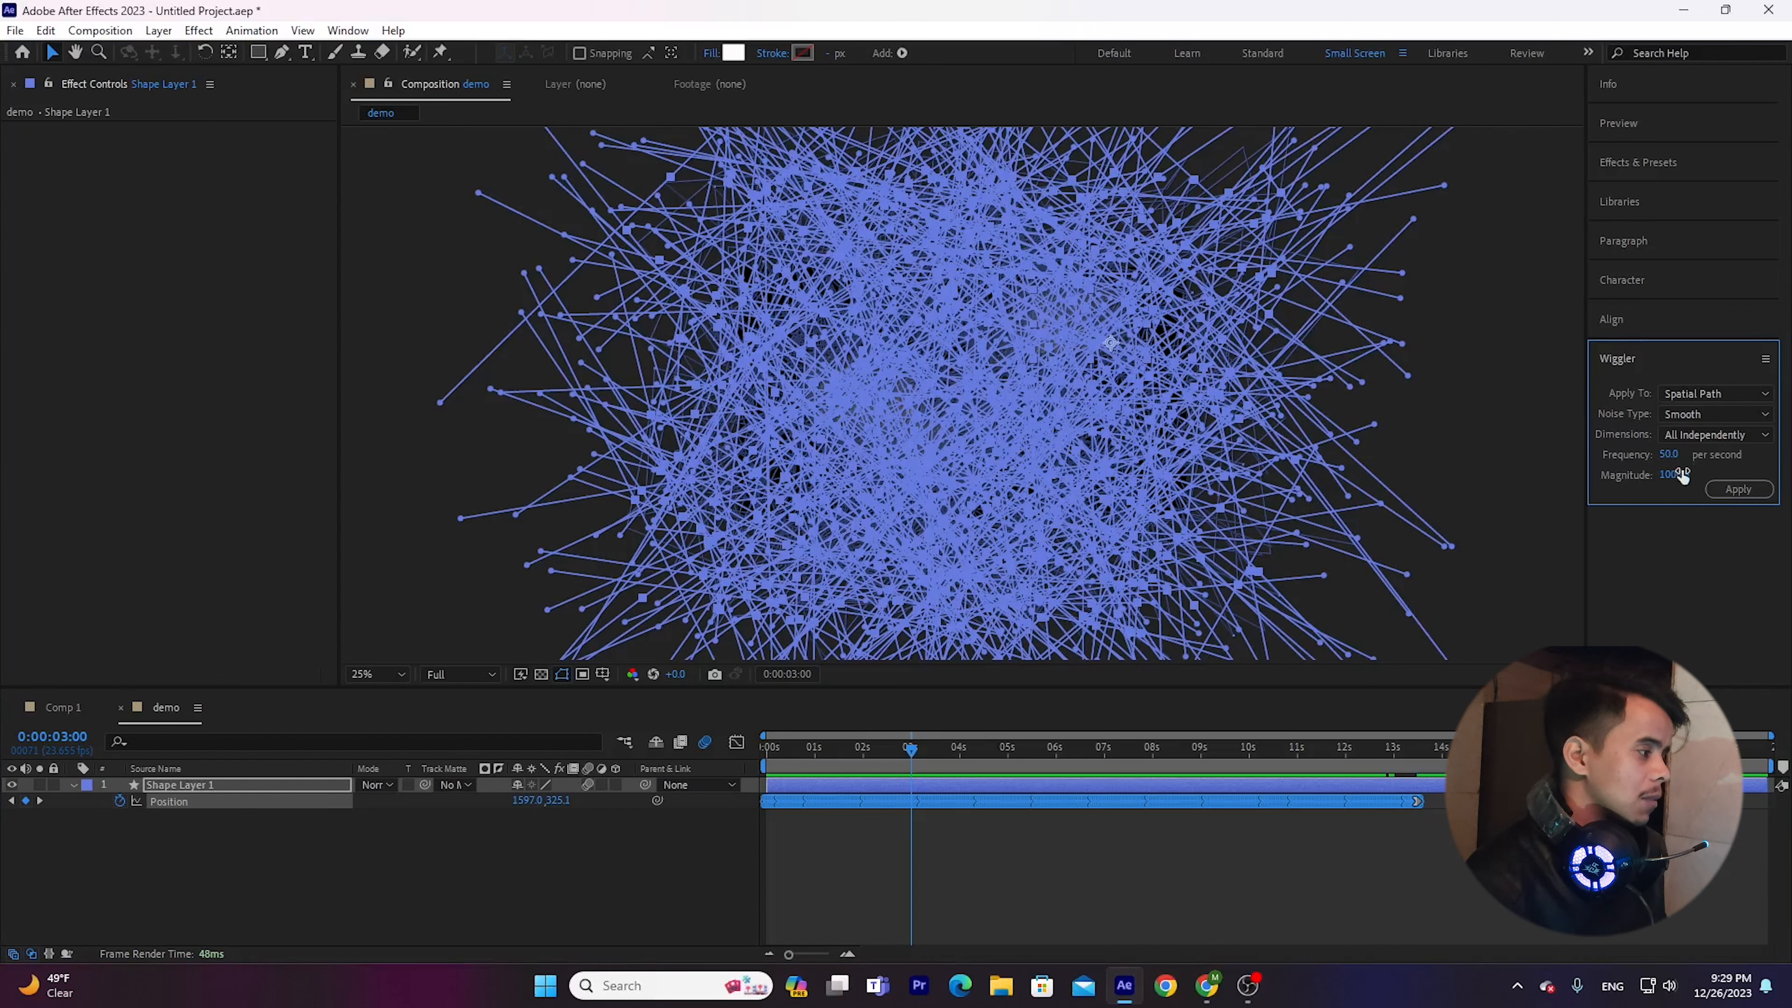
pyautogui.write('10')
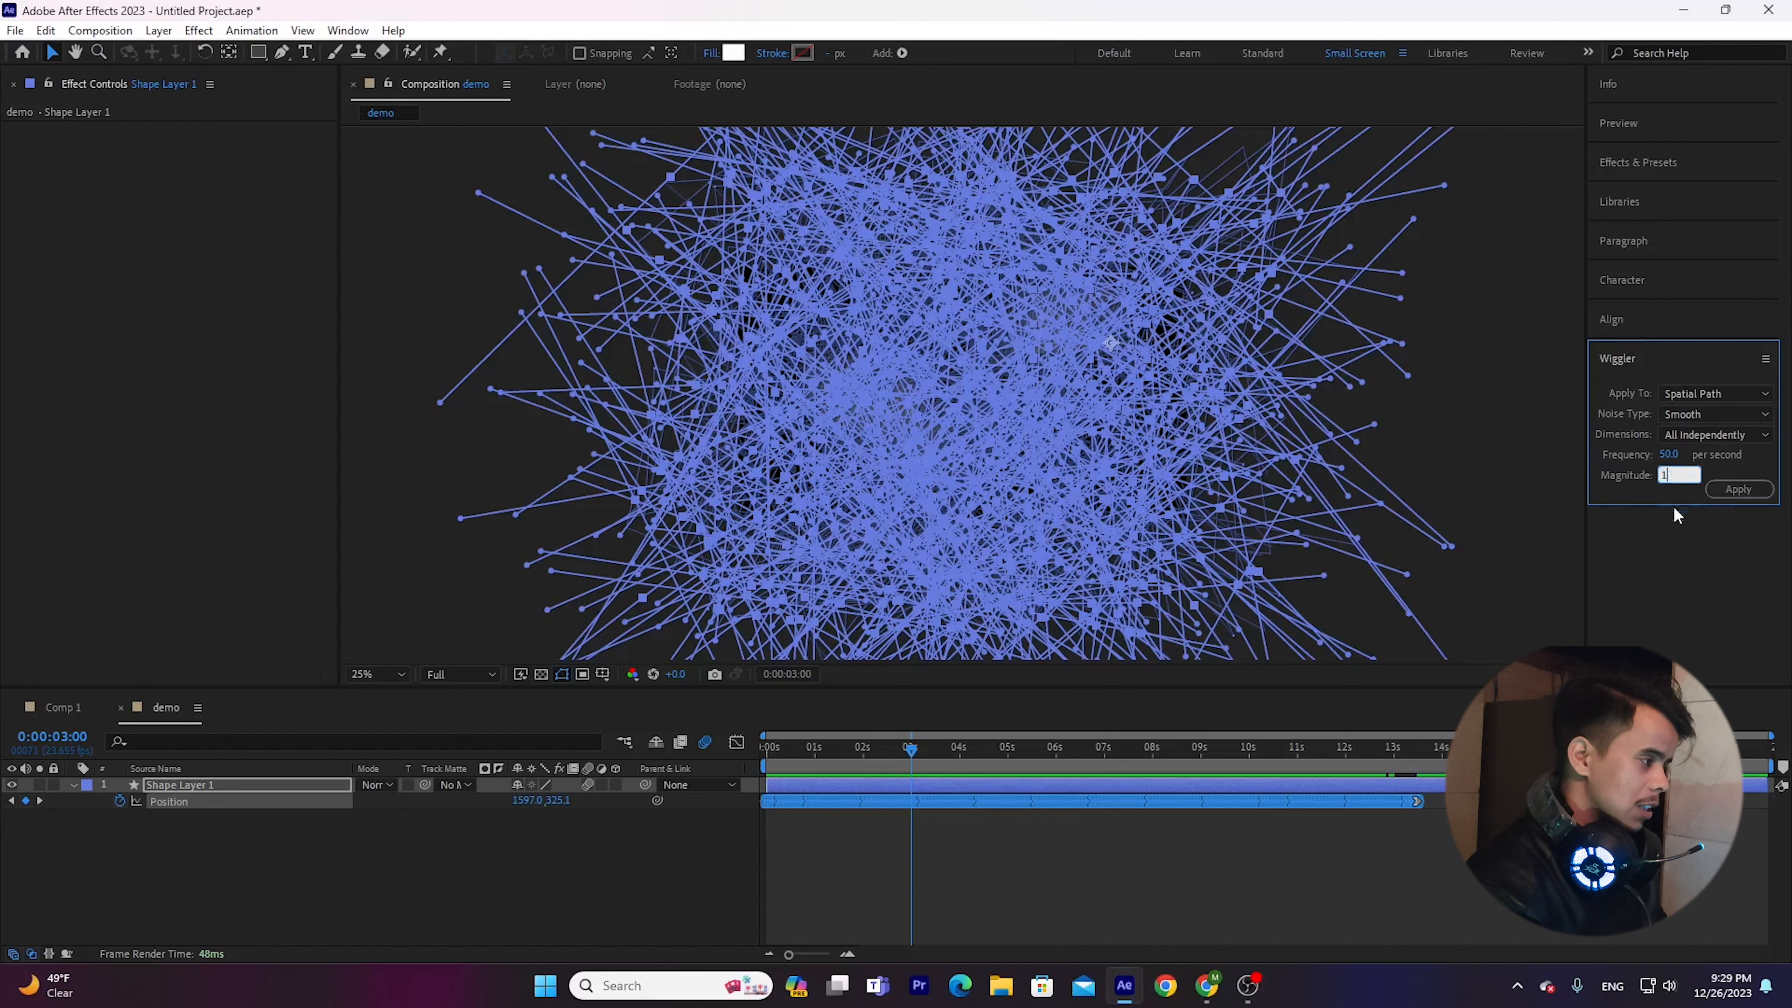
pyautogui.press('Return')
pyautogui.click(1737, 489)
pyautogui.moveTo(887, 752); pyautogui.dragTo(711, 770)
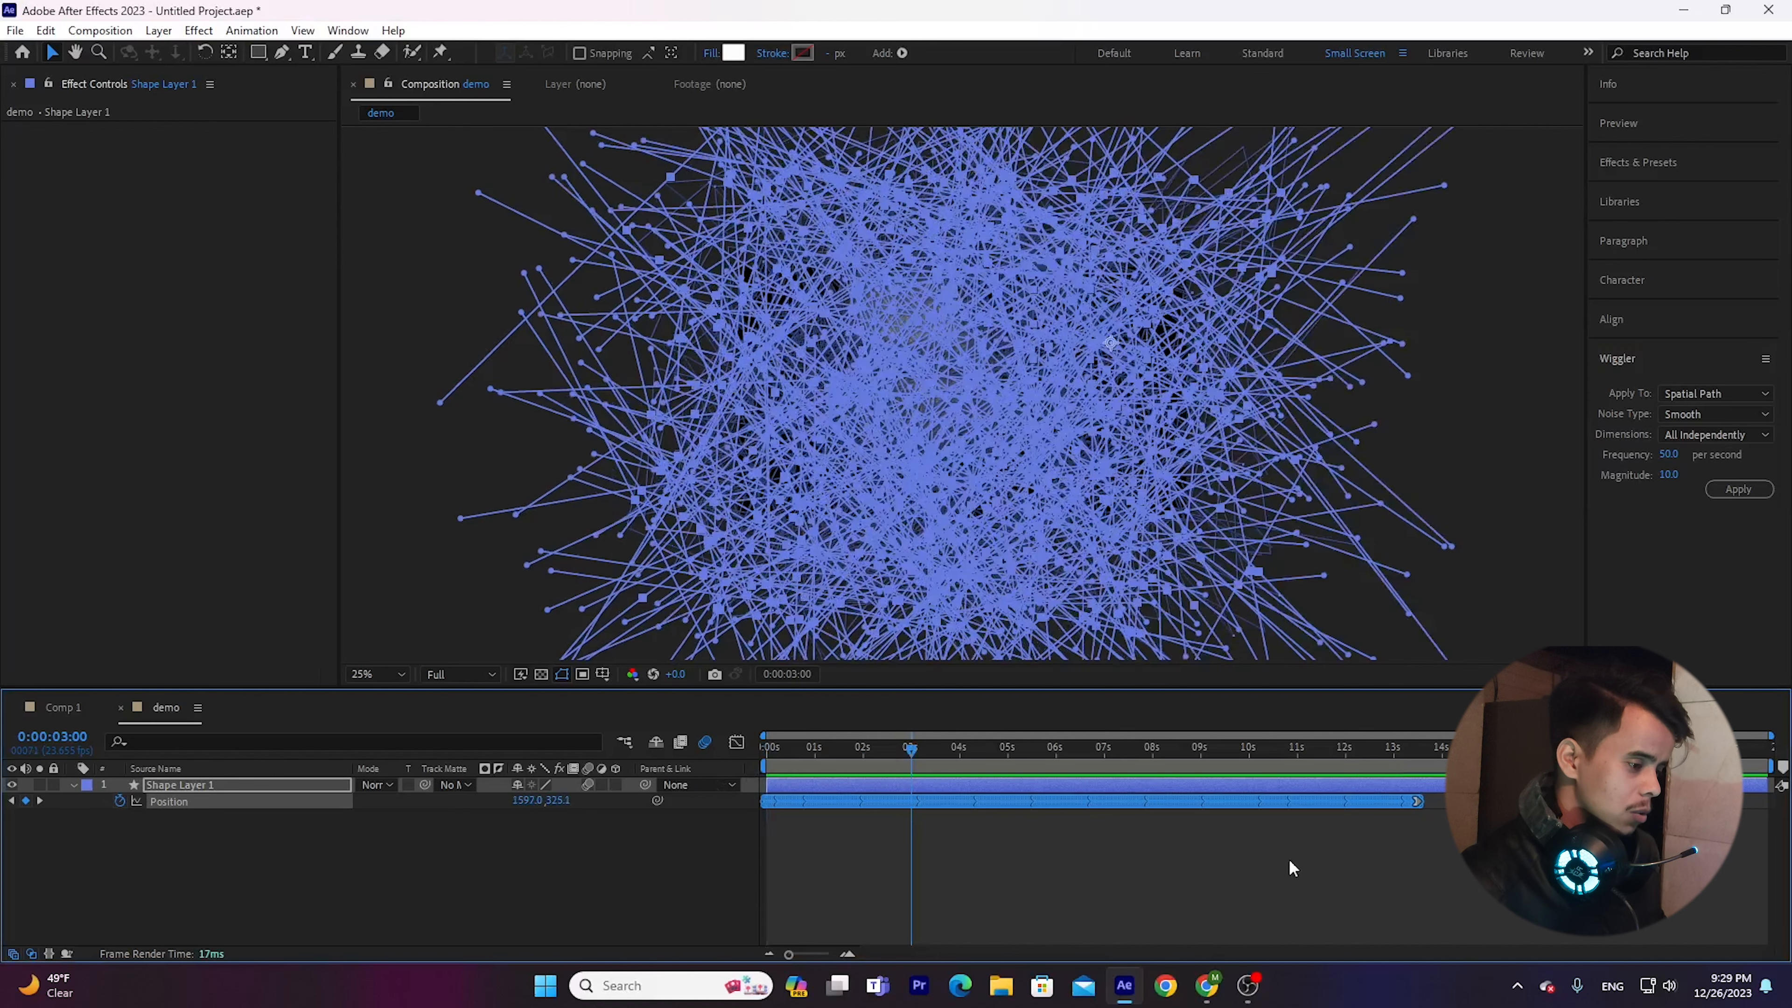
# Undo back to the two original Position keyframes and apply the Wiggler to both with frequency 50 and magnitude 10.
pyautogui.hotkey('ctrl', 'z')
pyautogui.moveTo(1468, 866); pyautogui.dragTo(720, 807)
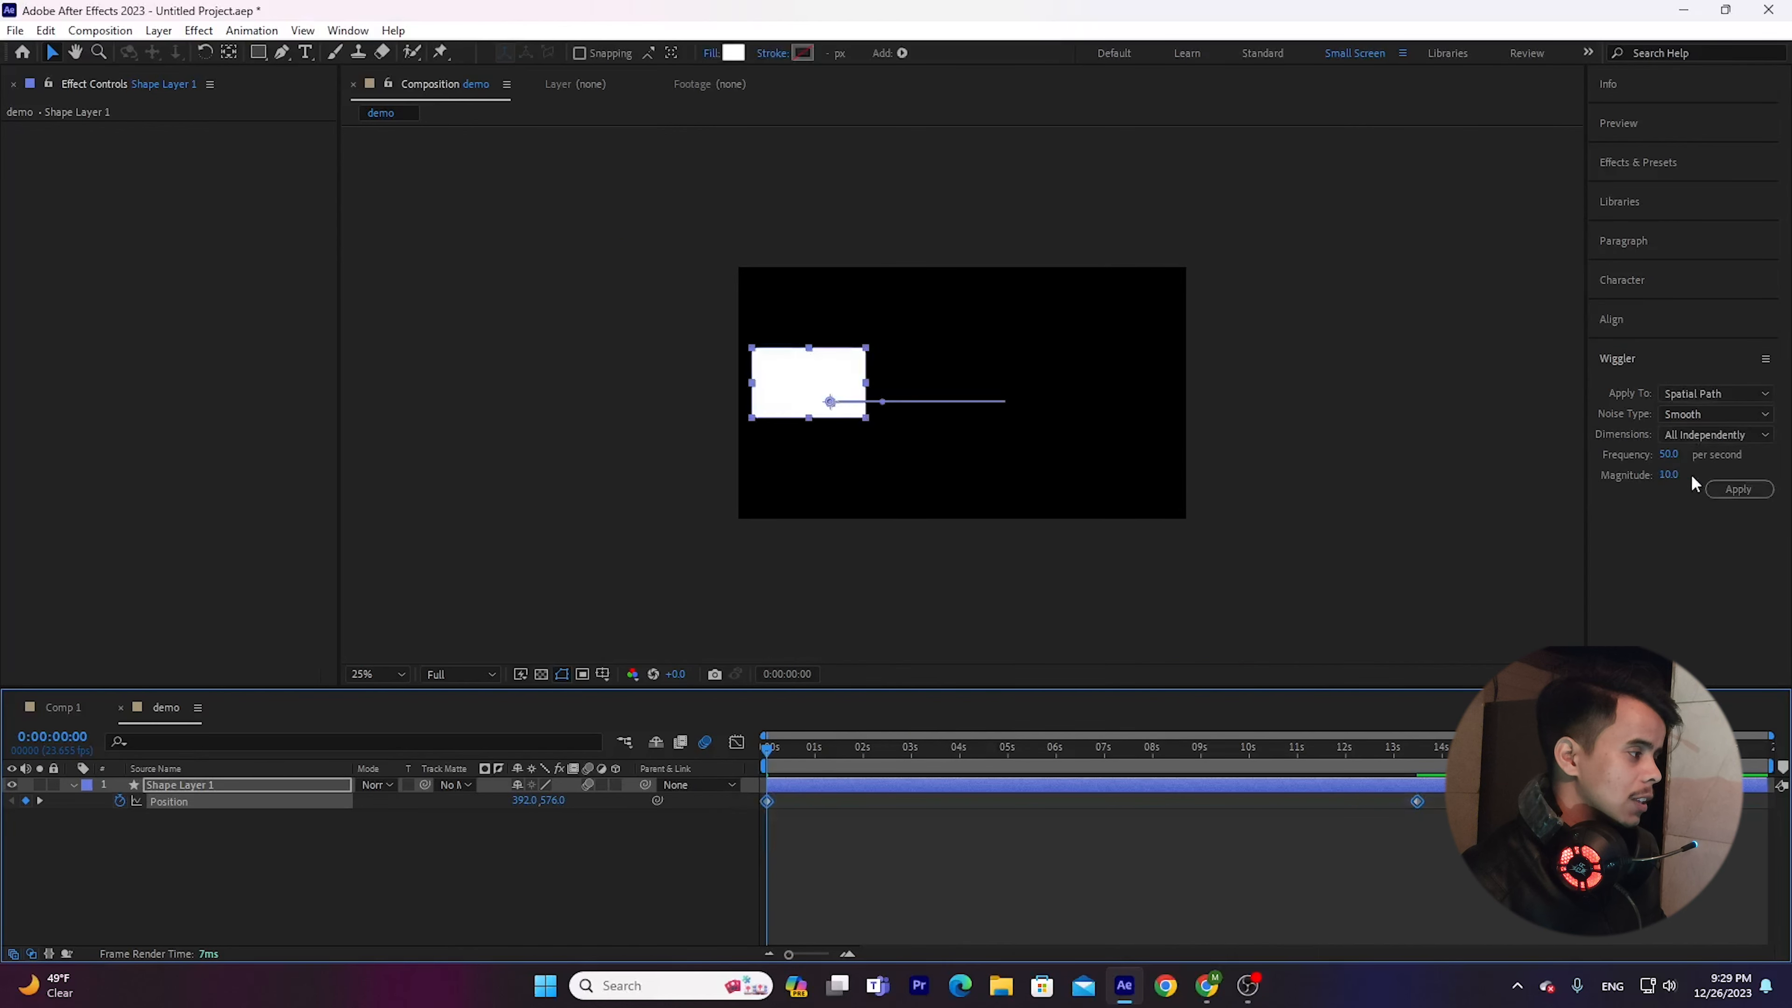
pyautogui.click(1747, 492)
pyautogui.click(1016, 869)
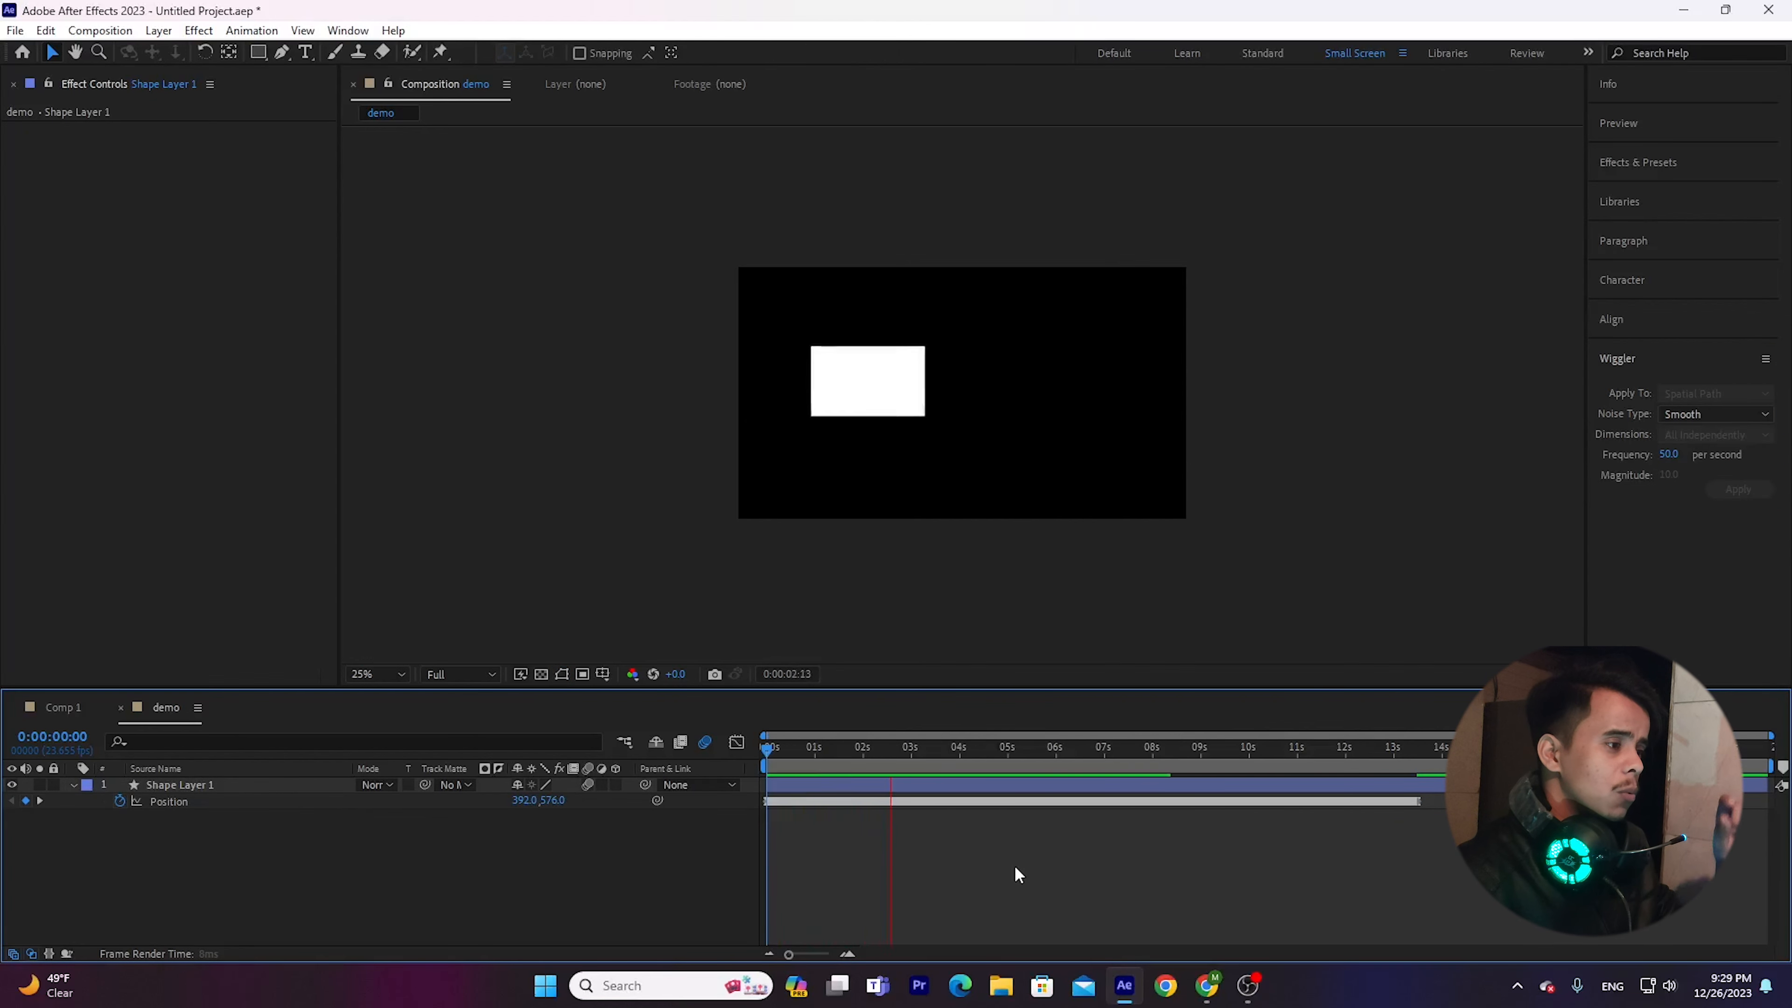
# Preview the subtle shake, inspect the wiggled Position path and keyframes, and return the playhead to the start.
pyautogui.press('space')
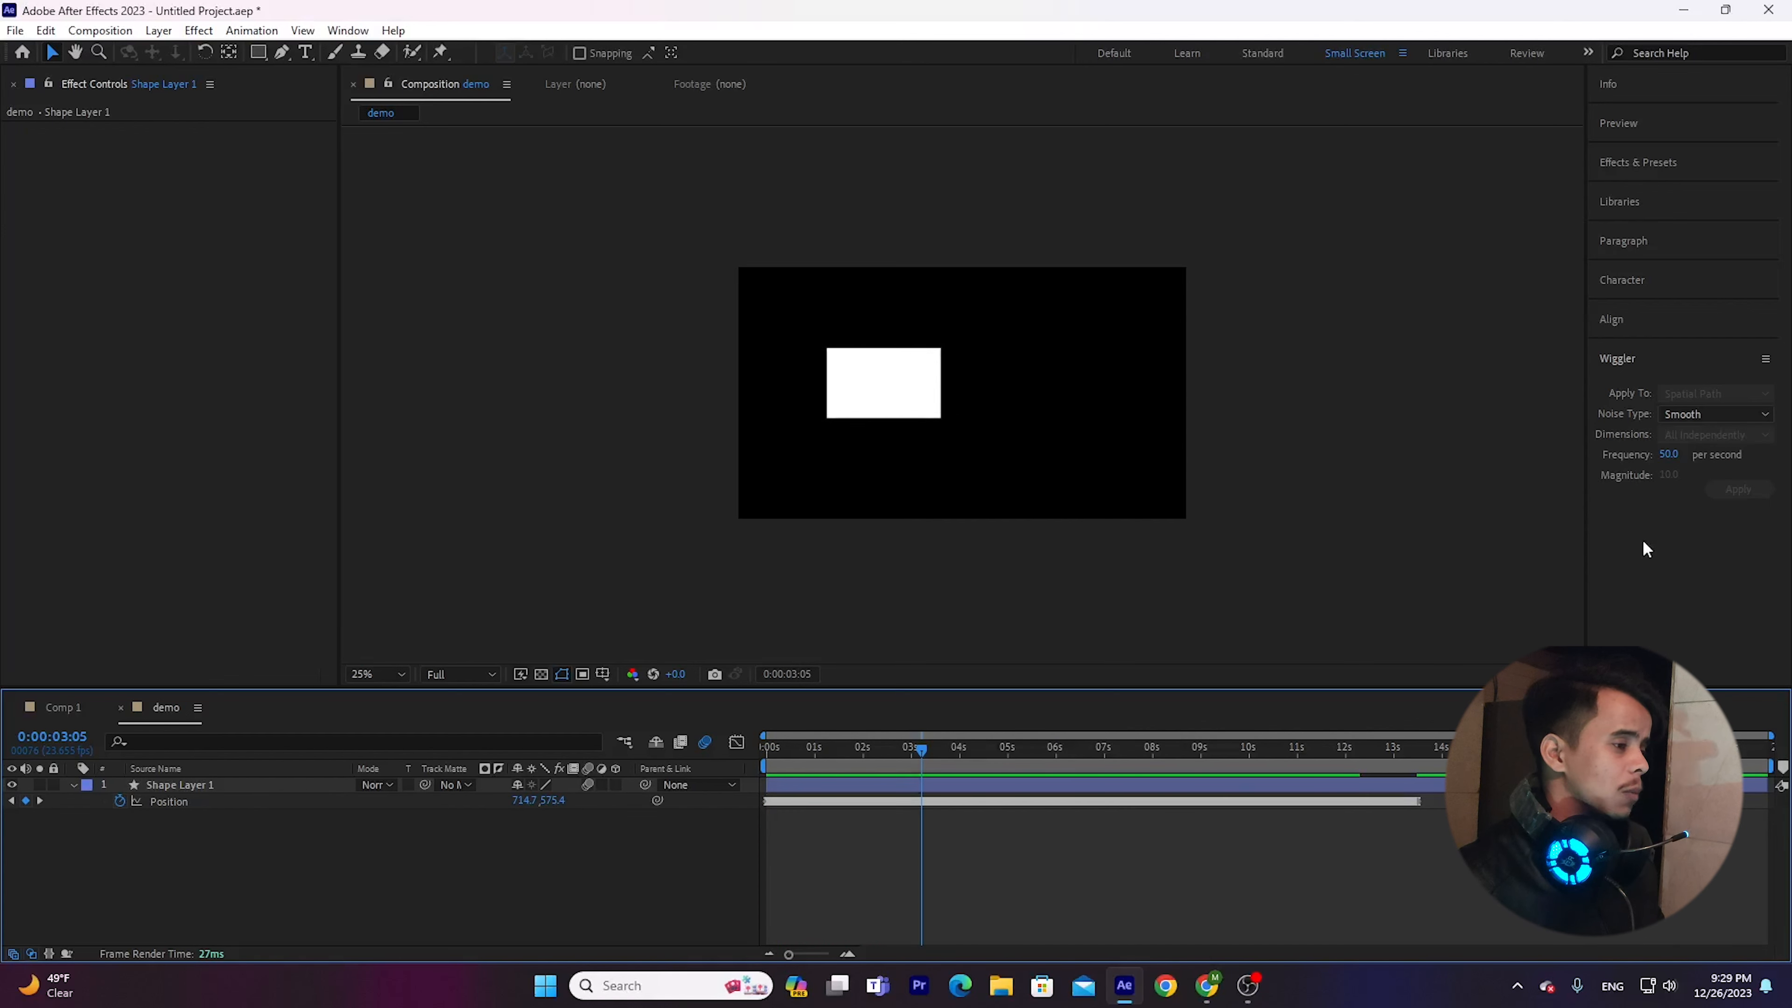
pyautogui.press('space')
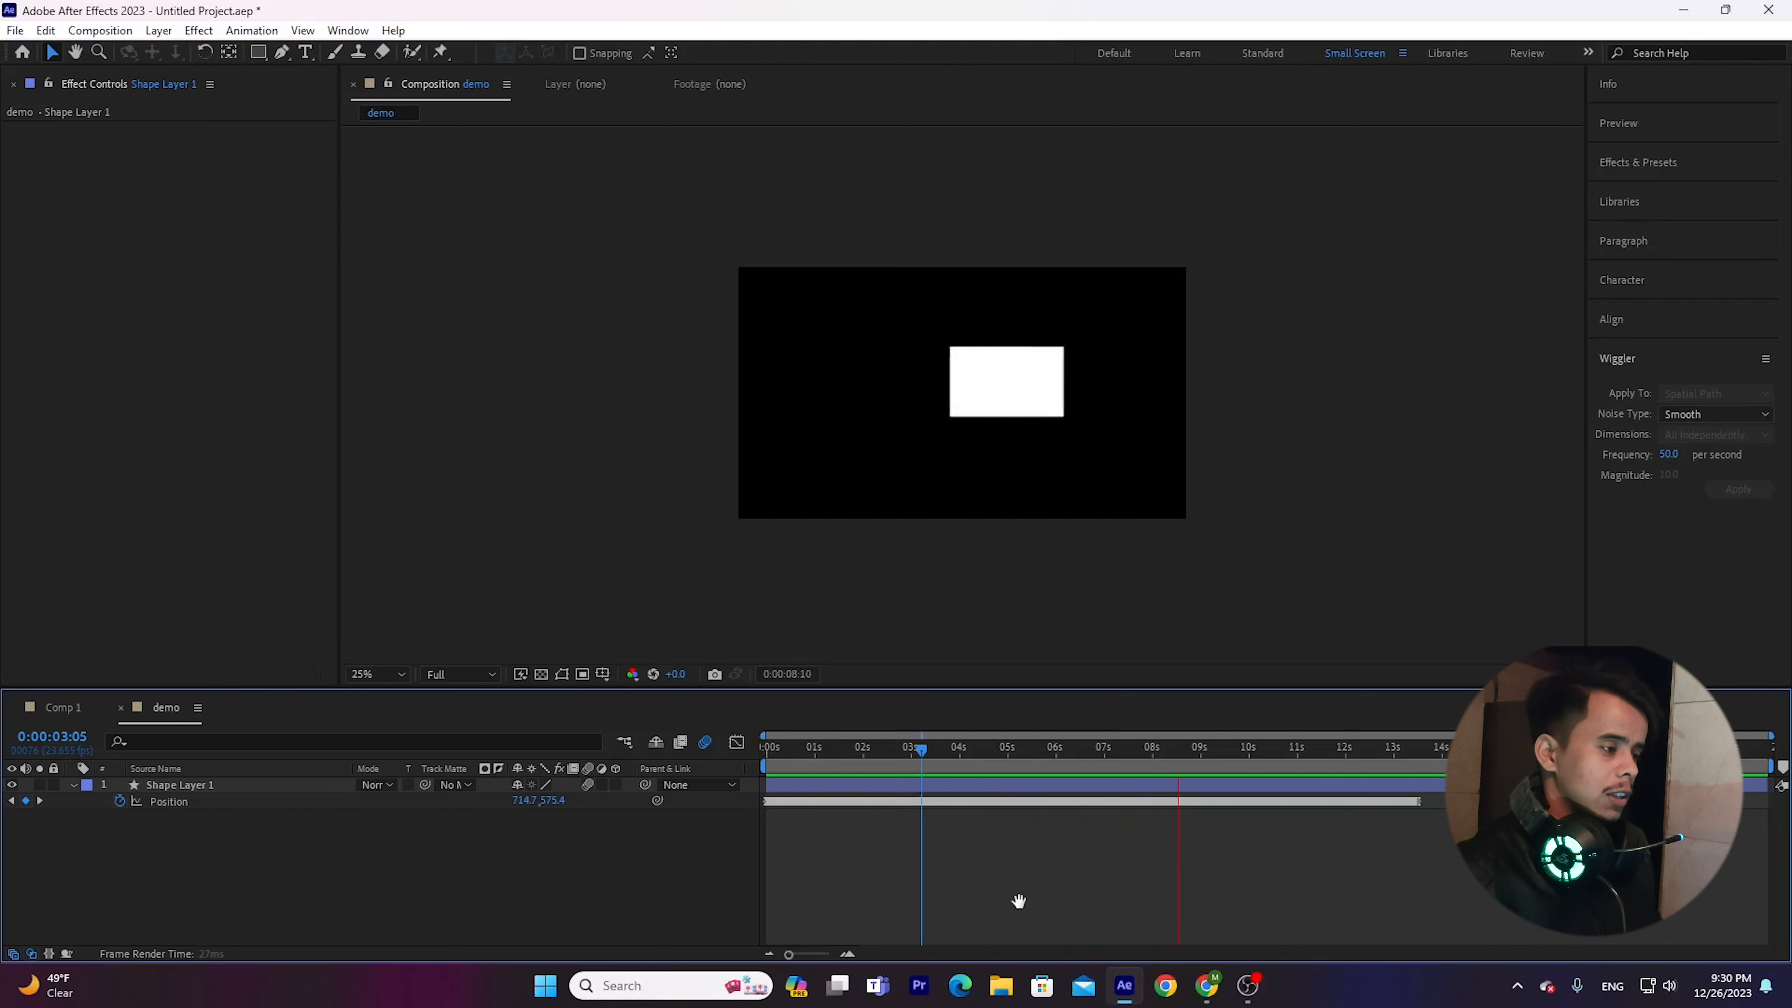
pyautogui.press('space')
pyautogui.moveTo(1463, 877); pyautogui.dragTo(734, 783)
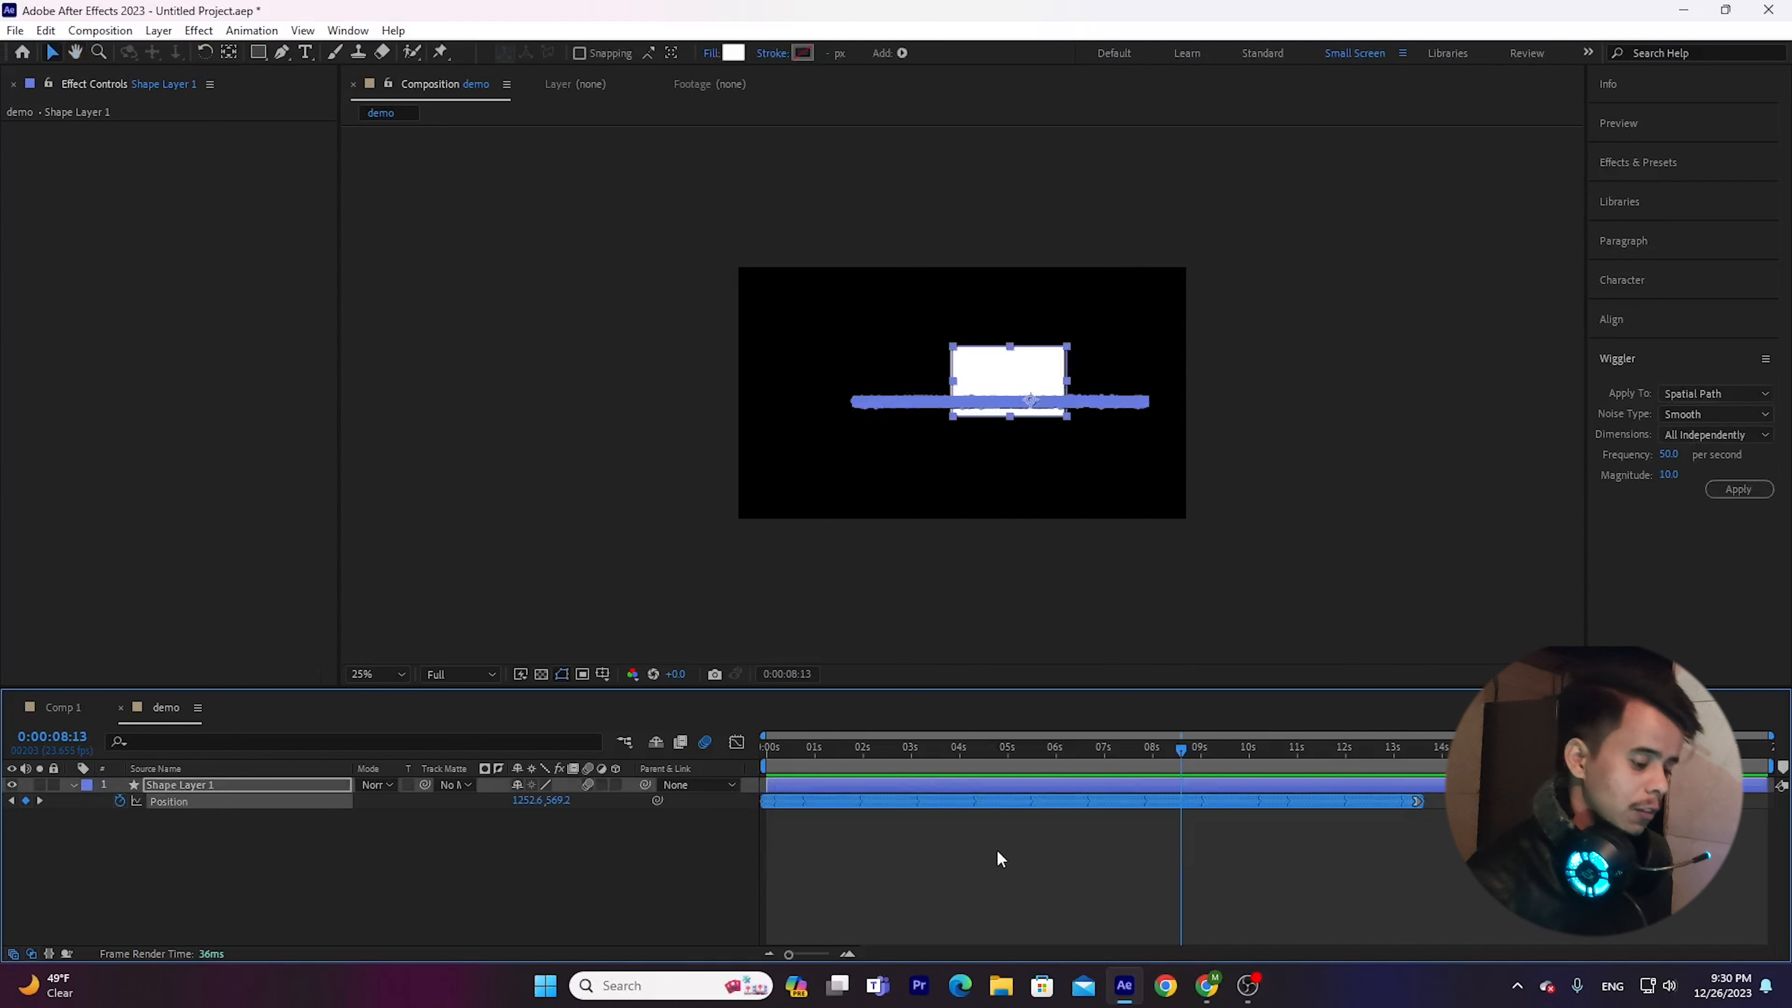
pyautogui.click(1052, 887)
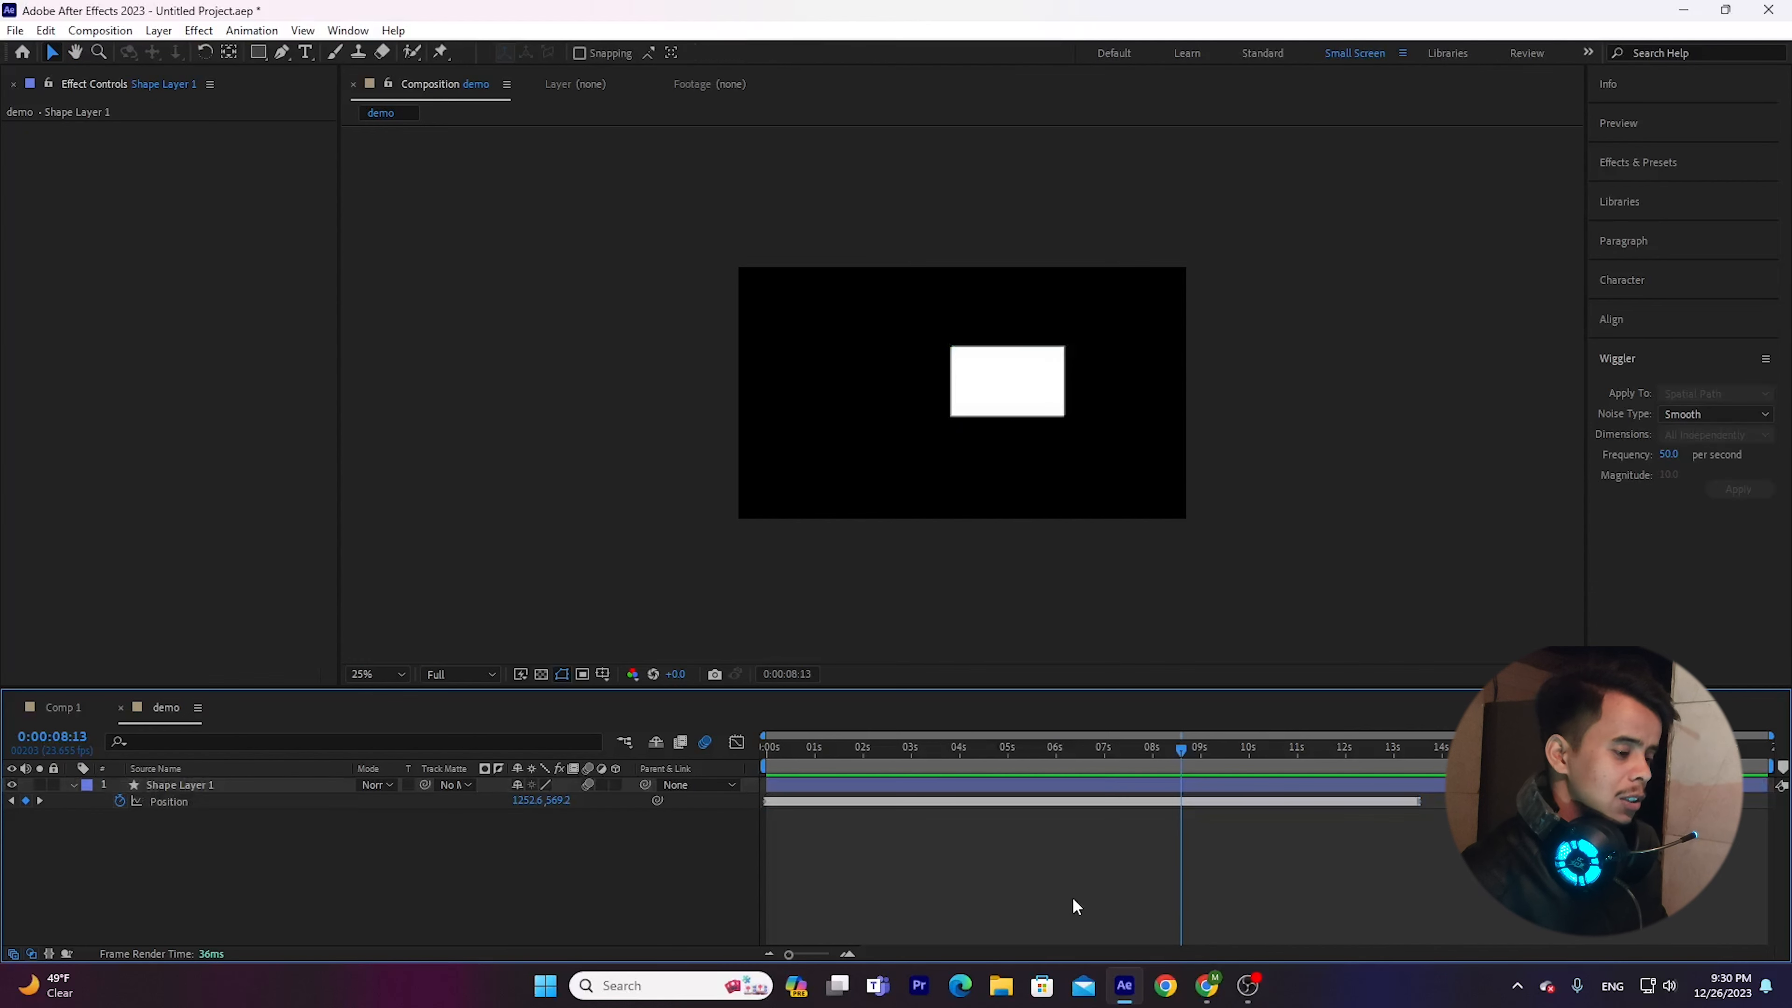
pyautogui.moveTo(1201, 751); pyautogui.dragTo(670, 769)
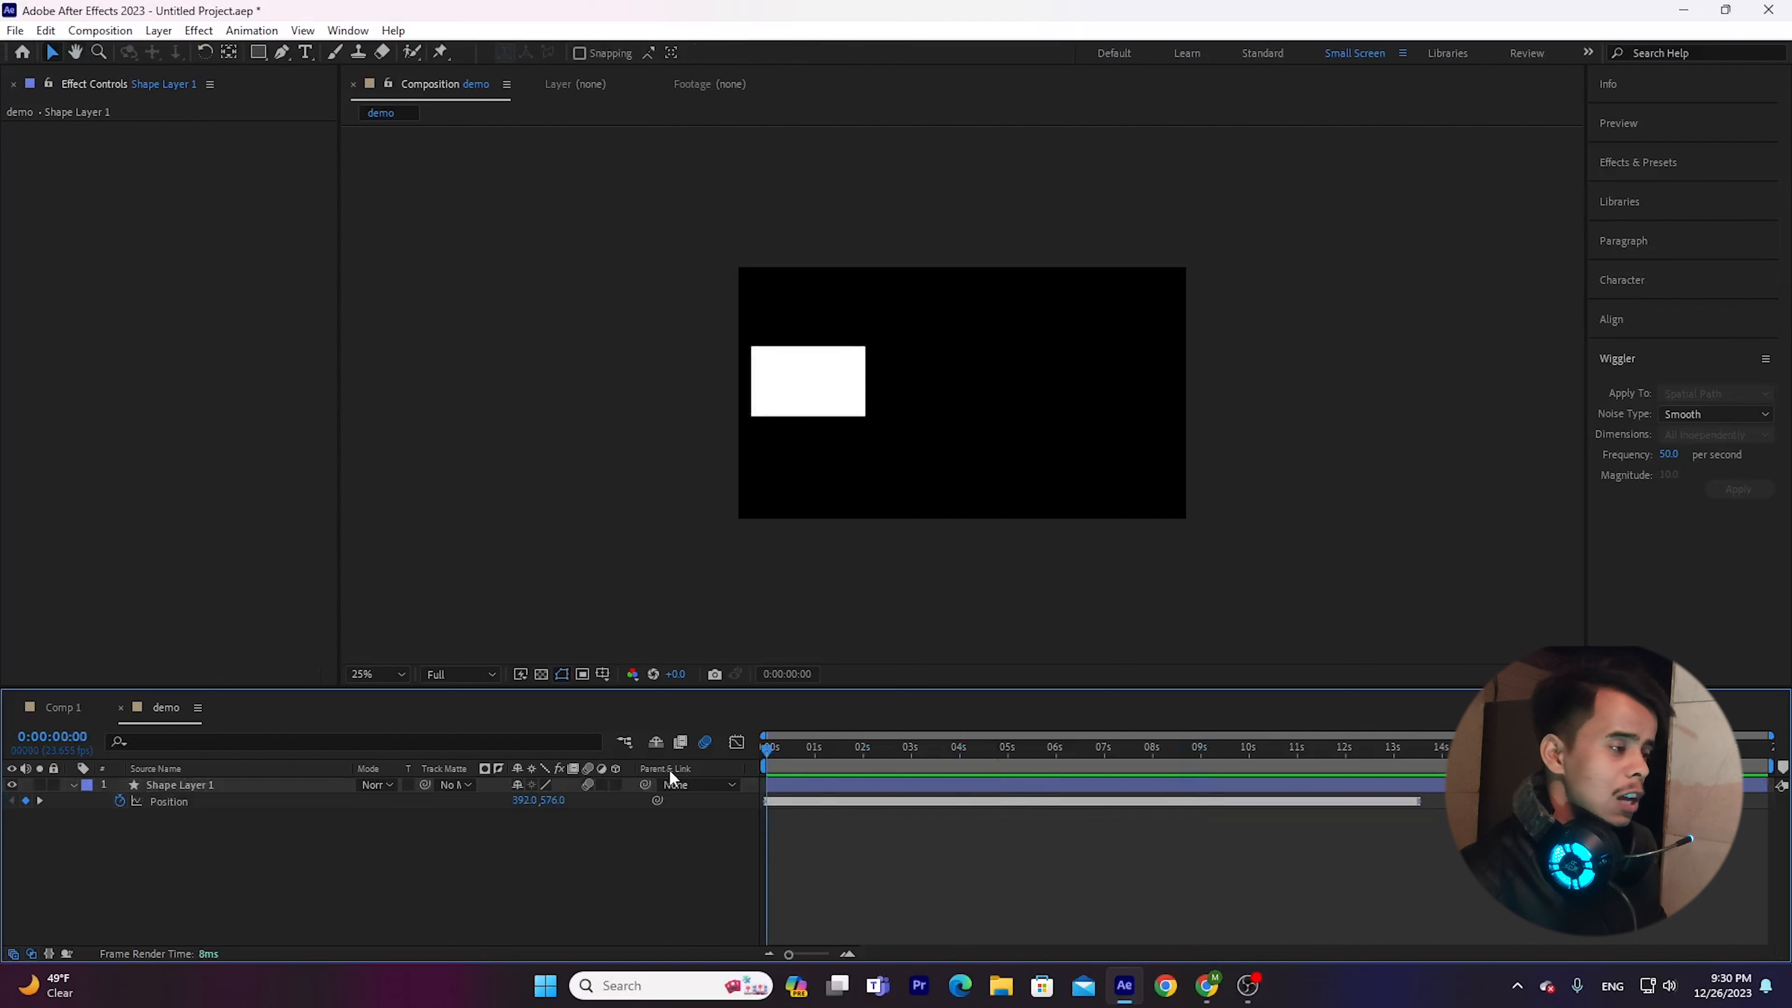
# Remove all Position keyframes from Shape Layer 1 and briefly play the composition.
pyautogui.click(1650, 354)
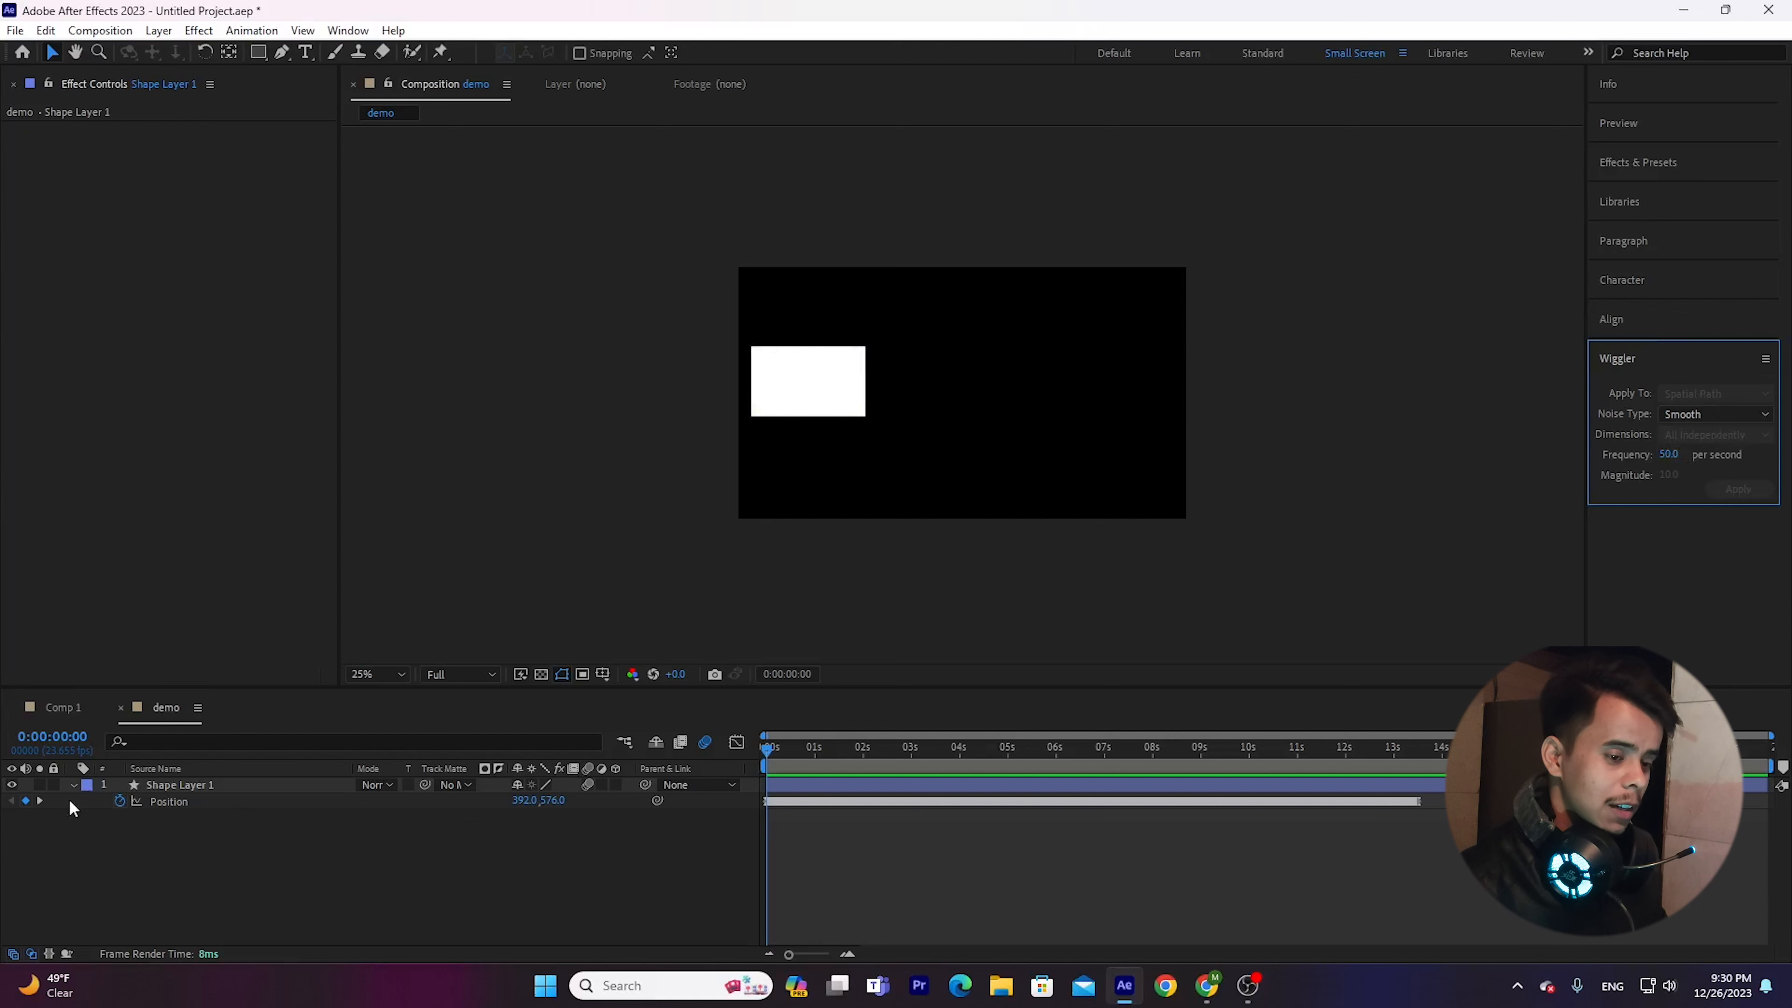
pyautogui.click(117, 800)
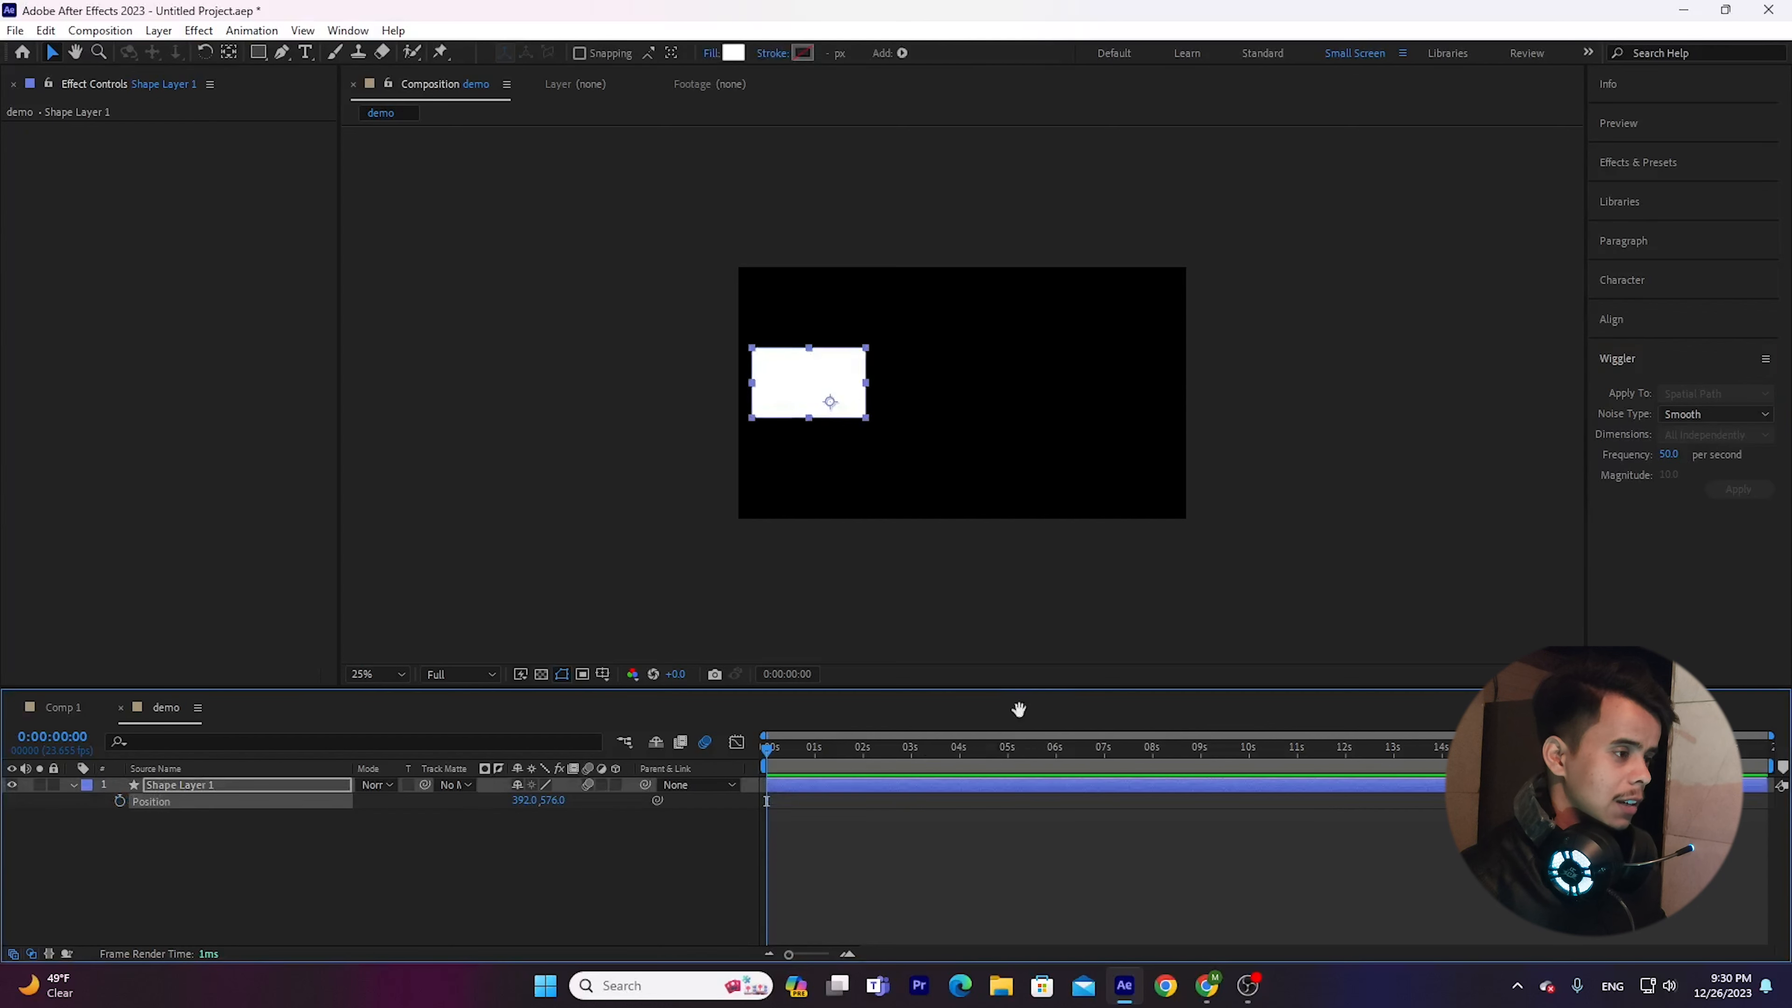
pyautogui.press('space')
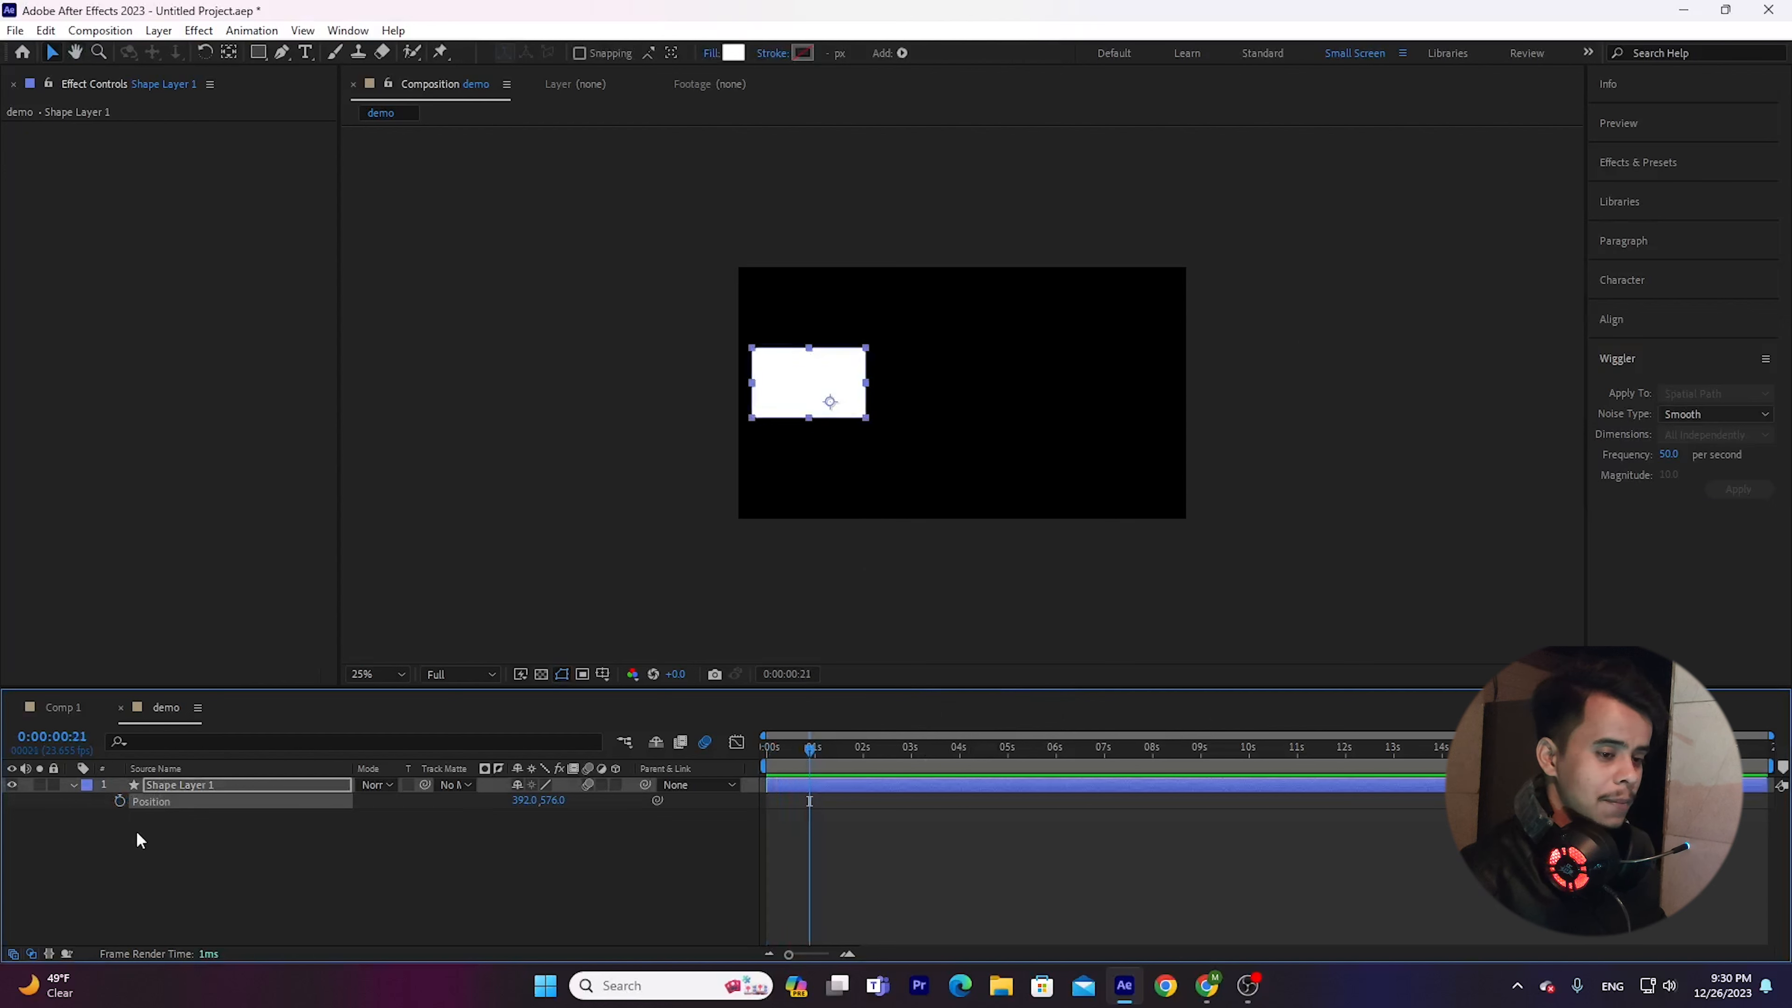
# Collapse Shape Layer 1, reveal only its Position property, and add the default transform.position expression to it.
pyautogui.click(75, 785)
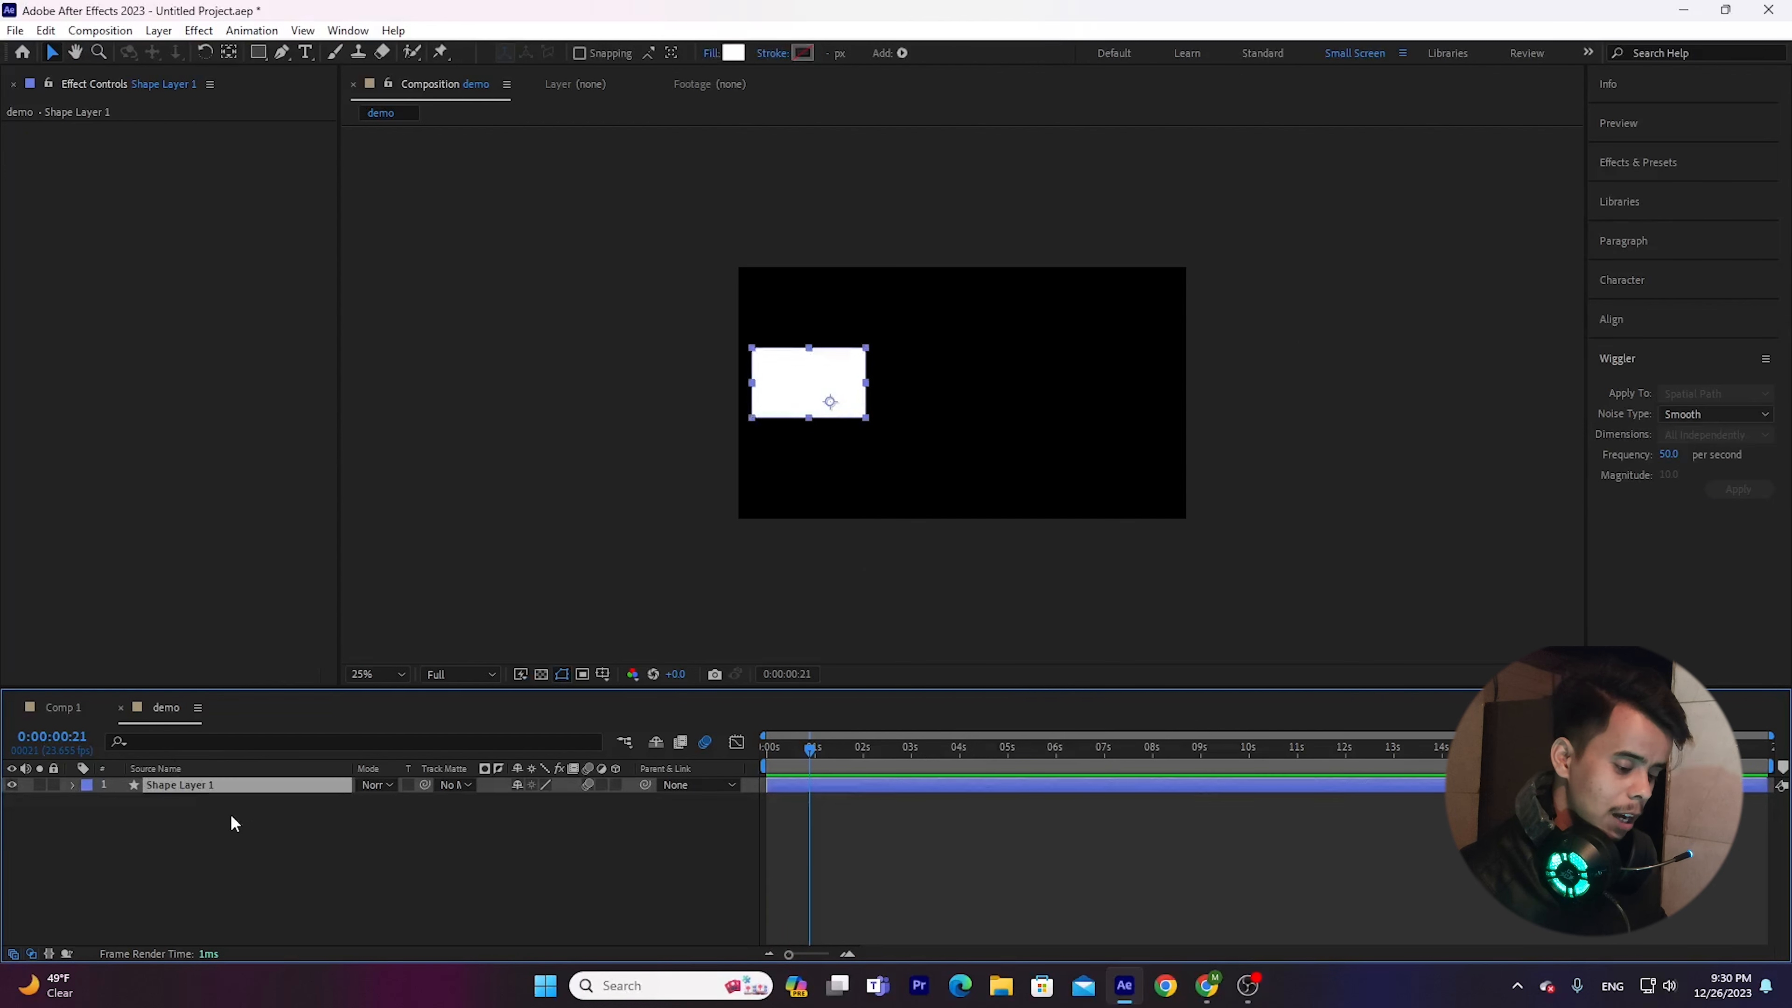
pyautogui.press('p')
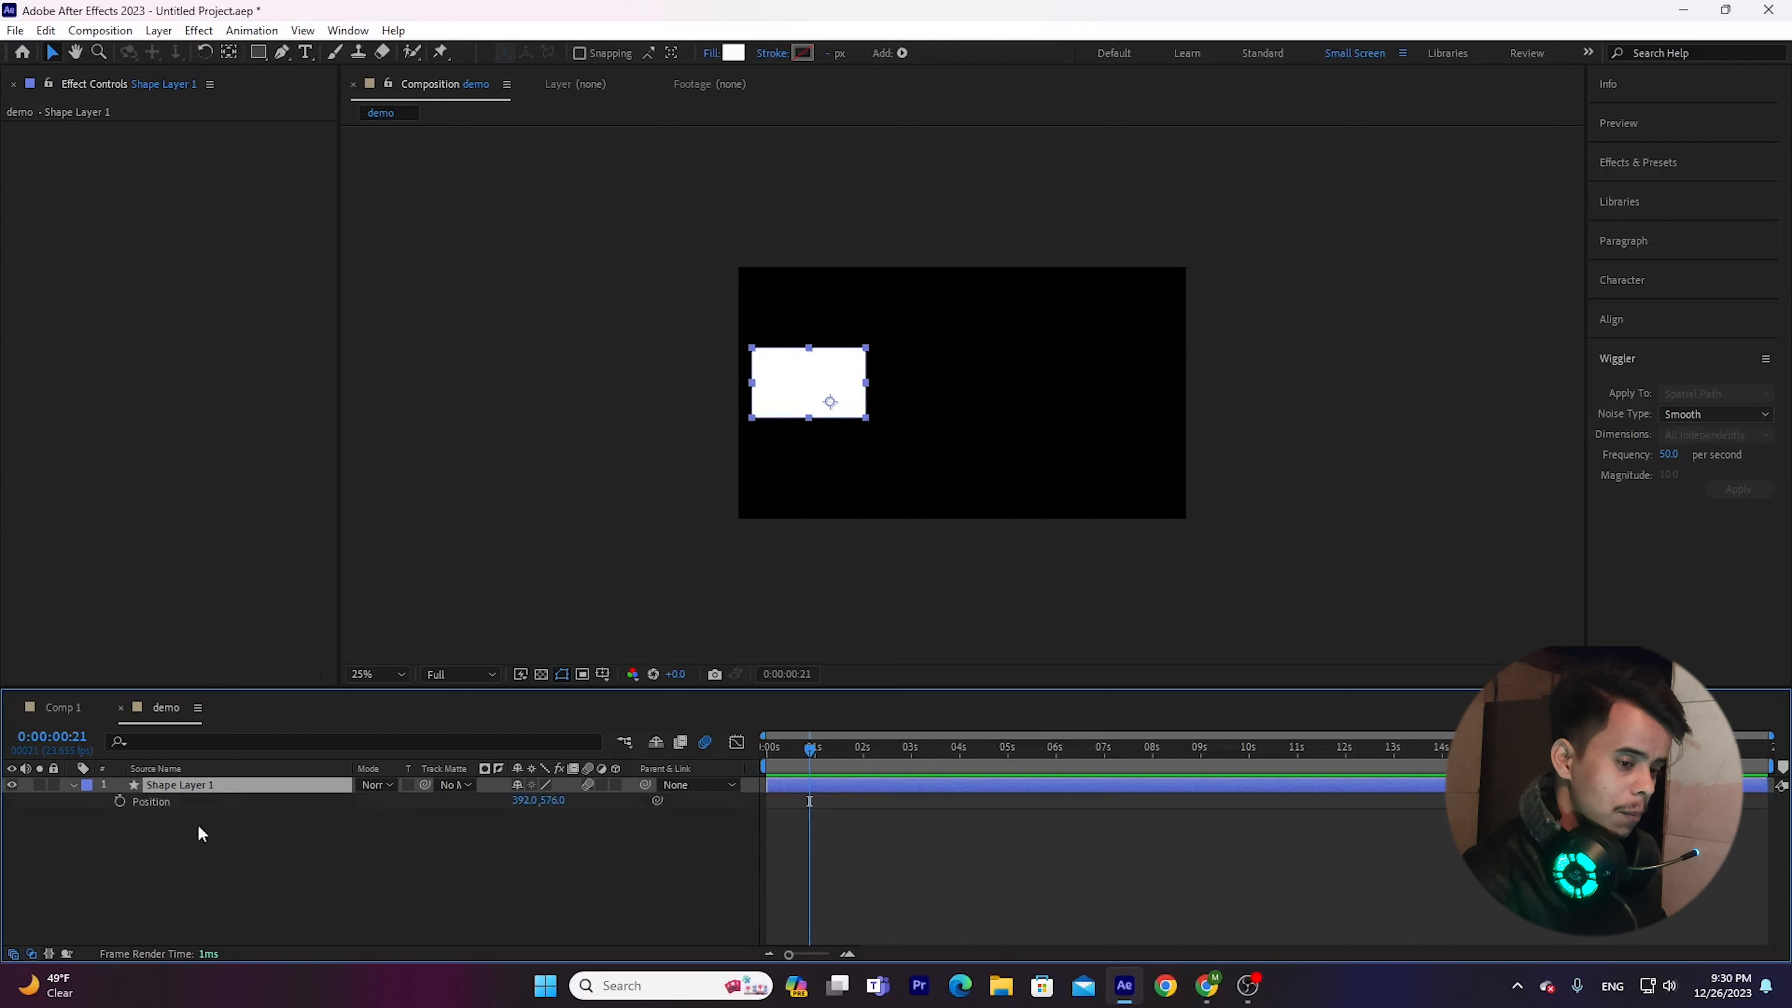
pyautogui.keyDown('alt'); pyautogui.click(121, 802); pyautogui.keyUp('alt')
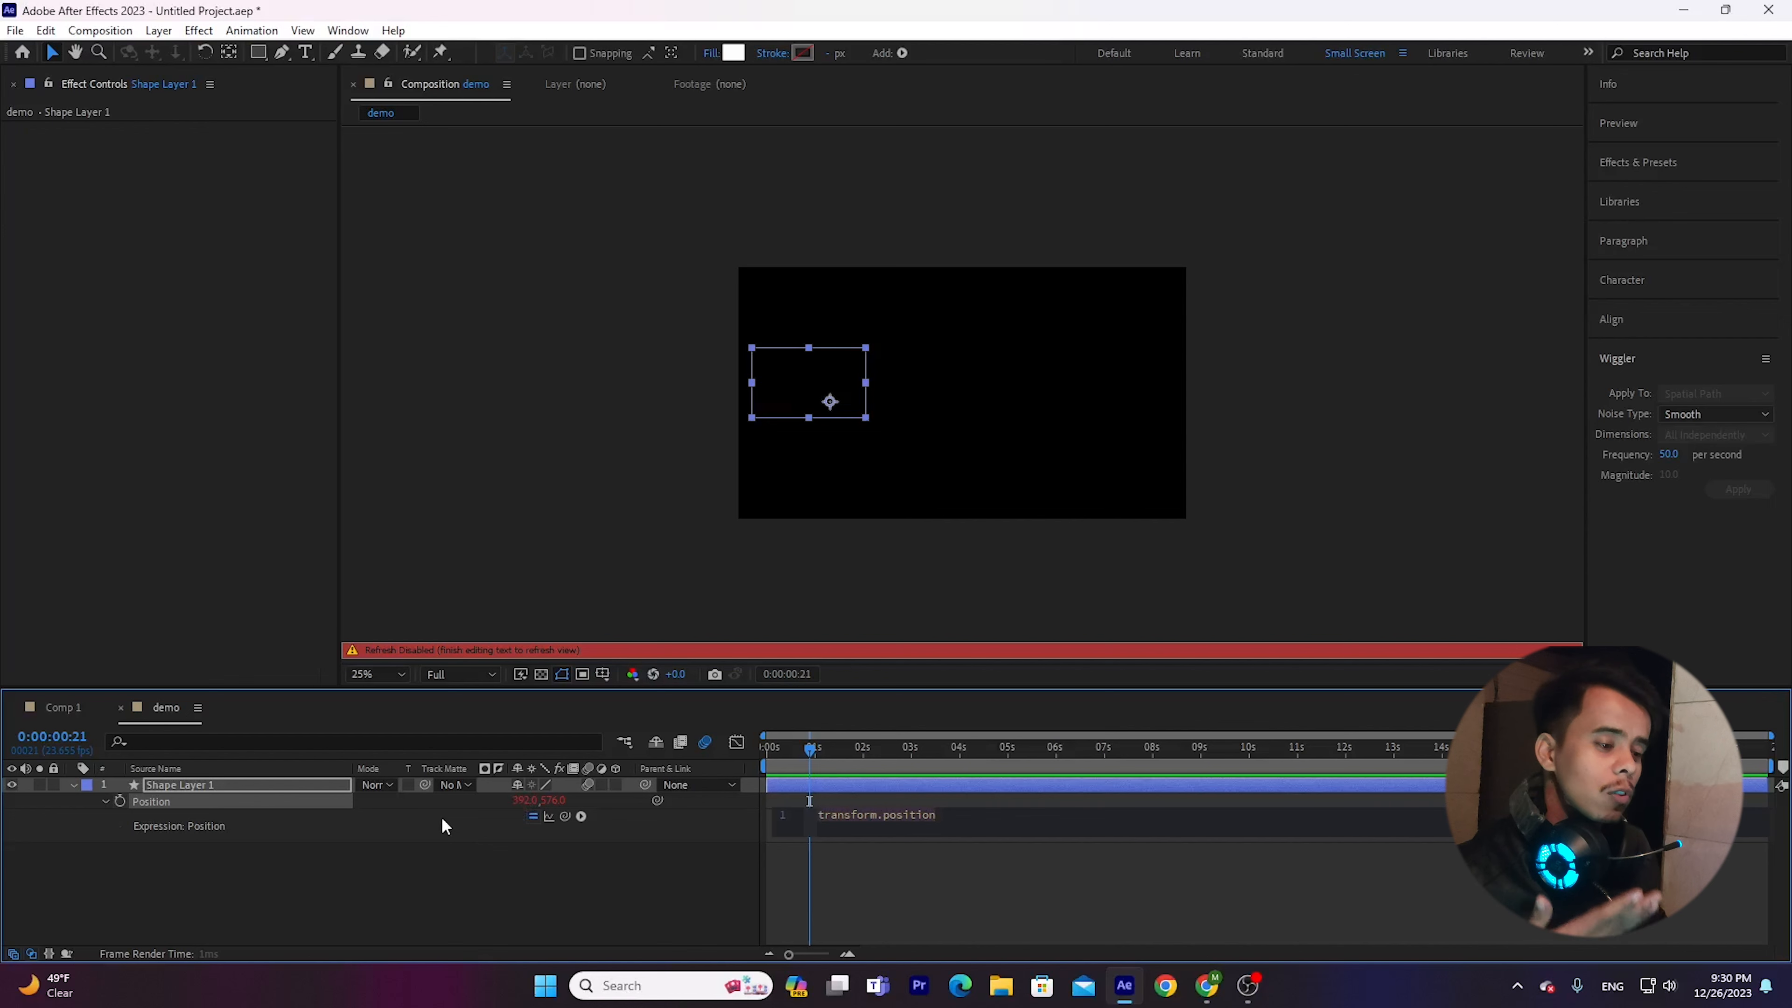
pyautogui.click(66, 781)
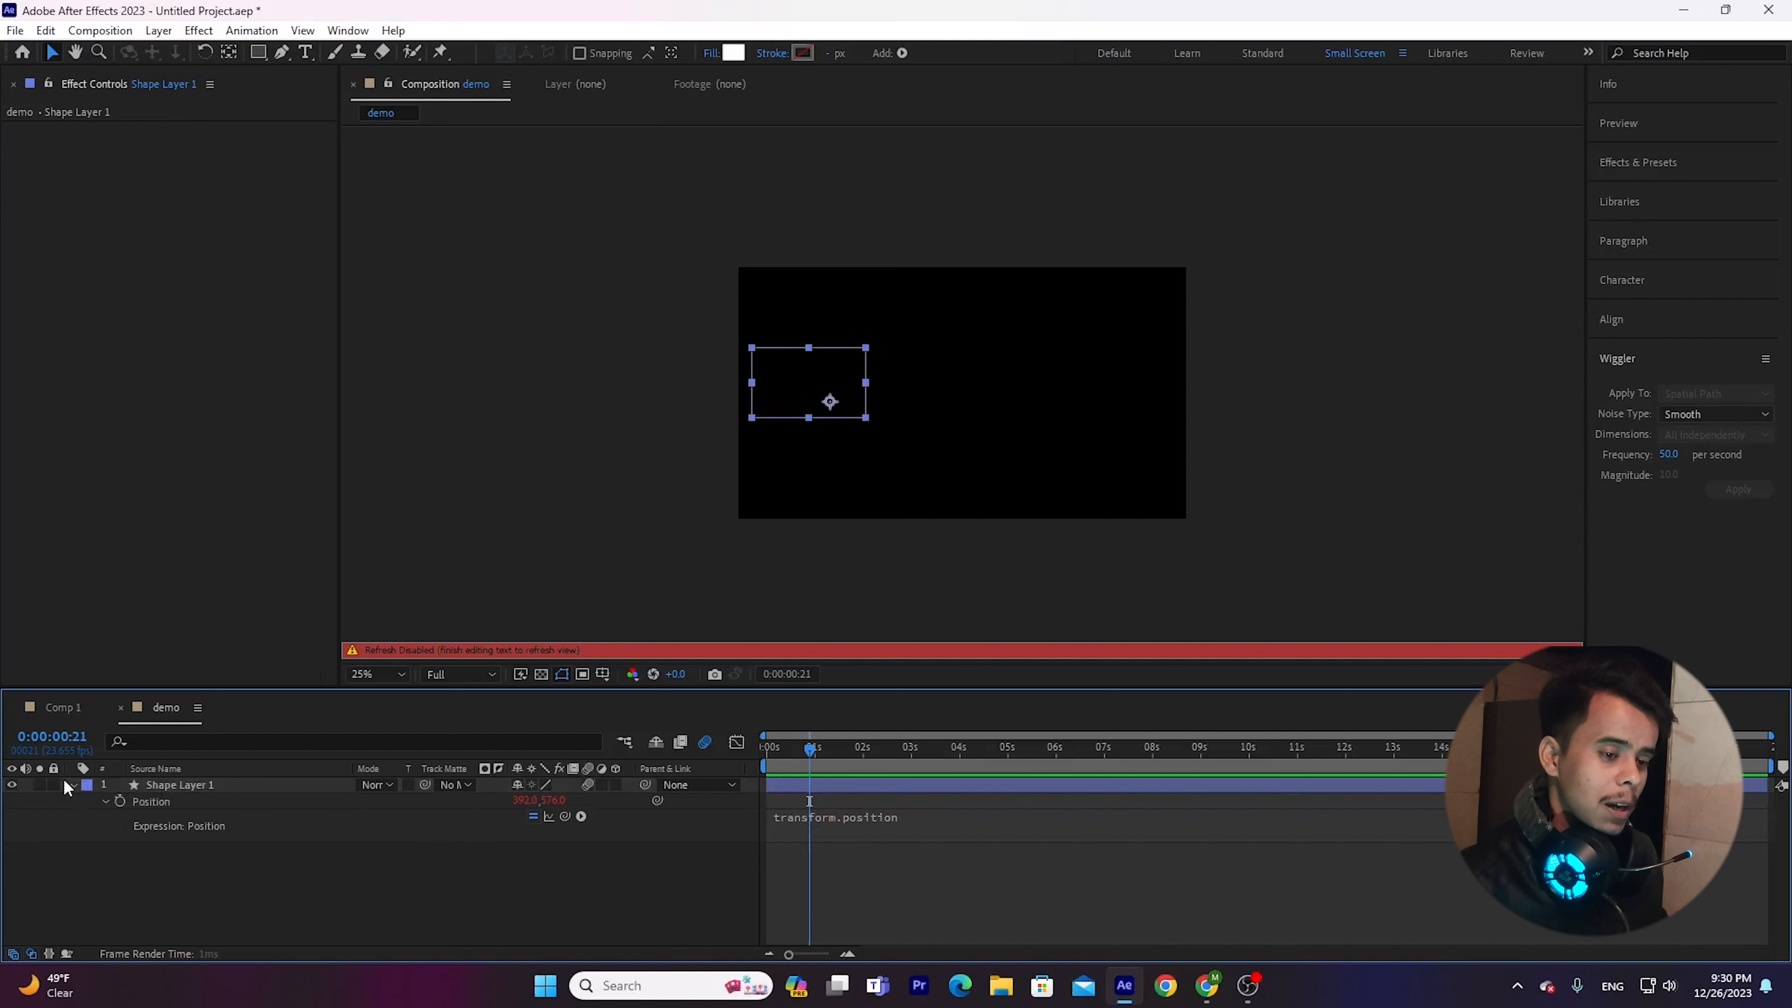
# Show the full Transform properties of Shape Layer 1 with the Position expression collapsed.
pyautogui.click(71, 784)
pyautogui.click(72, 785)
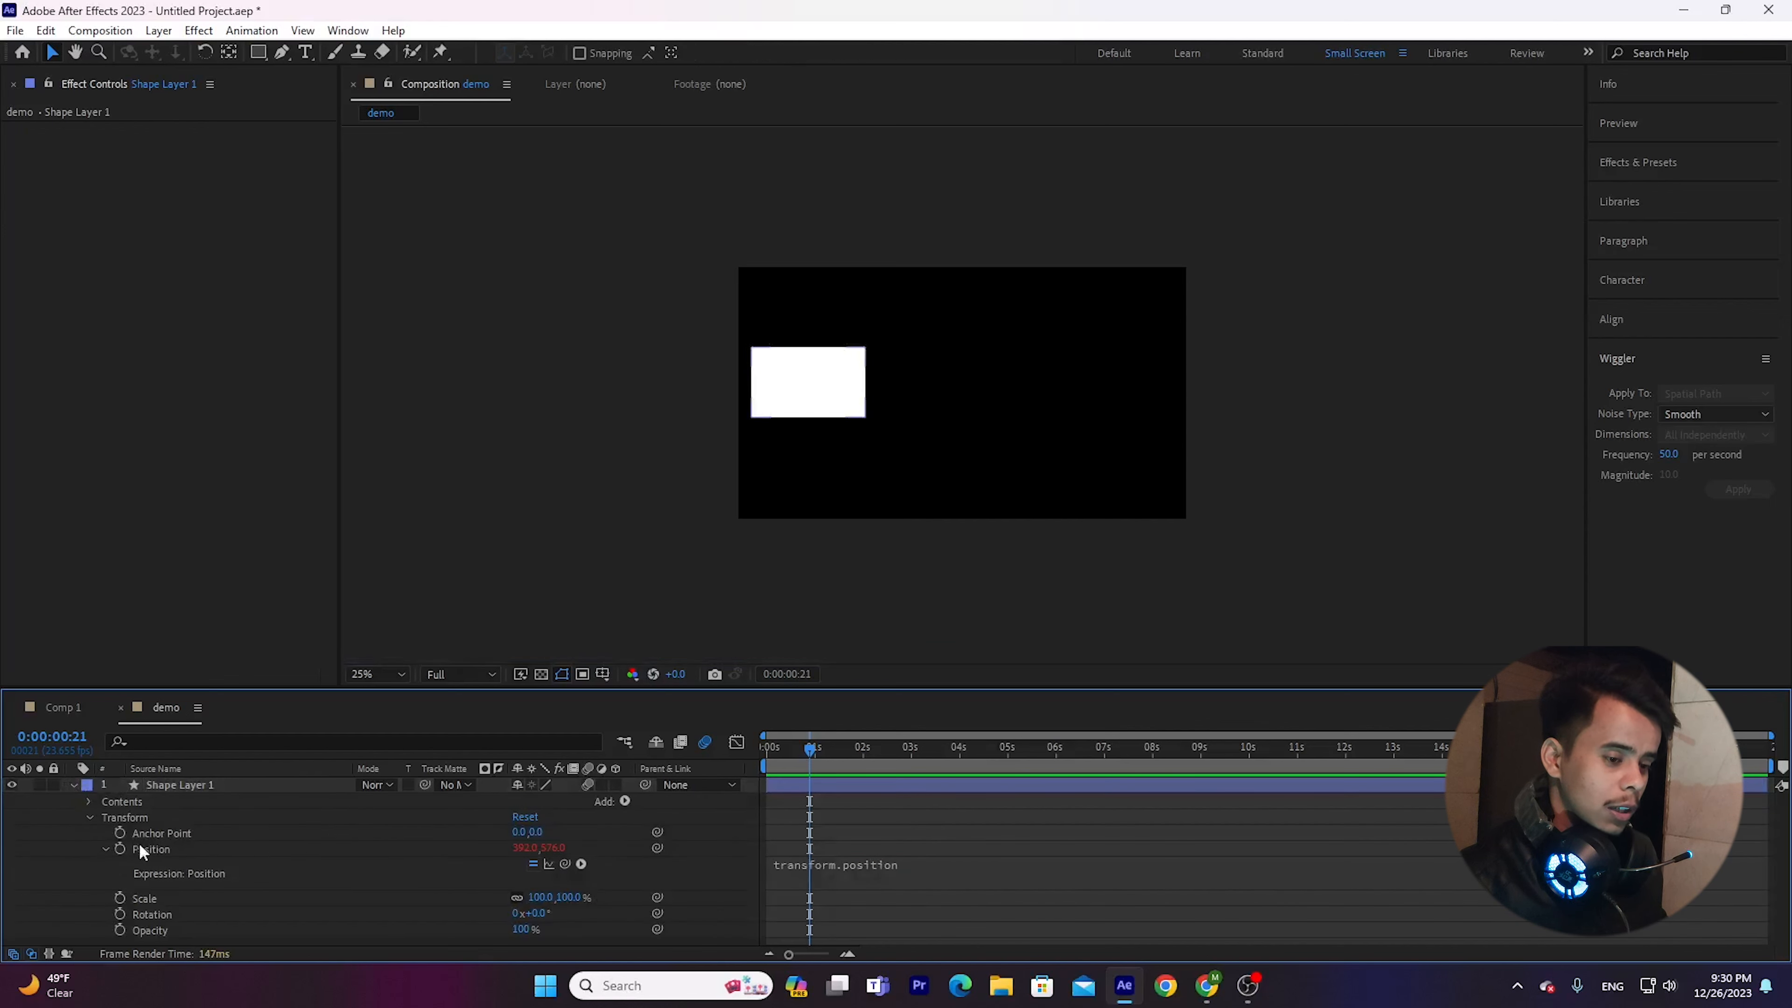
pyautogui.click(104, 847)
pyautogui.click(90, 817)
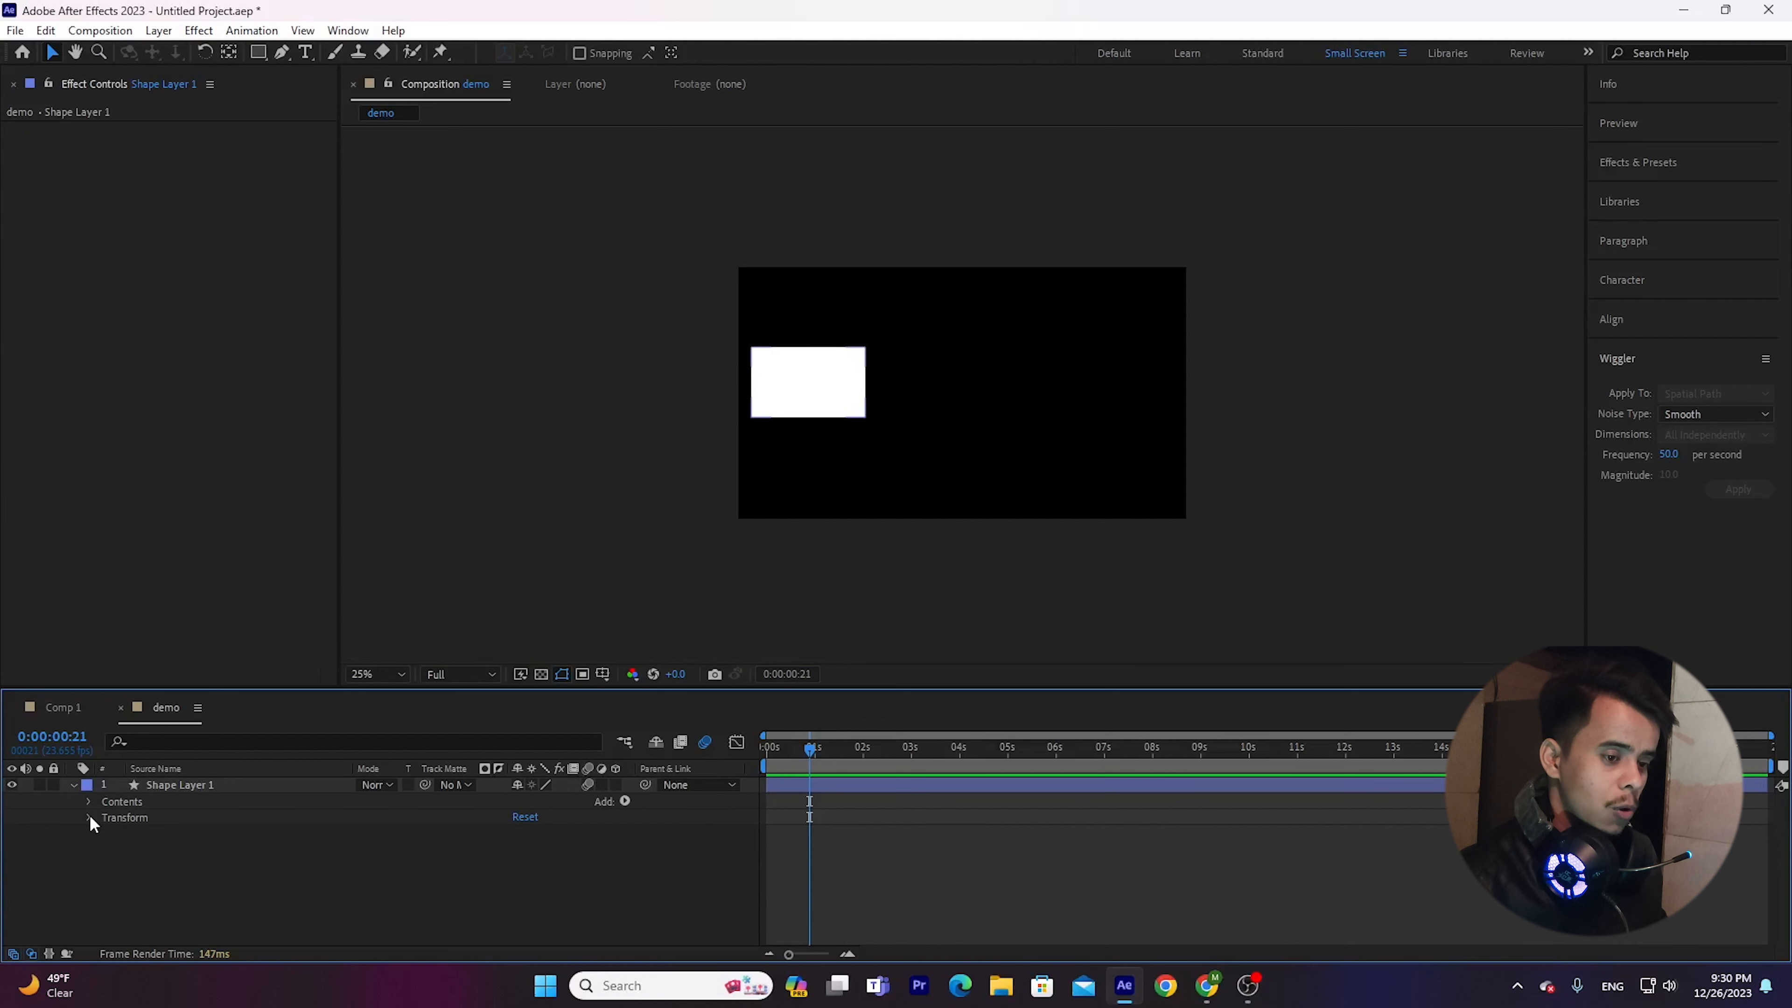
pyautogui.click(89, 817)
# Remove the existing Position expression from Shape Layer 1 and add a fresh default transform.position expression.
pyautogui.click(199, 833)
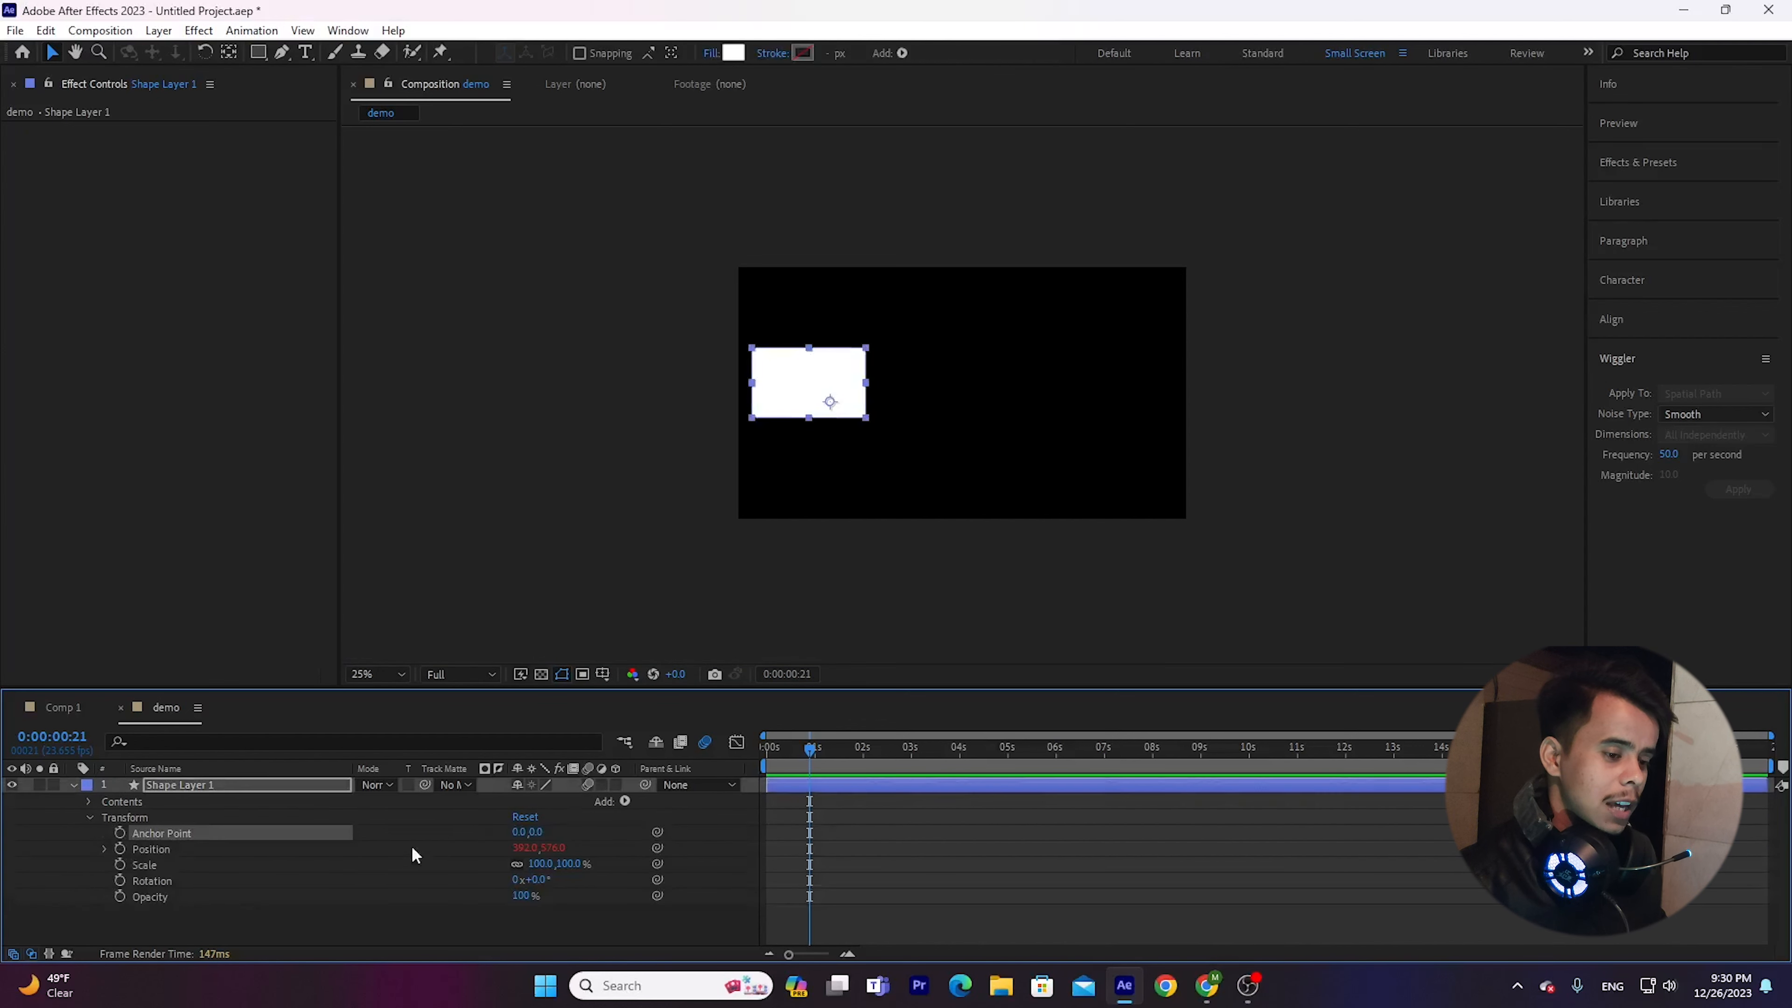
pyautogui.click(221, 849)
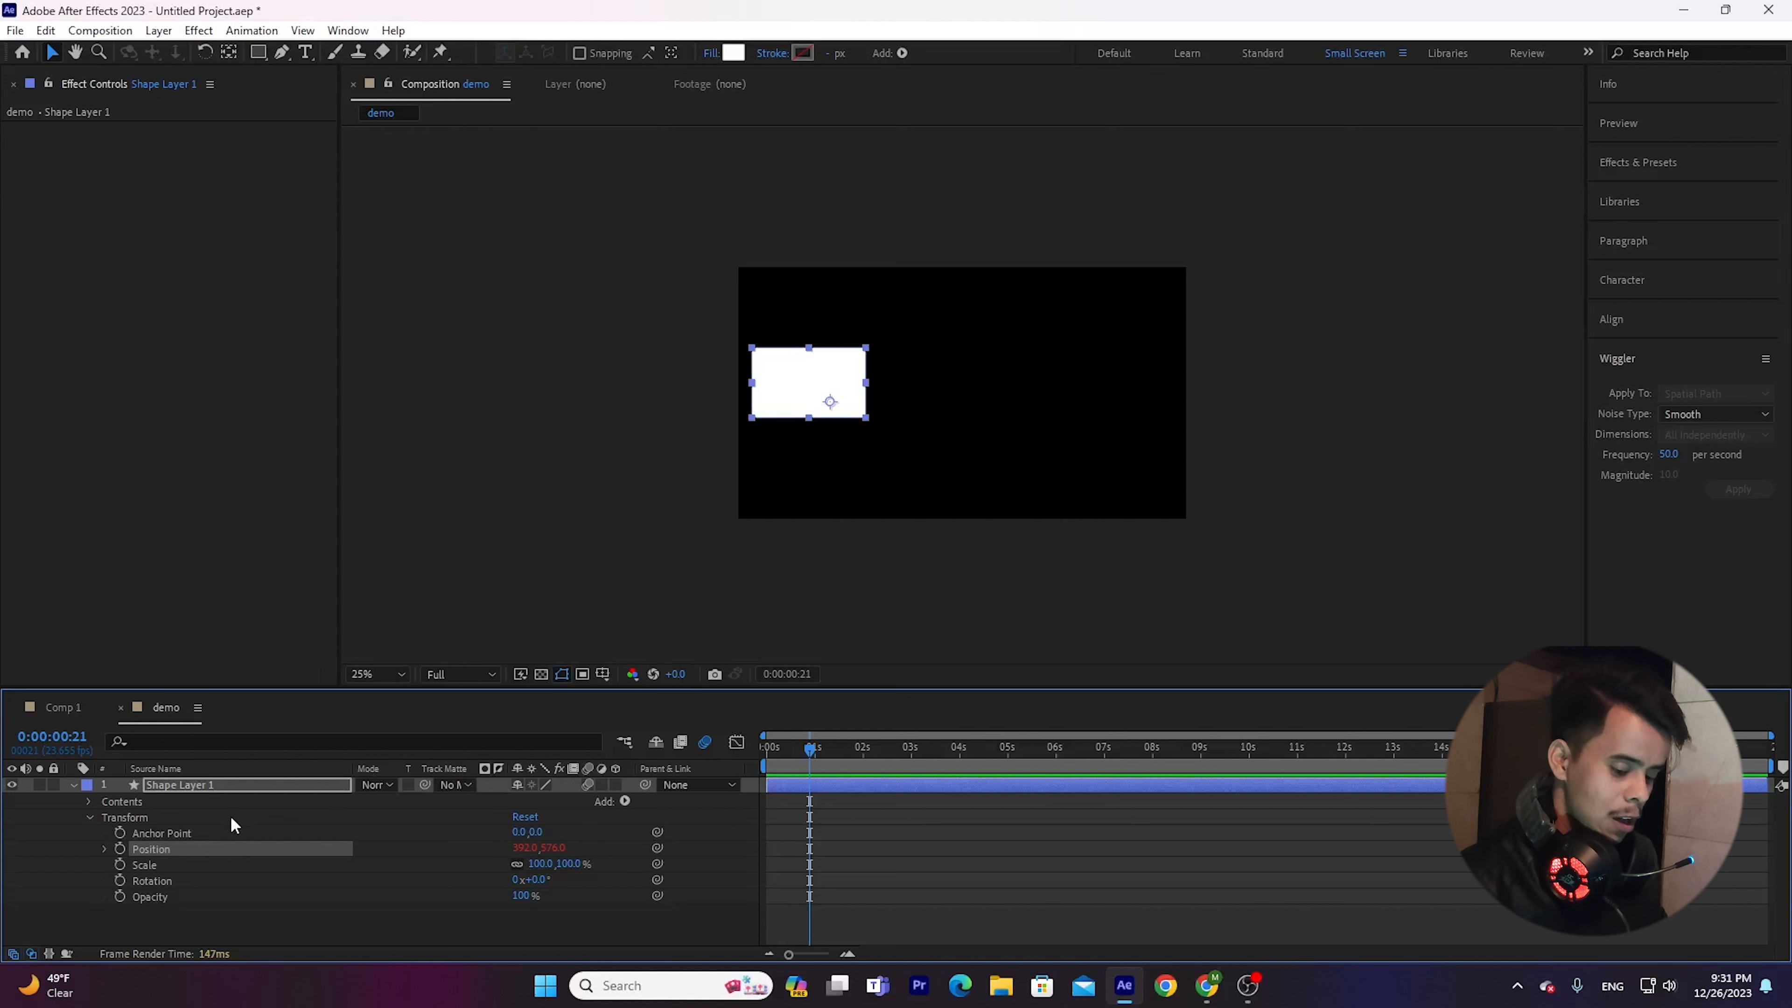
pyautogui.keyDown('alt'); pyautogui.click(119, 848); pyautogui.keyUp('alt')
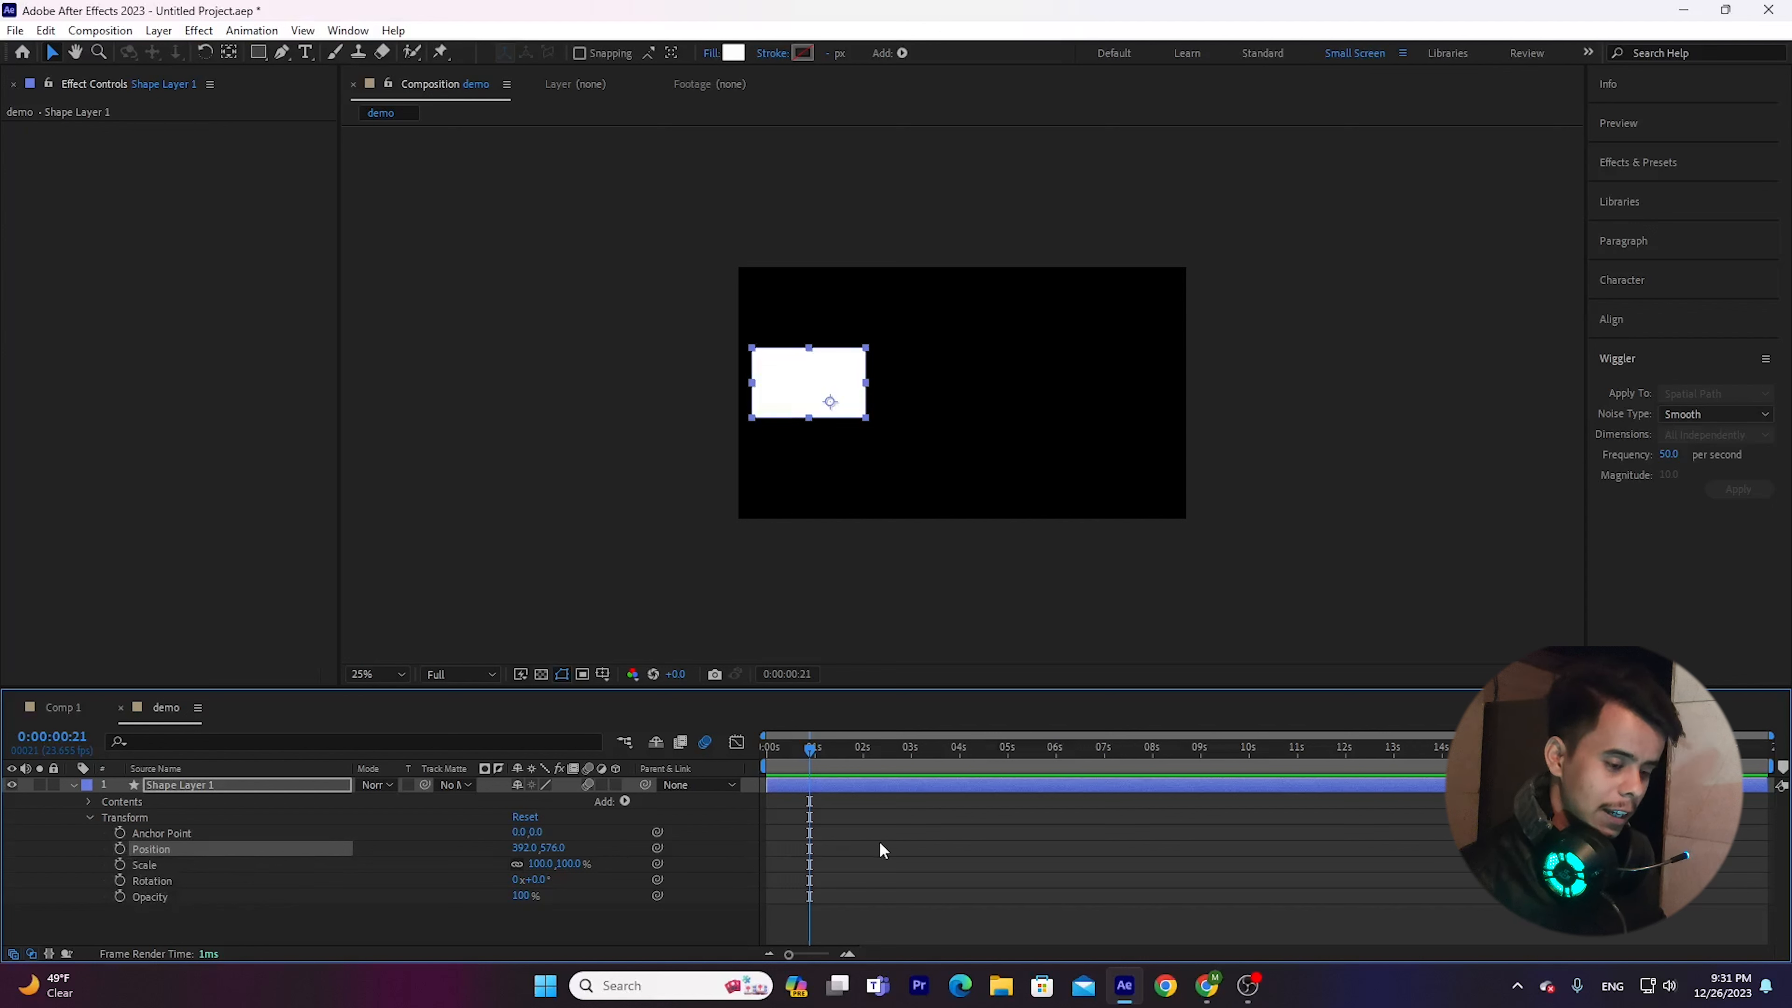
pyautogui.keyDown('alt'); pyautogui.click(119, 849); pyautogui.keyUp('alt')
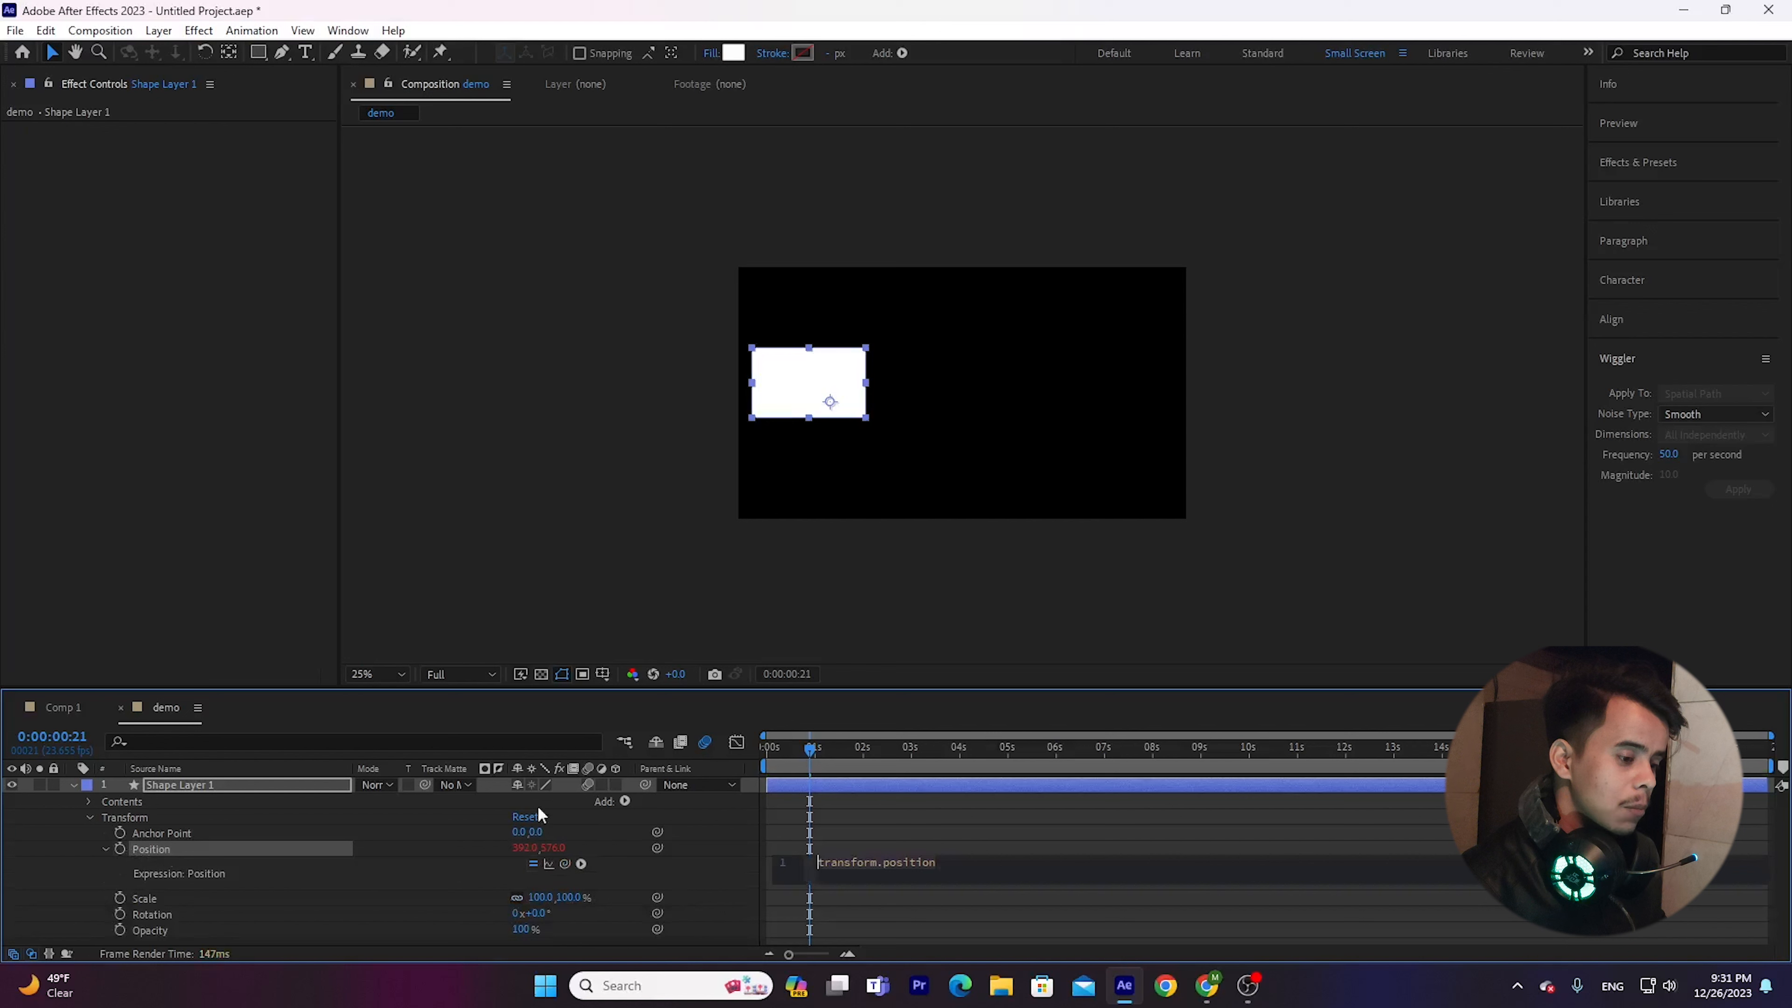
# Replace the Position expression of Shape Layer 1 with wiggle(50,10).
pyautogui.click(972, 866)
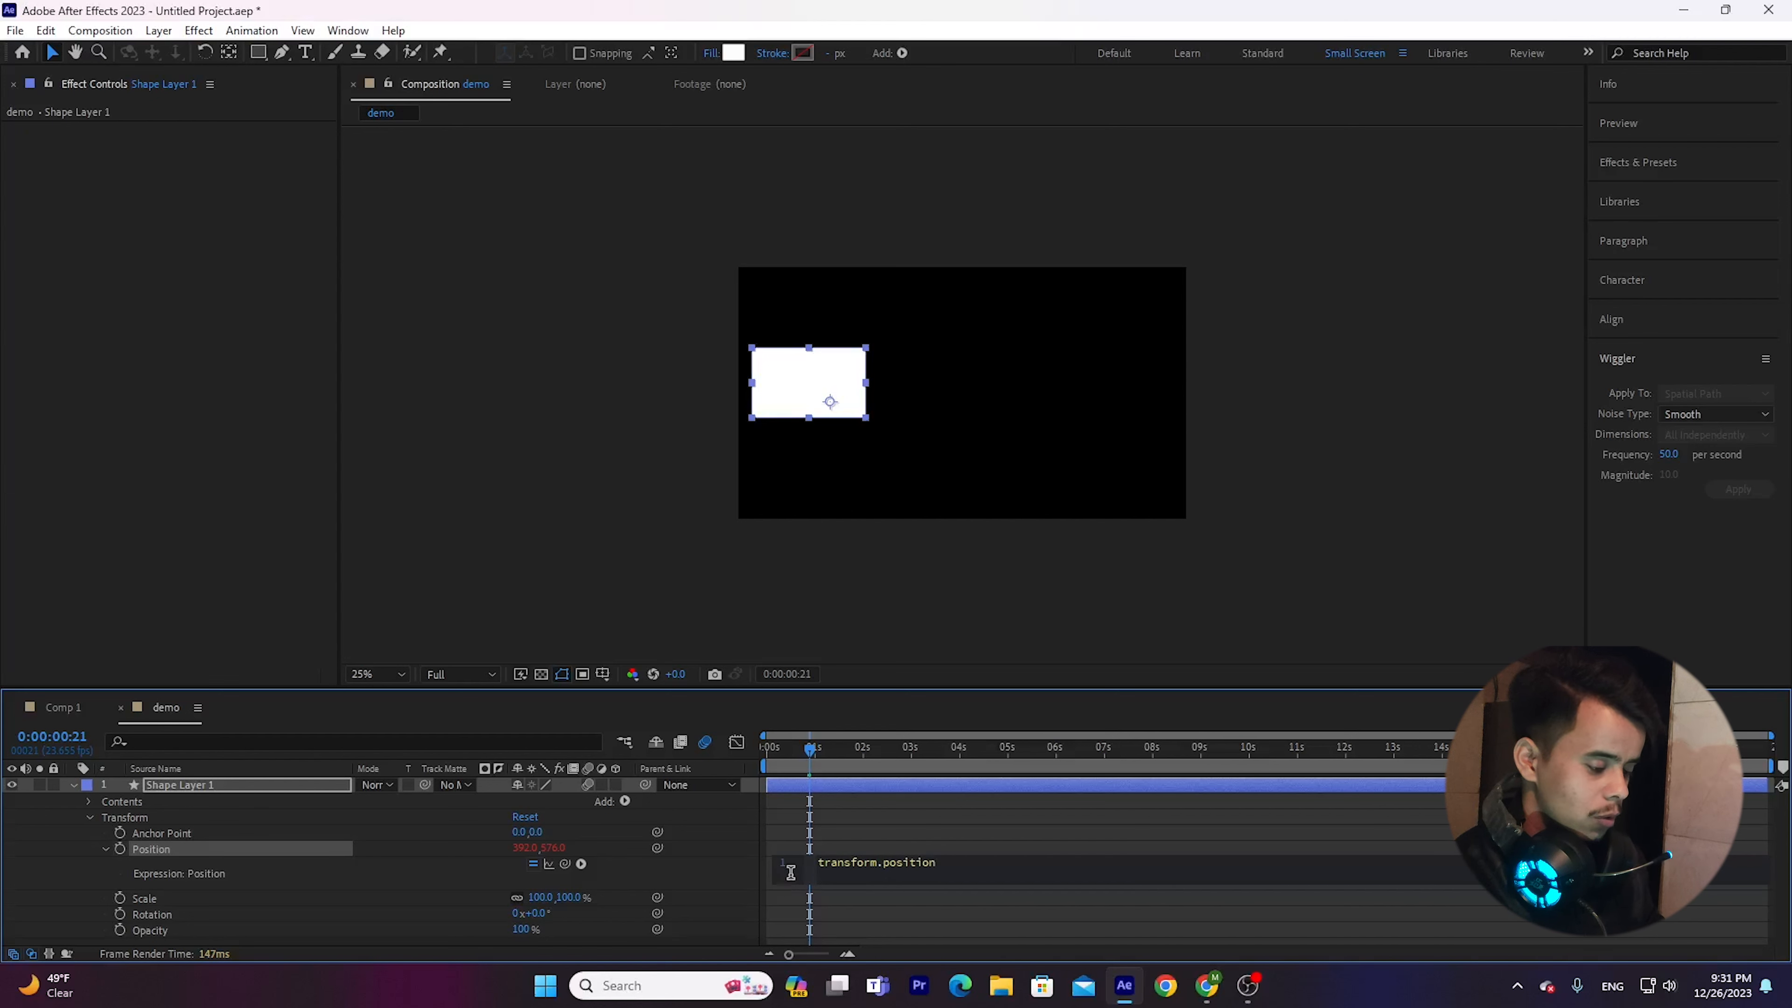
pyautogui.hotkey('ctrl', 'a')
pyautogui.press('BackSpace')
pyautogui.write('wig')
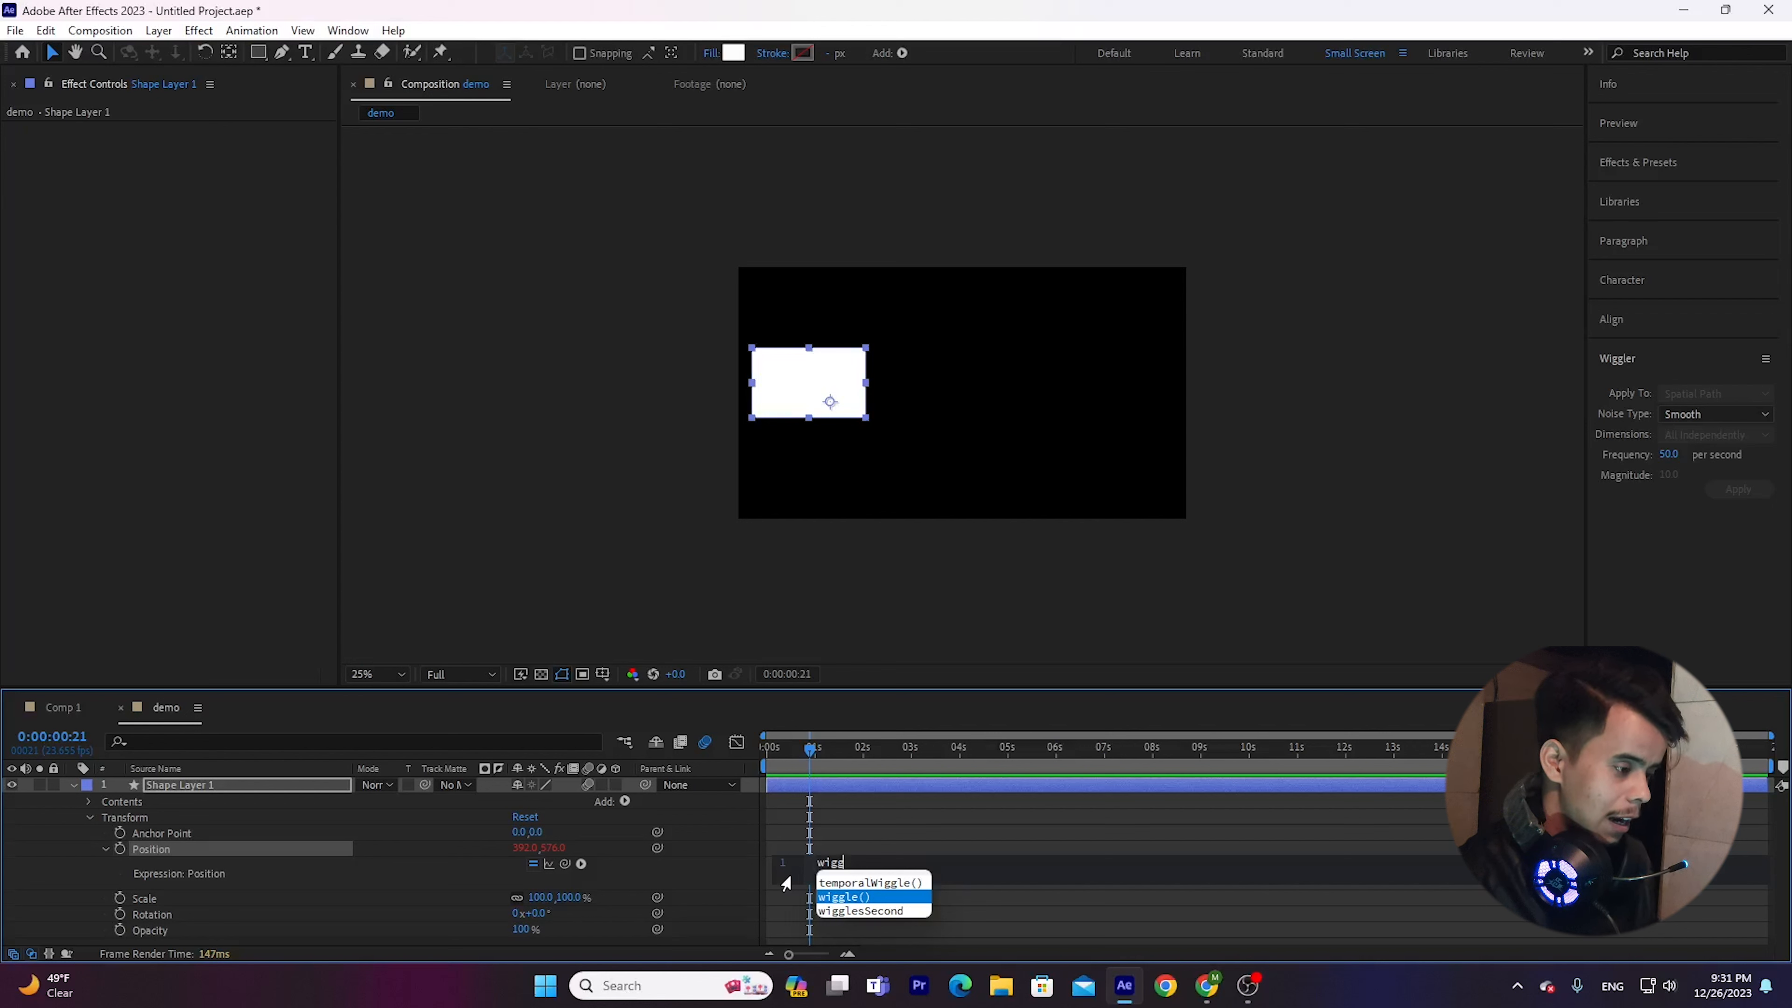
pyautogui.press('Return')
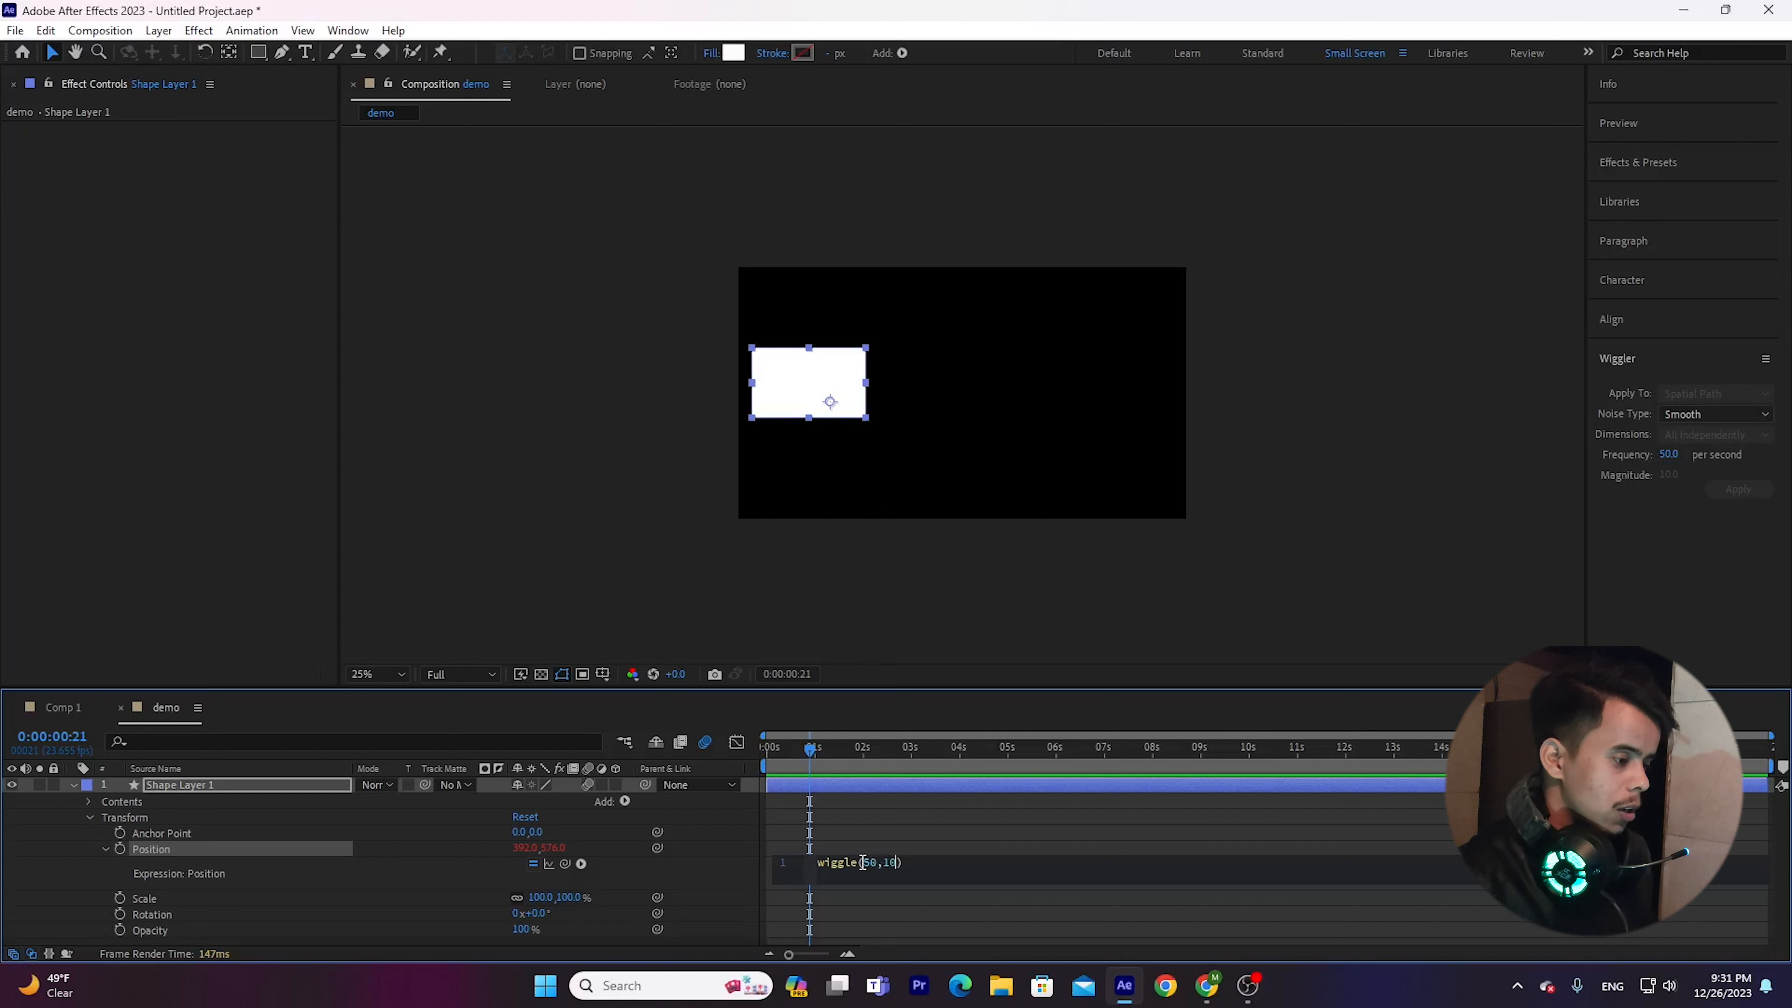
pyautogui.click(937, 899)
# Preview the expression-driven shake from the start and park the playhead at 0:00:00:14.
pyautogui.press('space')
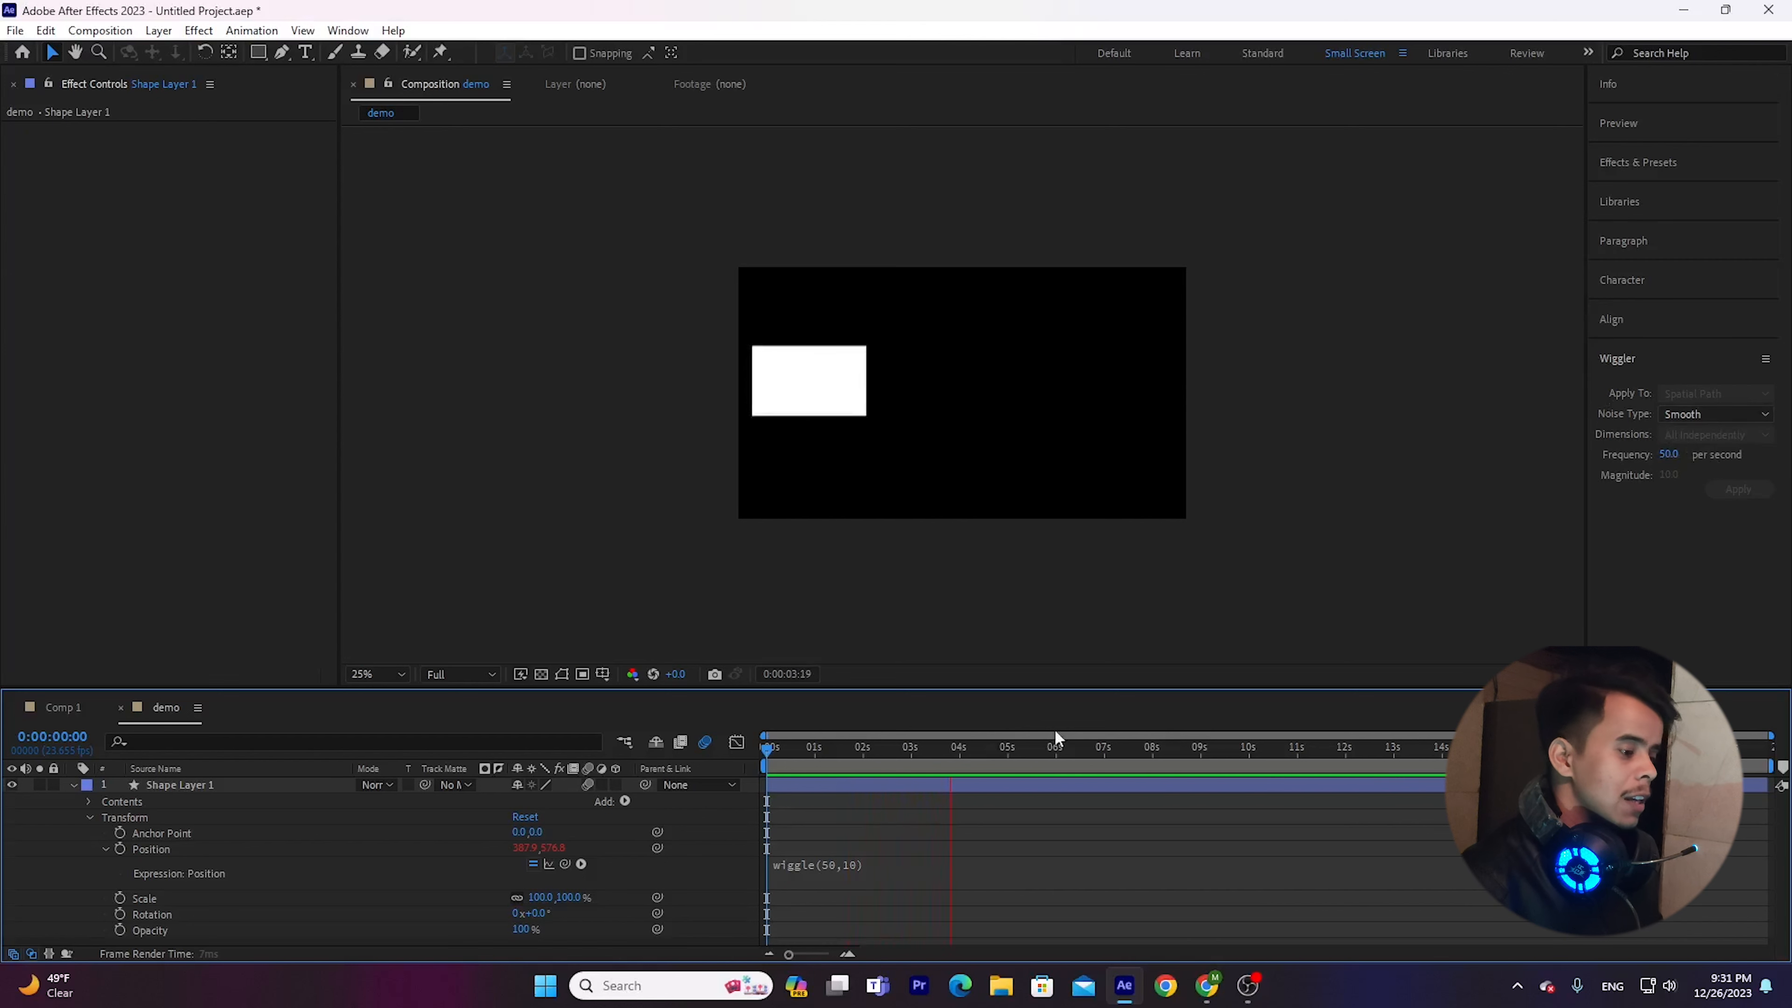
pyautogui.press('space')
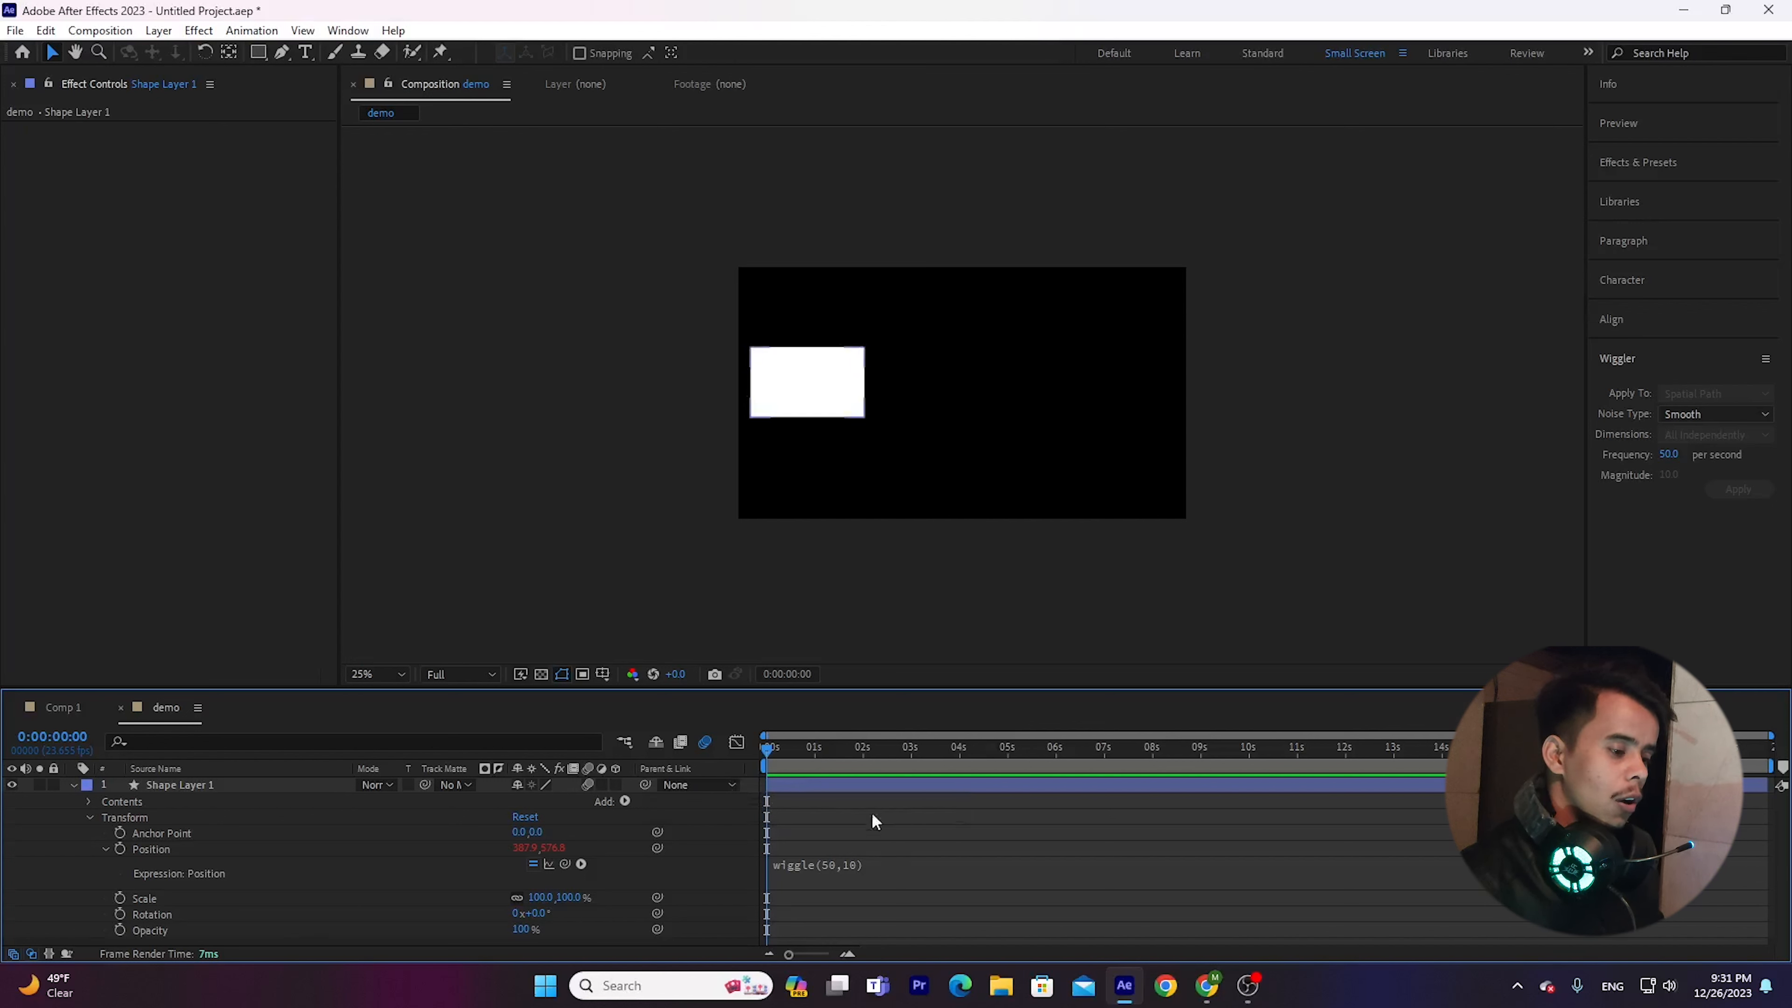
pyautogui.moveTo(767, 750)
pyautogui.mouseDown()
pyautogui.moveTo(813, 763)
pyautogui.moveTo(796, 769)
pyautogui.mouseUp()
# Change the Position expression to wiggle(5,10), preview the shake and move the playhead to 0:00:12:02.
pyautogui.click(875, 871)
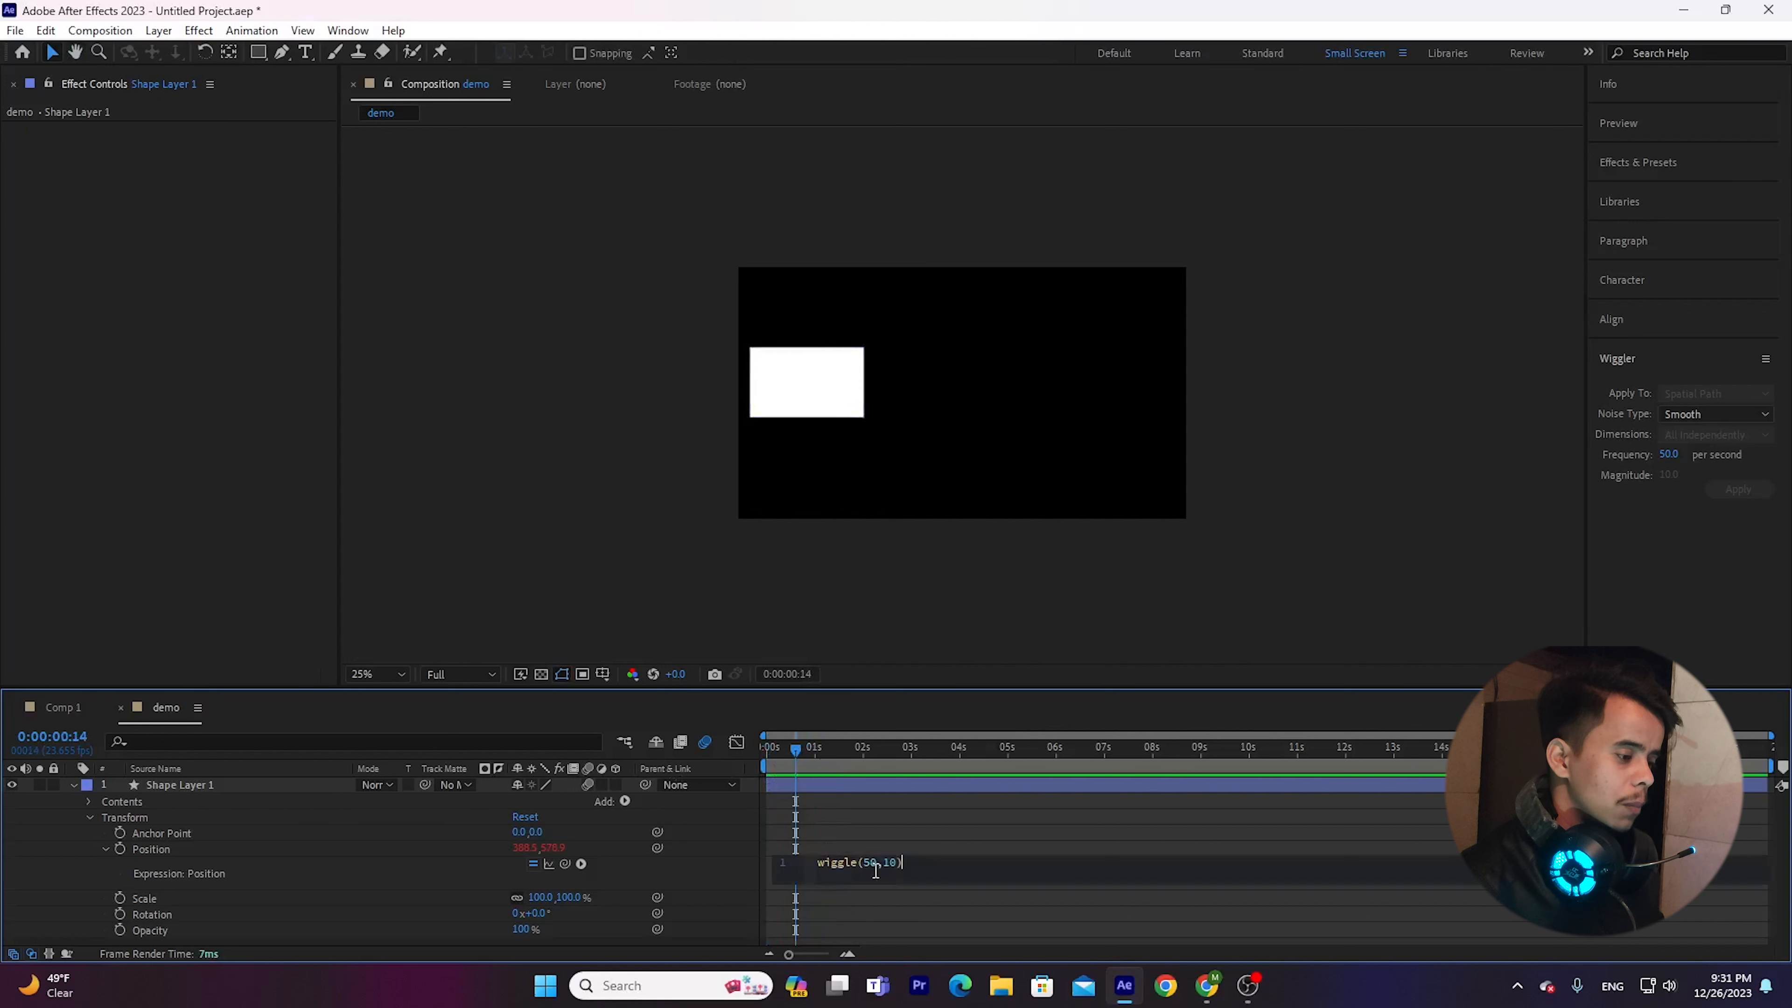
pyautogui.press('BackSpace')
pyautogui.press('BackSpace')
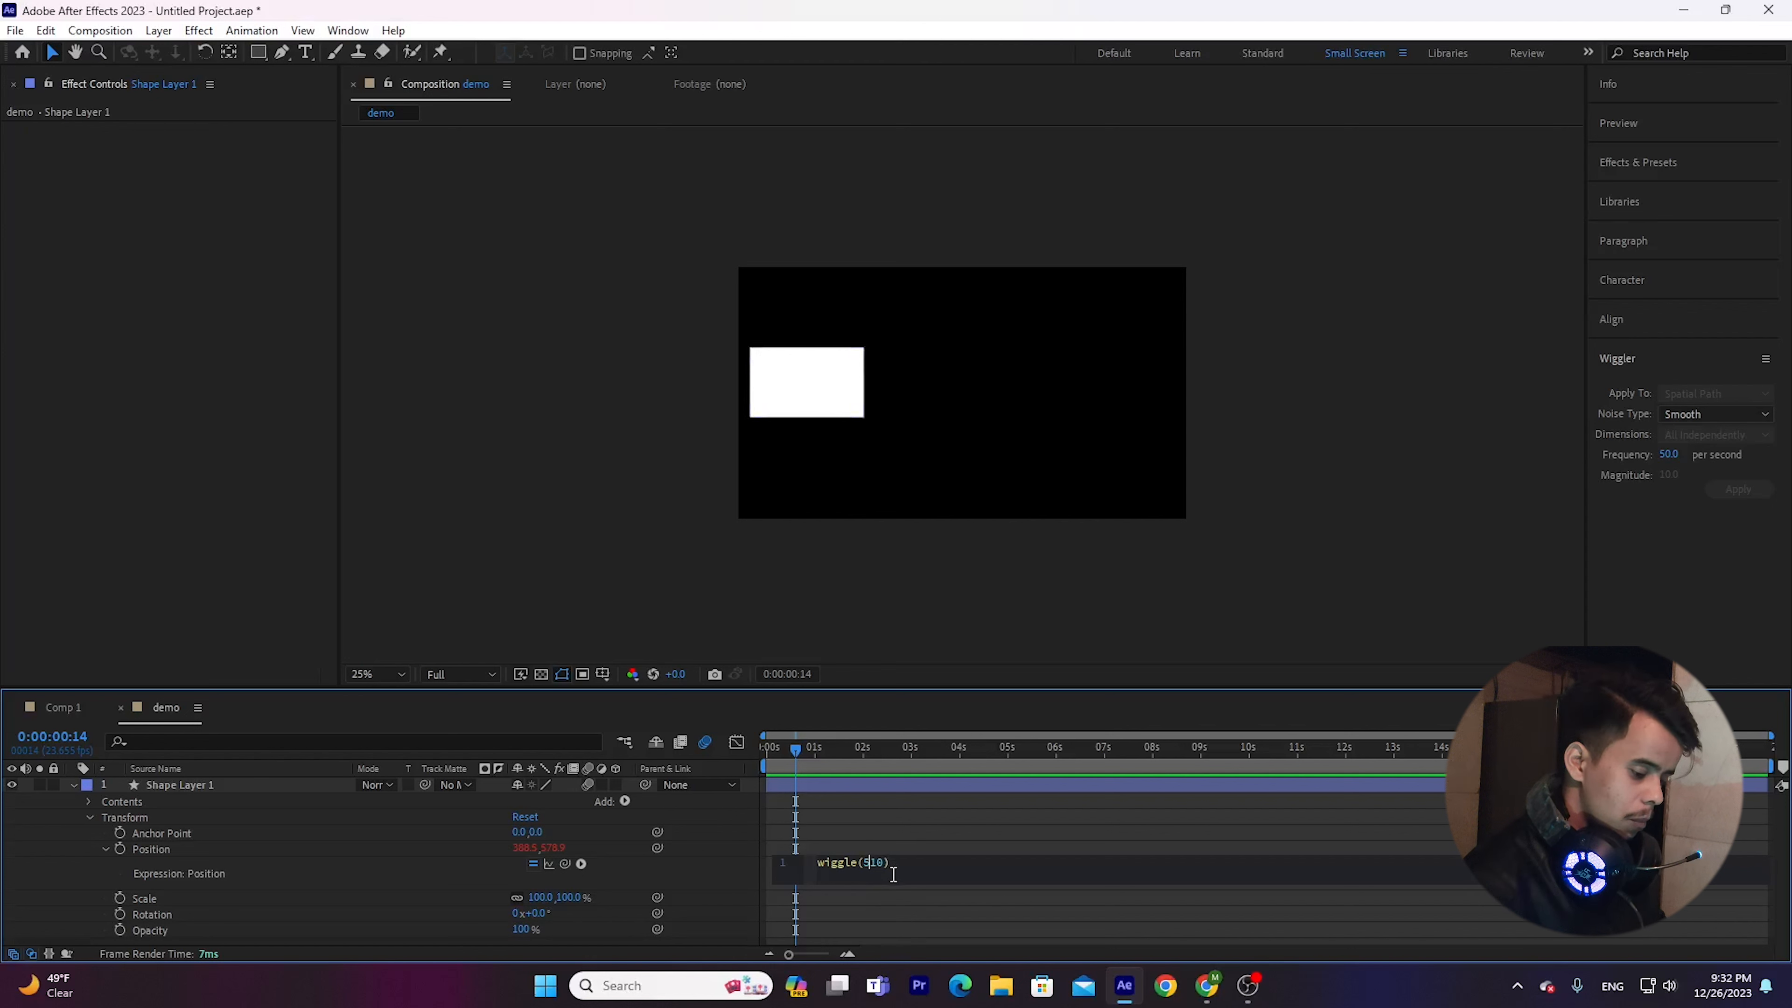
pyautogui.write(',')
pyautogui.click(903, 902)
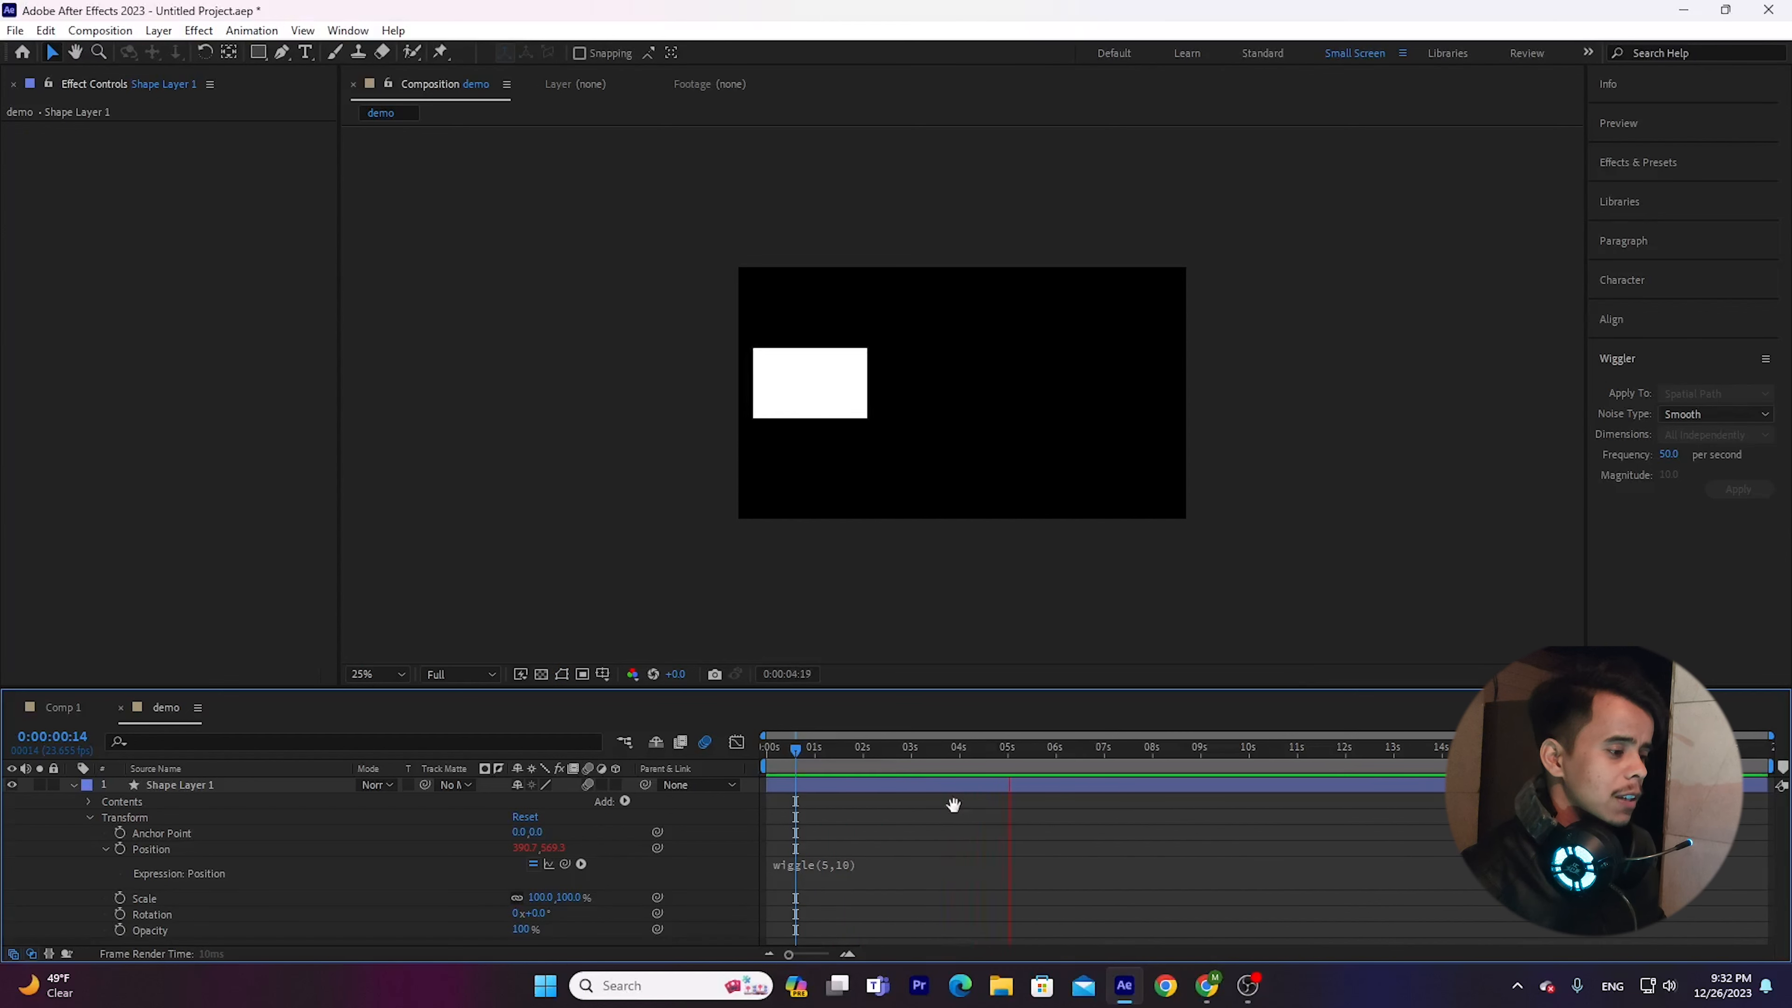
pyautogui.click(1345, 746)
pyautogui.click(1651, 358)
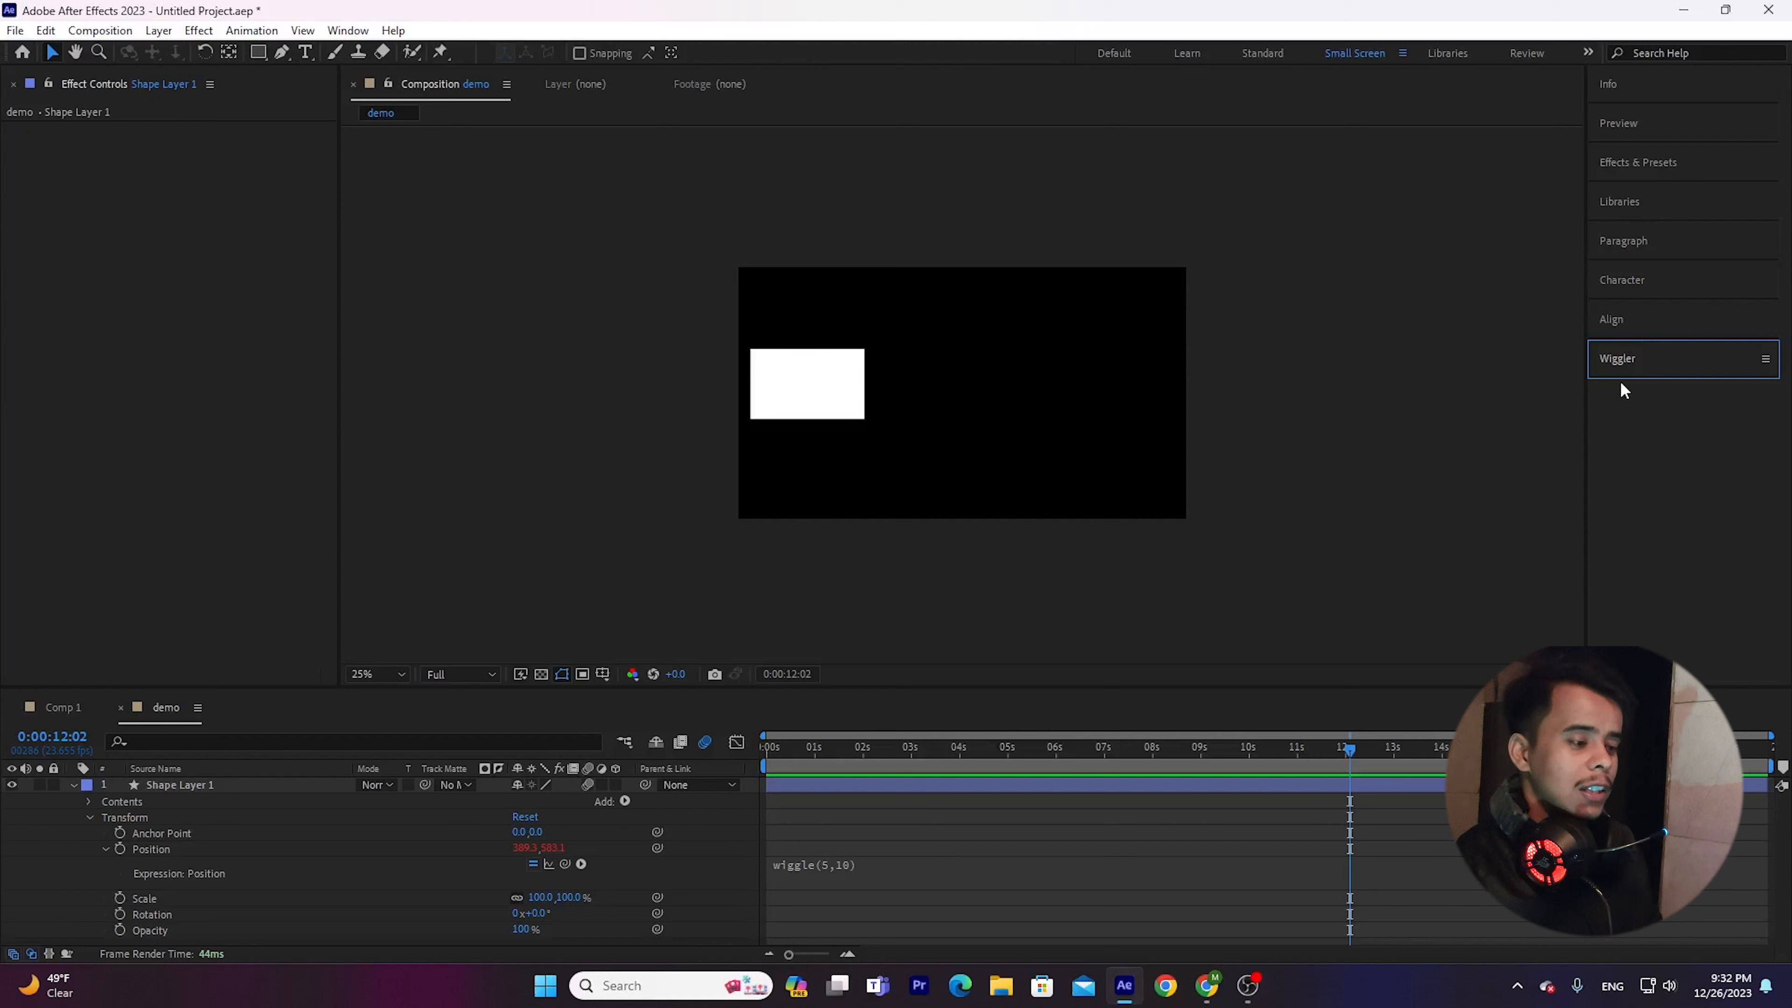
pyautogui.click(1708, 360)
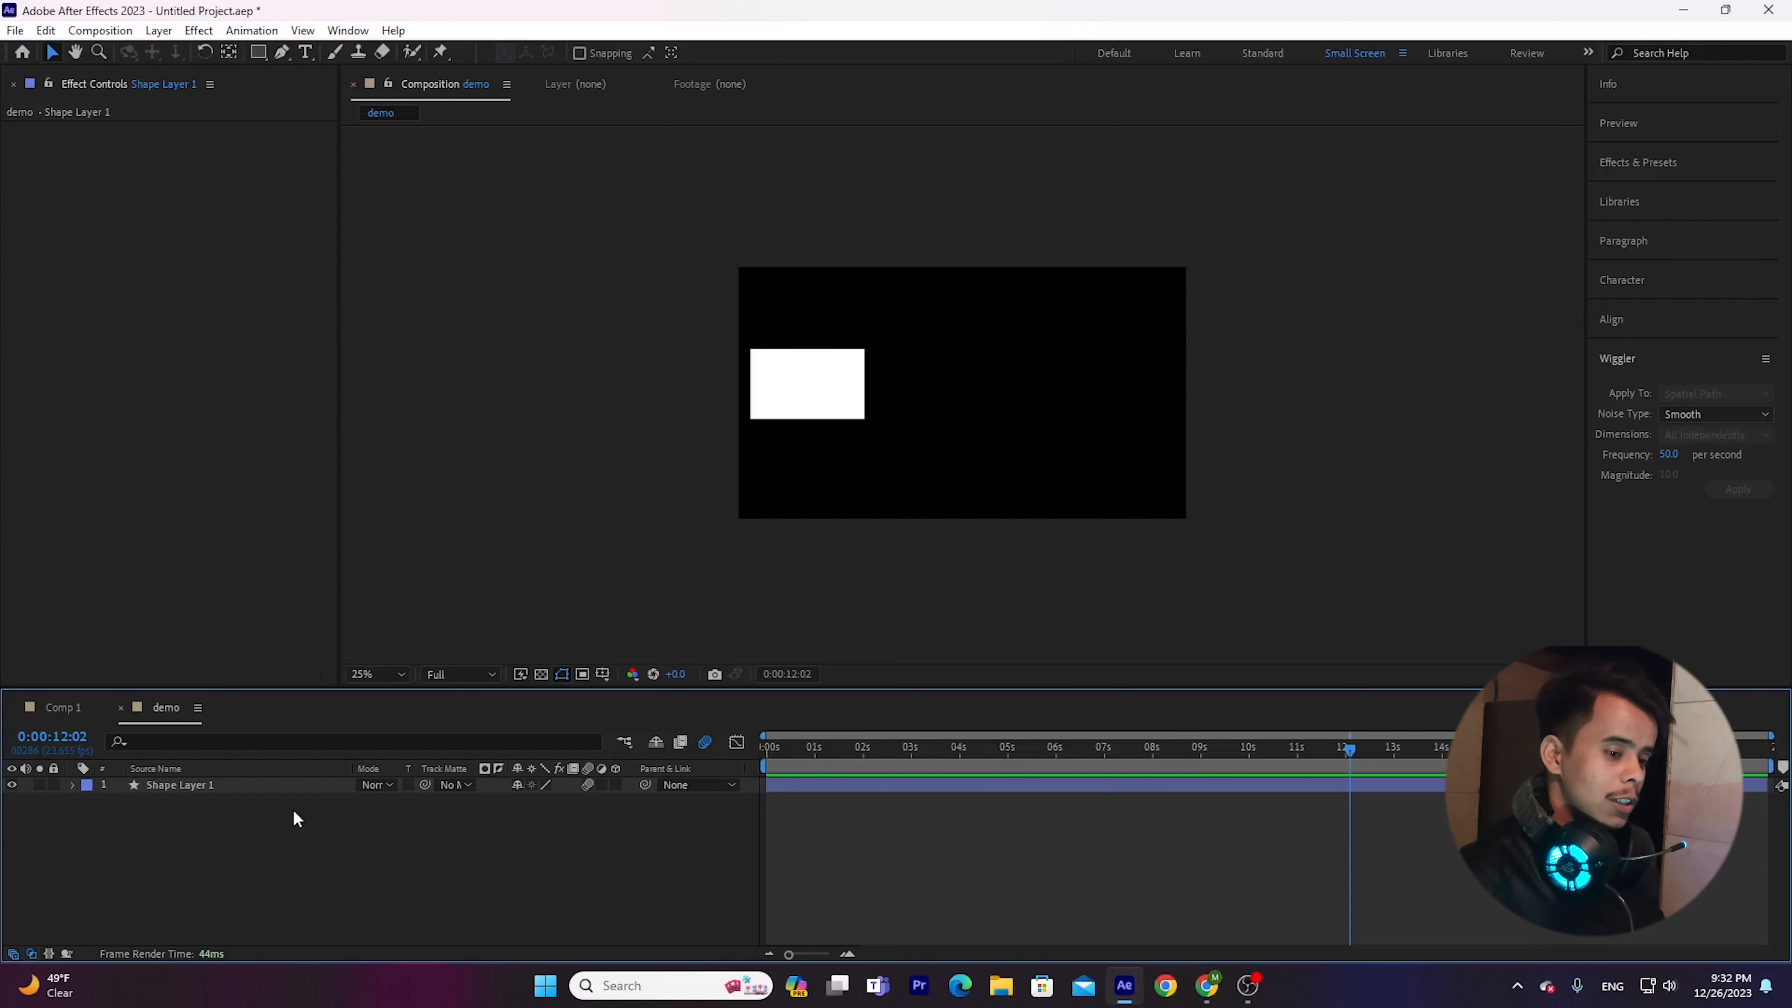
# Reveal only the Position property of Shape Layer 1 and preview its shake at several points along the timeline.
pyautogui.click(266, 790)
pyautogui.press('p')
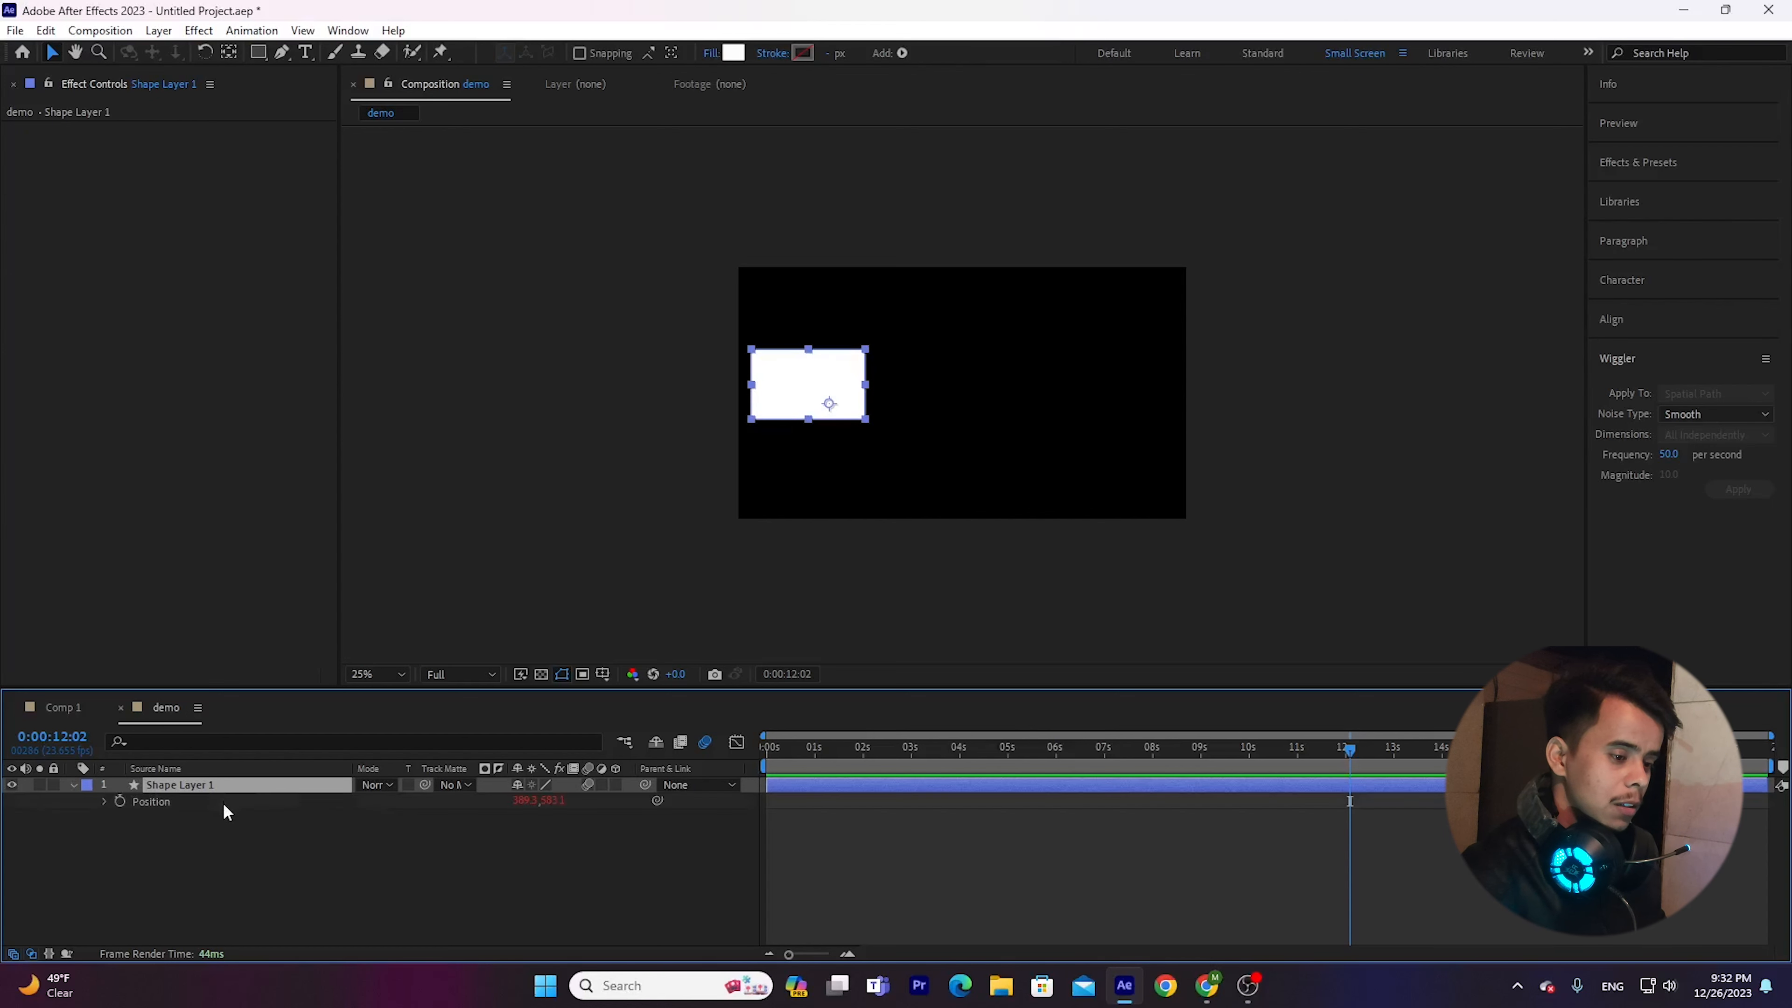
pyautogui.press('space')
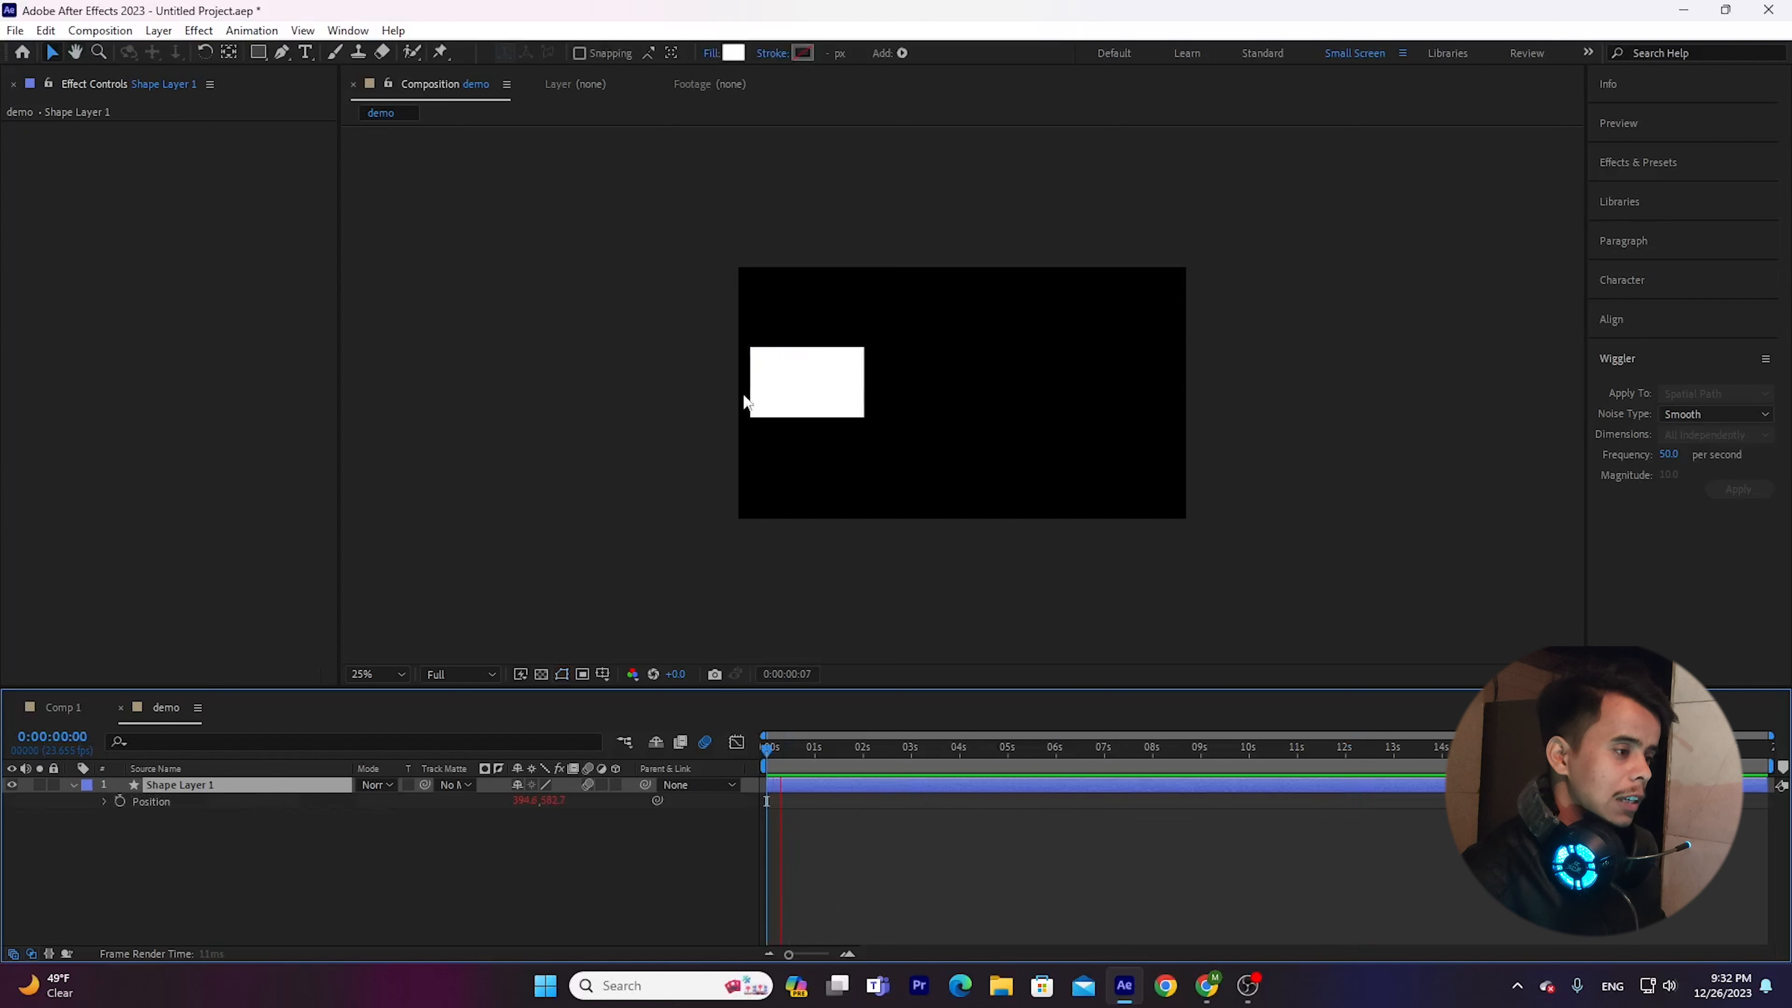
pyautogui.moveTo(967, 760); pyautogui.dragTo(1450, 763)
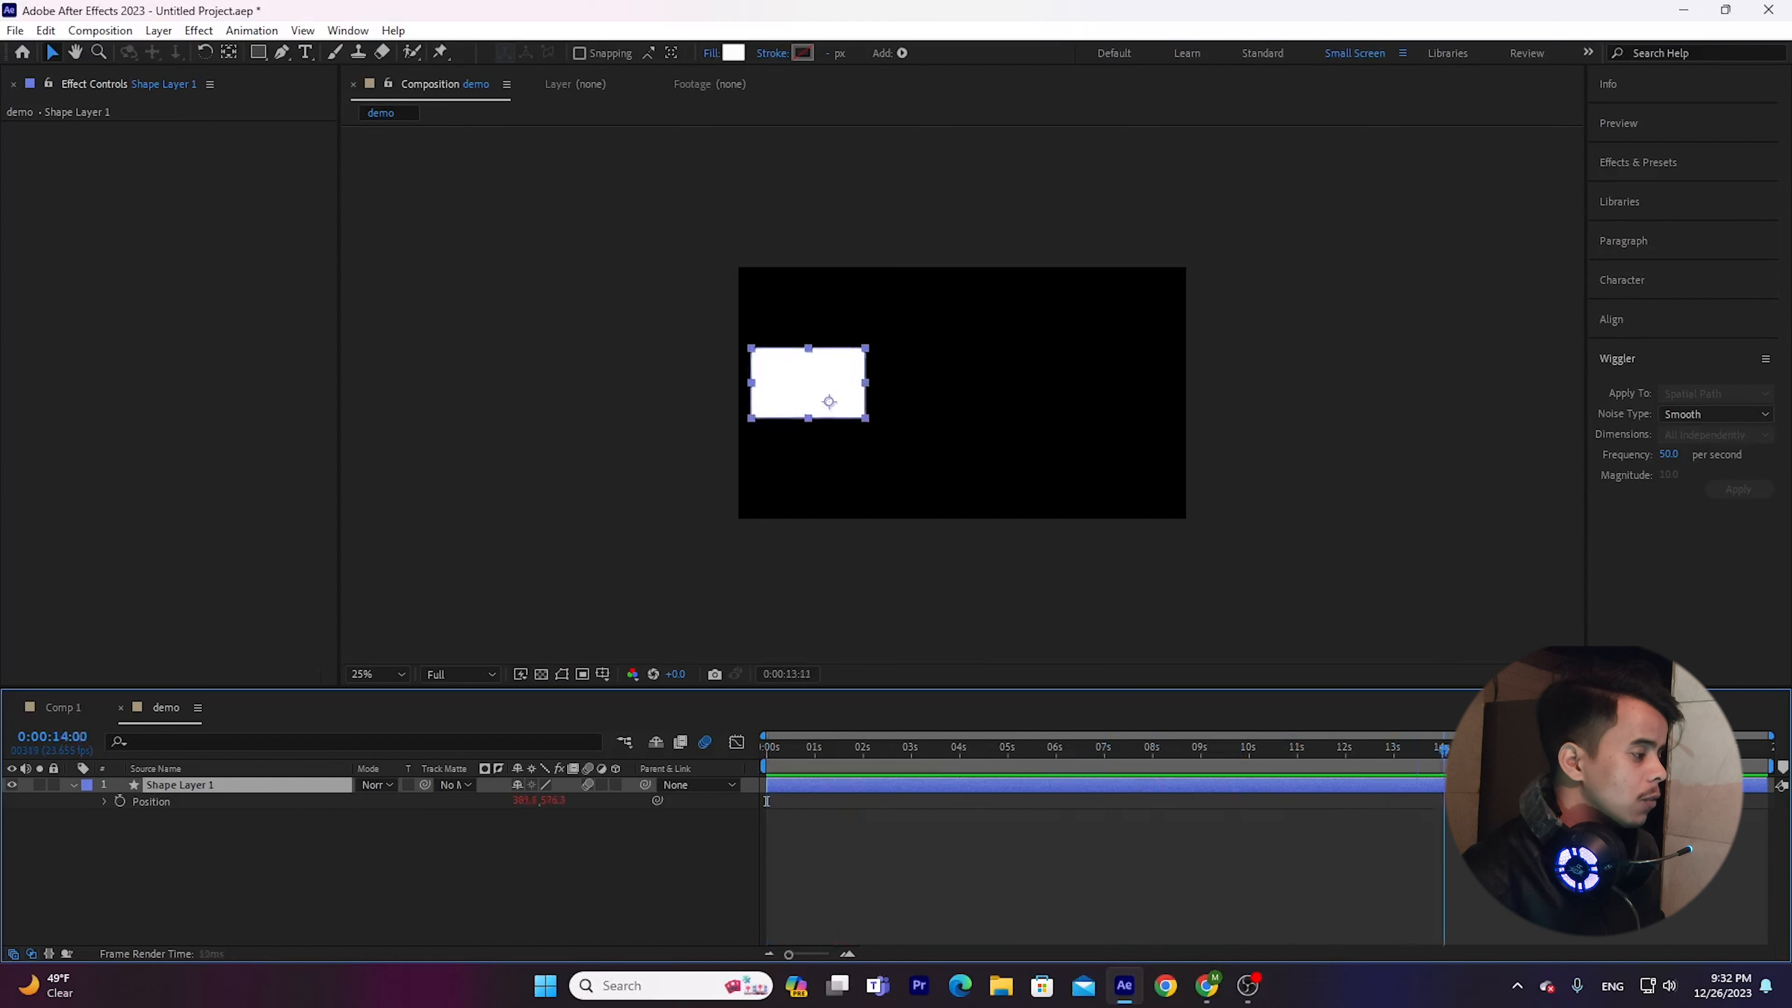
pyautogui.press('space')
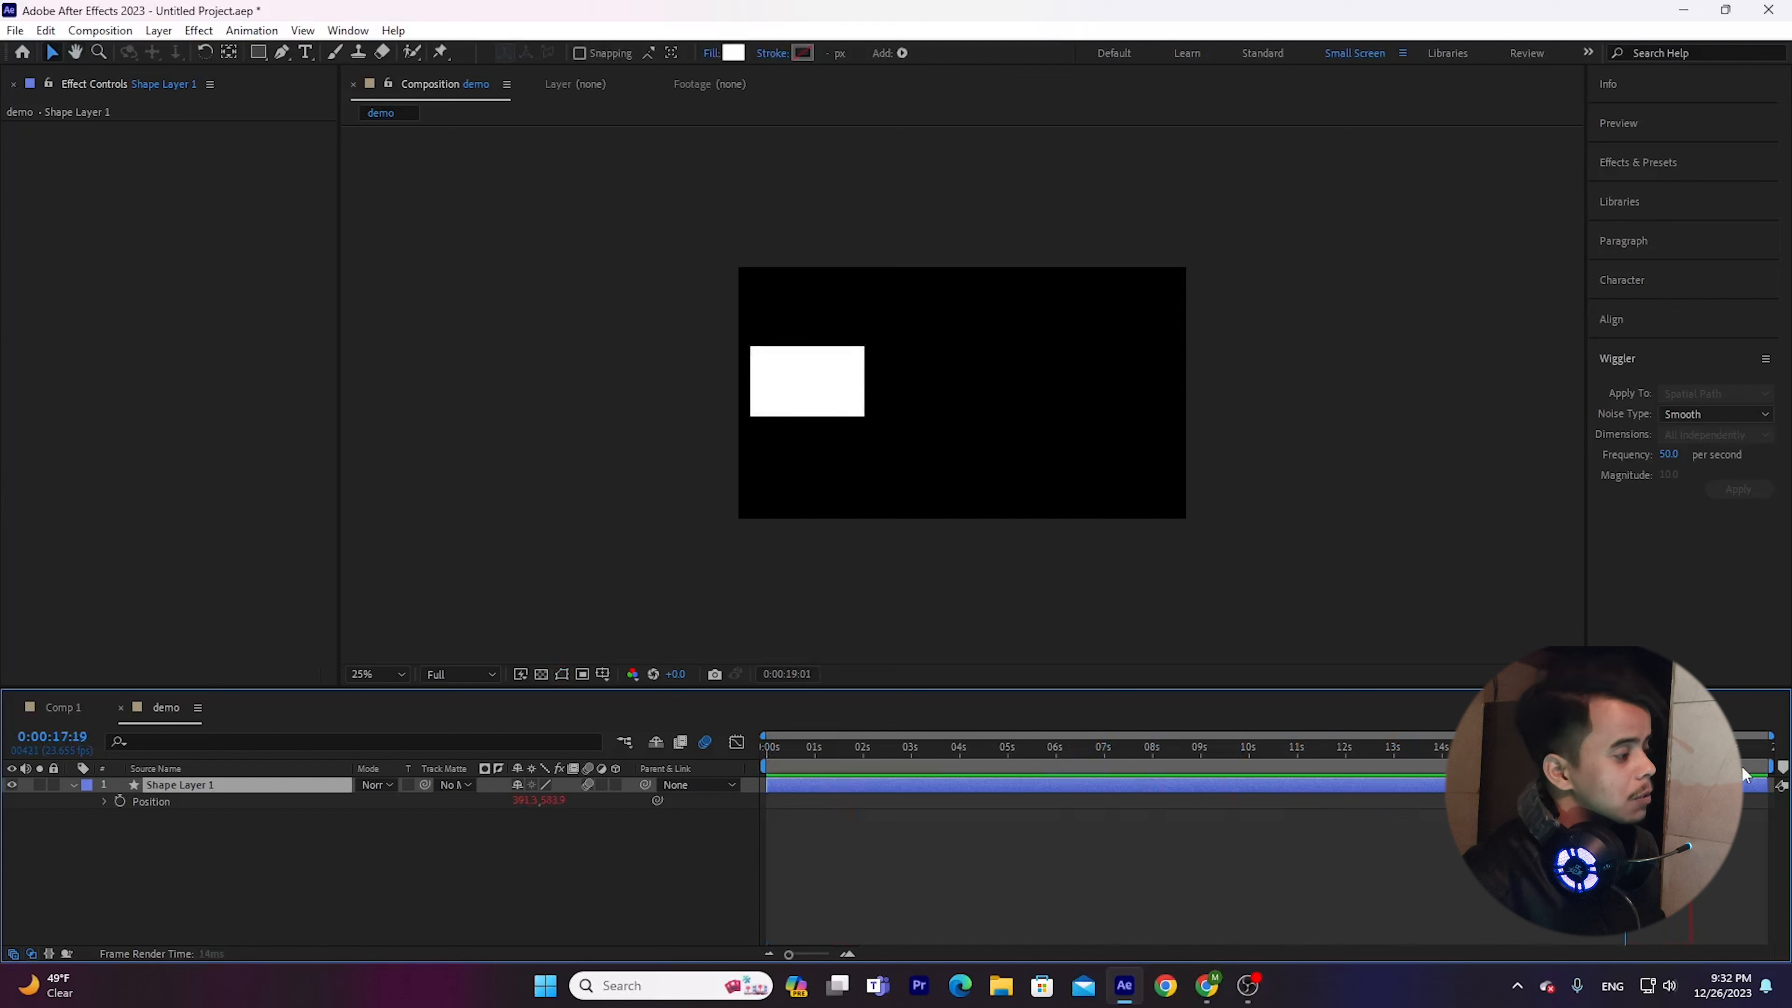
pyautogui.press('space')
pyautogui.press('Home')
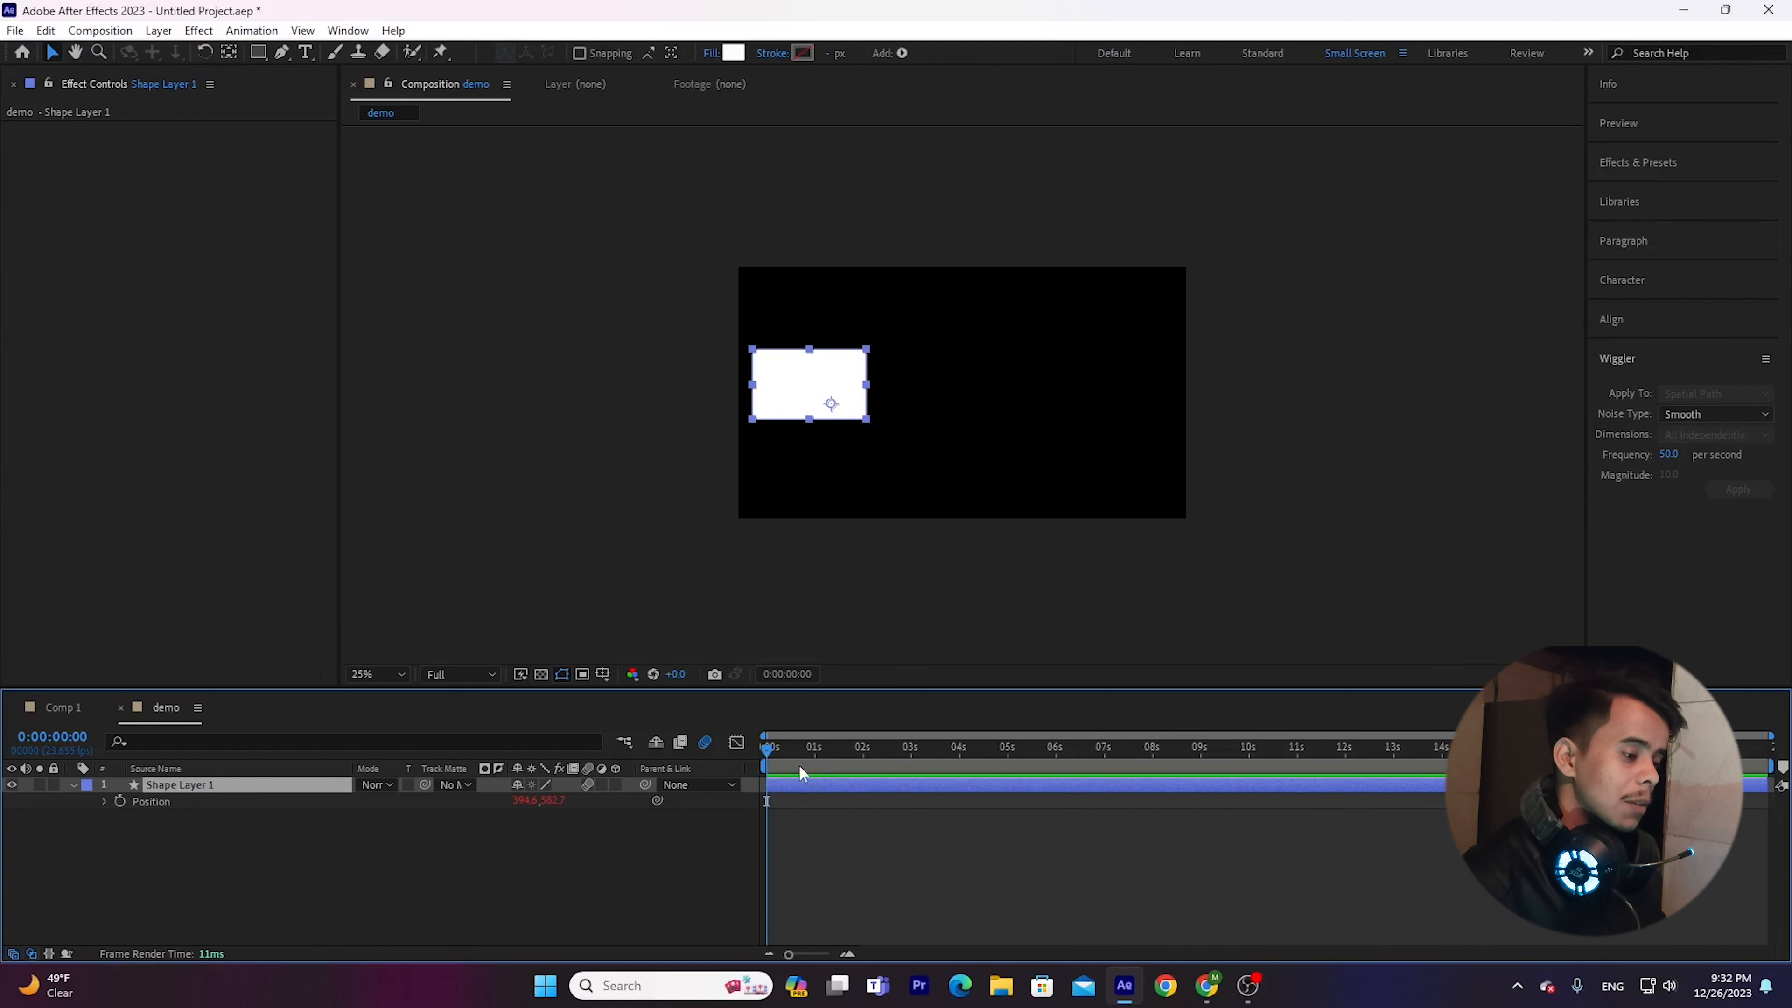
pyautogui.moveTo(763, 755); pyautogui.dragTo(1057, 757)
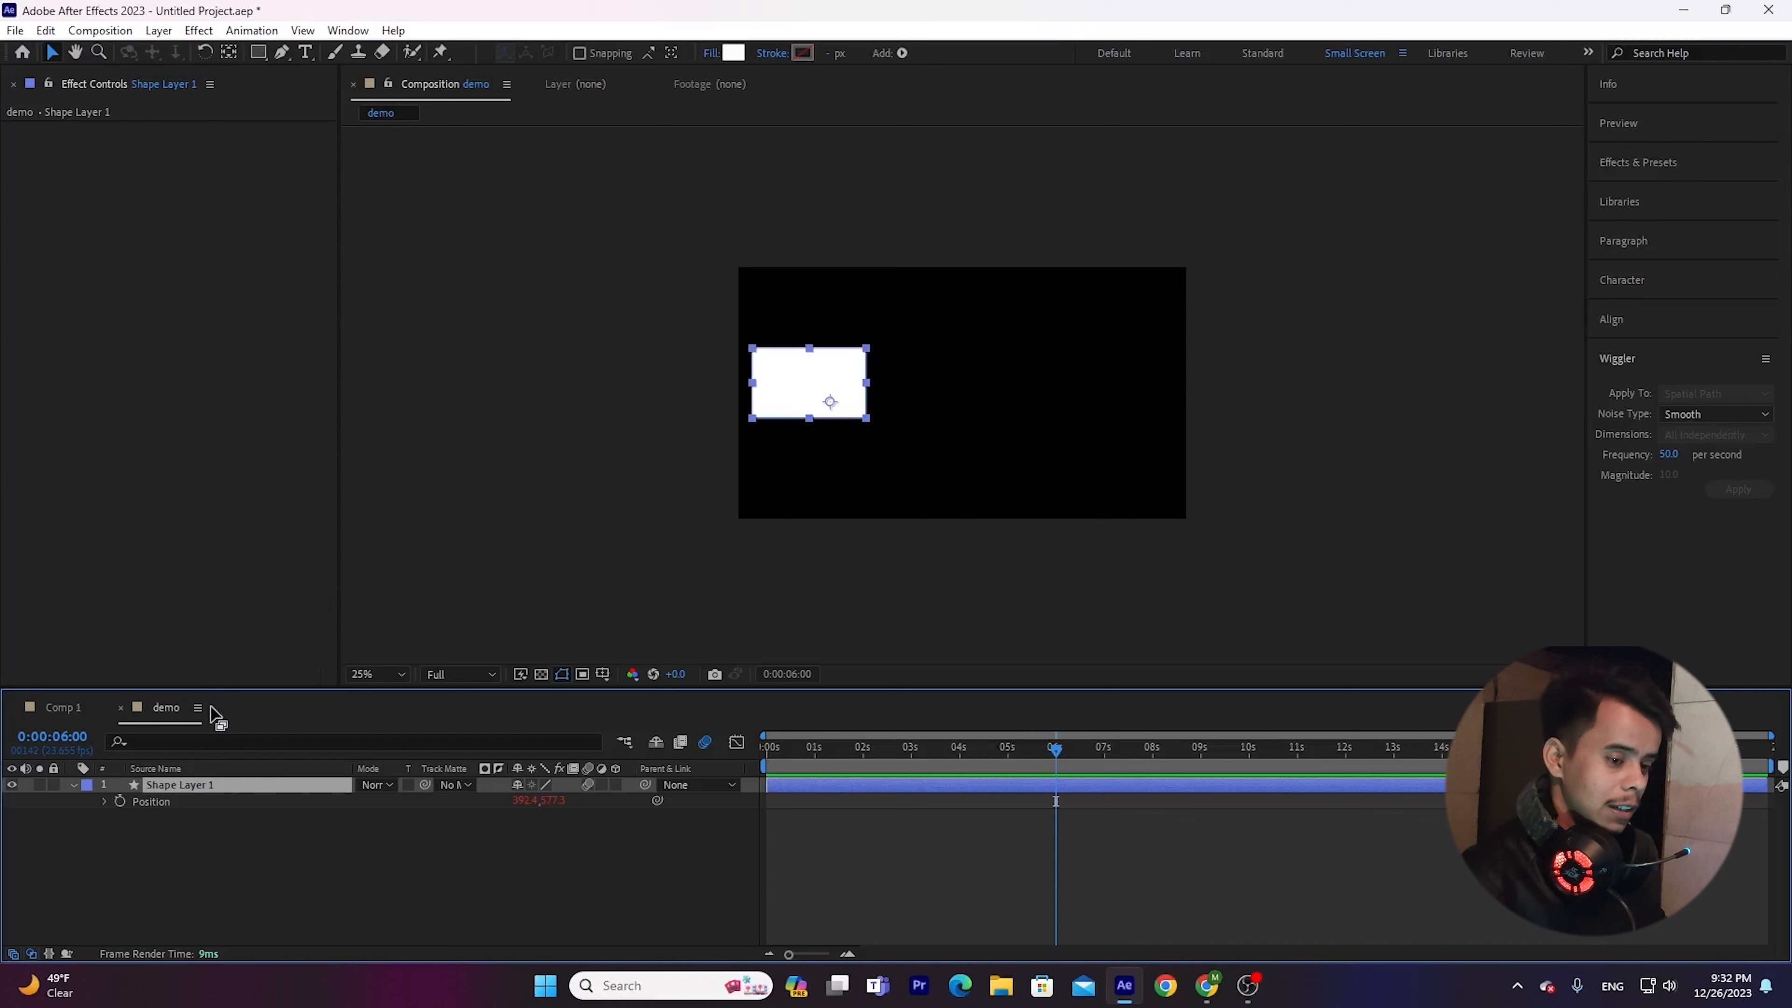
# Remove the Position expression from Shape Layer 1 and play the composition to check the rectangle's motion.
pyautogui.click(154, 816)
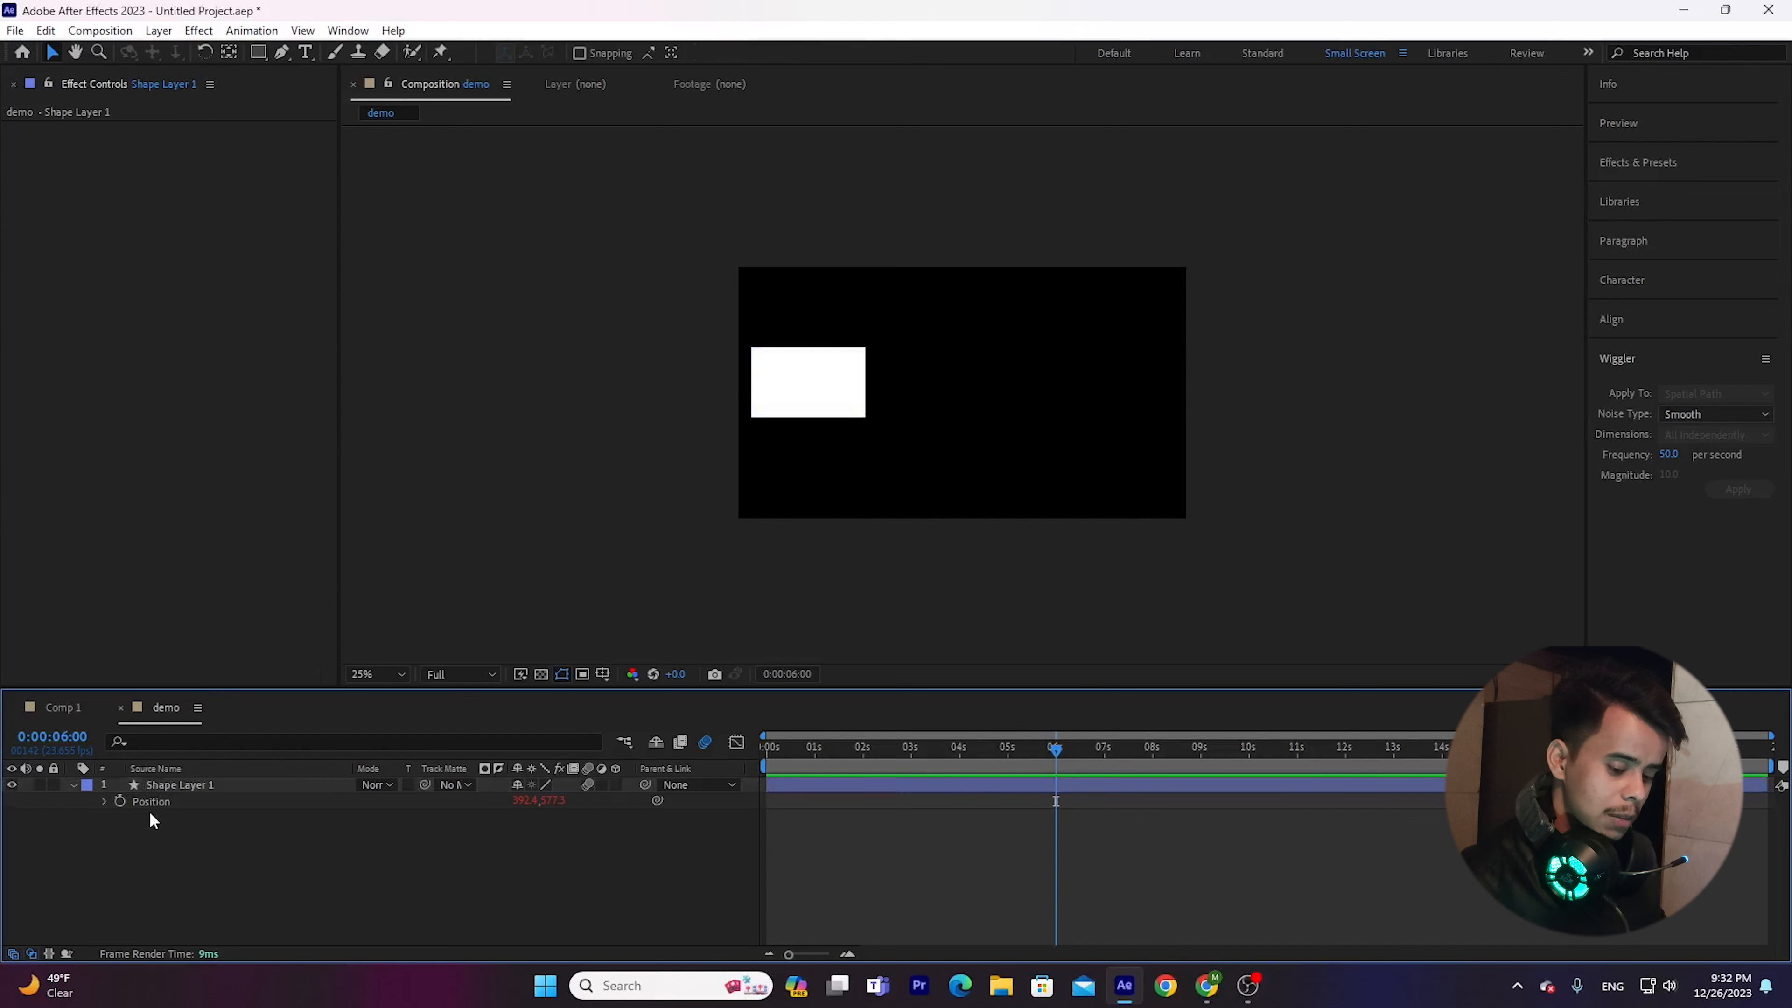
pyautogui.keyDown('alt'); pyautogui.click(118, 801); pyautogui.keyUp('alt')
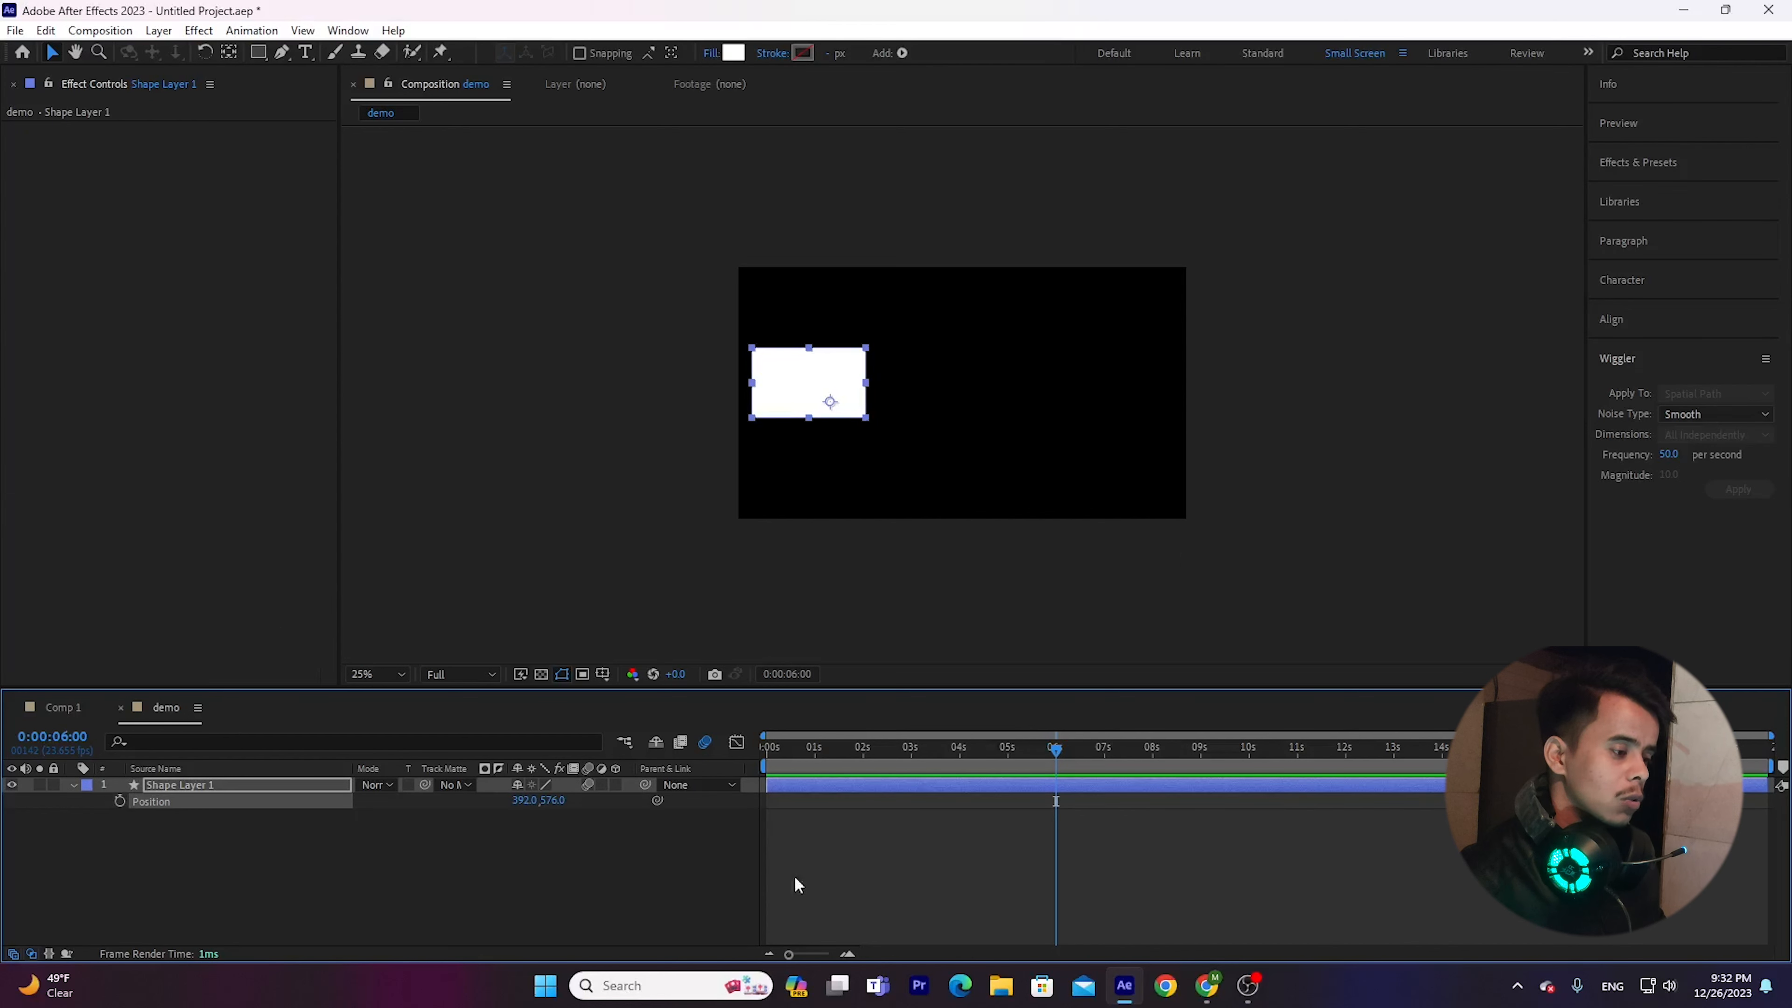
pyautogui.press('space')
pyautogui.click(1359, 760)
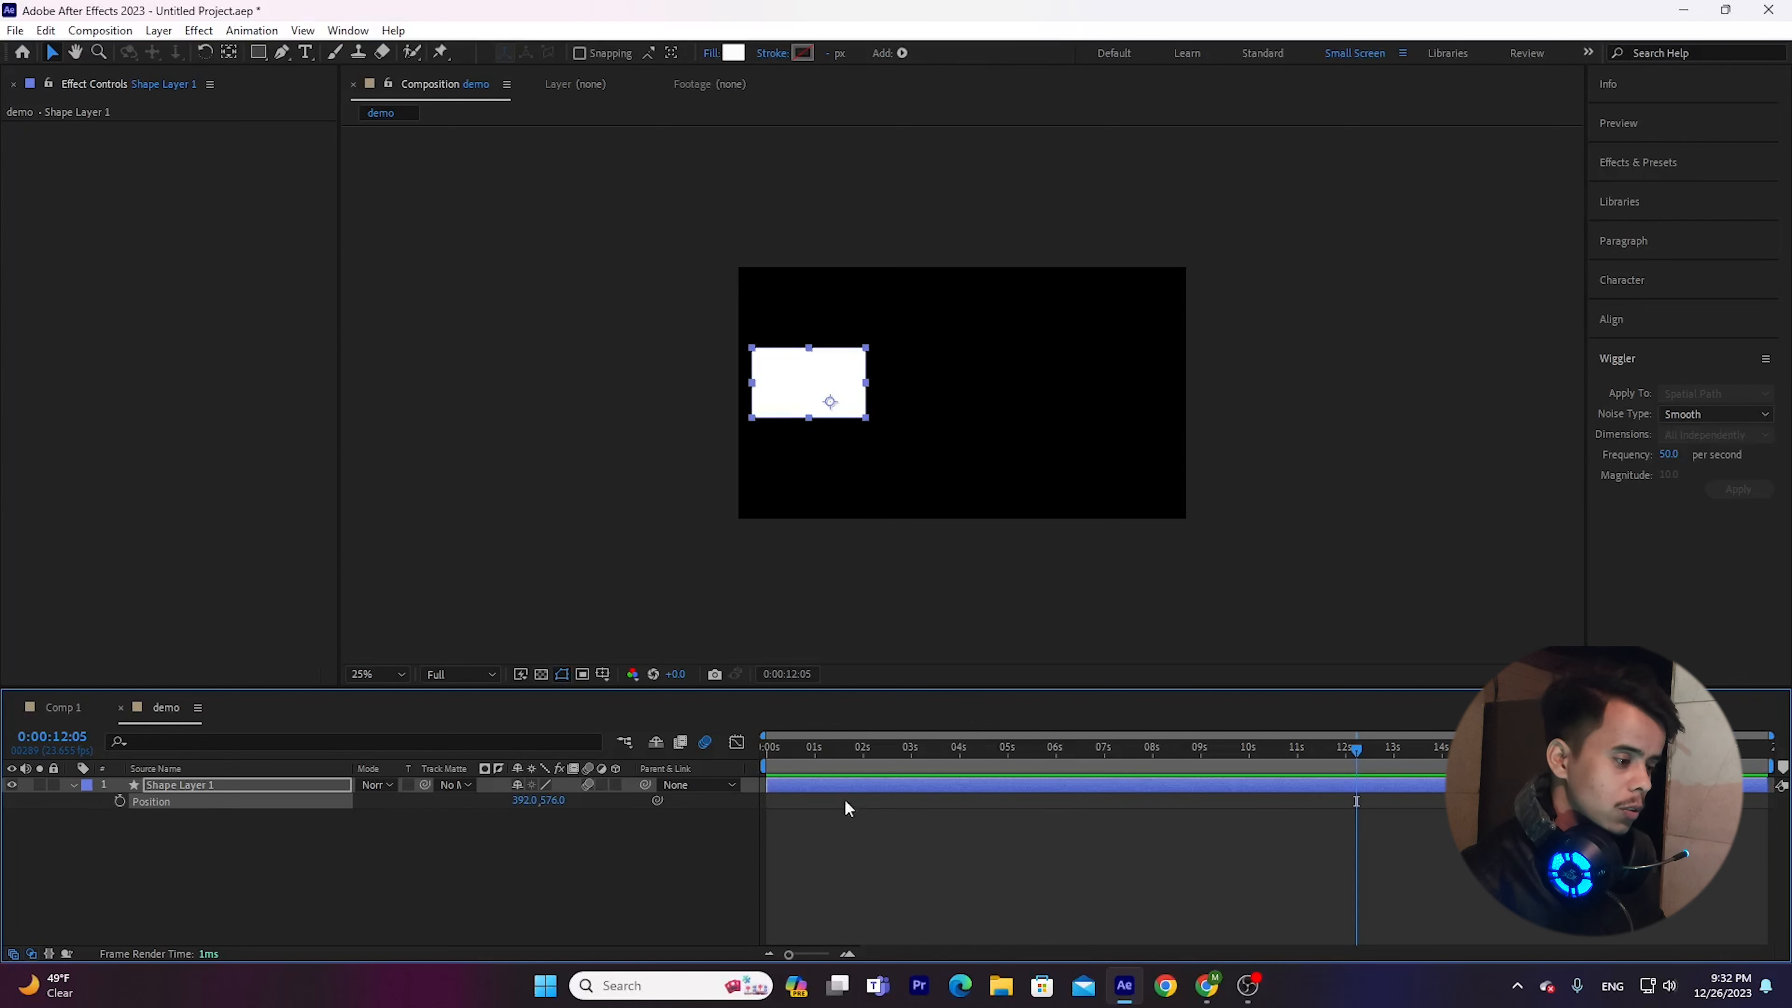
# Add Position keyframes to Shape Layer 1 at 0:00:00:00 and 0:00:09:23.
pyautogui.press('Home')
pyautogui.click(119, 800)
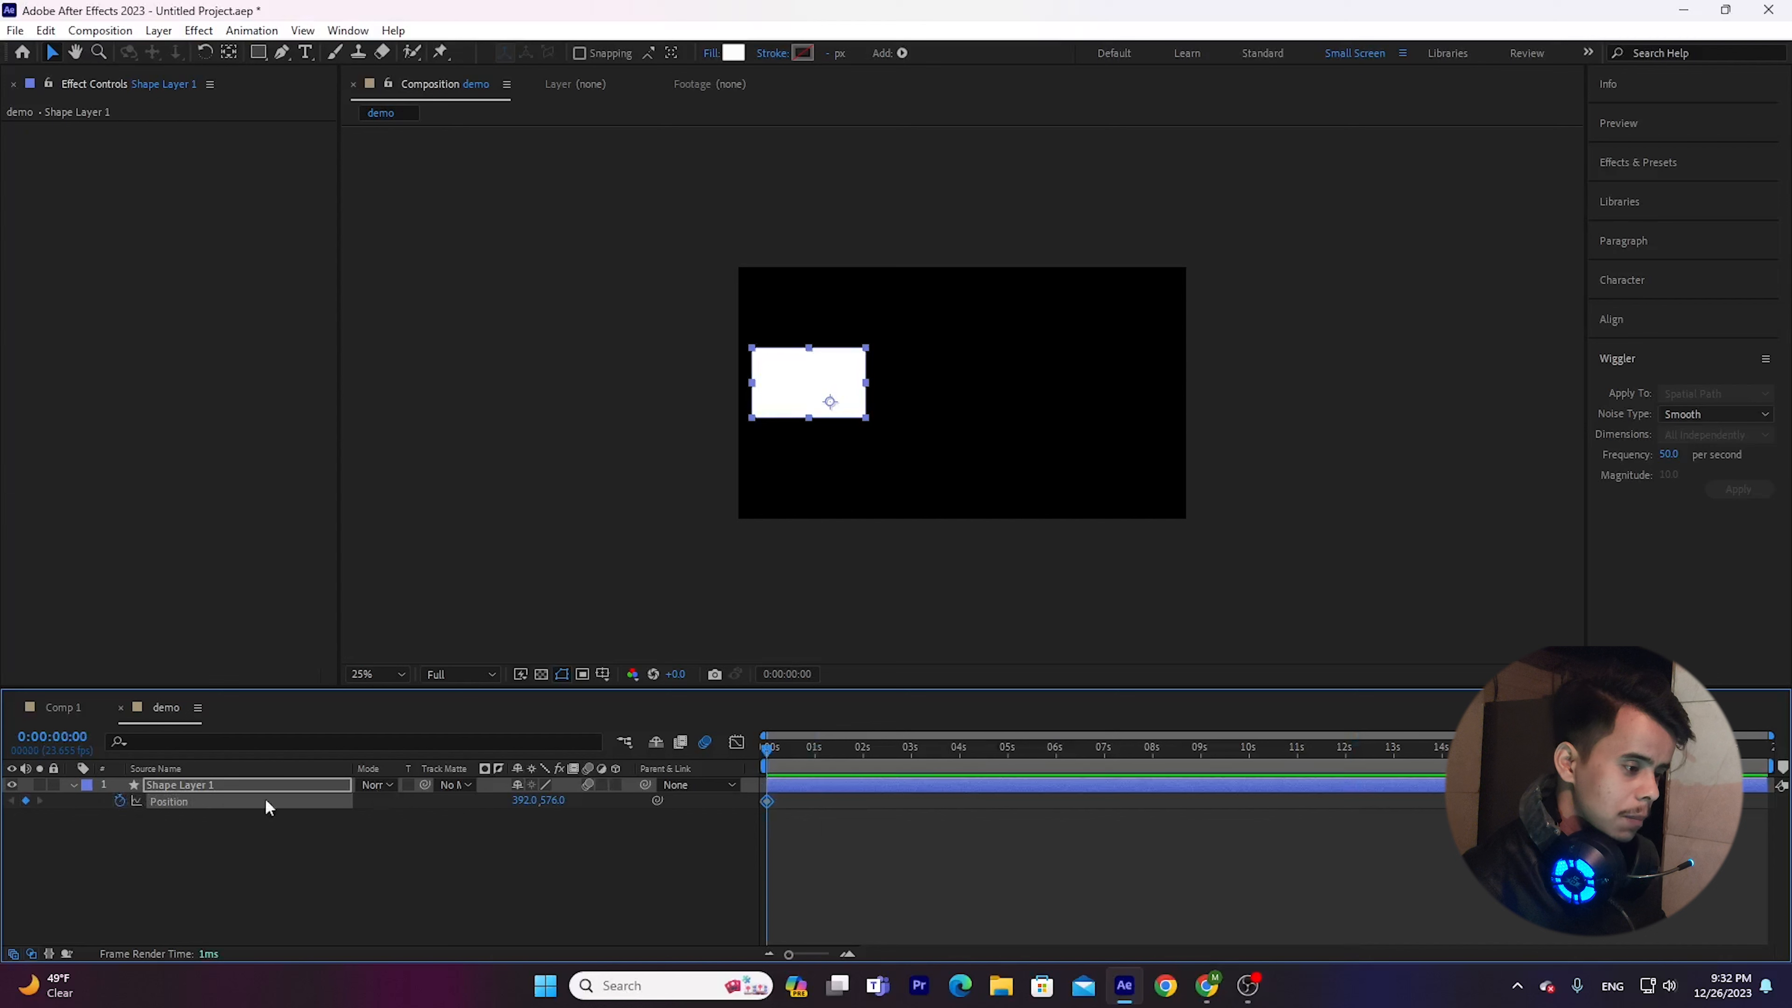
pyautogui.moveTo(843, 752); pyautogui.dragTo(1247, 769)
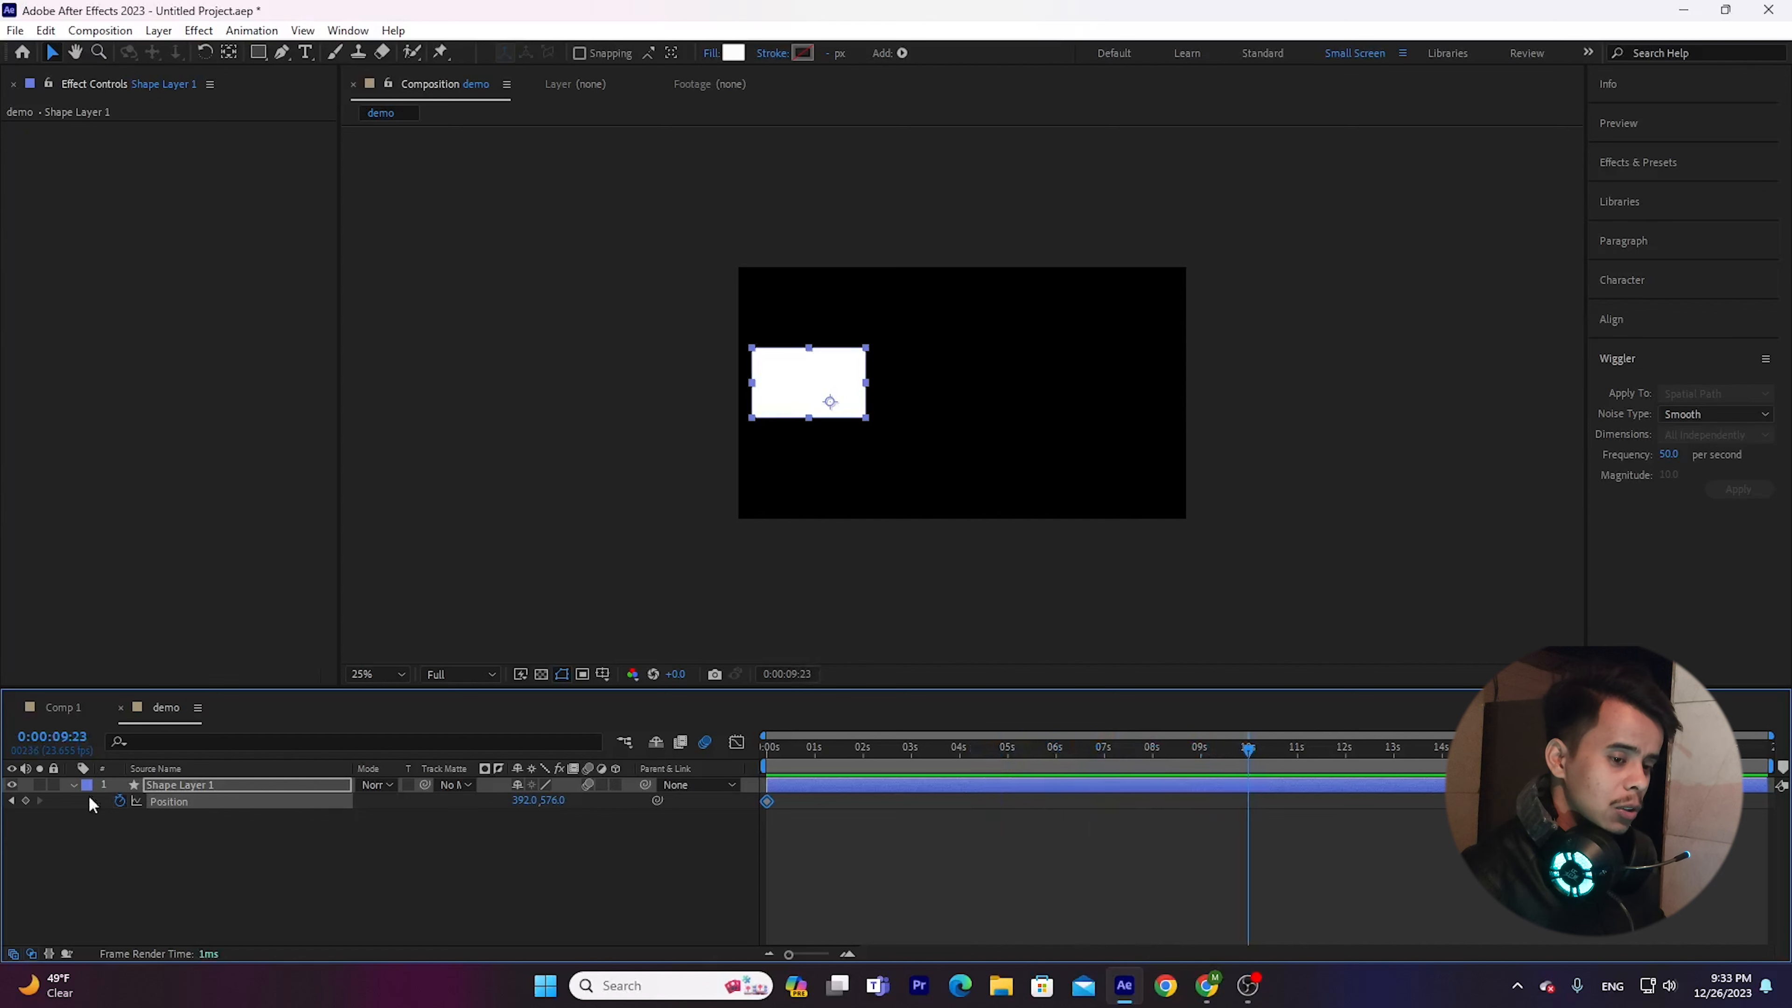
pyautogui.click(26, 800)
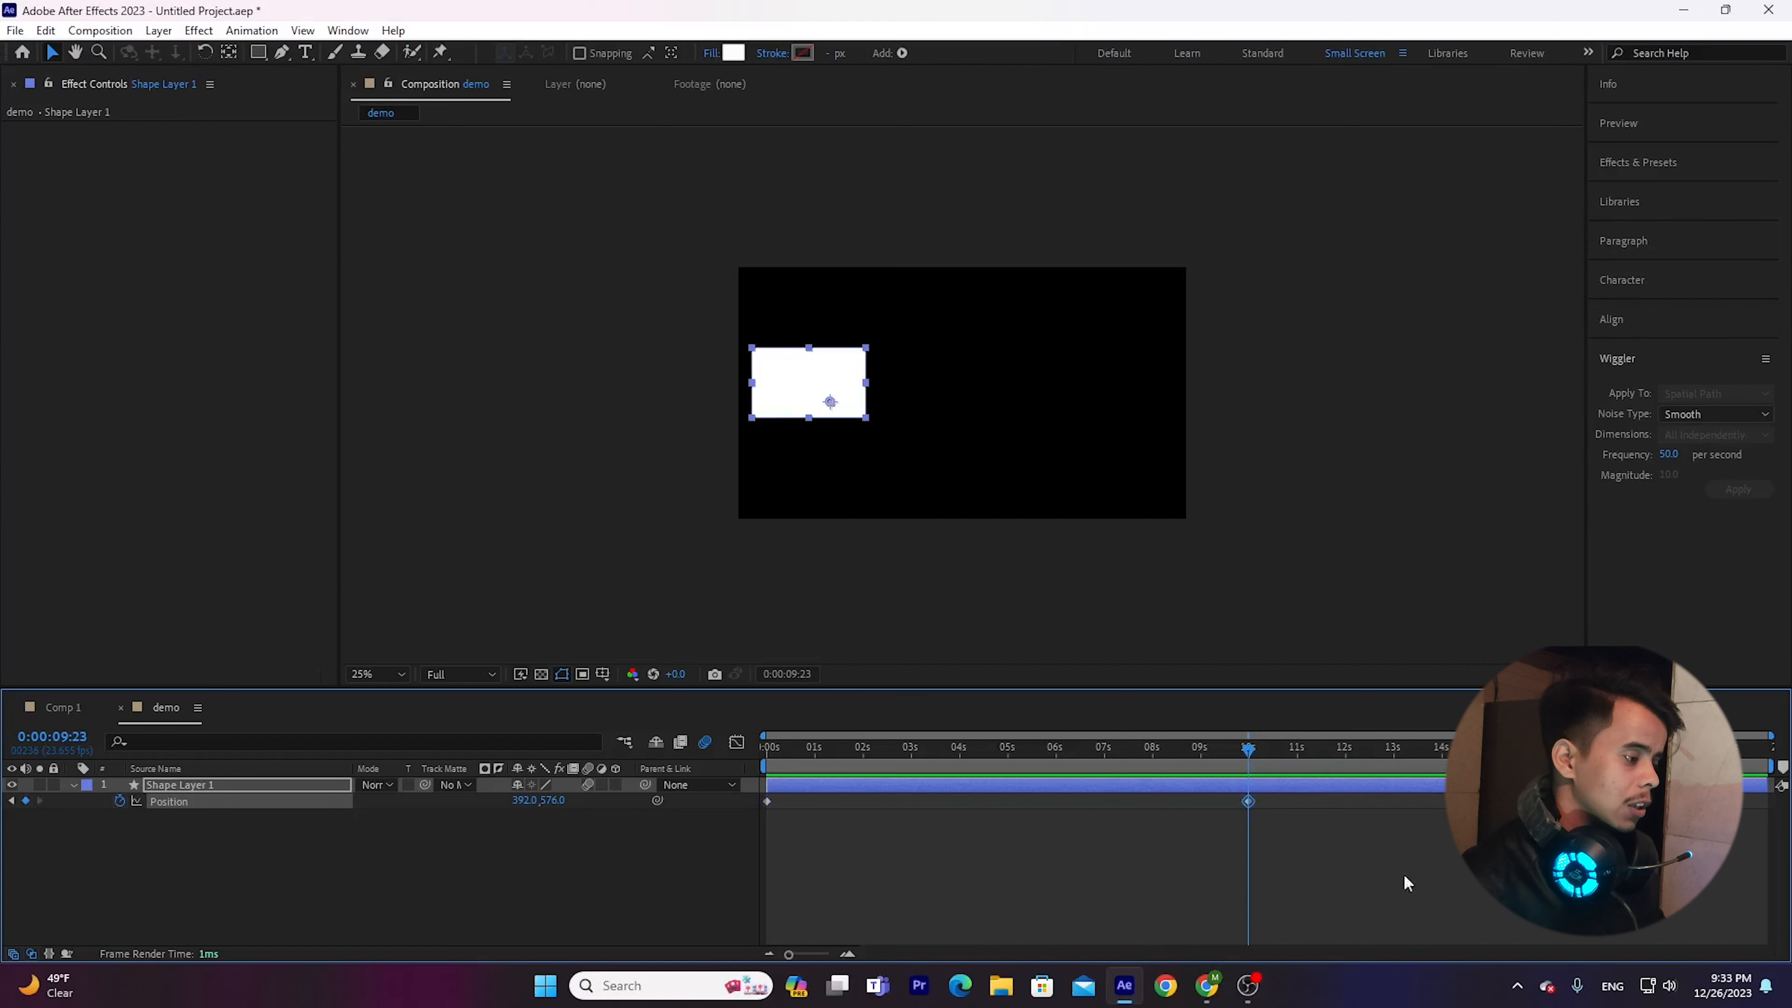
# Apply the Wiggler to both Position keyframes with a frequency of 10 per second and a magnitude of 10.
pyautogui.moveTo(1344, 872); pyautogui.dragTo(742, 793)
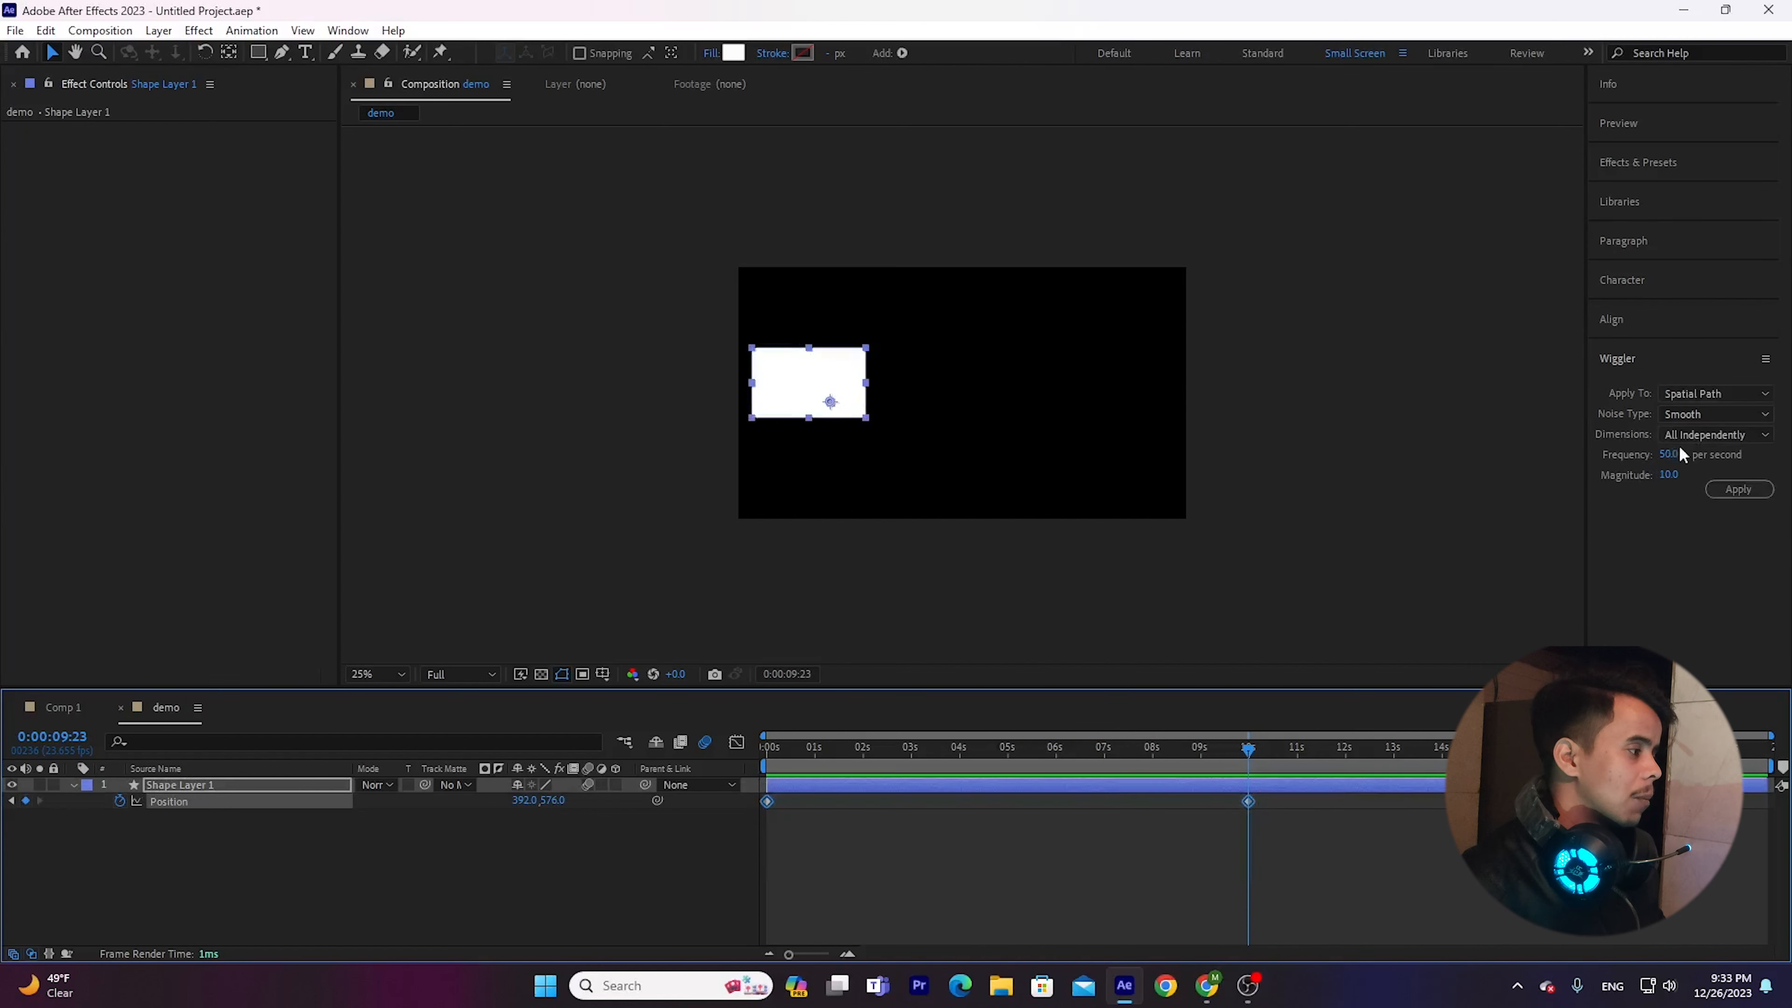
pyautogui.click(1669, 455)
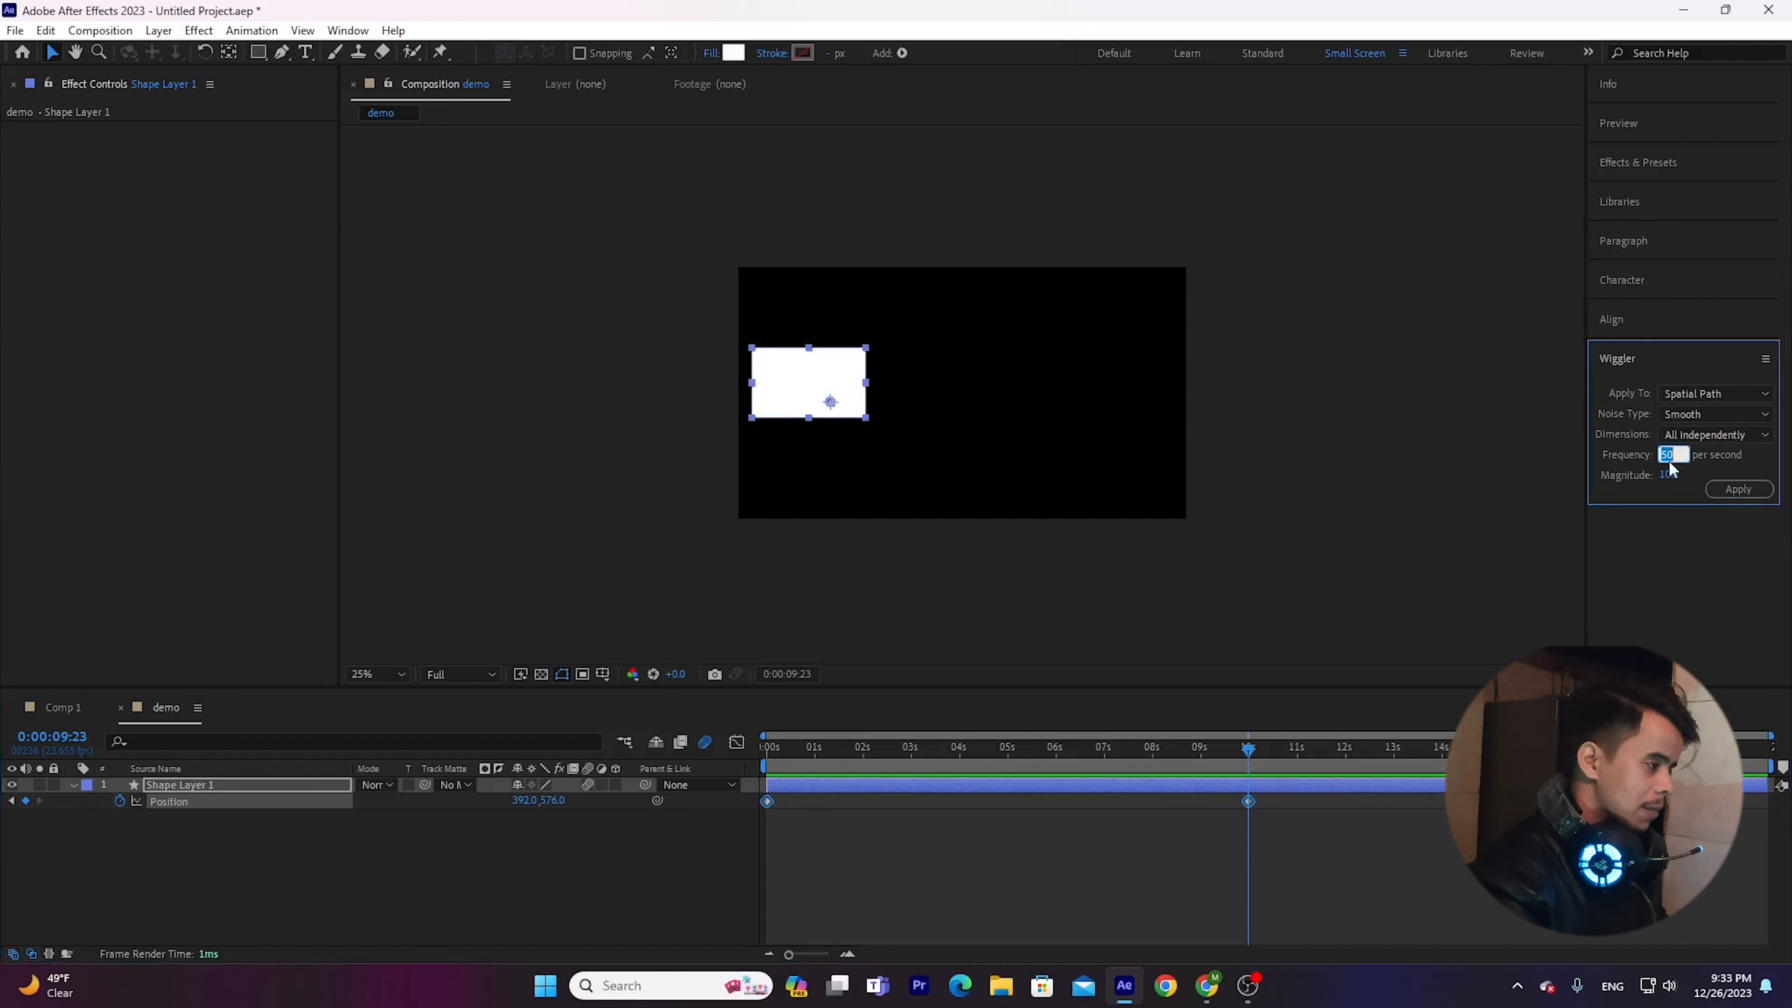
pyautogui.write('10')
pyautogui.press('Return')
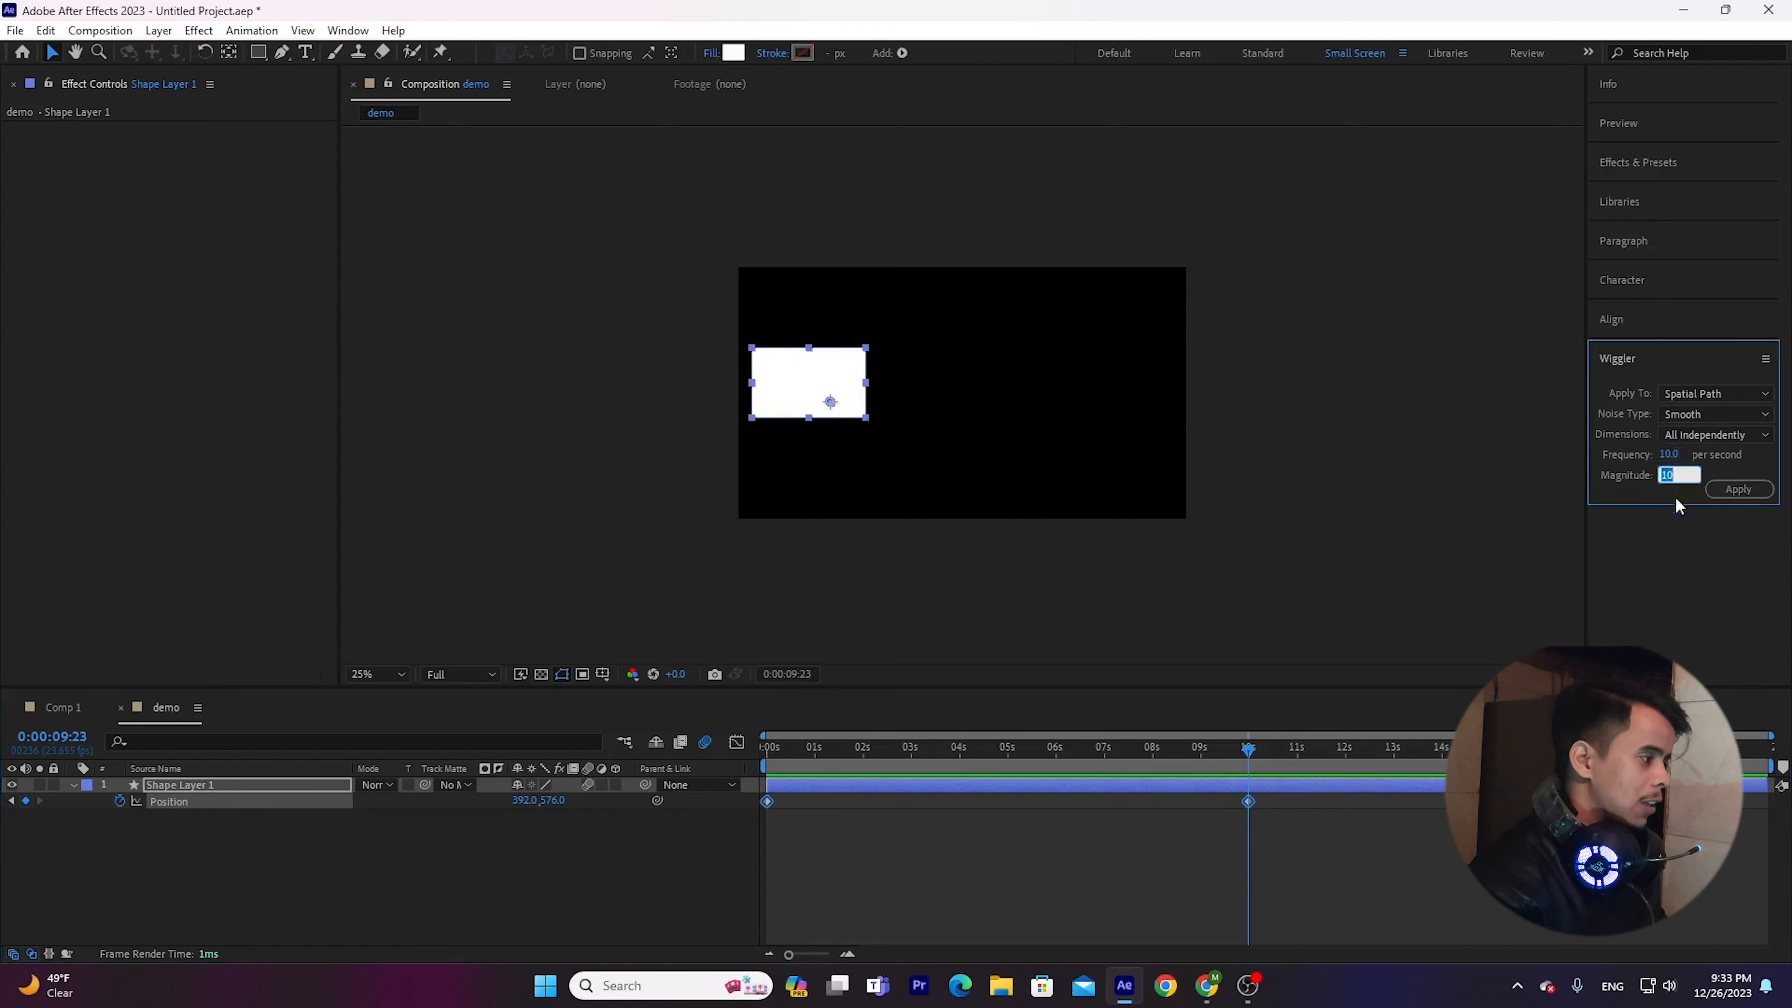
pyautogui.press('Return')
pyautogui.click(1738, 489)
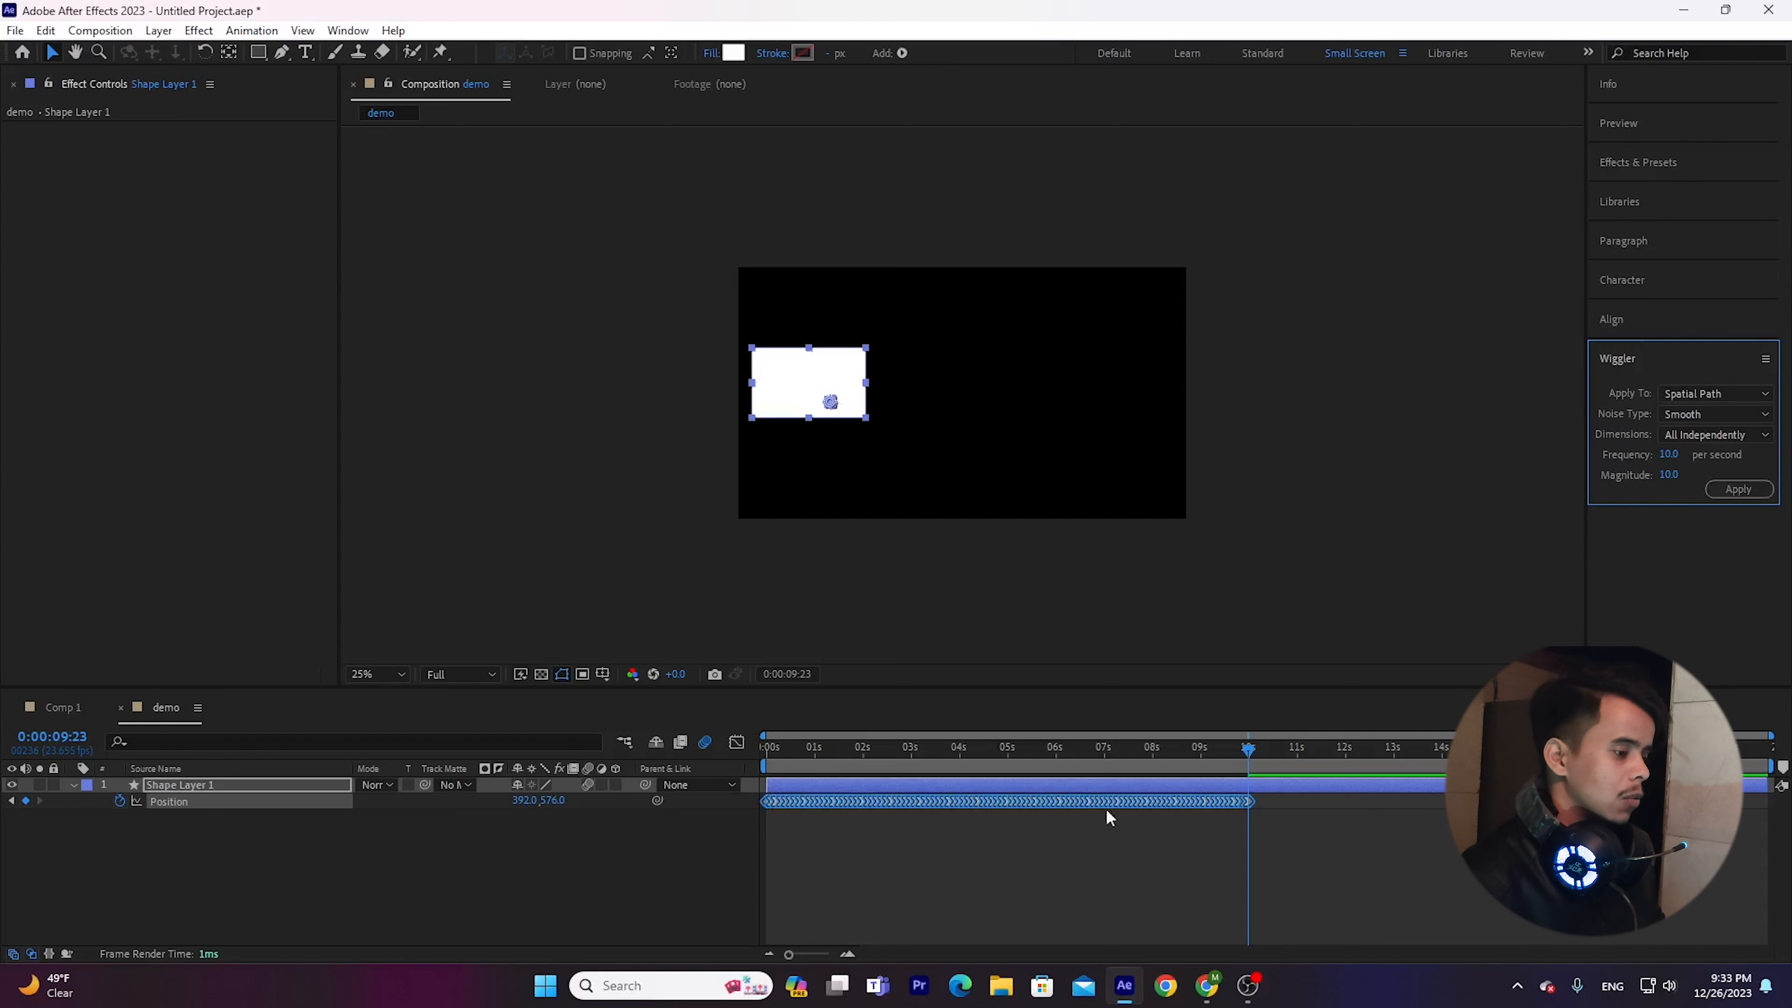
# Preview the wiggled Position keyframes from near the start and collapse Shape Layer 1.
pyautogui.moveTo(994, 754); pyautogui.dragTo(818, 752)
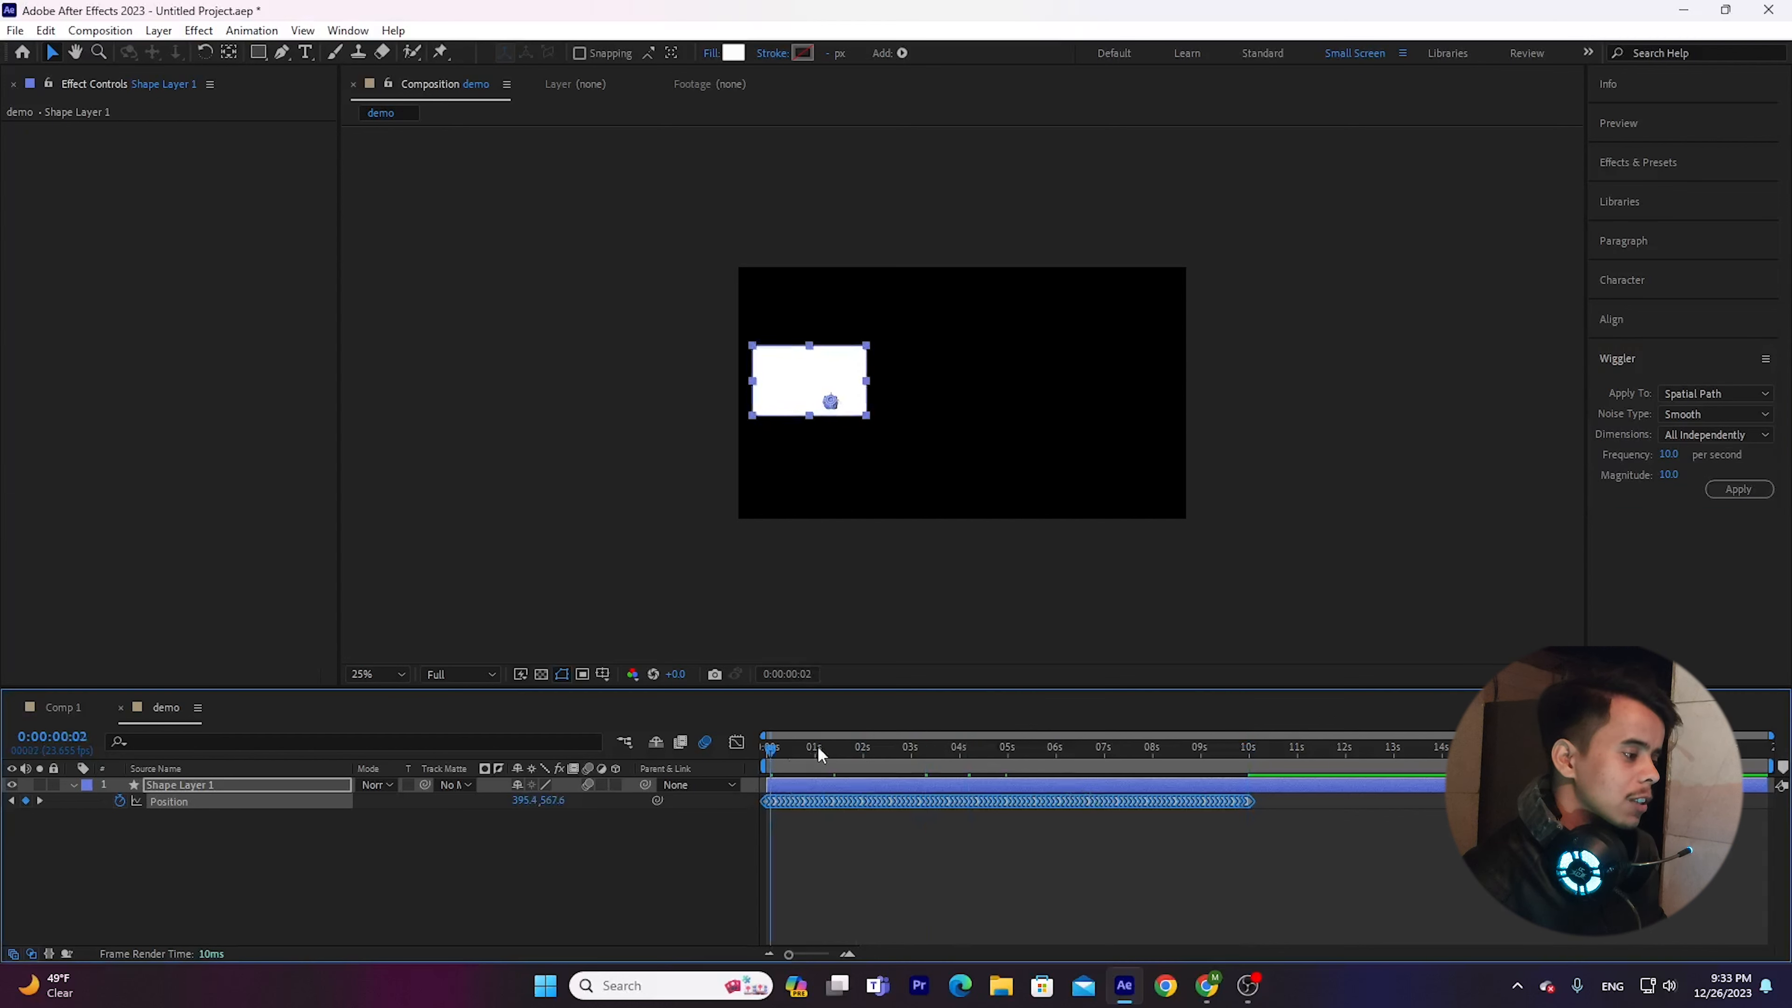
pyautogui.press('space')
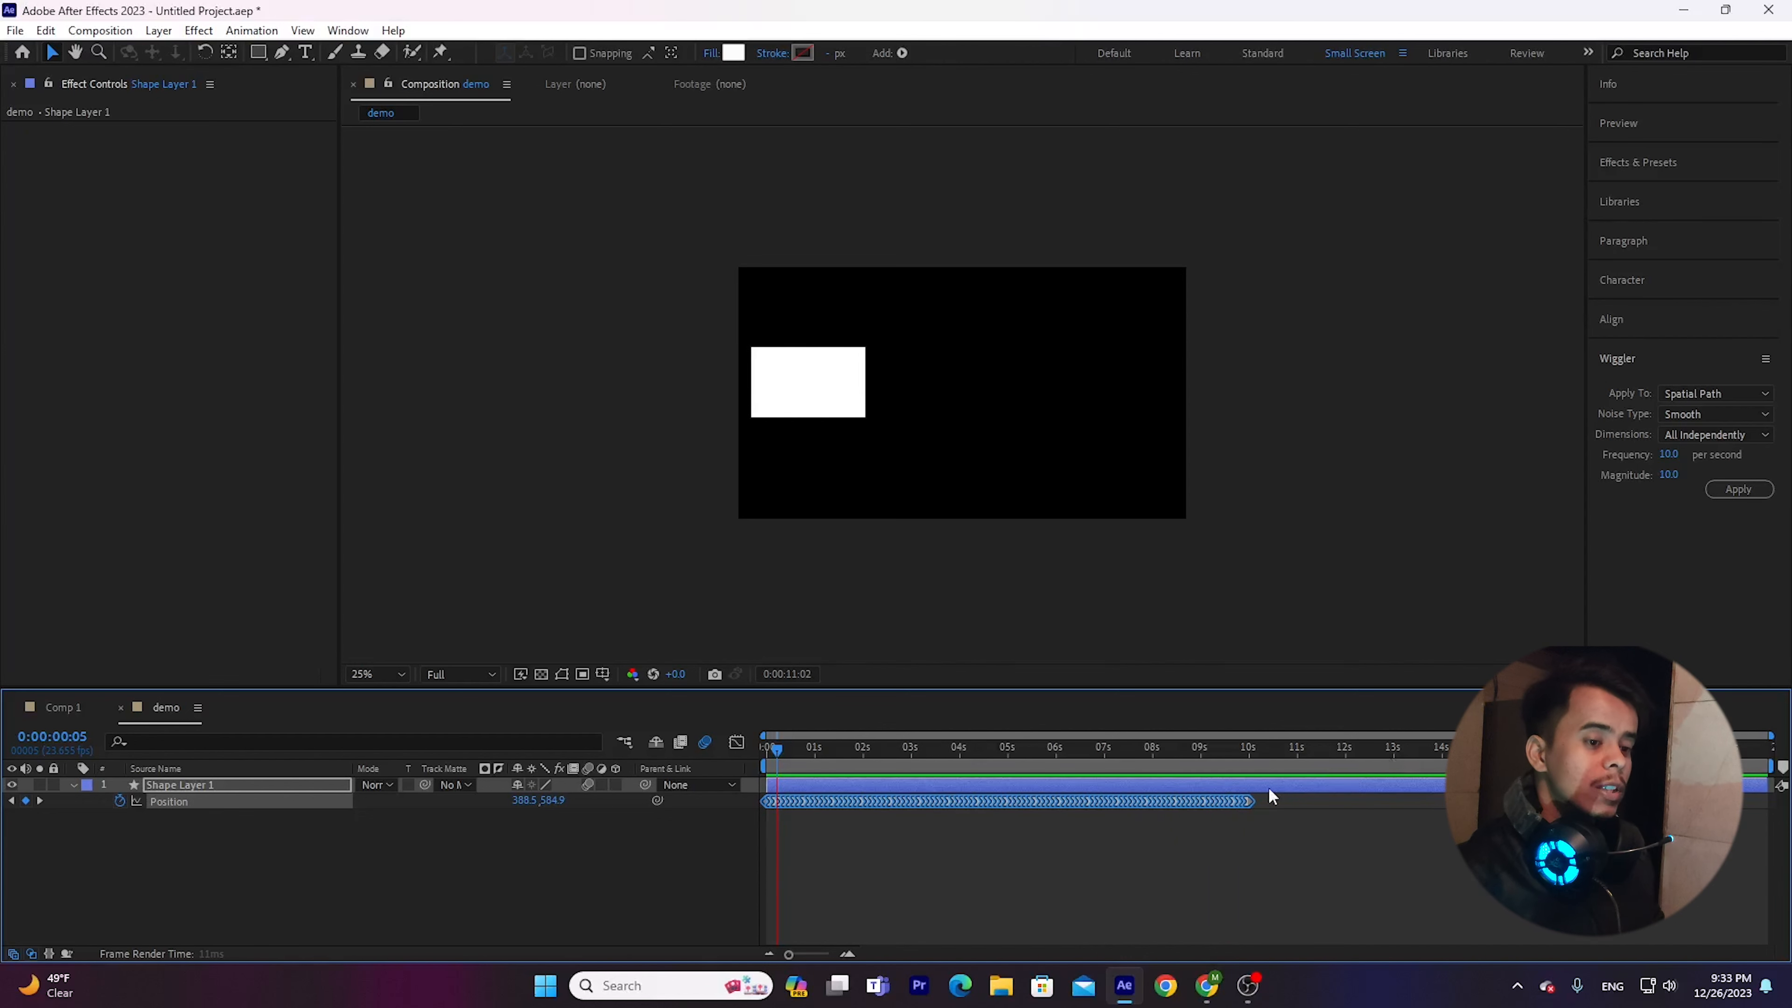
pyautogui.click(74, 785)
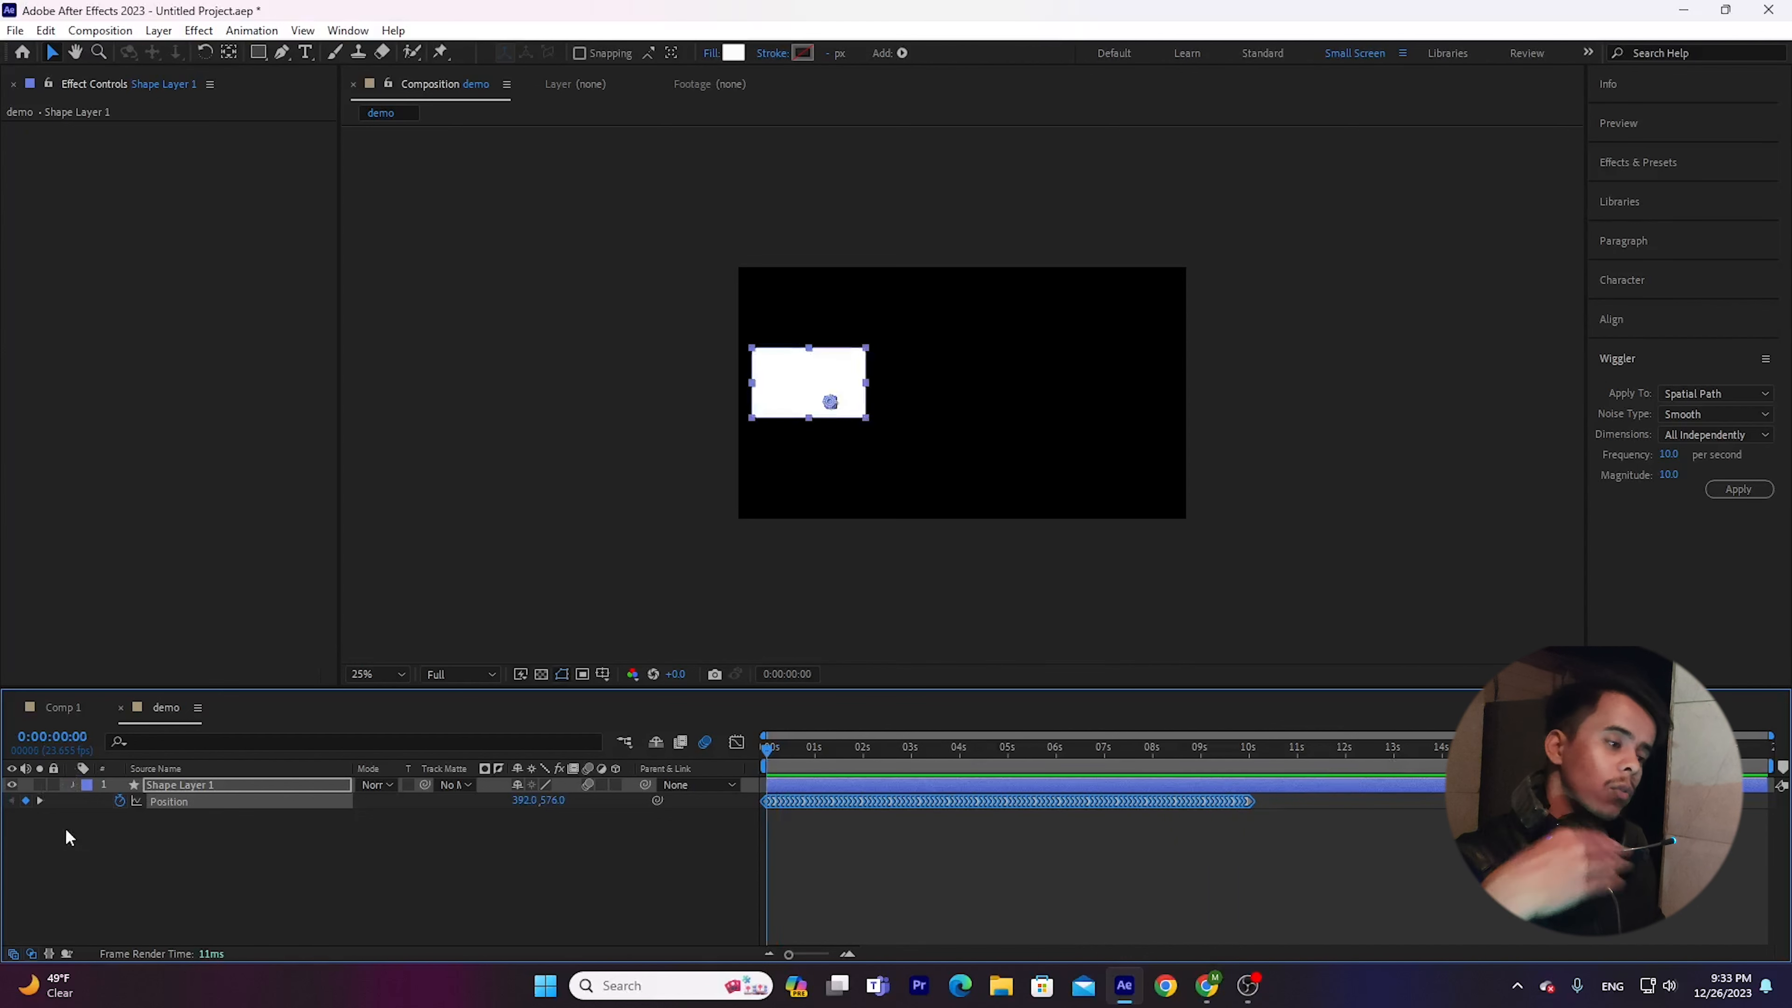
pyautogui.click(294, 833)
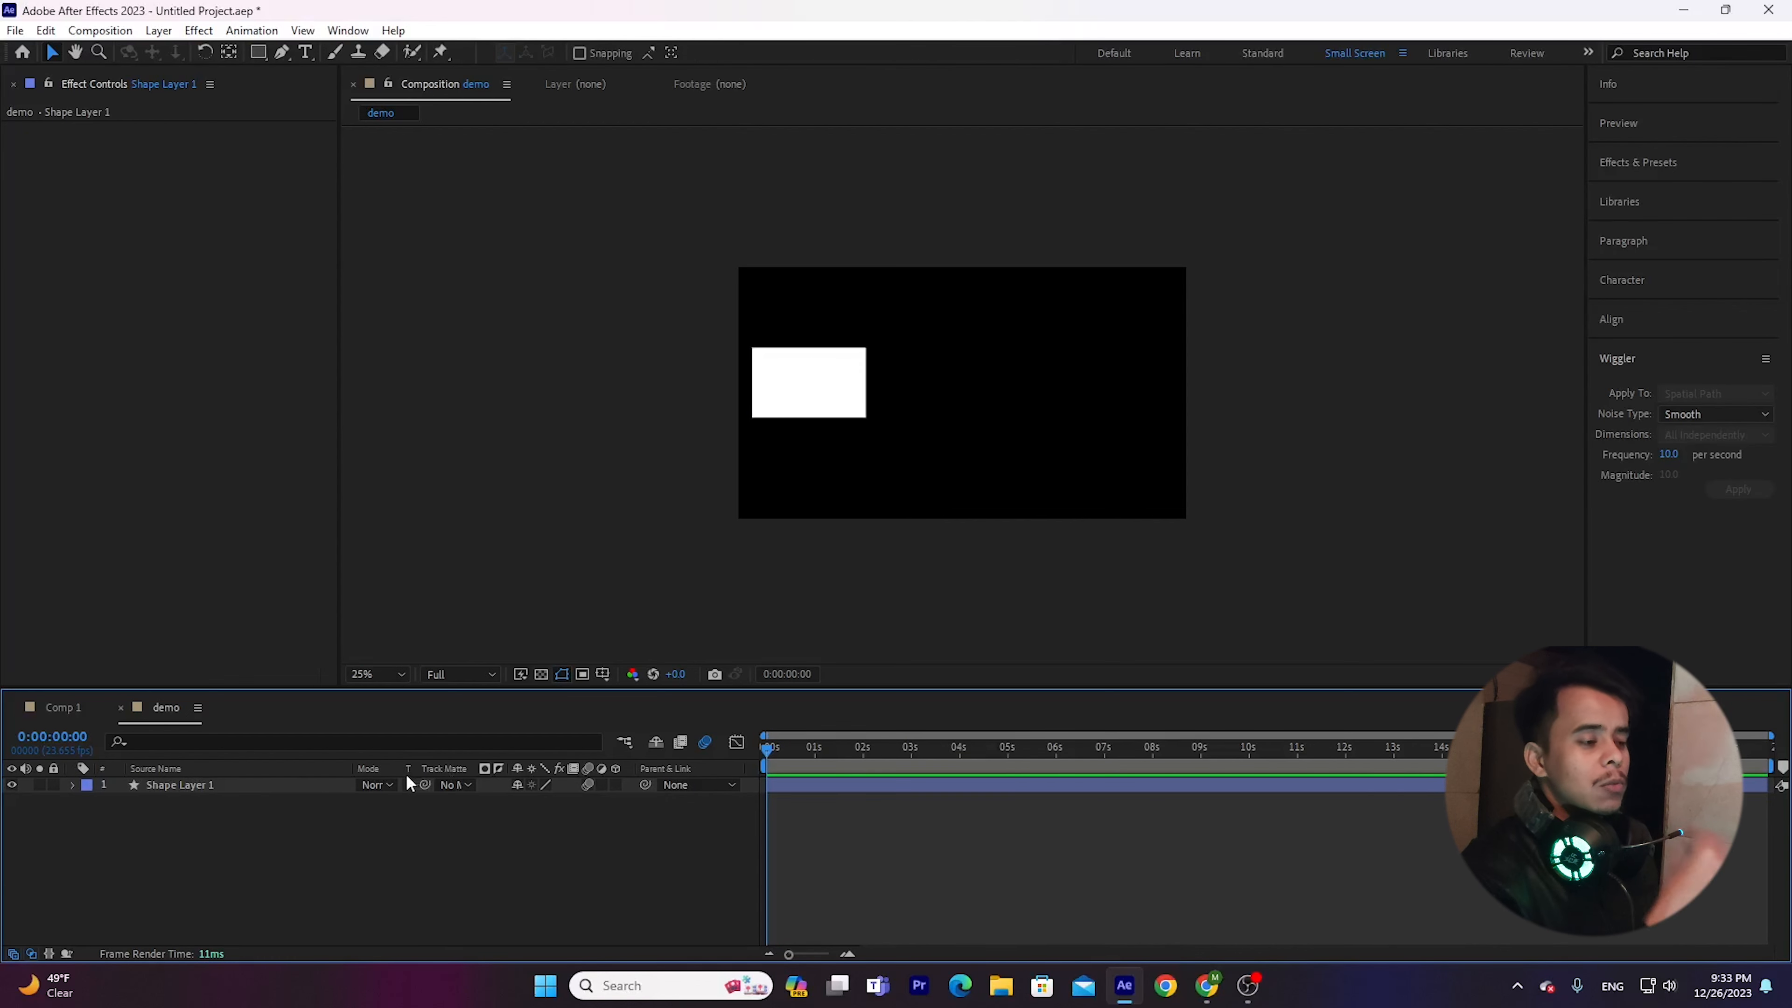
# Switch to the Comp 1 composition and return its playhead to the start.
pyautogui.click(74, 709)
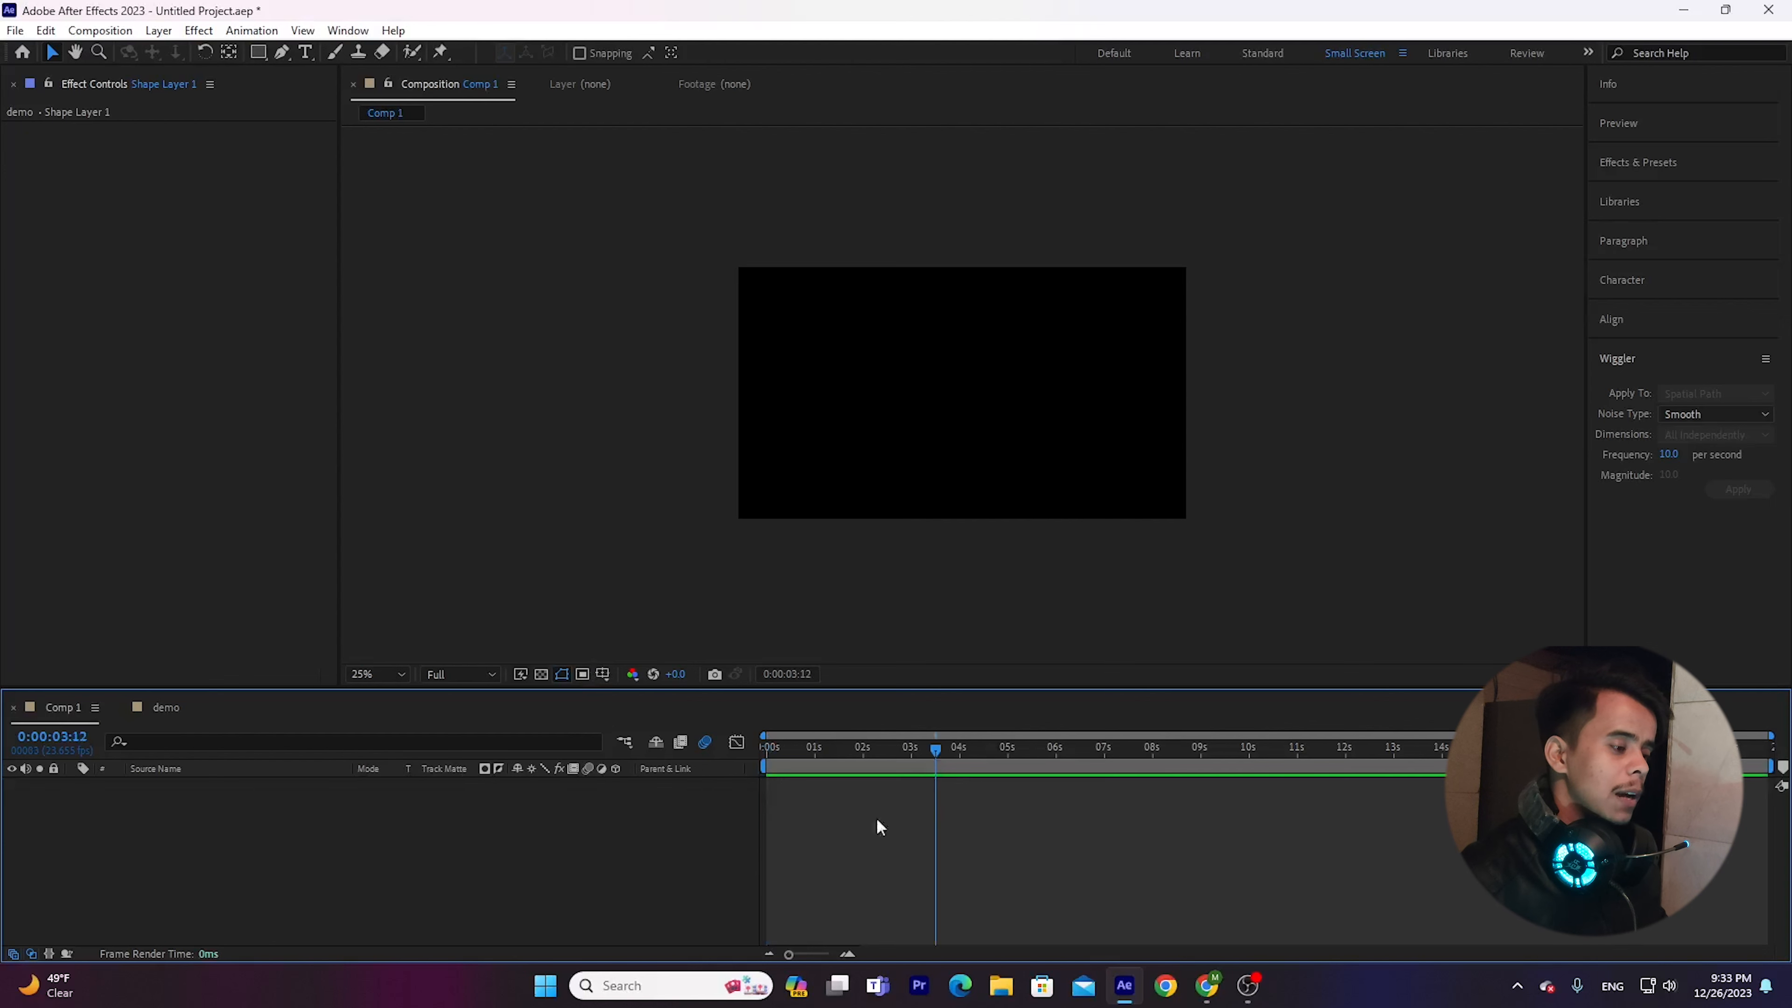
pyautogui.moveTo(876, 818); pyautogui.dragTo(767, 792)
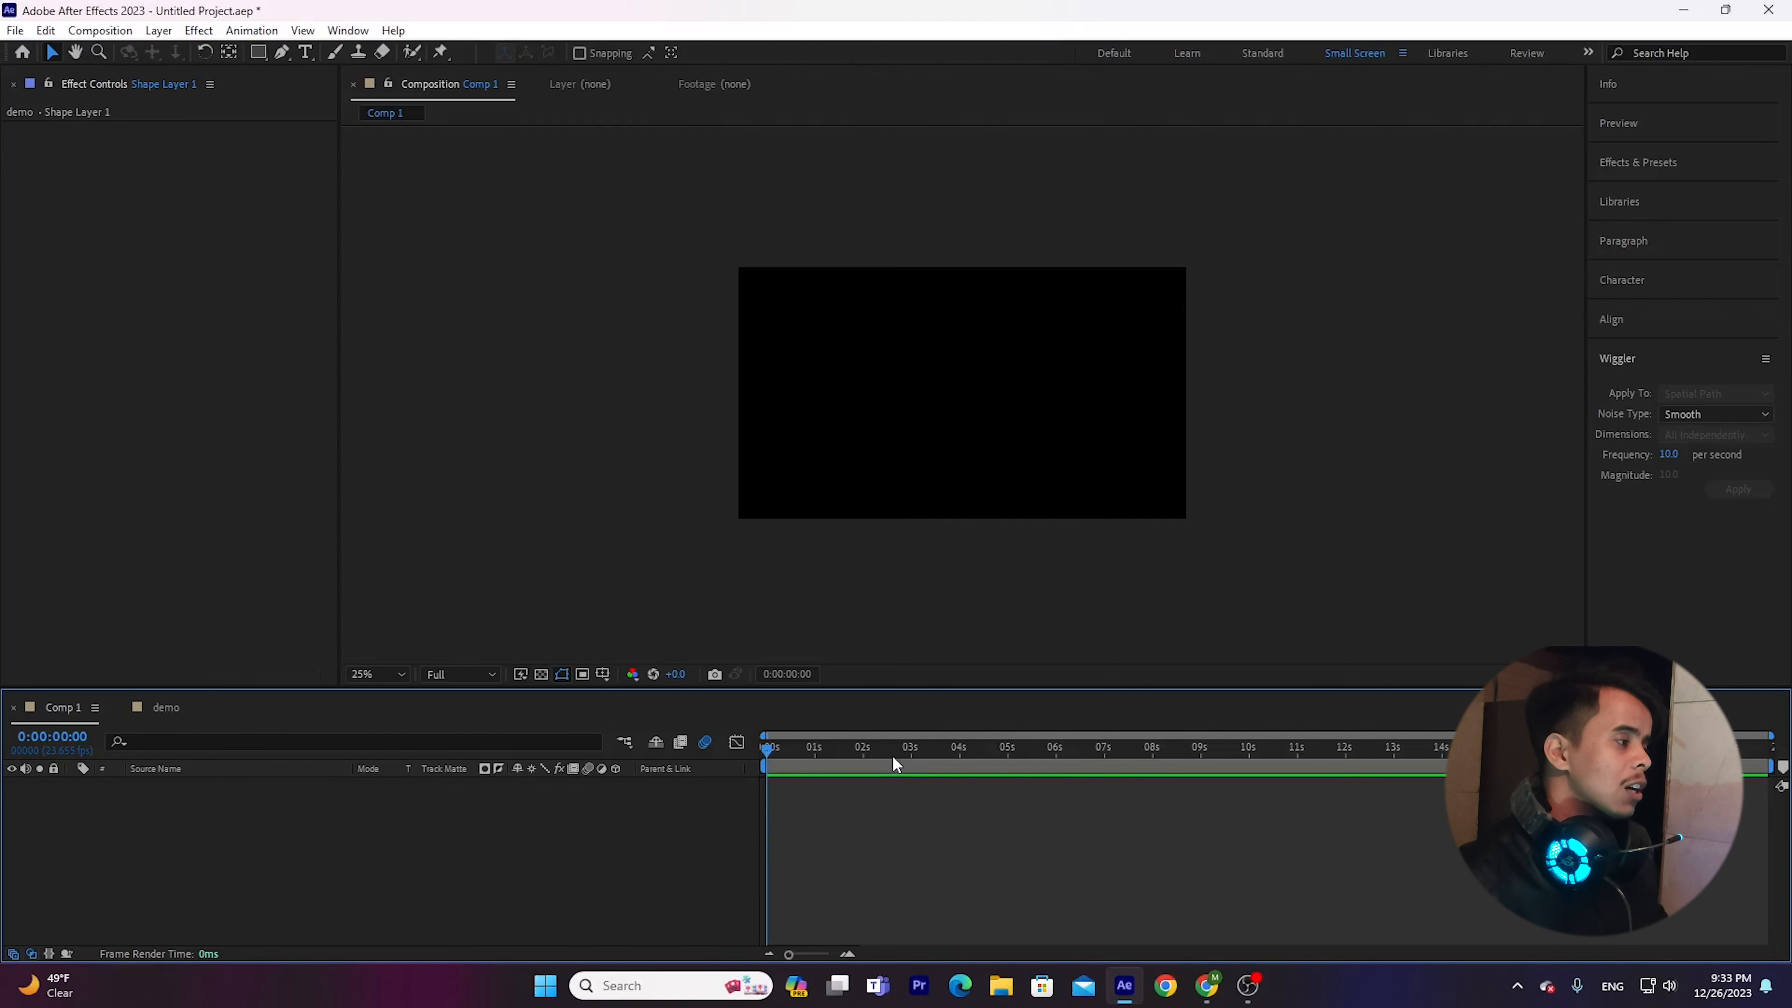